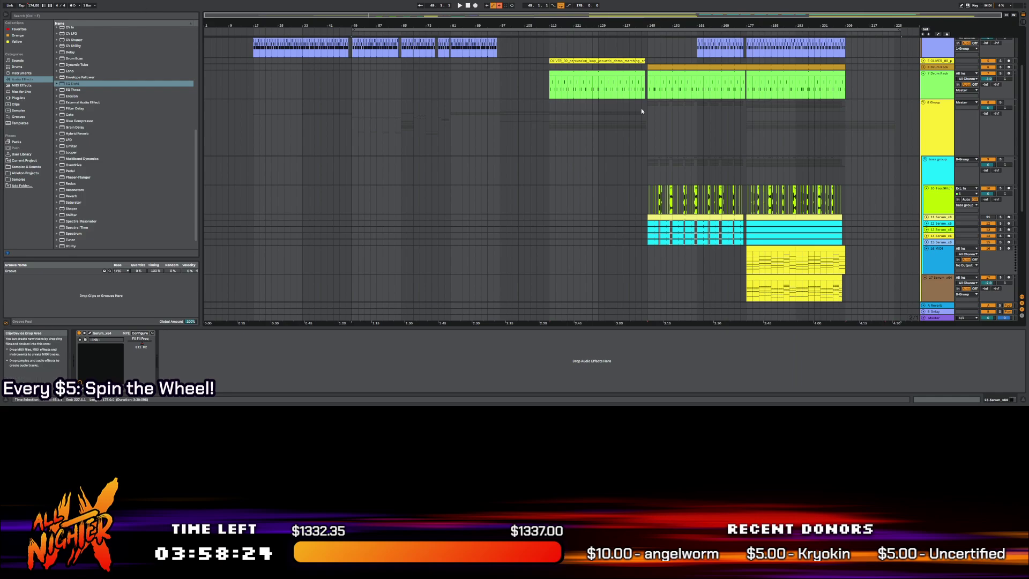
Select the 8 Group track at bar 145 to show its DNB SIDECHAIN and ShaperBox devices
left_click(642, 124)
scroll(655, 122, "up", 1)
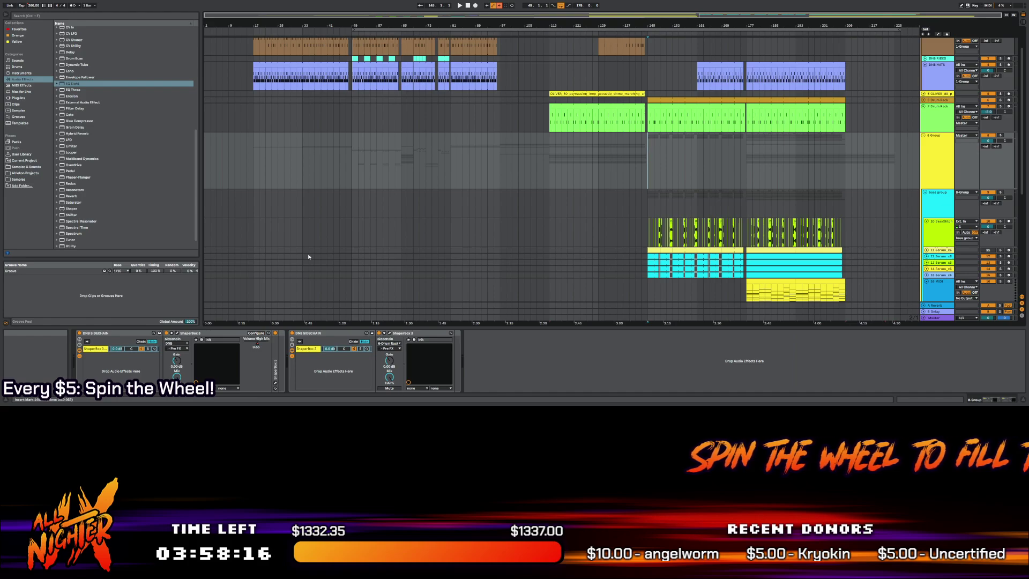
mouse_move(501, 24)
left_mouse_down()
mouse_move(508, 37)
mouse_move(502, 25)
left_mouse_up()
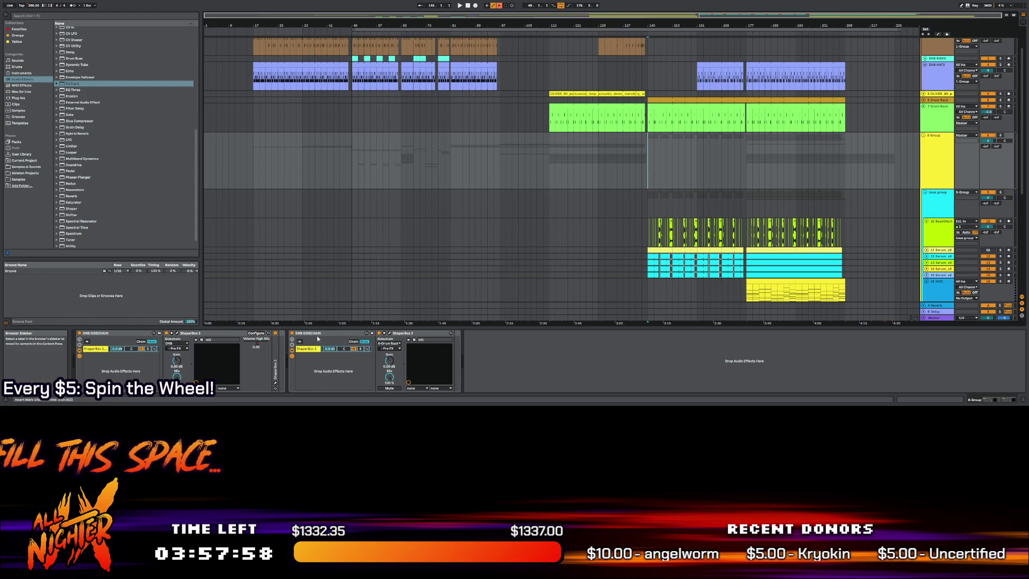
Select the Drum Rack track at bar 71 to show its Shifter, Reverb and Auto Filter chain
left_click(449, 125)
left_click(420, 126)
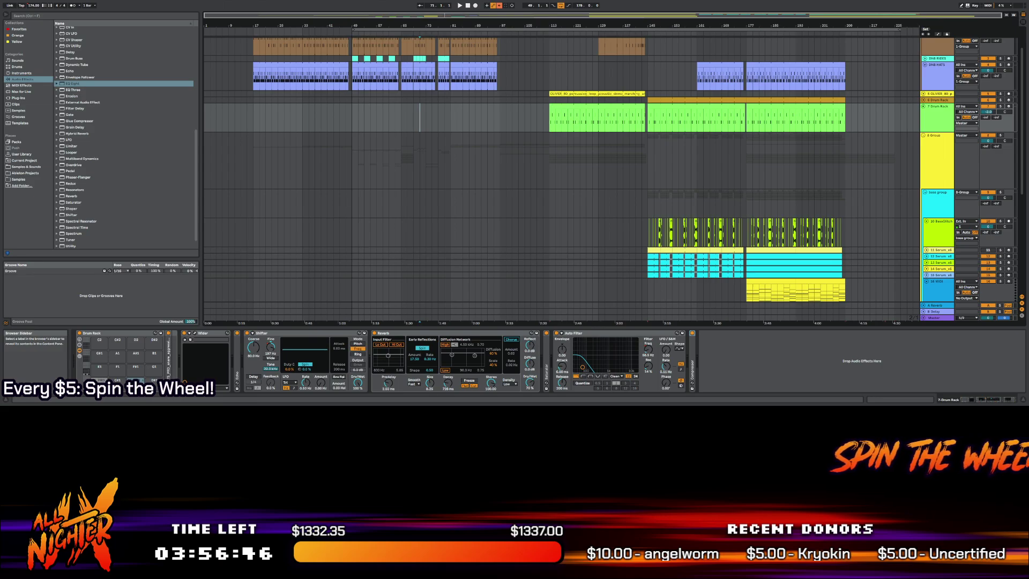
Select bars 49–225 across all tracks, starting from the DNB clip at bar 49
scroll(360, 79, "up", 2)
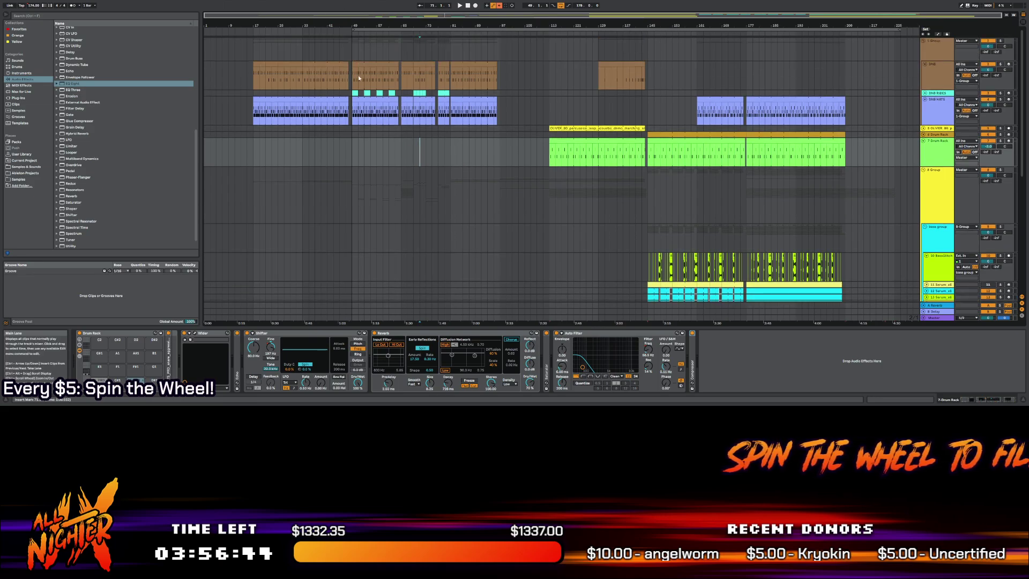
left_click(354, 75)
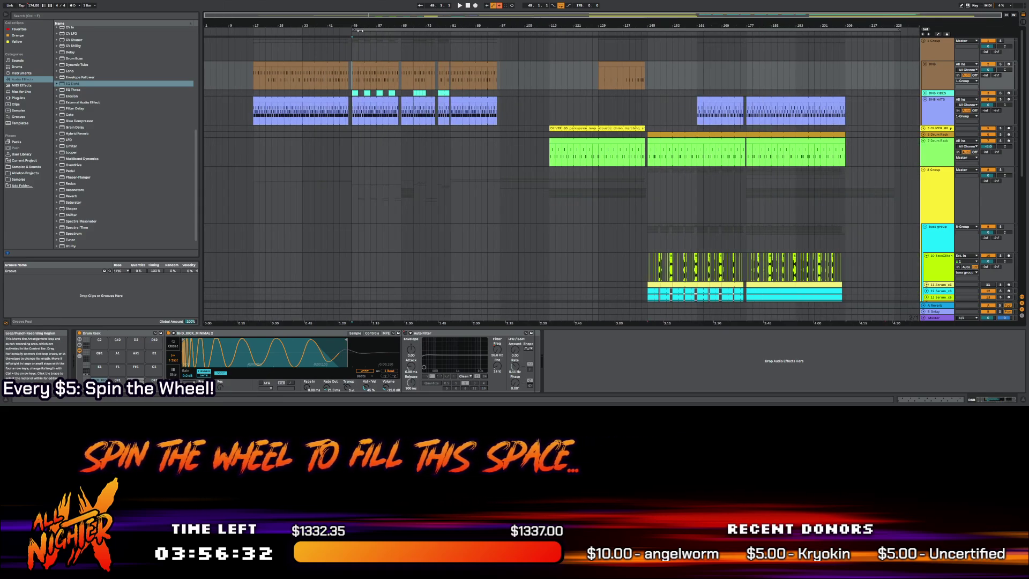
left_click(360, 31)
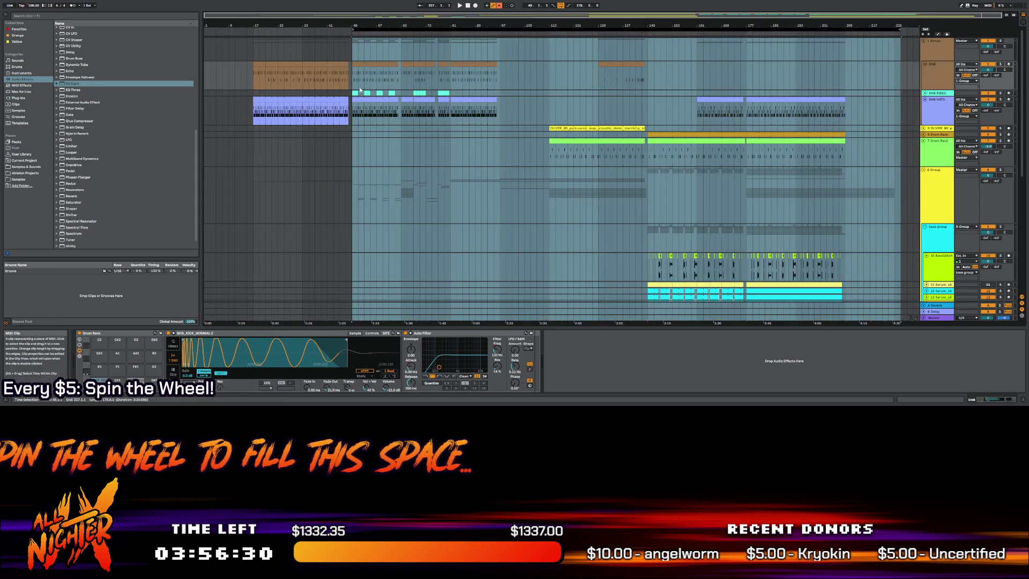
left_click(354, 84)
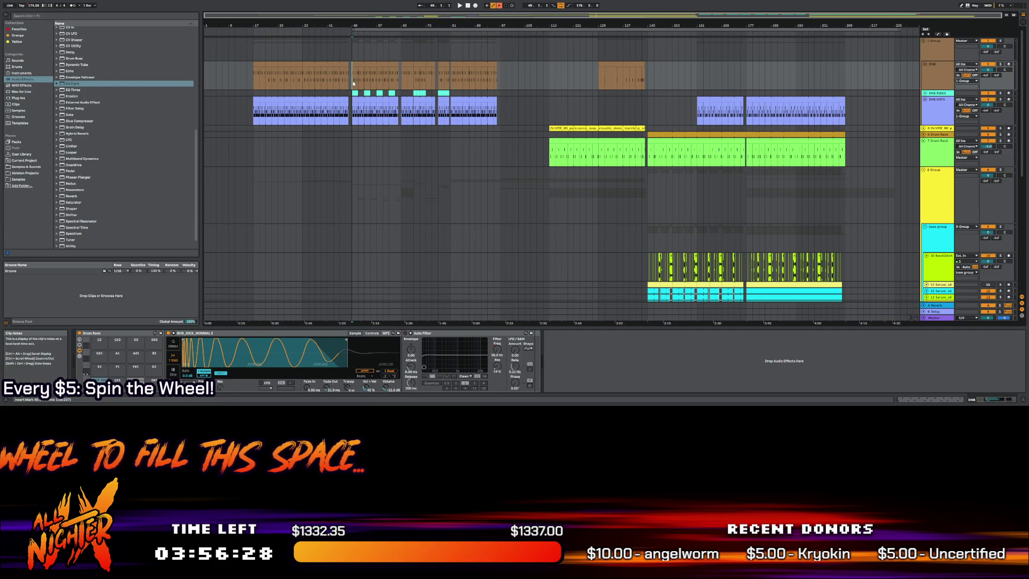
left_click(383, 30)
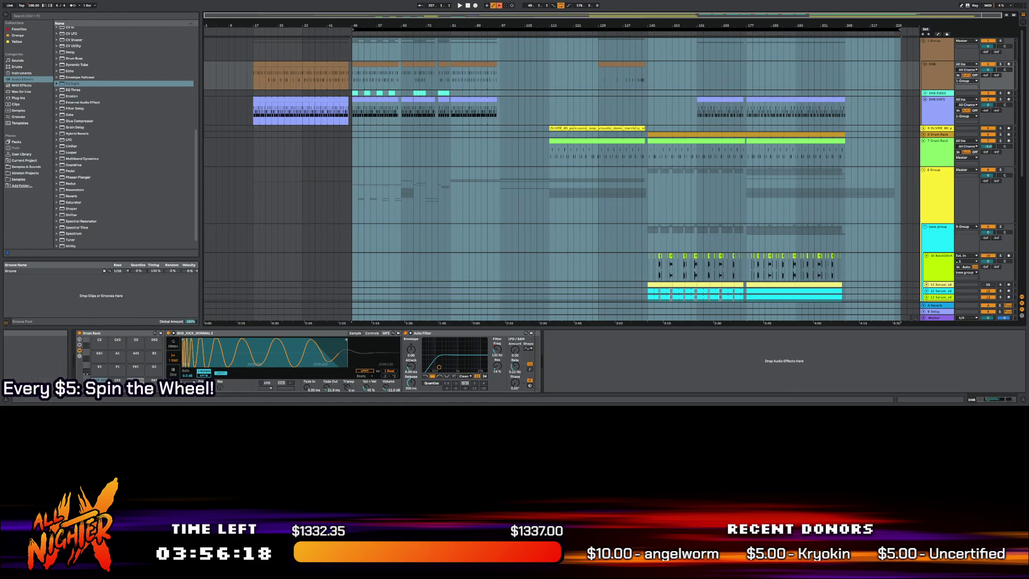
left_click(354, 55)
left_click(357, 30)
left_click_drag(334, 57, 328, 55)
left_click_drag(251, 53, 353, 129)
scroll(336, 167, "down", 3)
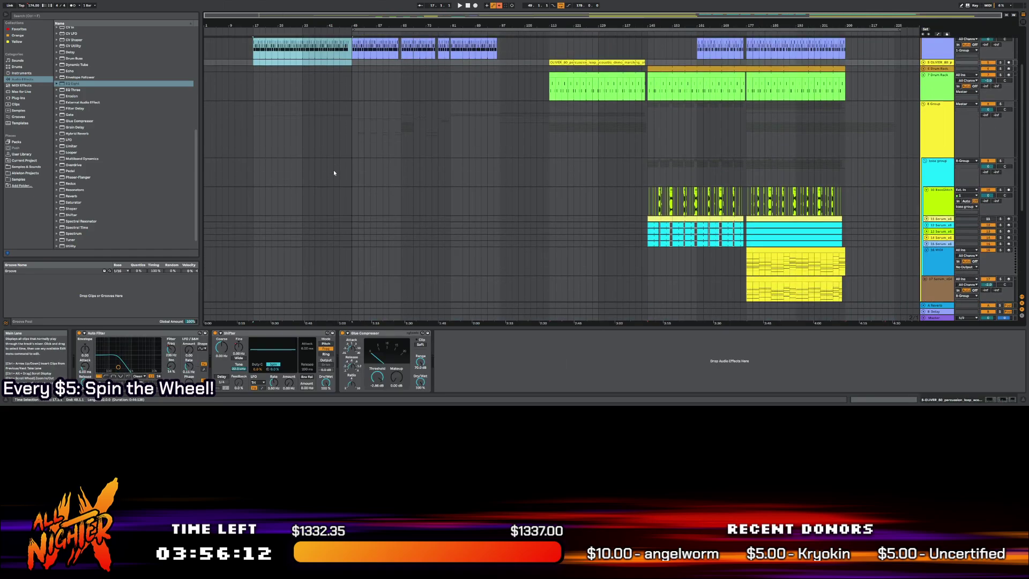
scroll(334, 170, "up", 3)
left_click(378, 27)
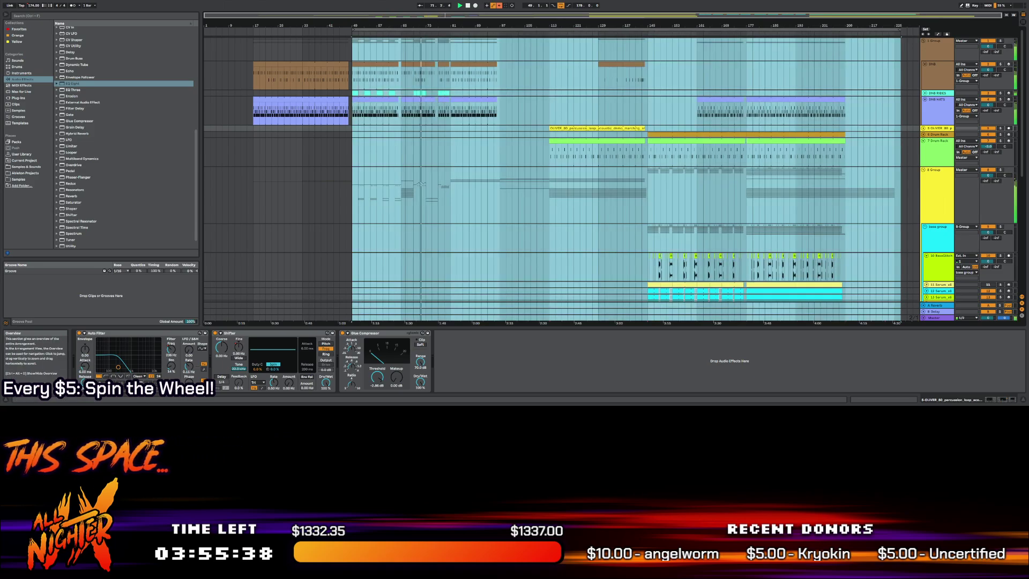
Zoom to bars 53–101 and select DNB HATS to show its closed hi-hat Drum Rack
left_click_drag(435, 23, 435, 33)
left_click(486, 115)
scroll(498, 188, "down", 10)
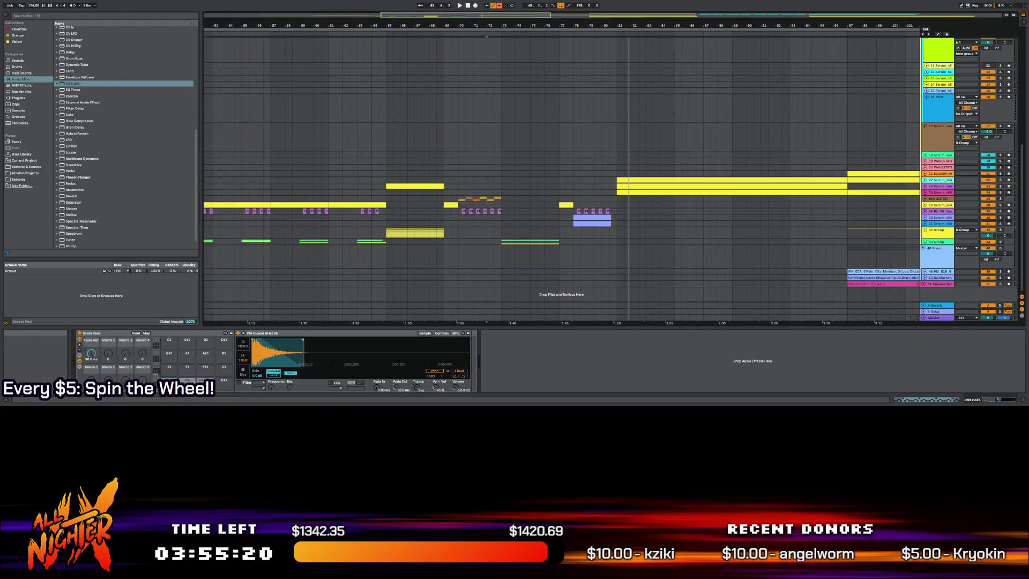
left_click_drag(609, 25, 608, 12)
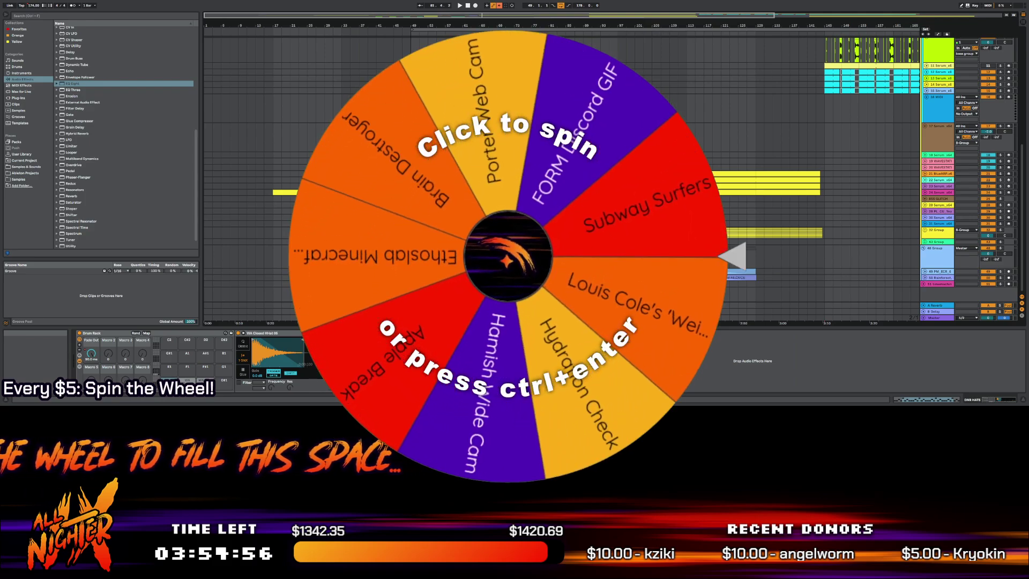
Spin the wheel, remove the FORM Discord GIF winner, and maximize the Tiger Dog GIF page
left_click(604, 172)
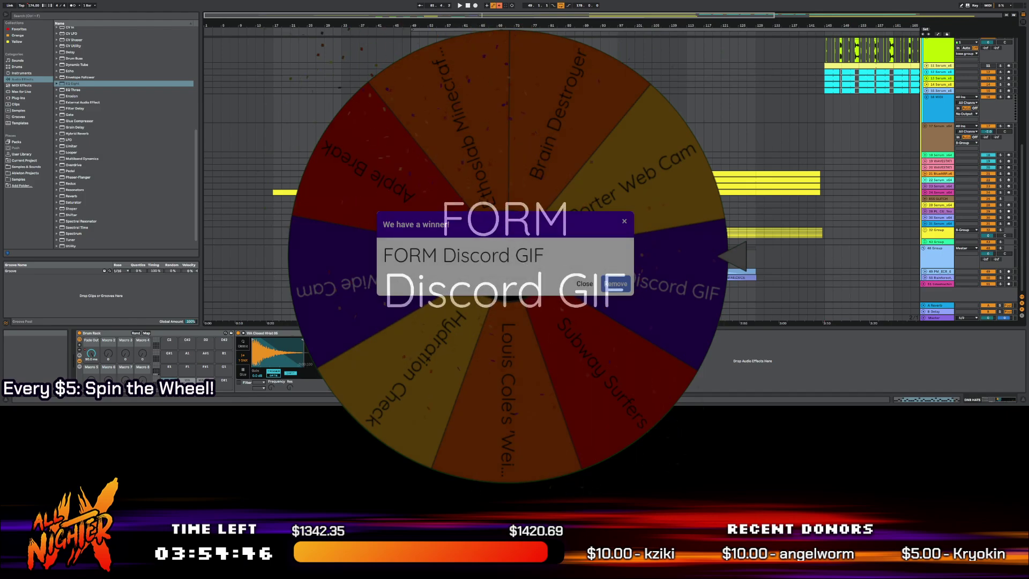
left_click(616, 285)
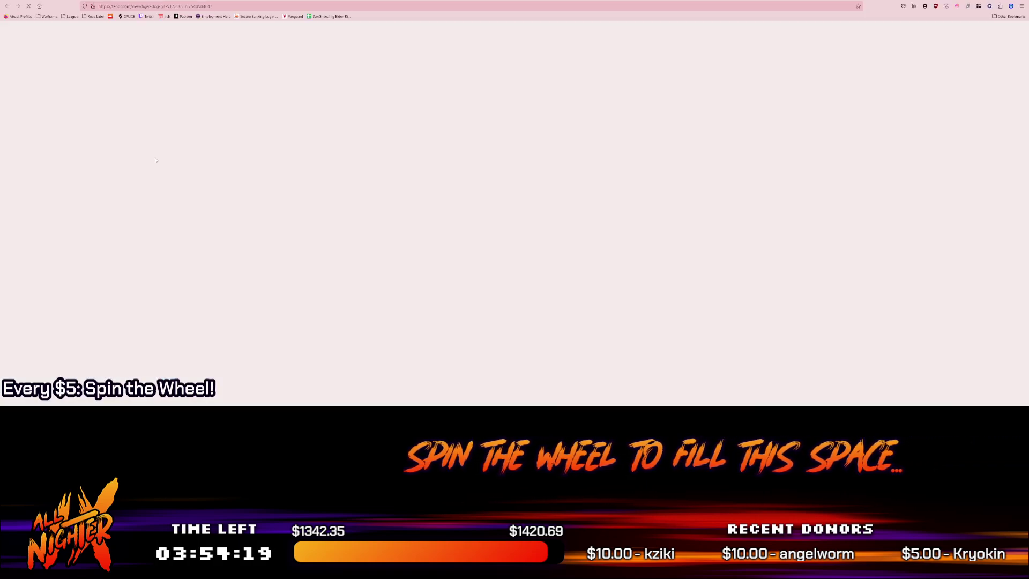
left_click_drag(156, 1, 397, 0)
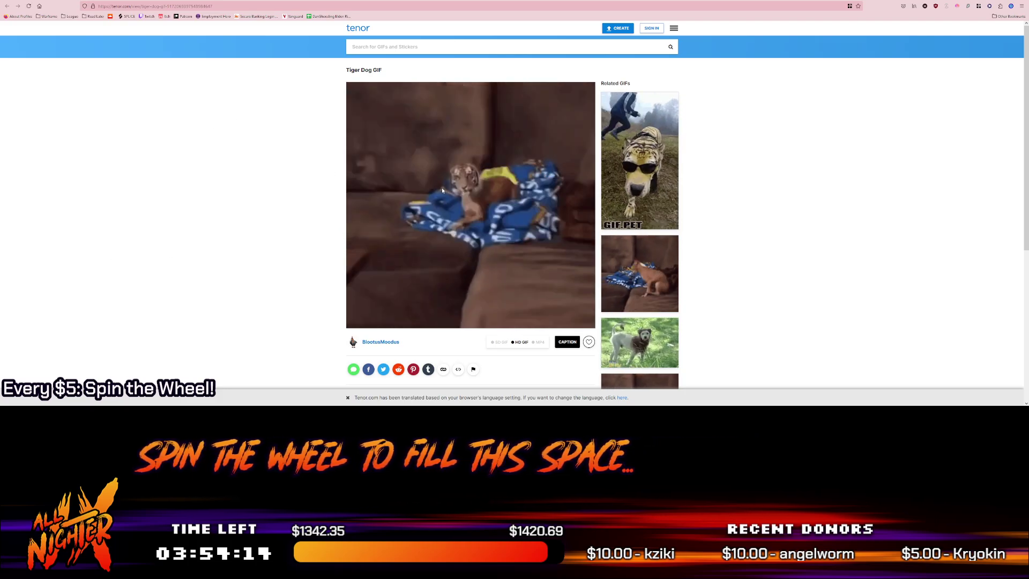
Move the browser showing the Tiger Dog GIF aside to reveal the arrangement
left_click_drag(377, 1, 0, 141)
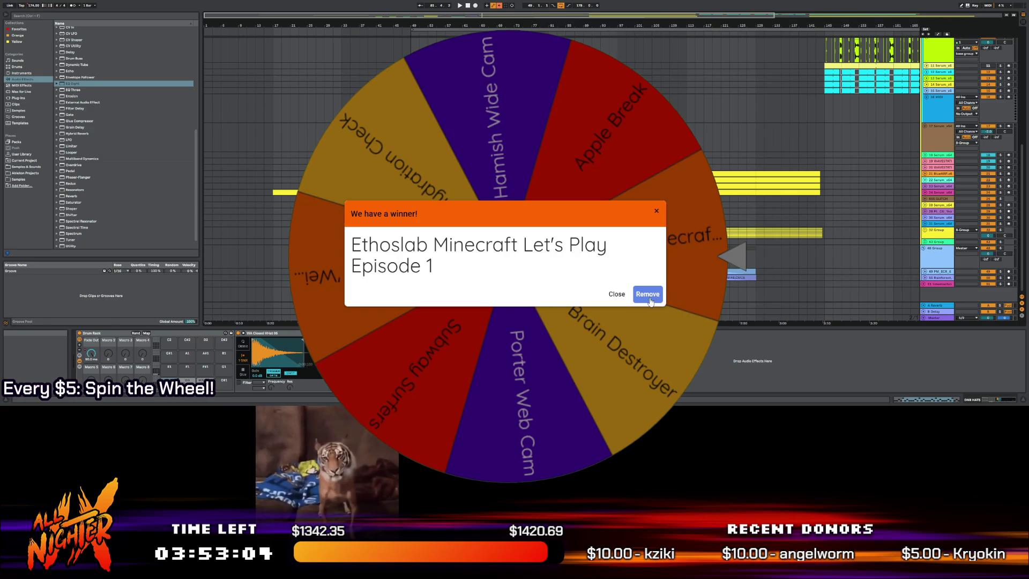
Remove the Ethoslab Minecraft Let's Play Episode 1 winner from the wheel
left_click(647, 294)
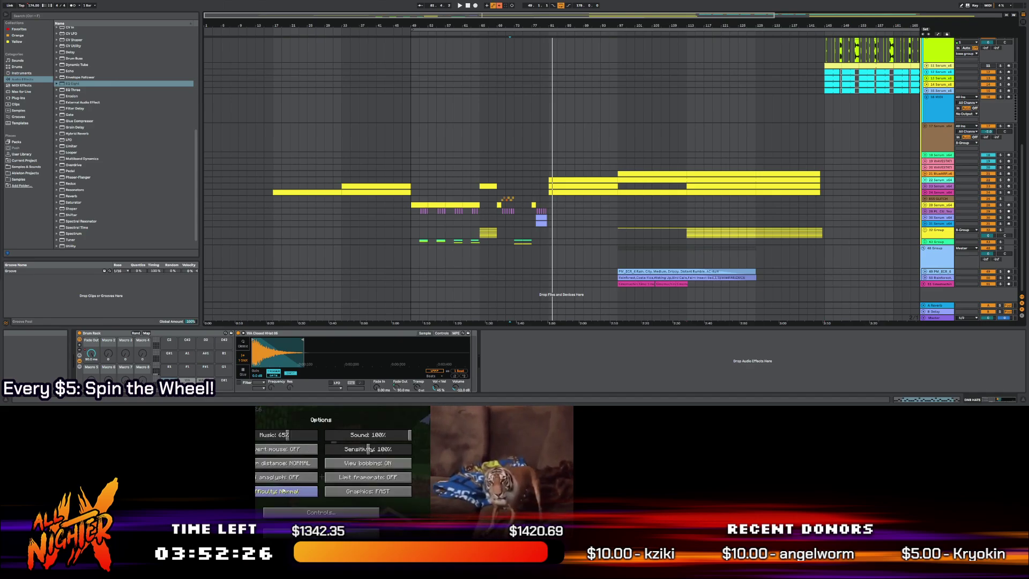
Select the BlueARP track, then play the arrangement from a mid-song start point
left_click(522, 174)
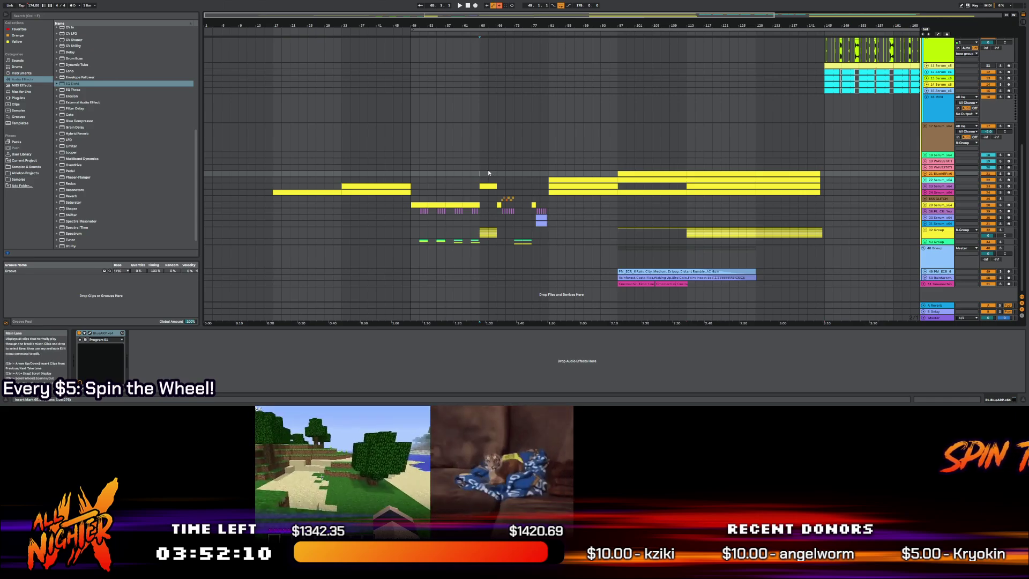
left_click(473, 170)
key("space")
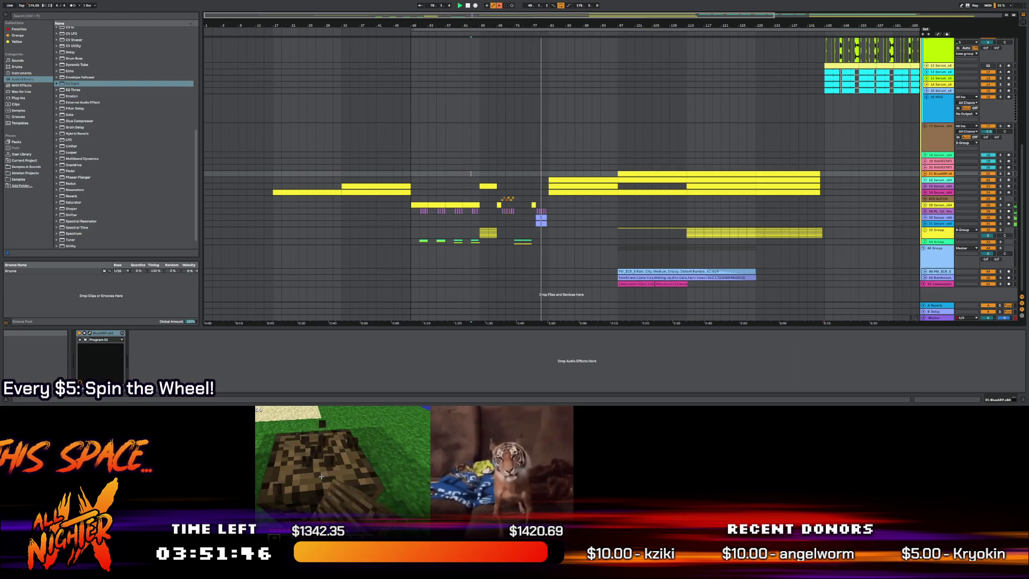
Zoom the arrangement to bars 81–116 and make the view follow the playing position
scroll(563, 58, "up", 3)
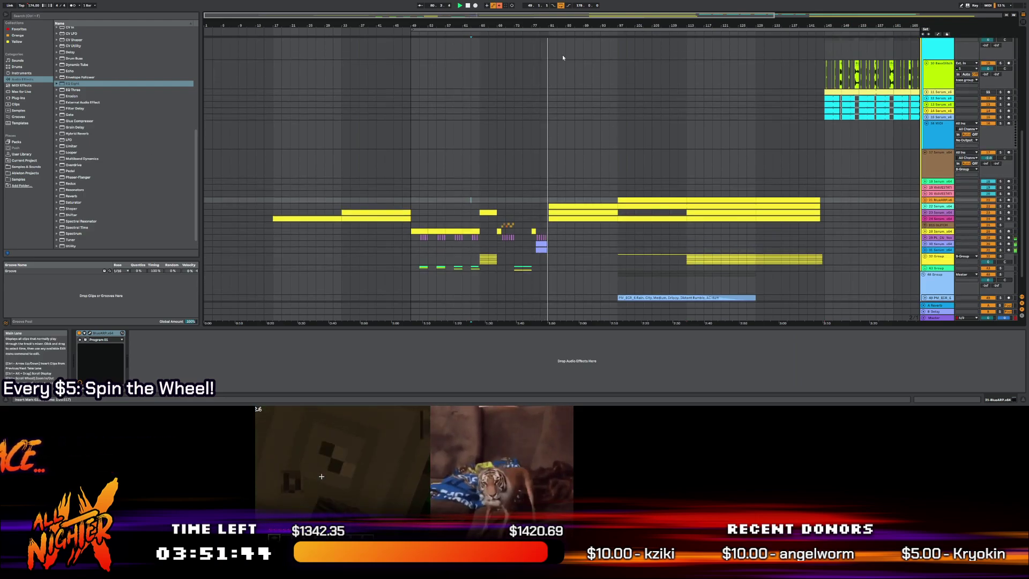
left_click_drag(553, 15, 505, 6)
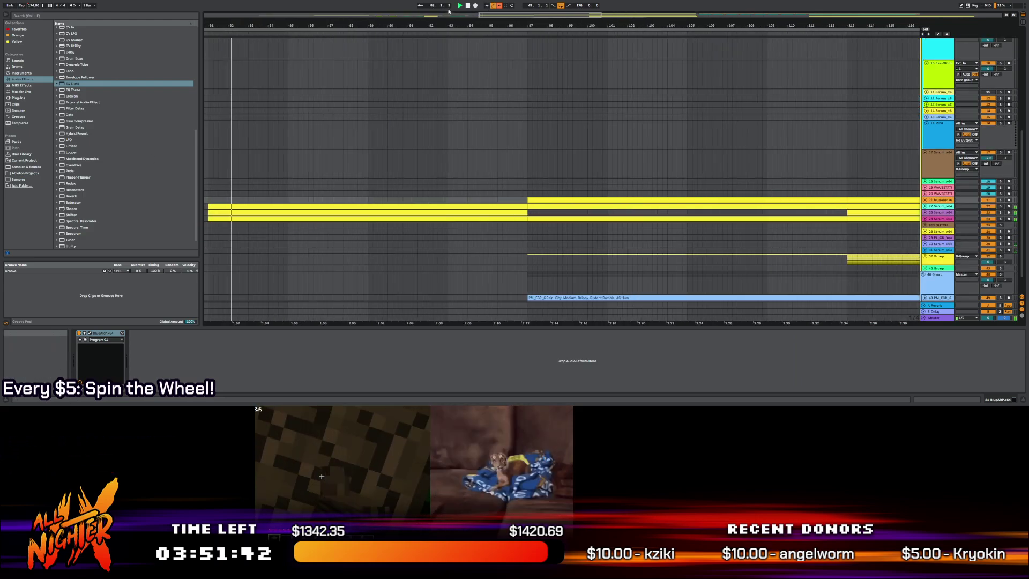
left_click(419, 6)
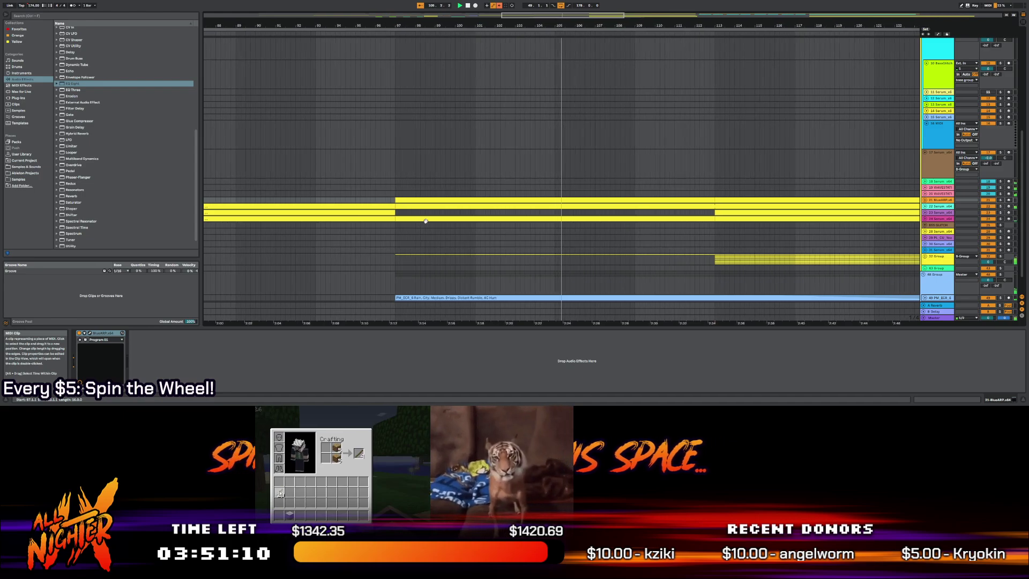
Fold the bass group, unfold 32 Group, and select the unfolded Master track to show its EQ
scroll(814, 253, "down", 2)
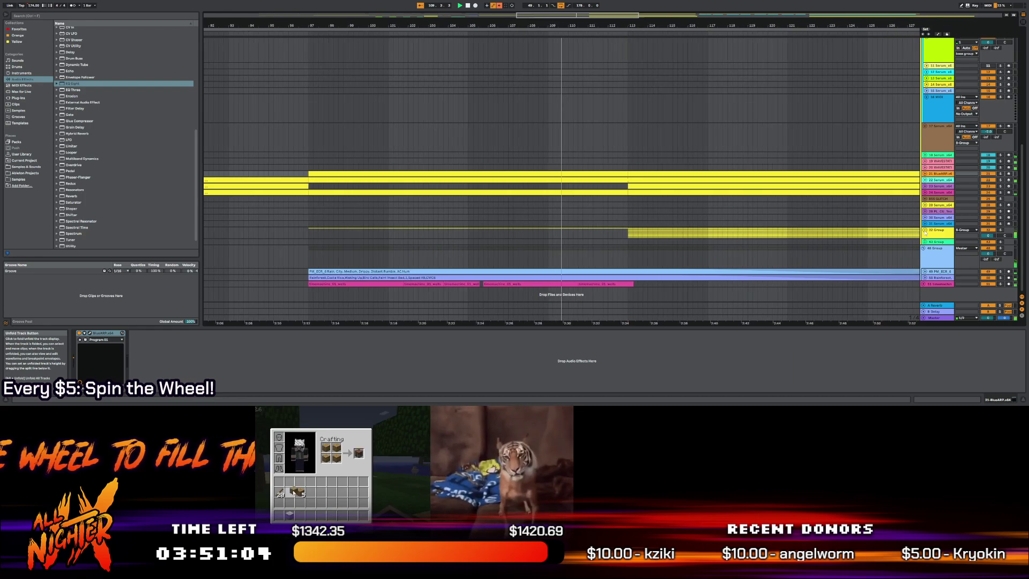
scroll(924, 231, "up", 6)
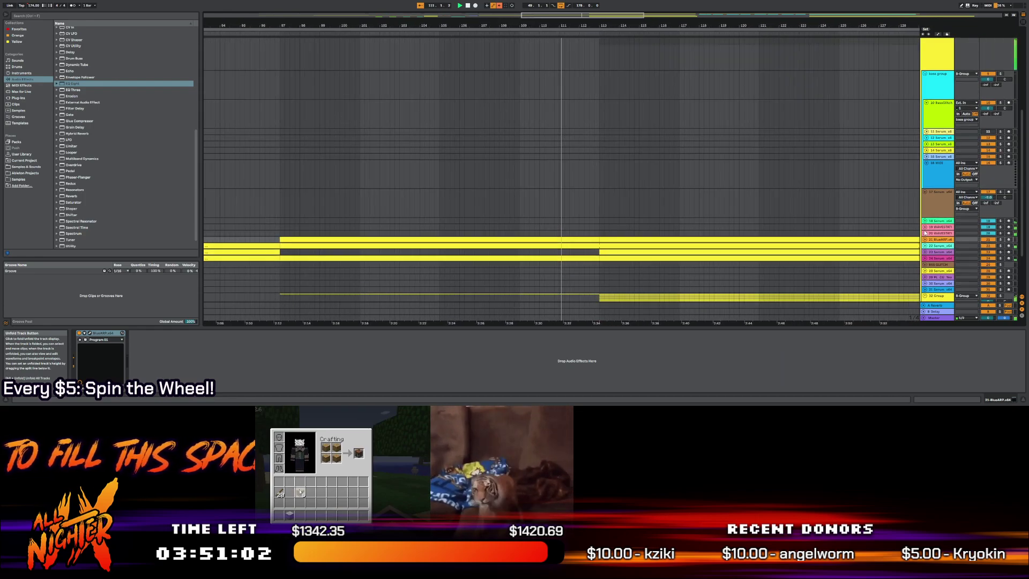
scroll(925, 231, "up", 2)
left_click(924, 147)
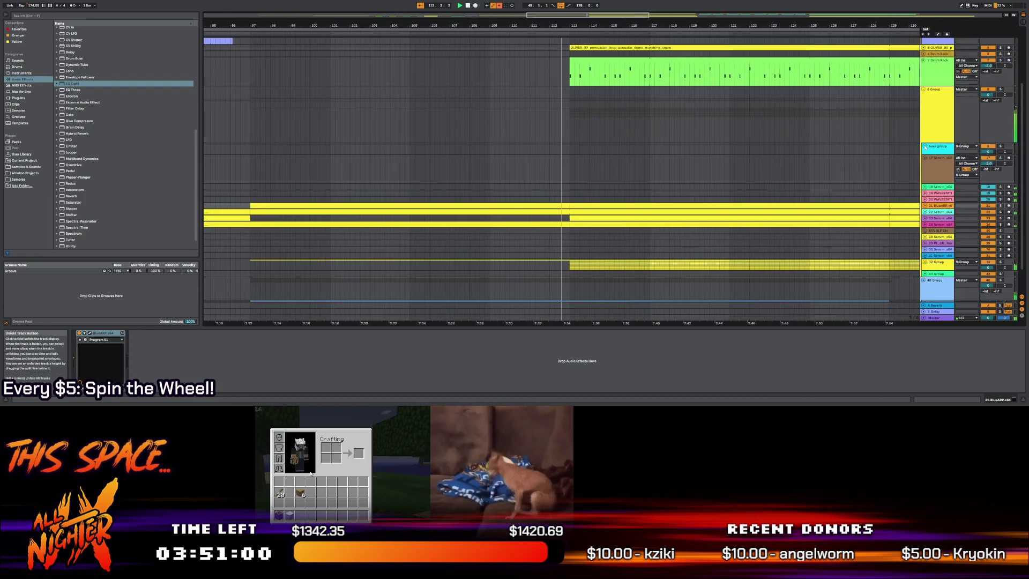
scroll(924, 150, "down", 1)
scroll(924, 150, "down", 1)
left_click(925, 230)
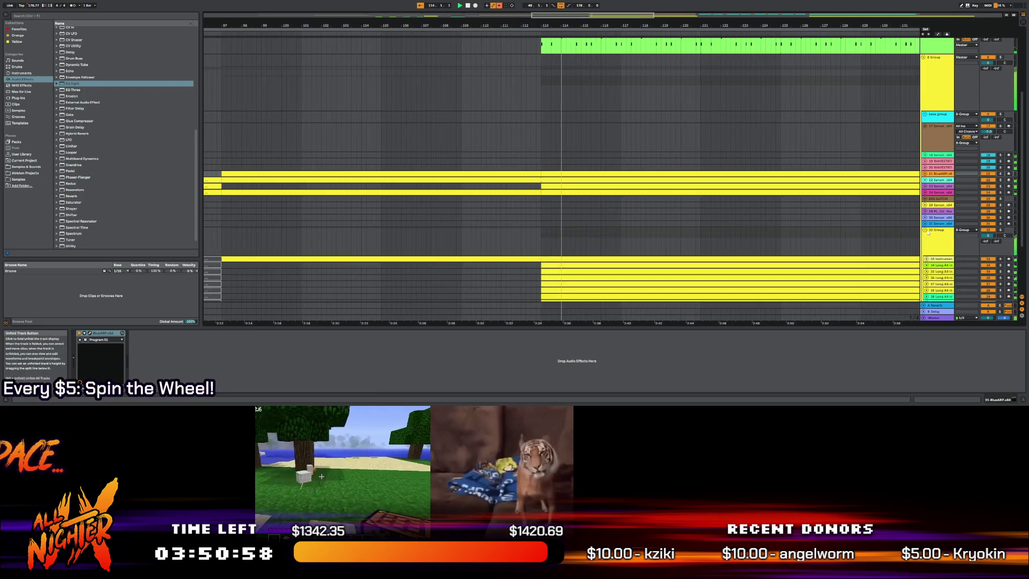
scroll(924, 230, "down", 2)
scroll(936, 200, "up", 1)
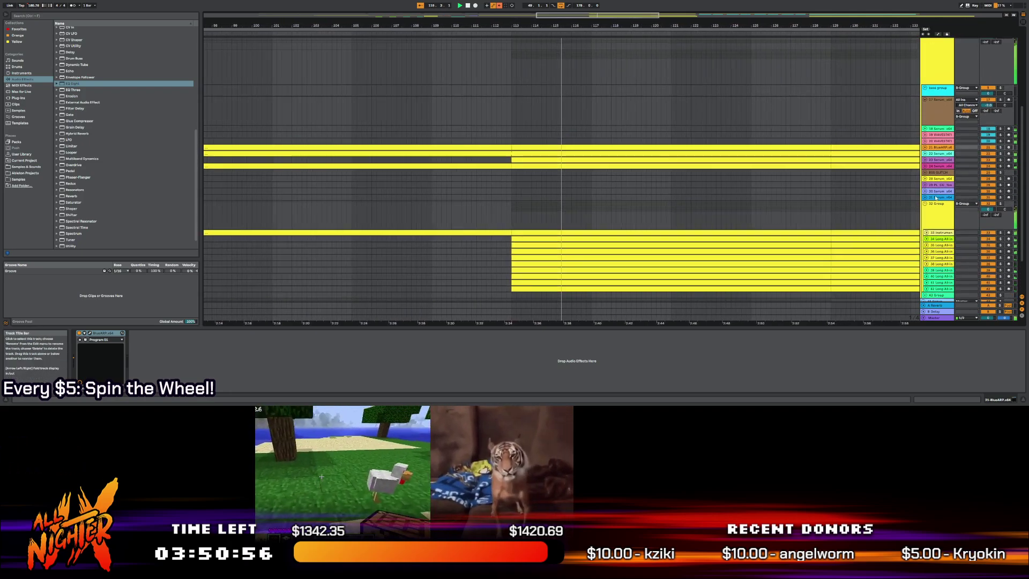
scroll(929, 171, "up", 6)
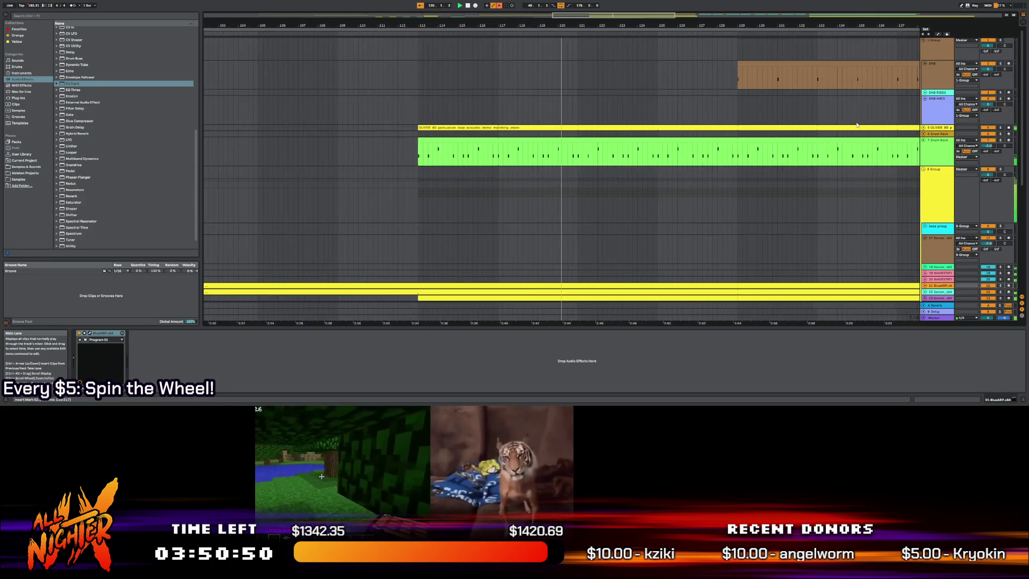
scroll(930, 236, "down", 2)
left_click(923, 318)
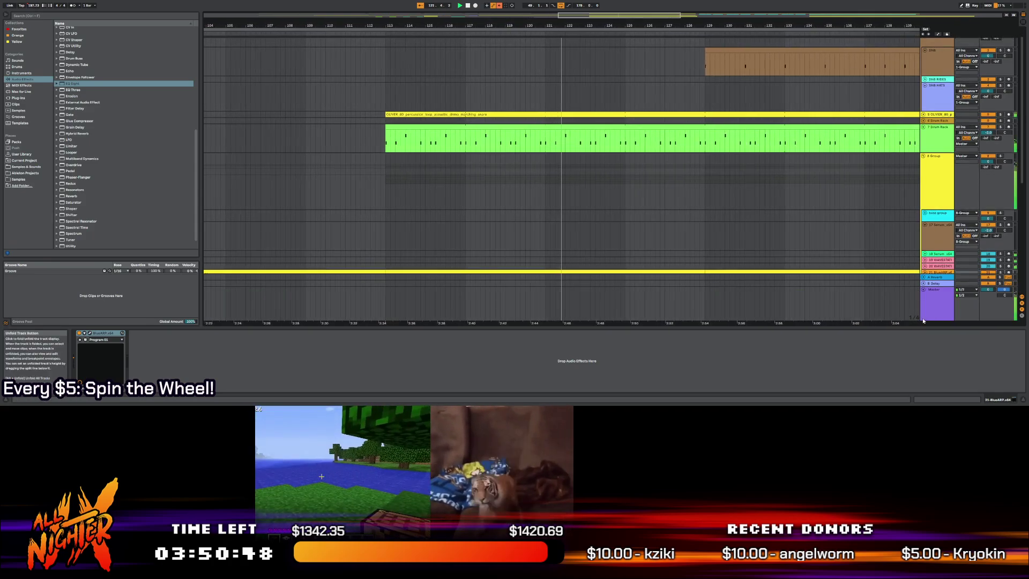
left_click(936, 294)
Switch to Automation Mode with A and unfold the bass group's BassGlitch and Serum tracks
key("a")
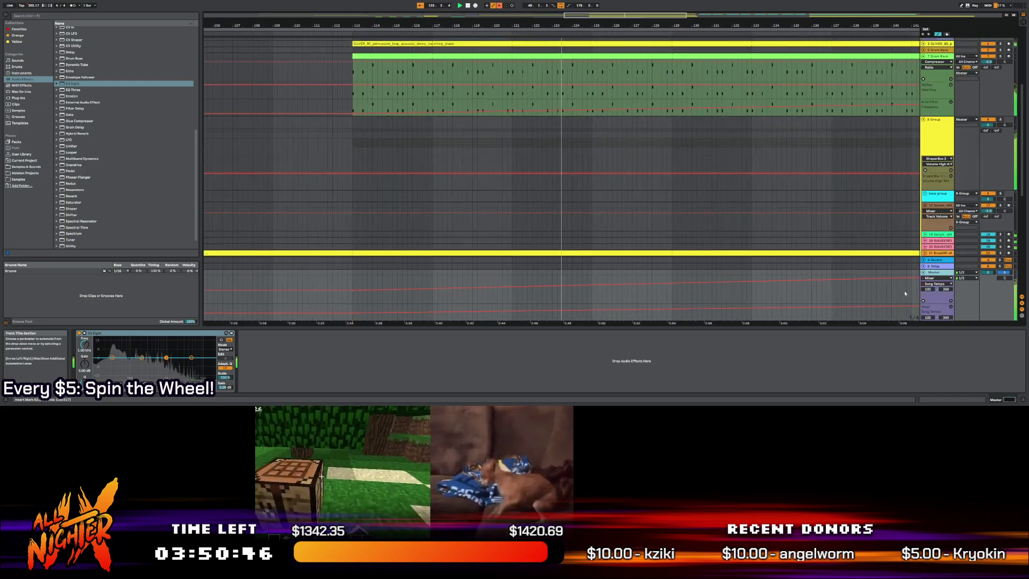
scroll(906, 294, "down", 2)
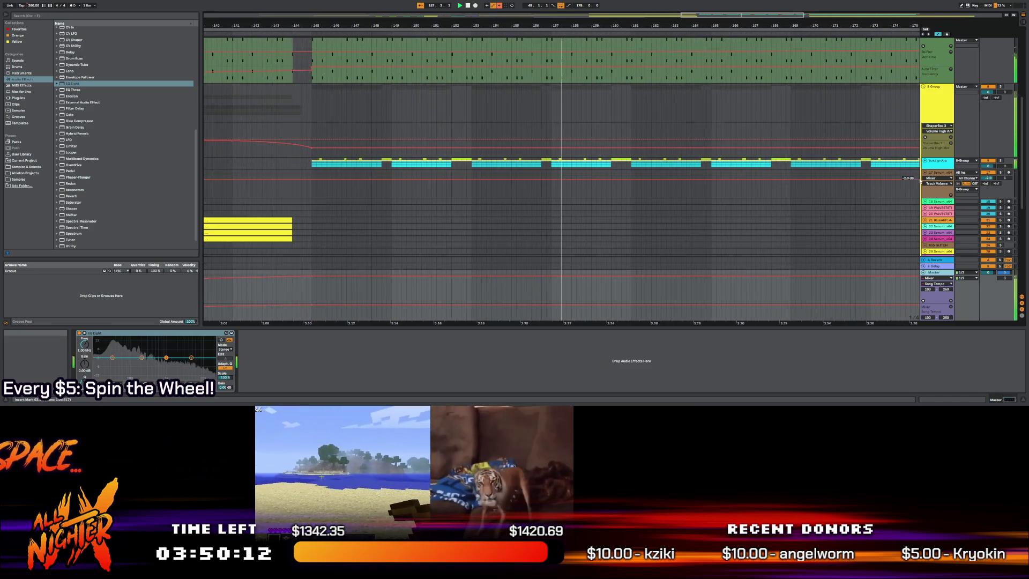
left_click(924, 161)
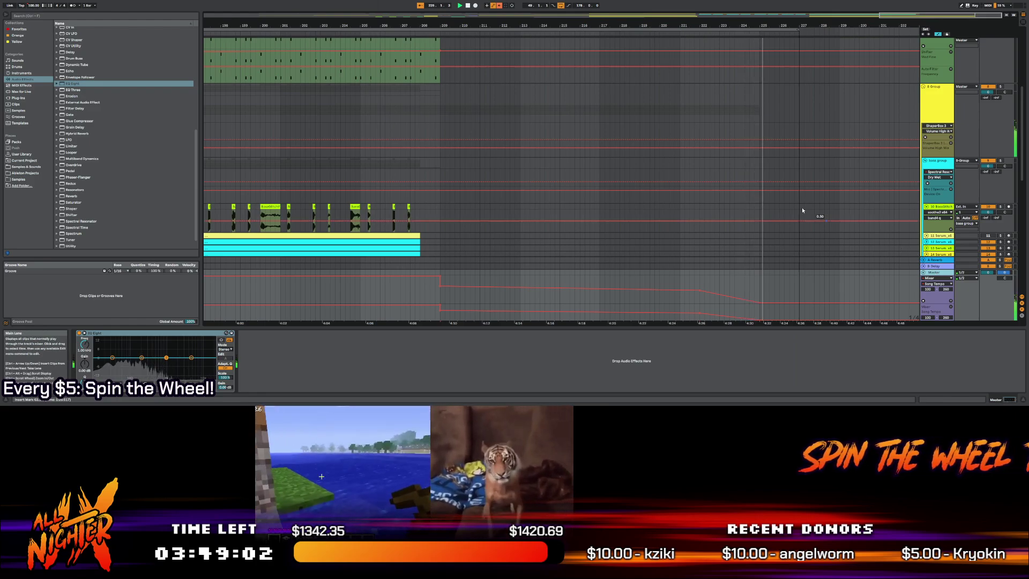
Stop playback and zoom the arrangement out to show bars 73–209
key("space")
left_click(692, 15)
left_click_drag(693, 15, 693, 3)
scroll(586, 152, "up", 3)
scroll(588, 134, "up", 4)
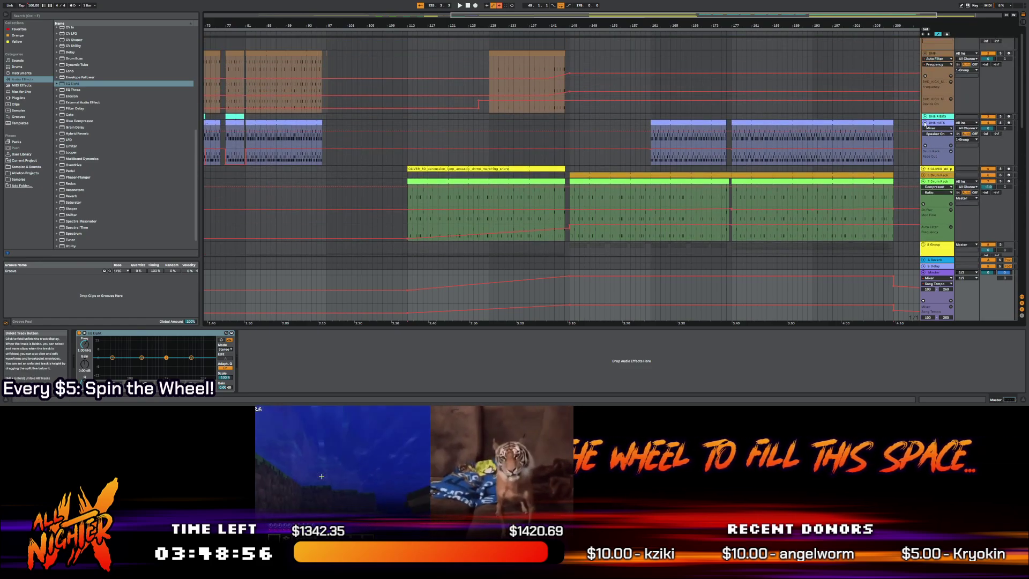
Collapse the DNB HATS track and select the Drum Rack lane near bar 109 to view its devices
left_click(924, 123)
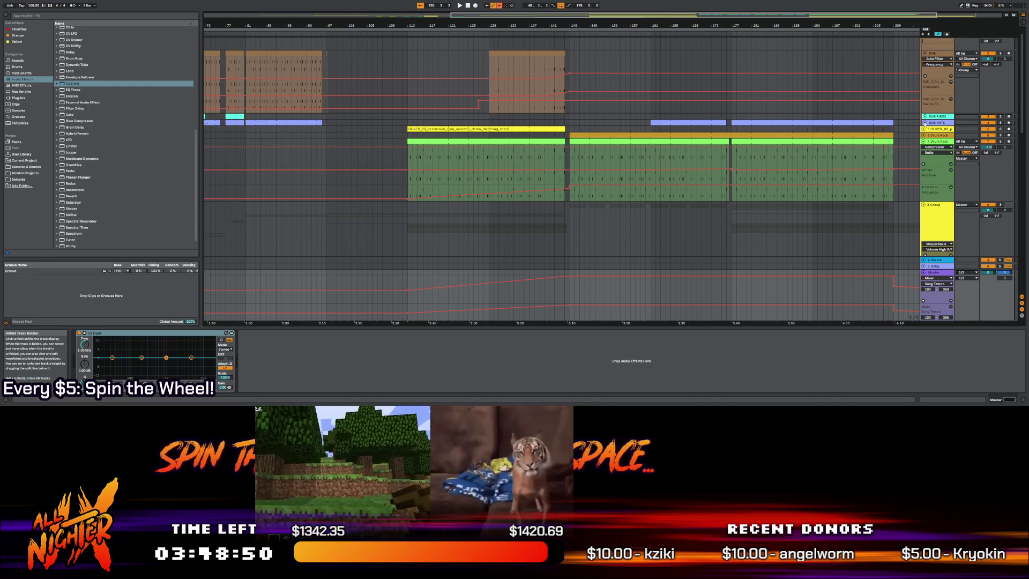
scroll(515, 154, "down", 1)
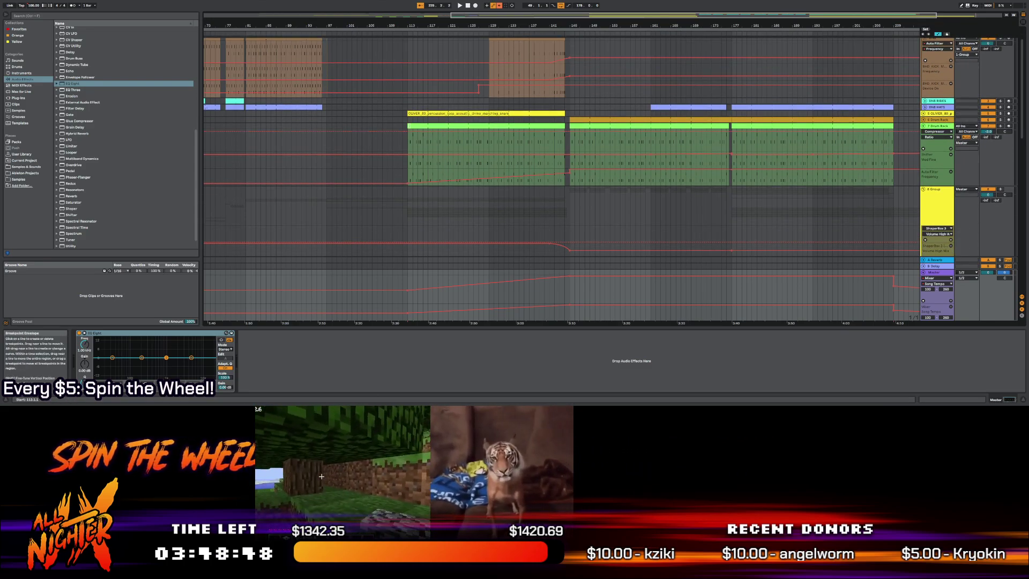
left_click(408, 122)
scroll(399, 150, "up", 2)
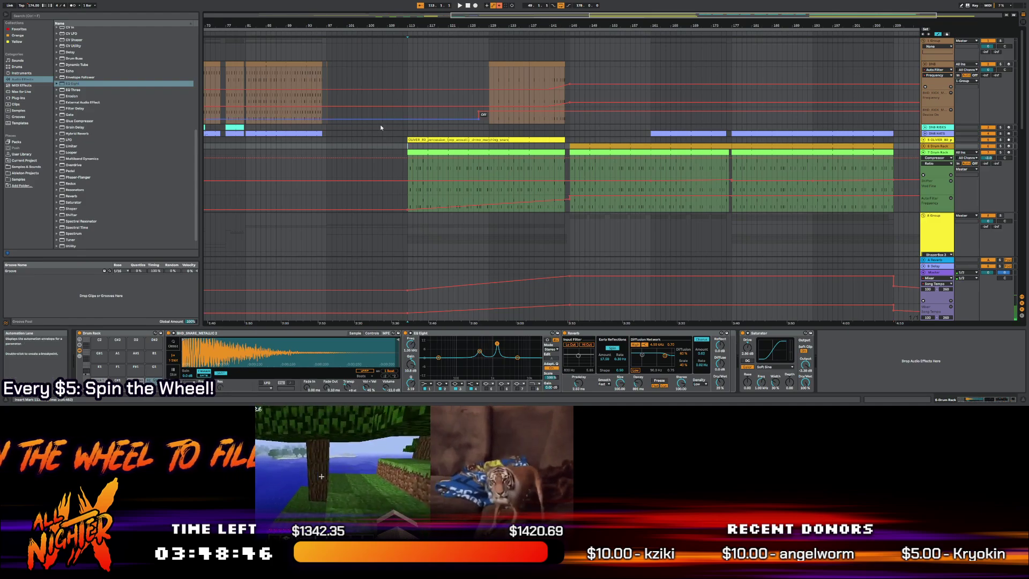
left_click(399, 148)
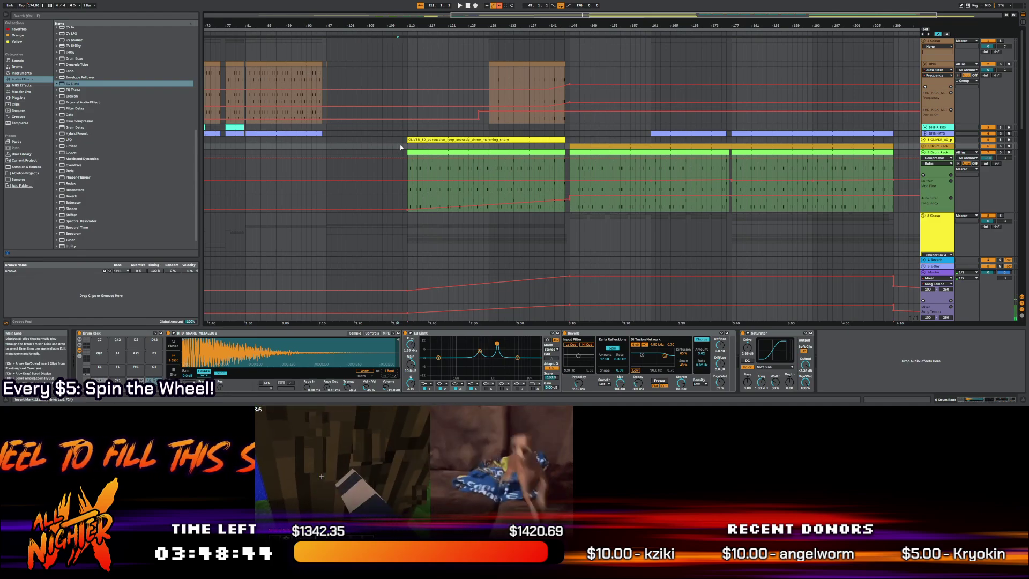
scroll(400, 144, "down", 12)
scroll(402, 167, "up", 12)
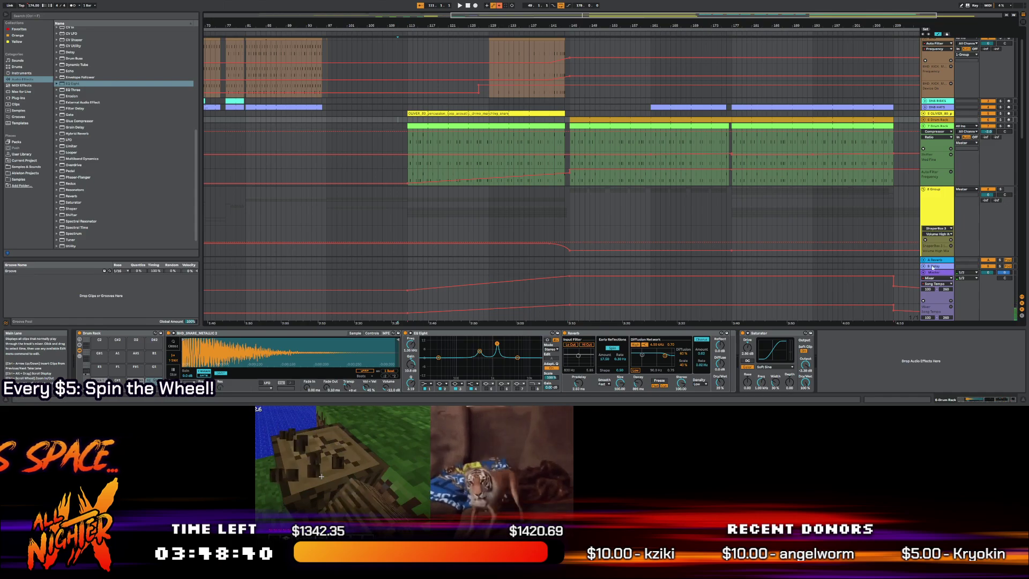
scroll(938, 231, "down", 15)
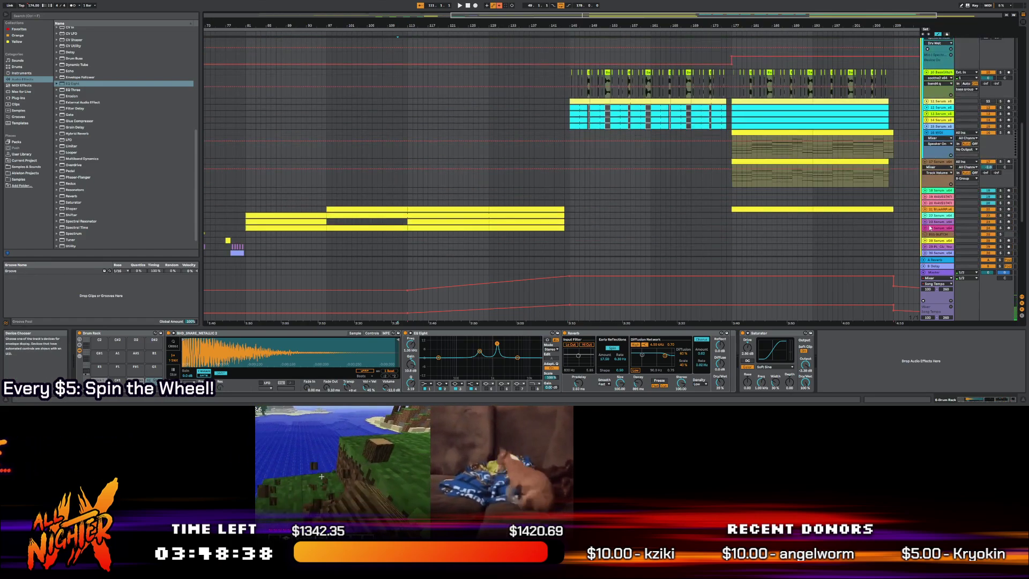
Select track 51 and unfold it to reveal its audio waveforms
scroll(927, 234, "down", 2)
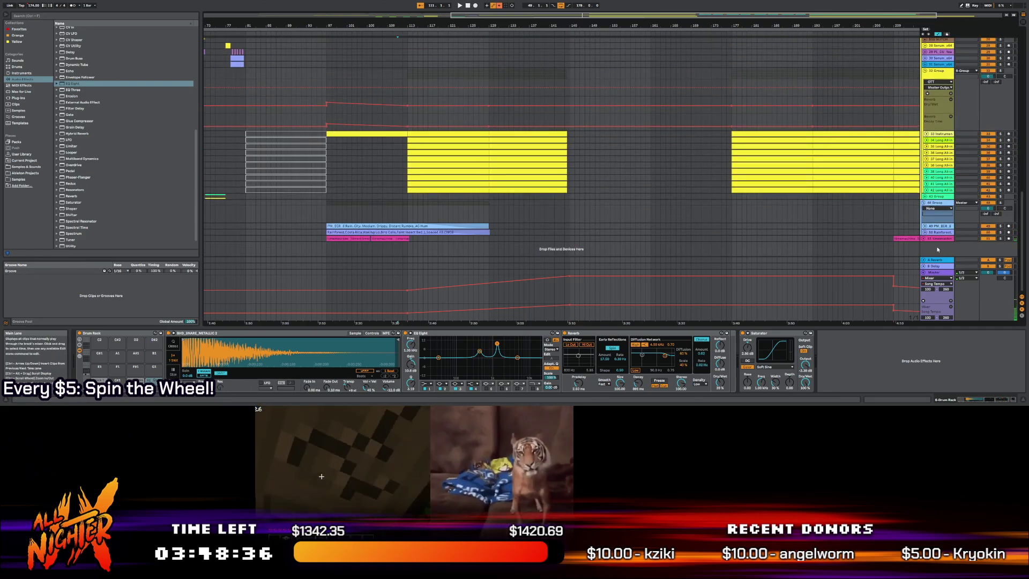
left_click(942, 240)
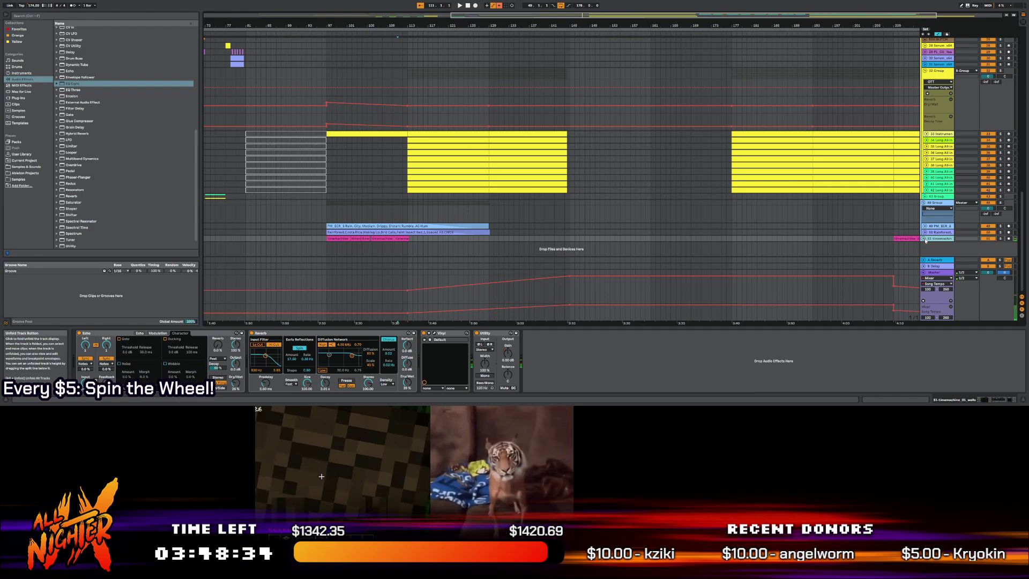
left_click(923, 239)
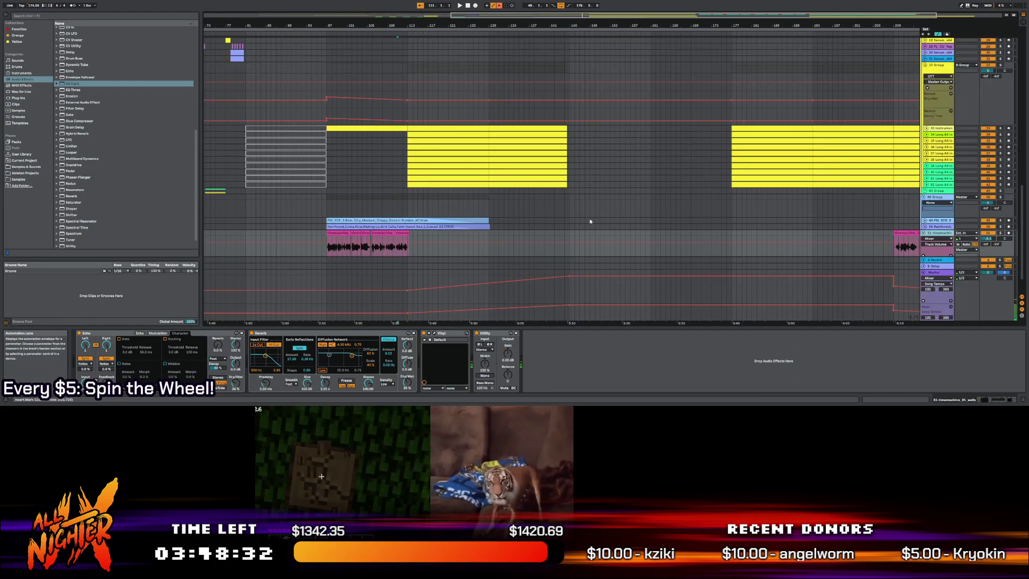
scroll(536, 225, "down", 3)
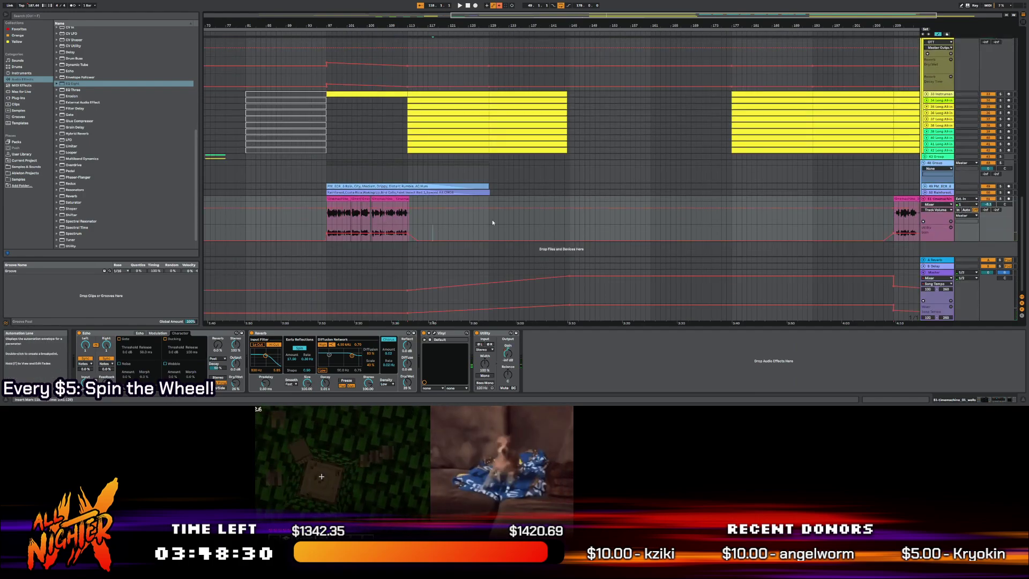
Scroll back up and fold the bass group's child tracks
scroll(498, 210, "up", 4)
scroll(529, 186, "up", 13)
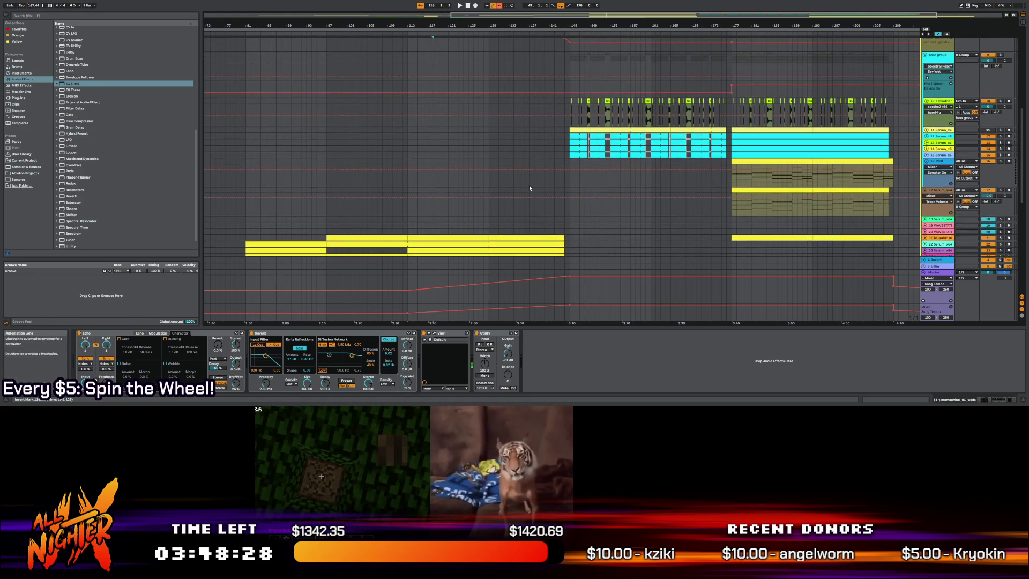
scroll(536, 182, "up", 7)
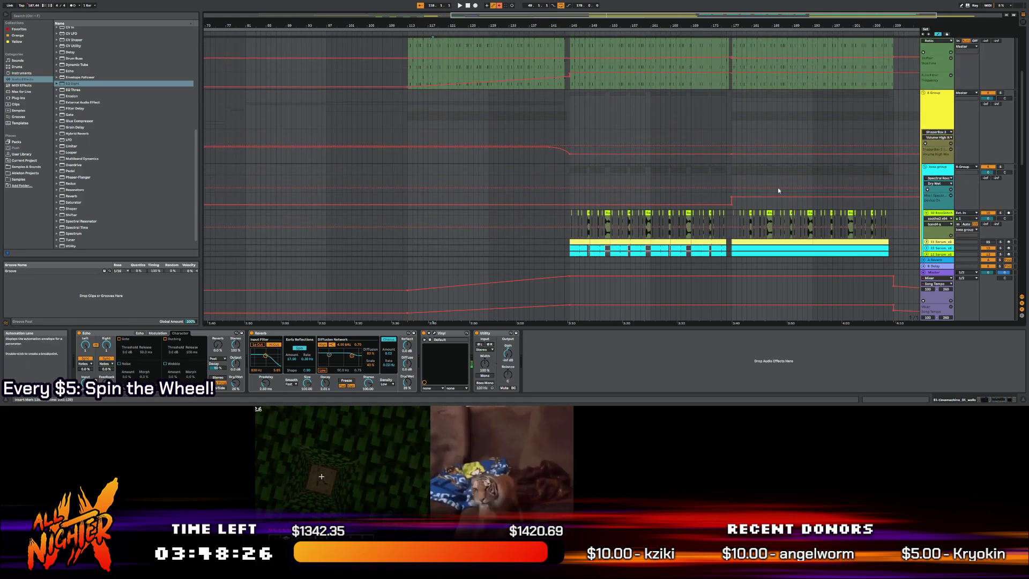
left_click(925, 168)
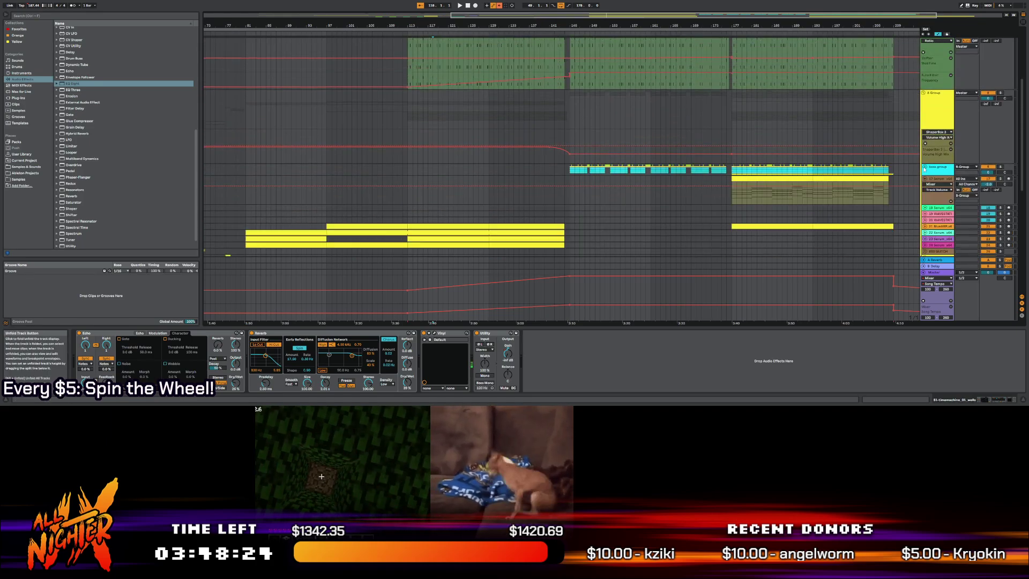
scroll(596, 151, "up", 7)
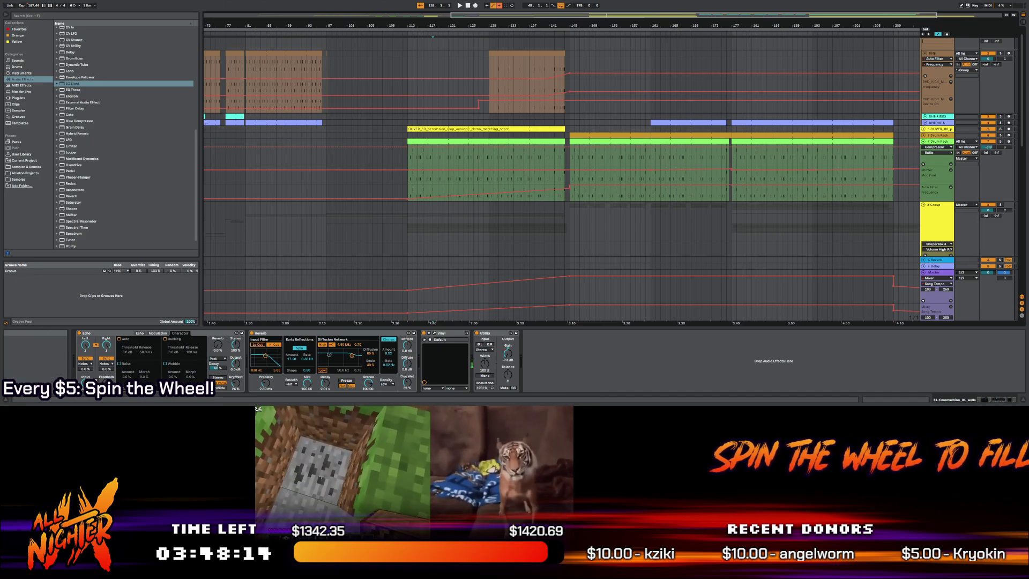
Zoom the arrangement out to bar 1 and expand track 24 to show its devices
left_click_drag(569, 15, 330, 30)
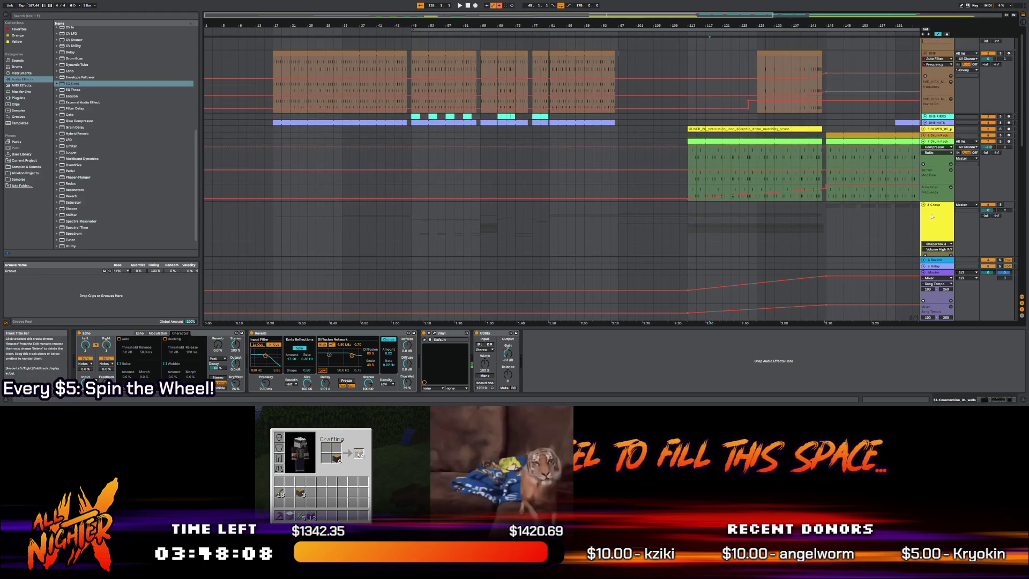
scroll(332, 161, "down", 5)
left_click(292, 219)
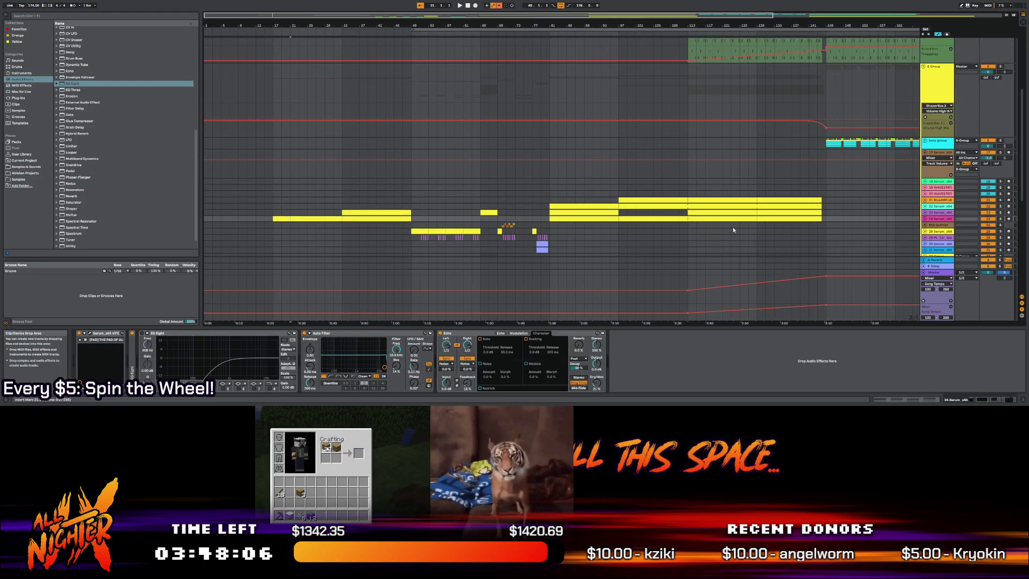
left_click(924, 219)
scroll(375, 193, "down", 2)
scroll(338, 184, "down", 1)
Toggle automation mode off and select a DNB HATS clip to show its hi-hat Drum Rack
key("a")
left_click(298, 166)
scroll(297, 168, "up", 1)
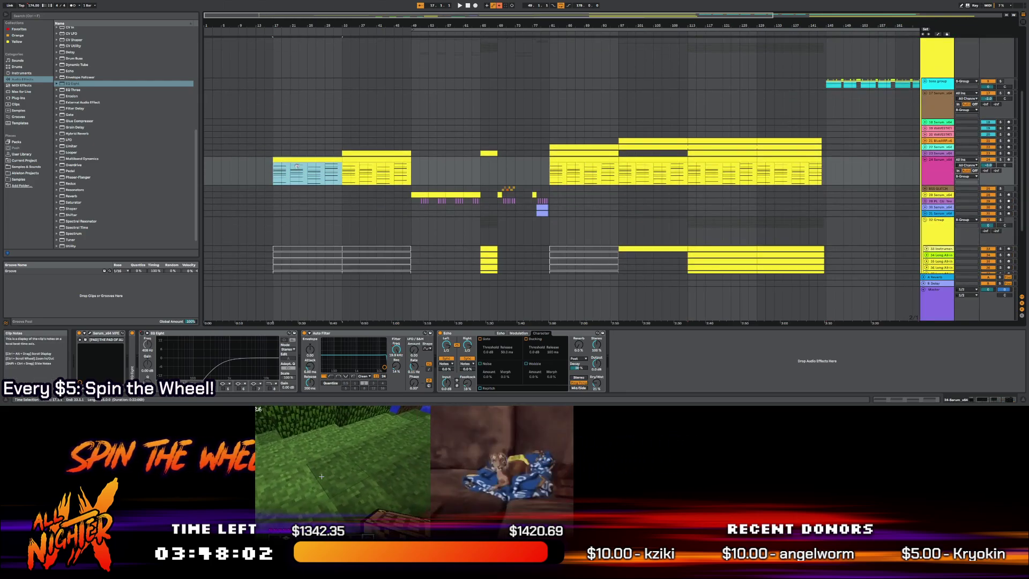
key("a")
key("a")
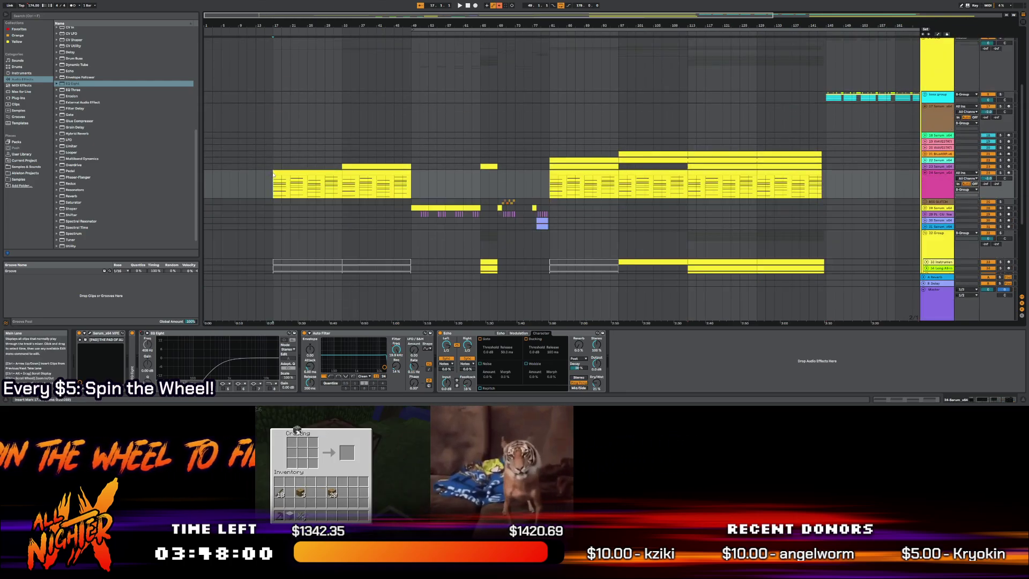
scroll(345, 184, "up", 3)
scroll(345, 185, "up", 3)
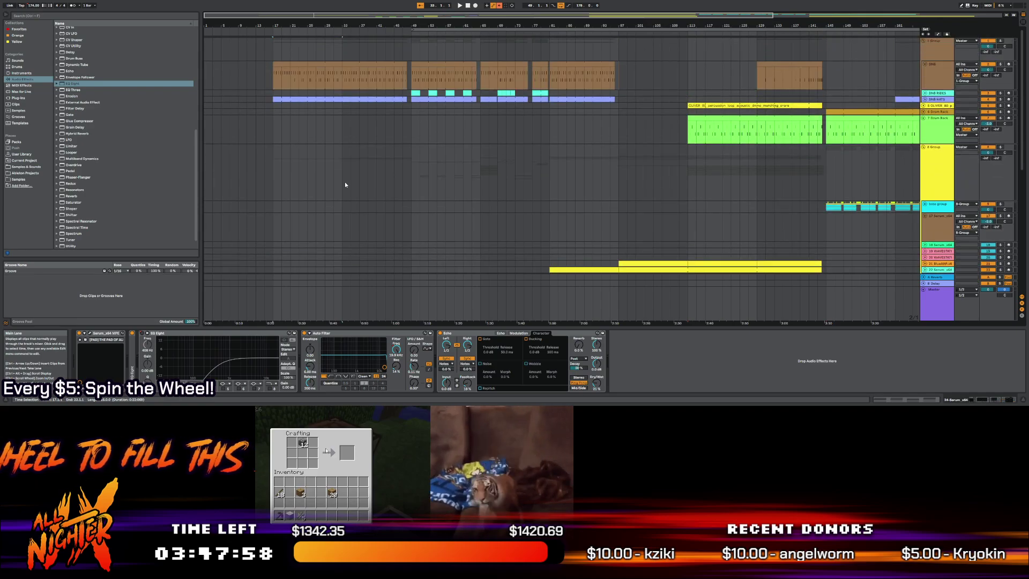
left_click(301, 98)
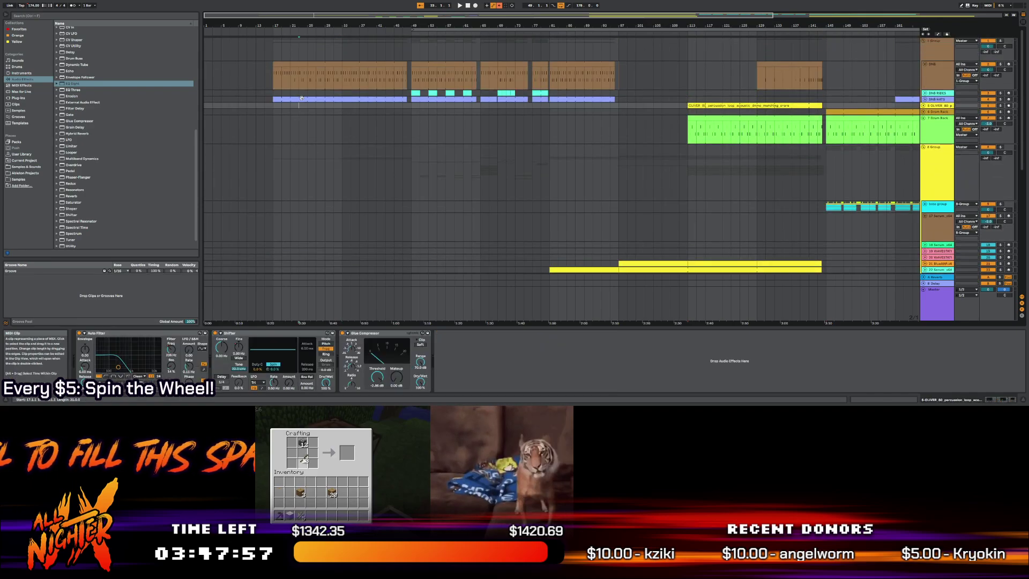
Audition the arrangement, moving the playback start among bars 23, 49, 17, 33 and 23
left_click(314, 65)
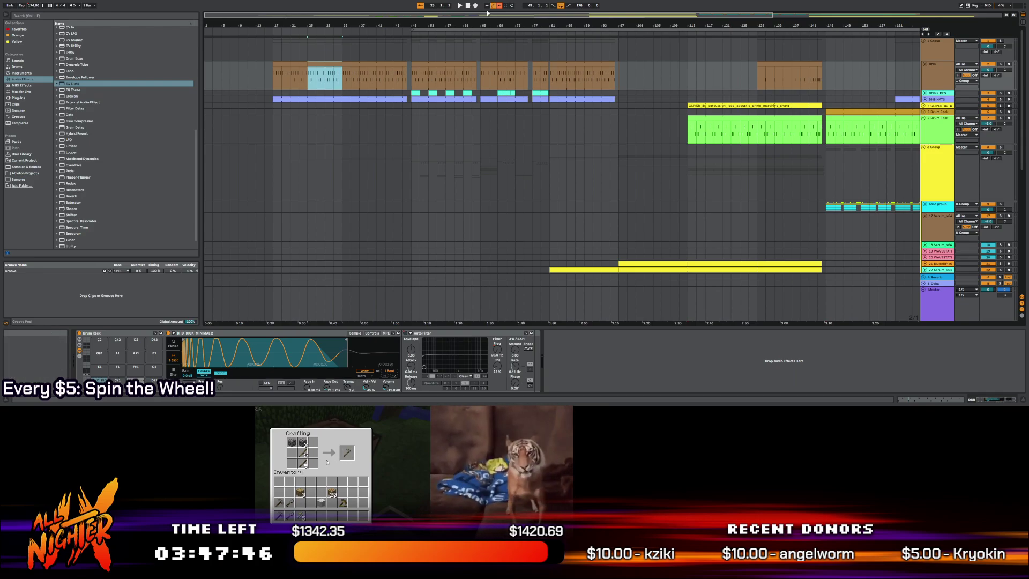
left_click(344, 78)
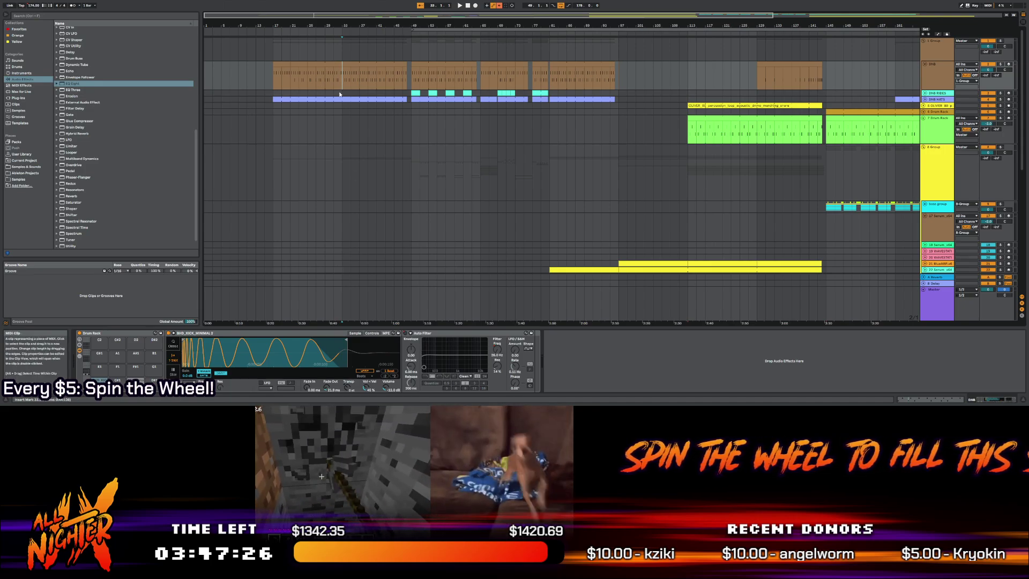
left_click(298, 76)
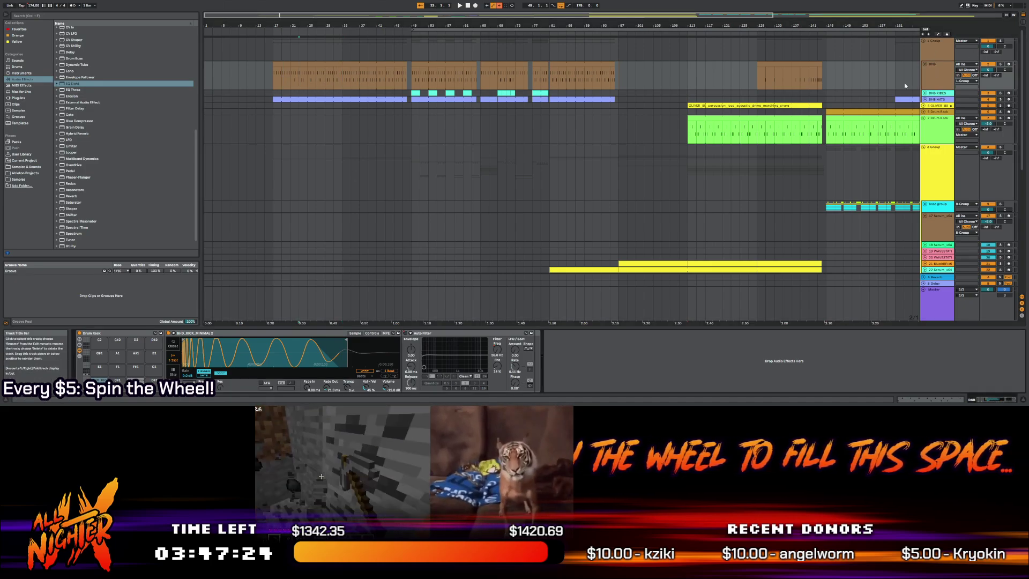
left_click(410, 80)
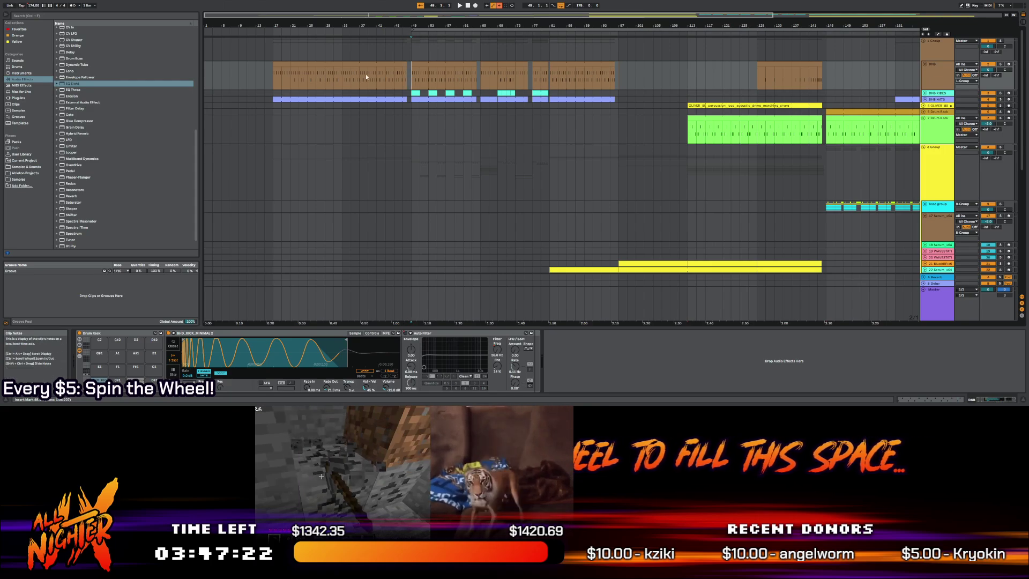
left_click(270, 79)
key("space")
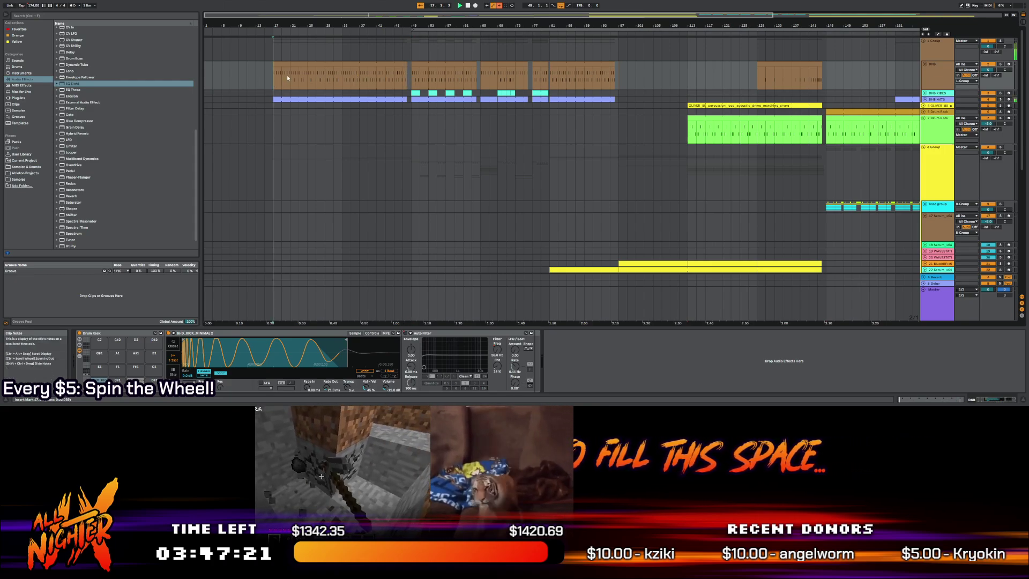
left_click(342, 80)
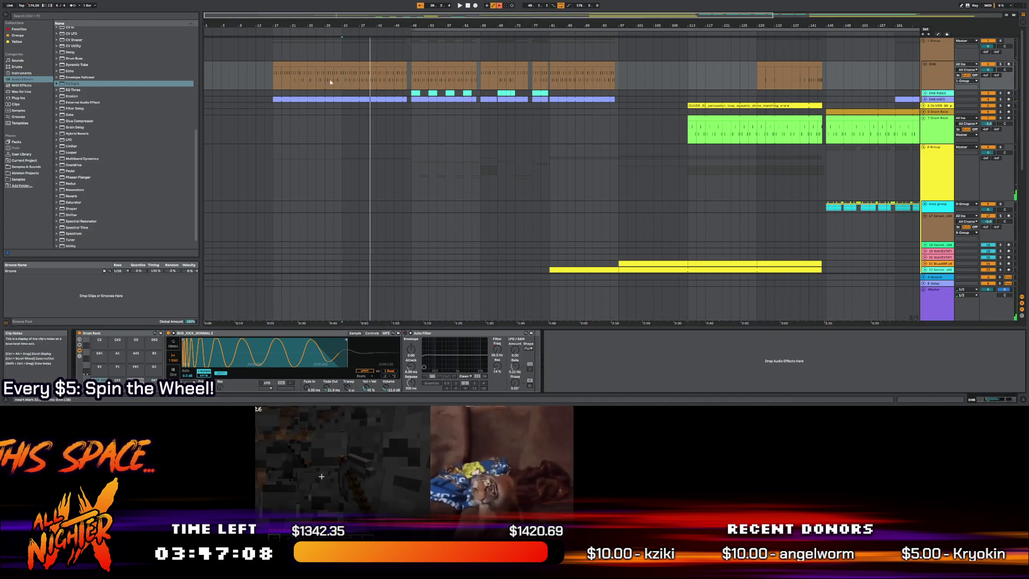
left_click(299, 80)
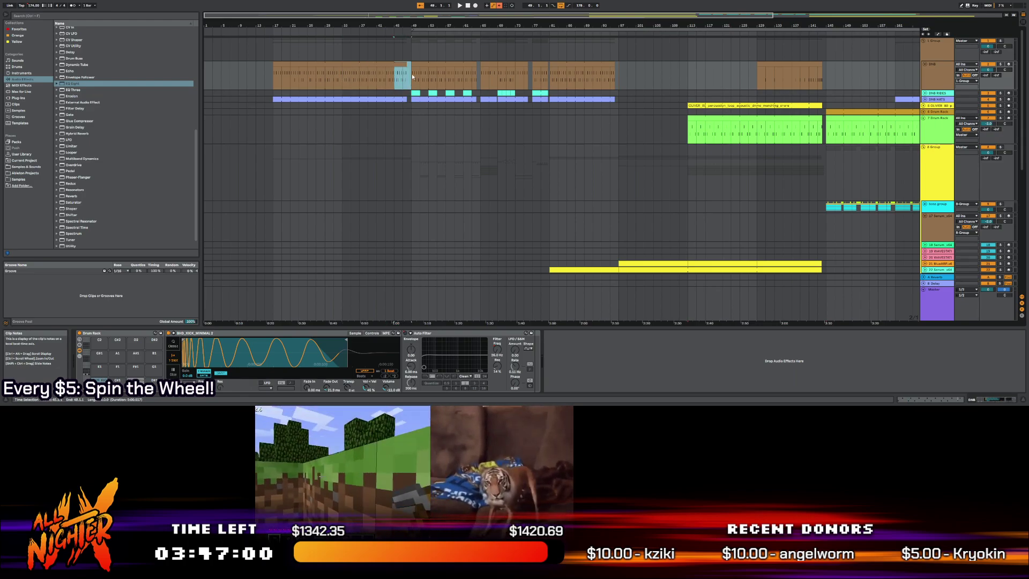
Inspect the DNB HATS, OLIVER and DNB RIDES tracks' effect chains around bar 49
left_click(408, 101)
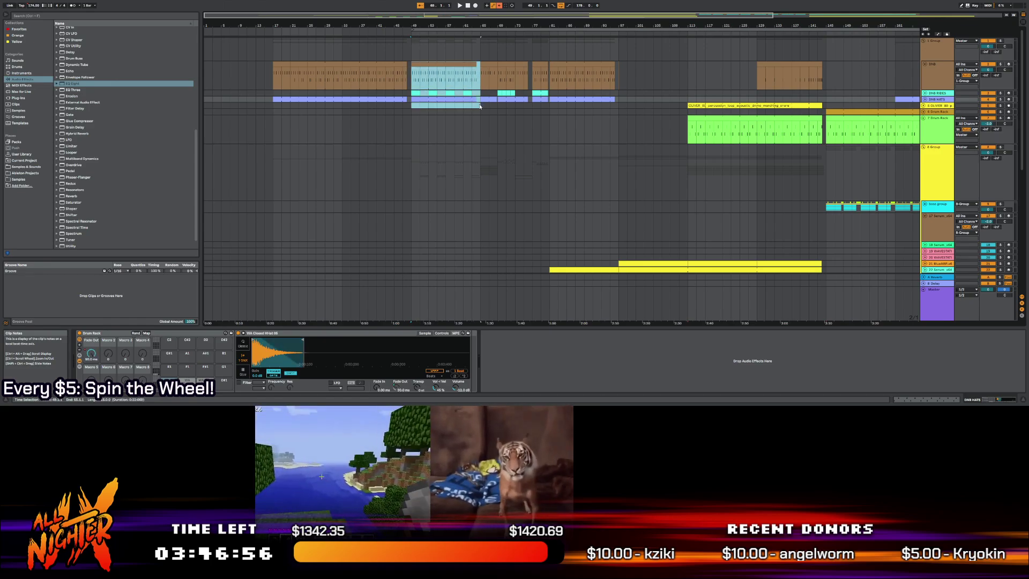
left_click(479, 106)
scroll(427, 117, "down", 2)
scroll(423, 117, "up", 2)
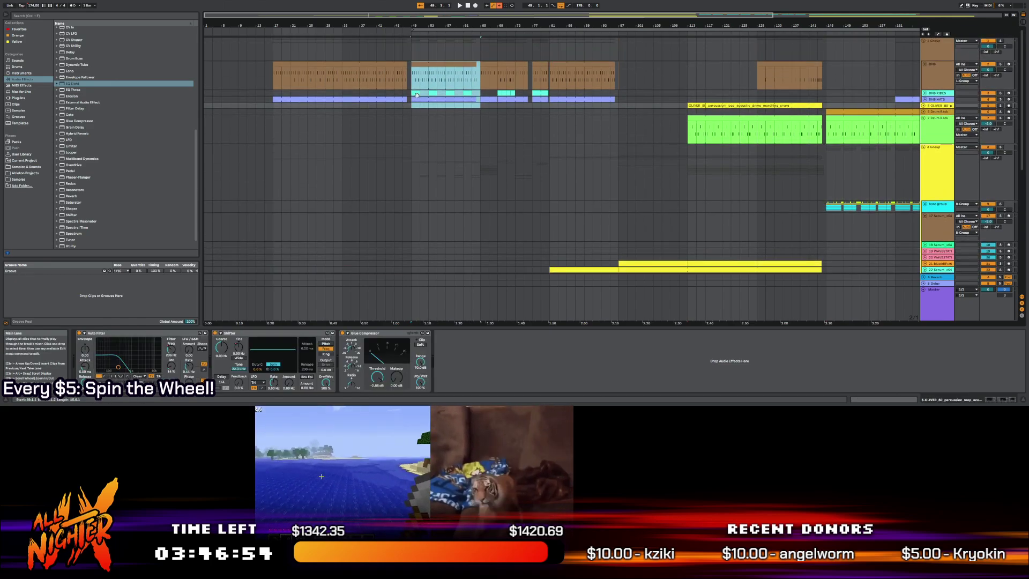
left_click(423, 94)
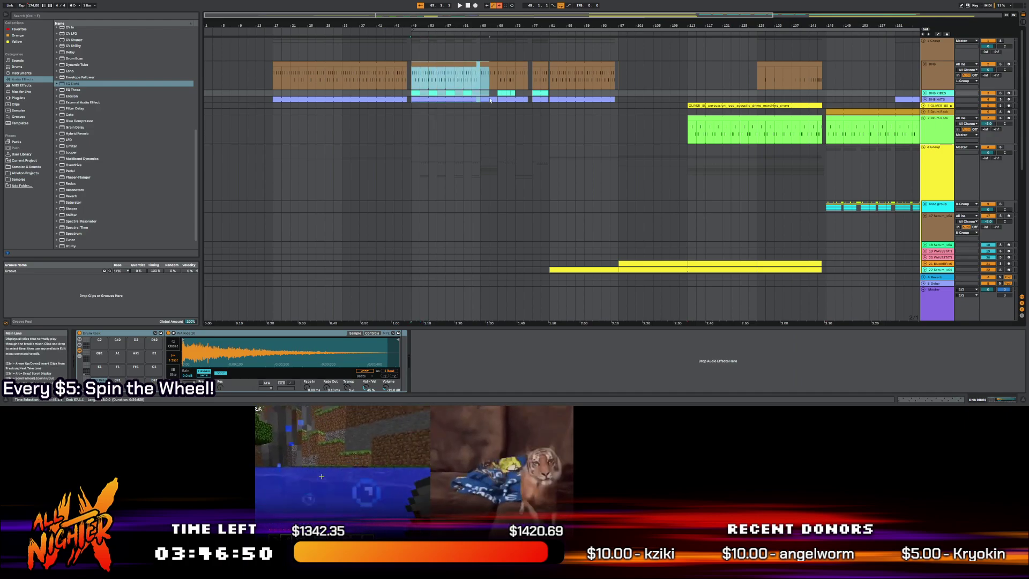
Play from around bar 46, stop at bar 43, then select bars 27–33 of the DNB clip
left_click(403, 84)
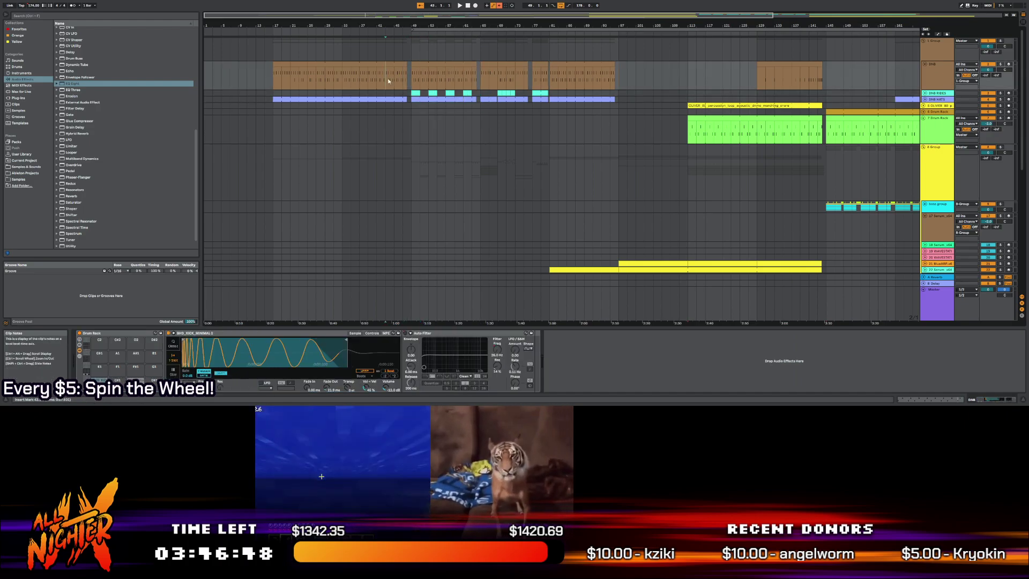
left_click(412, 94)
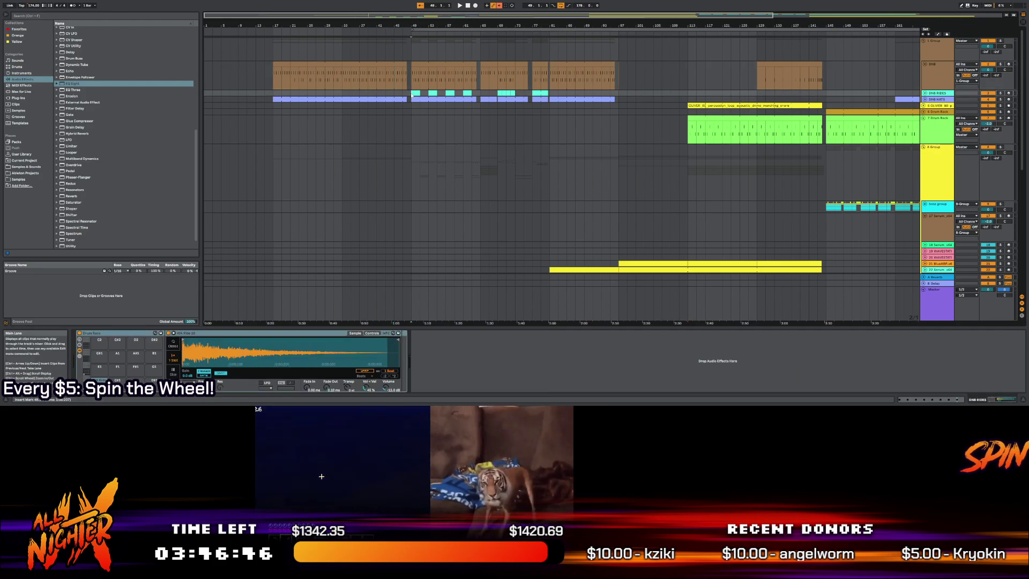
left_click(393, 81)
key("space")
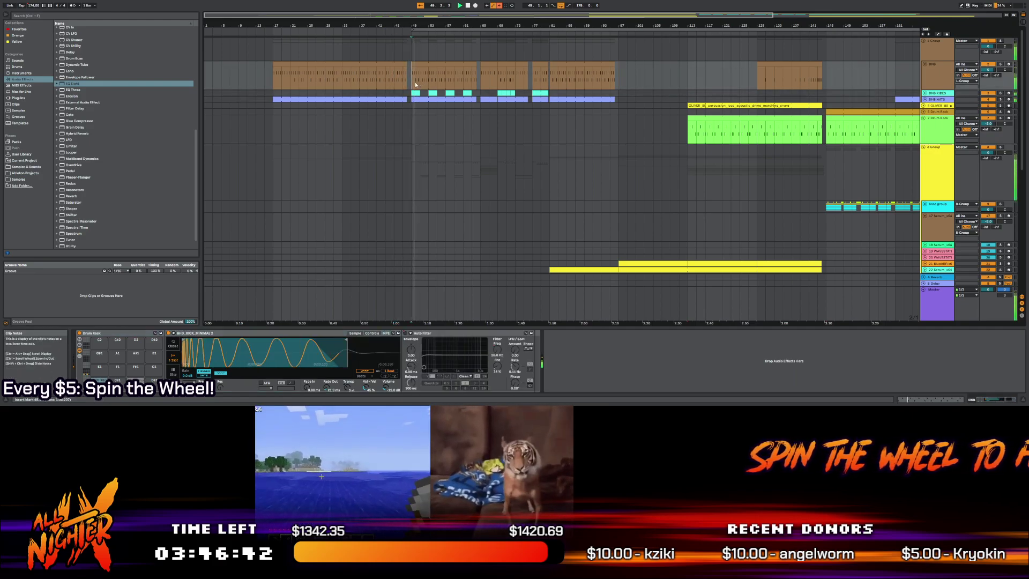
left_click(388, 76)
key("space")
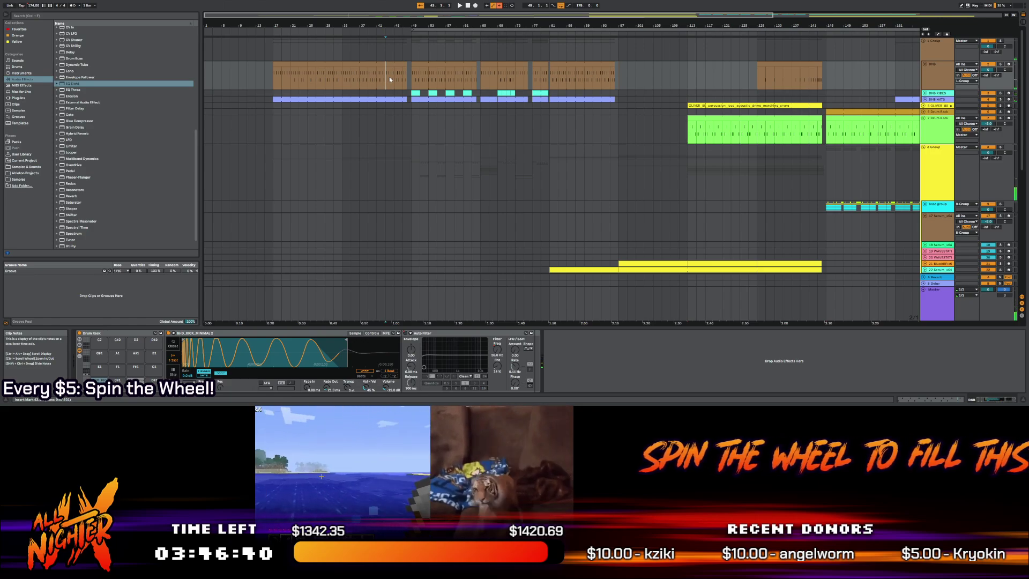
left_click_drag(340, 76, 274, 84)
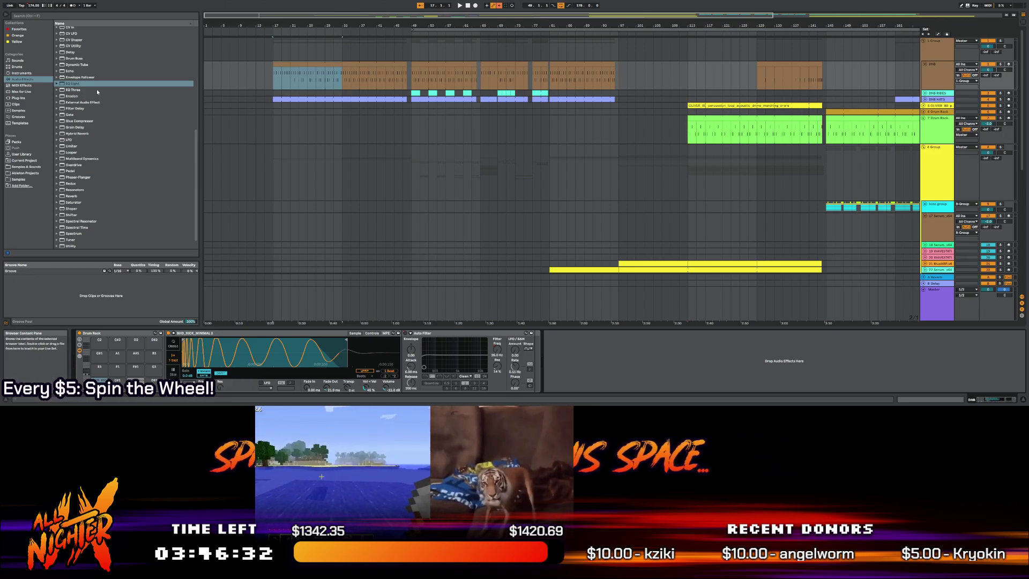
Load iZotope Vinyl onto the DNB chain, audition it from bar 17, then show automation lanes
left_click(18, 98)
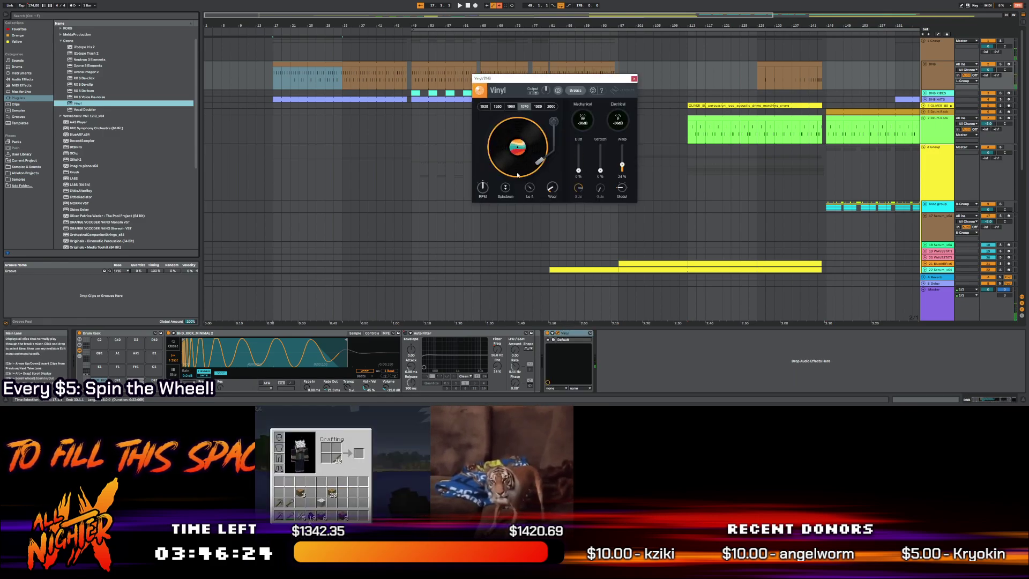
left_click(282, 79)
key("space")
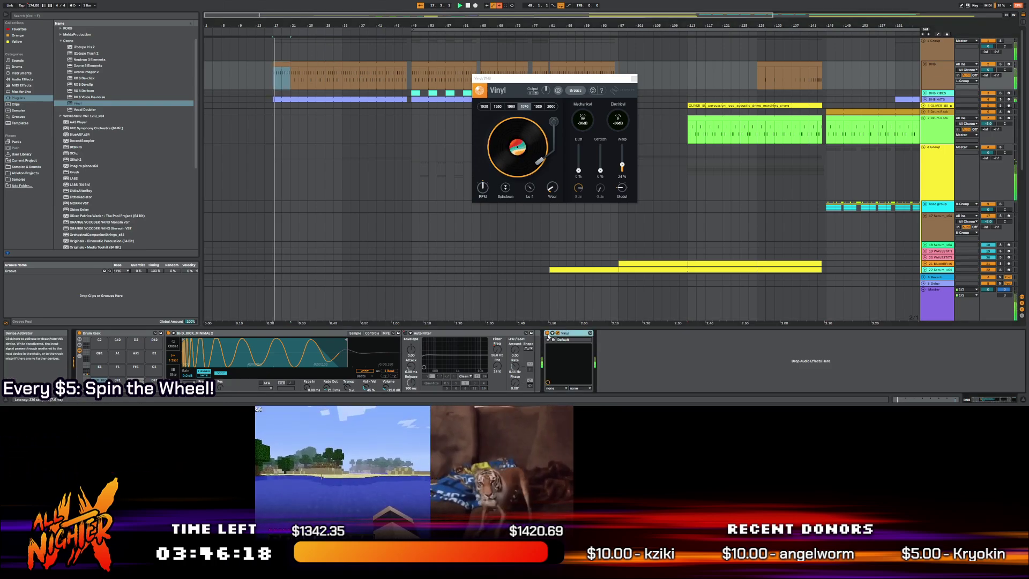
left_click(345, 80)
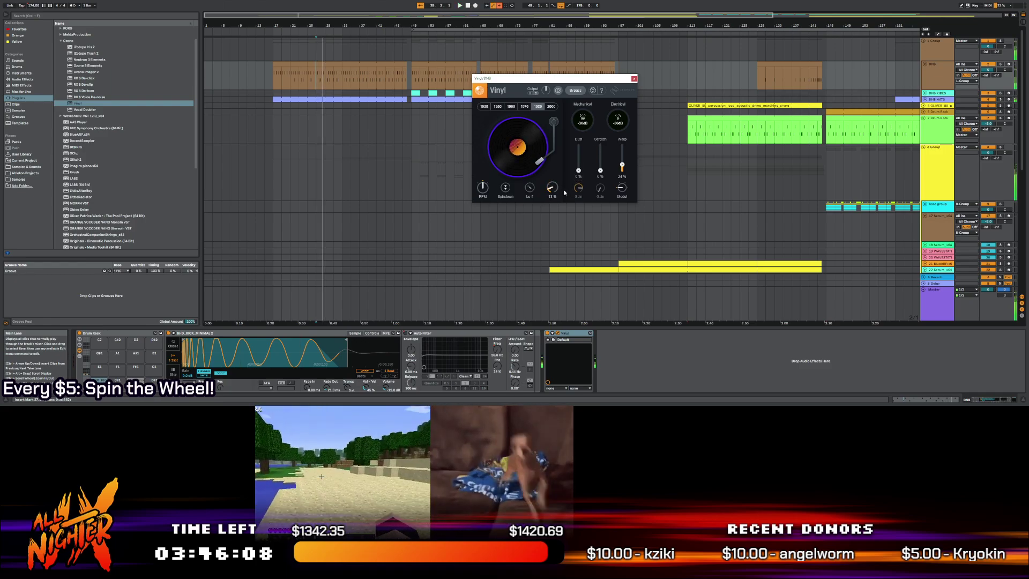
left_click(547, 337)
left_click(557, 341)
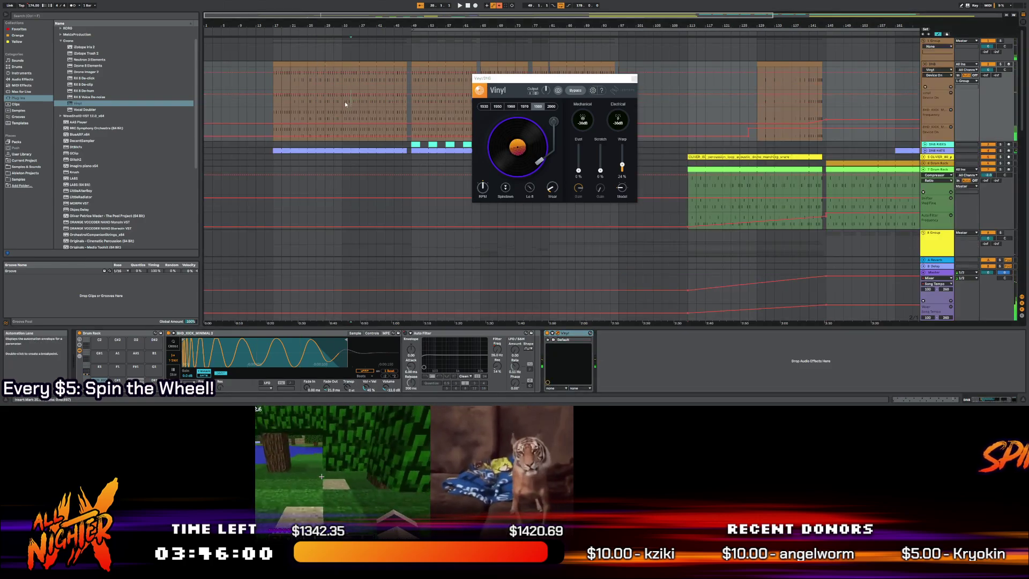
Play from bar 33 while zooming, then close the Vinyl plug-in window
key("space")
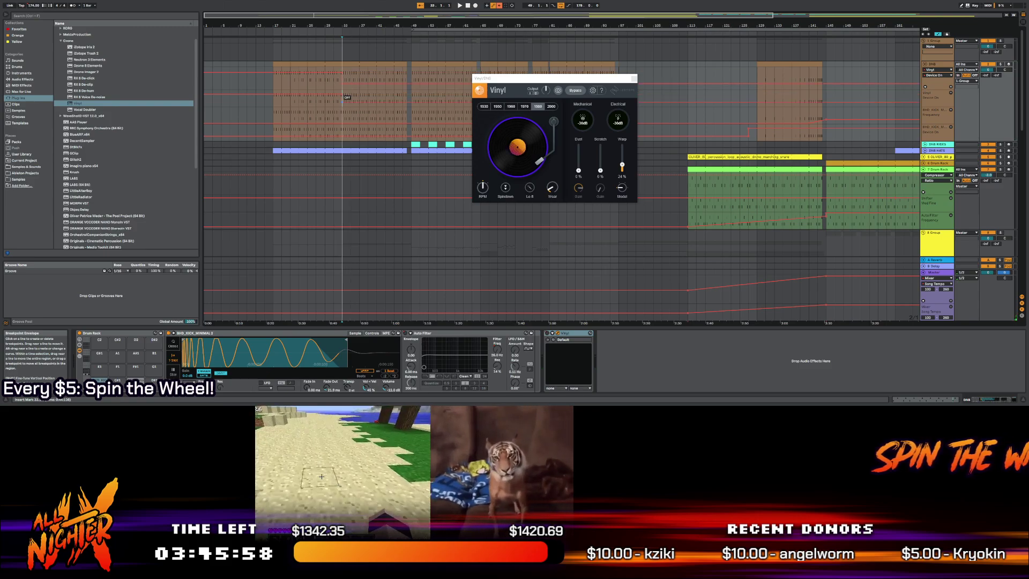
scroll(343, 110, "up", 10)
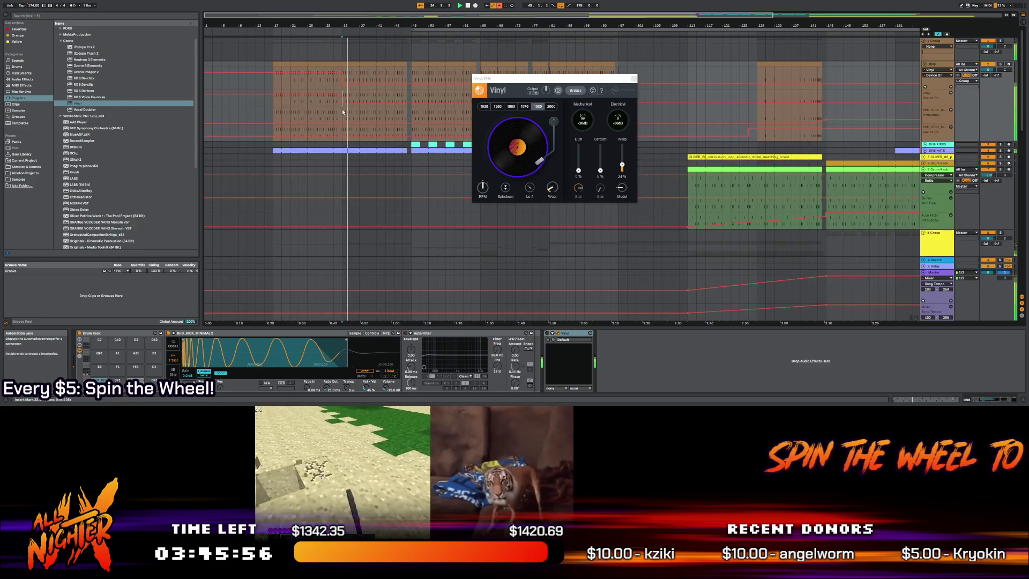
scroll(342, 107, "up", 5)
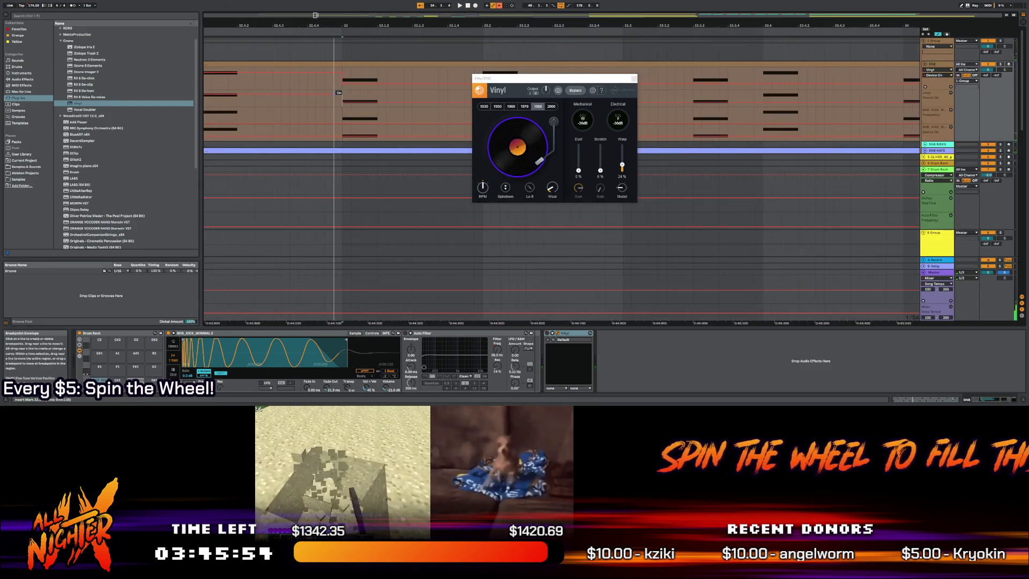
scroll(335, 101, "down", 15)
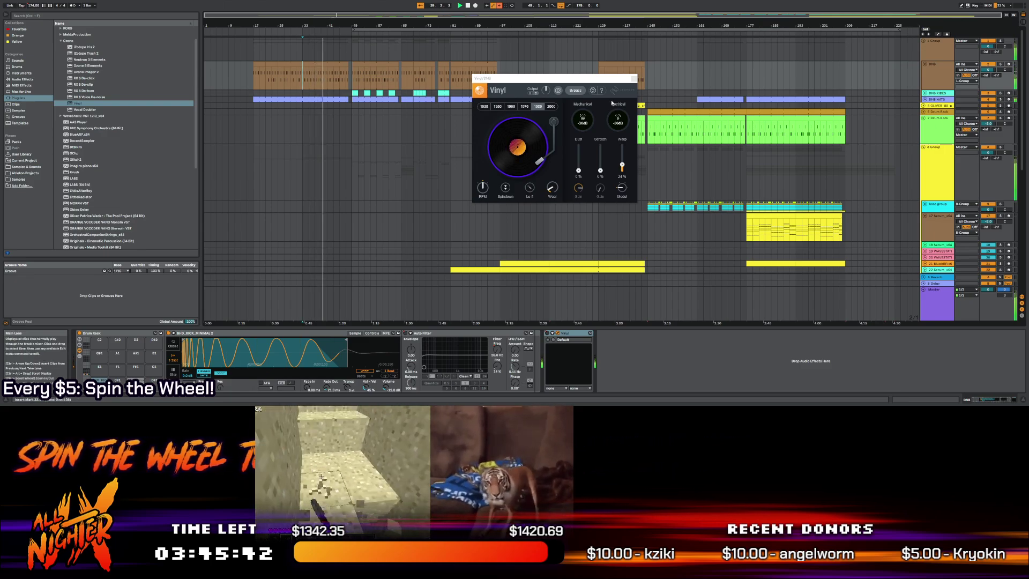
left_click(634, 79)
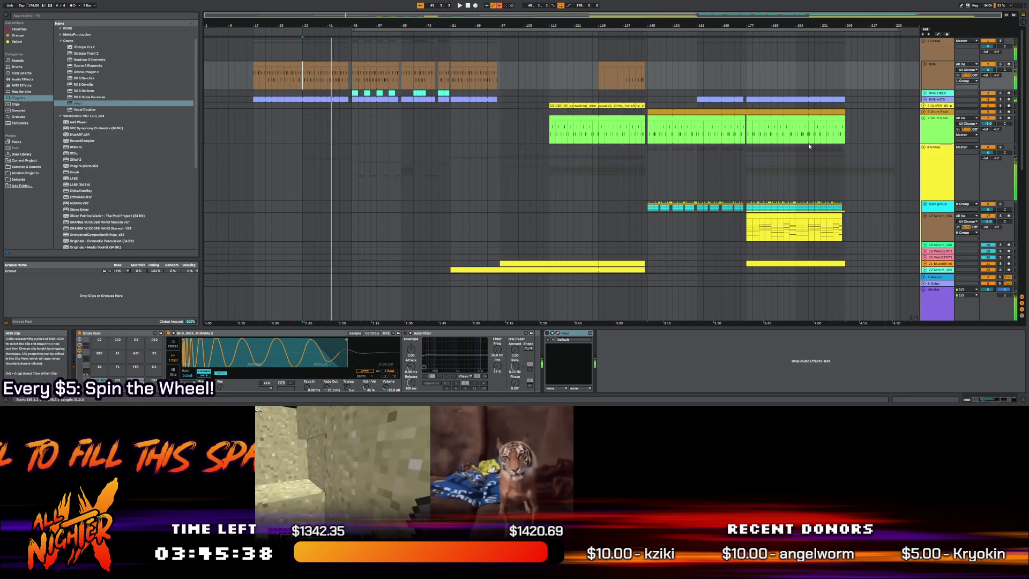
Stop playback, unfold the DNB HATS track, and turn on automation mode
key("space")
left_click(925, 100)
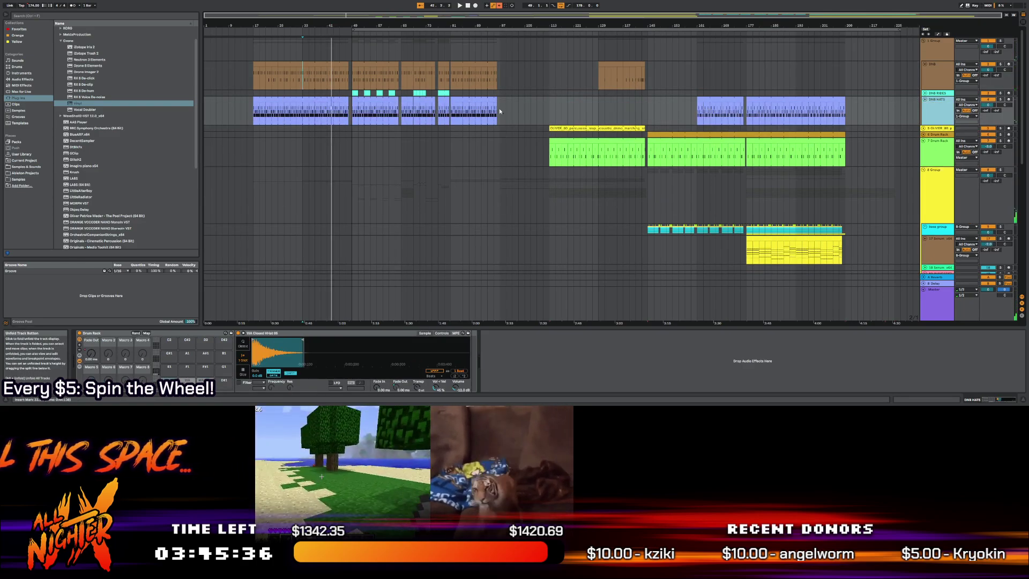
key("a")
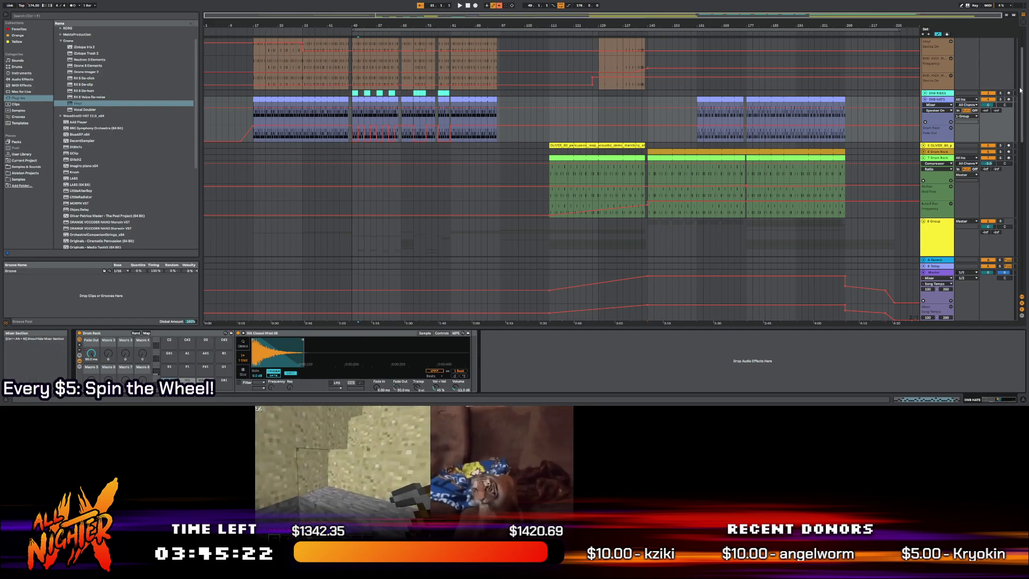
Solo the DNB HATS track and play it from bar 49 and just after
left_click(1001, 99)
scroll(397, 119, "up", 3)
scroll(354, 152, "up", 4)
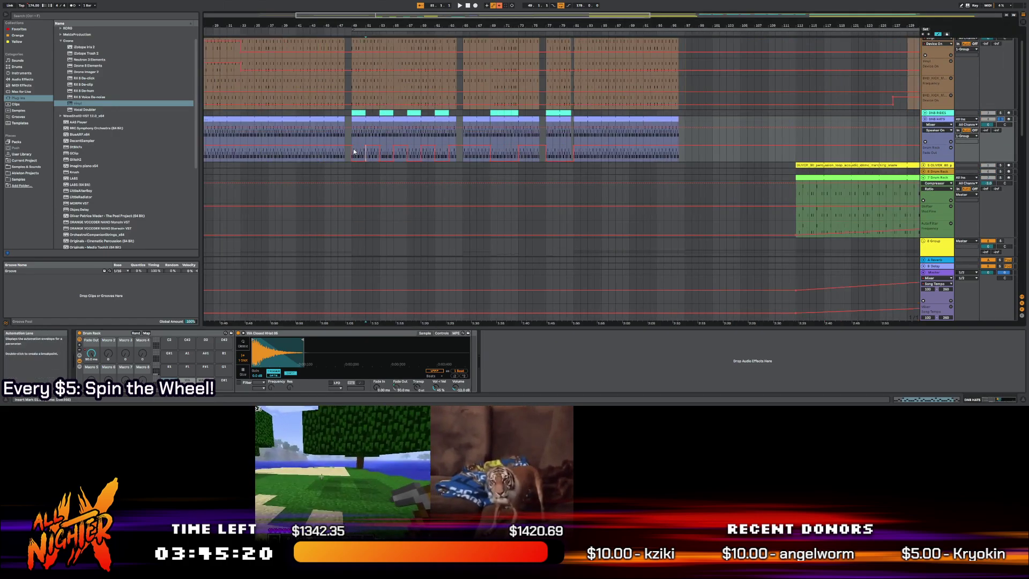
scroll(356, 153, "up", 6, "ctrl")
key("space")
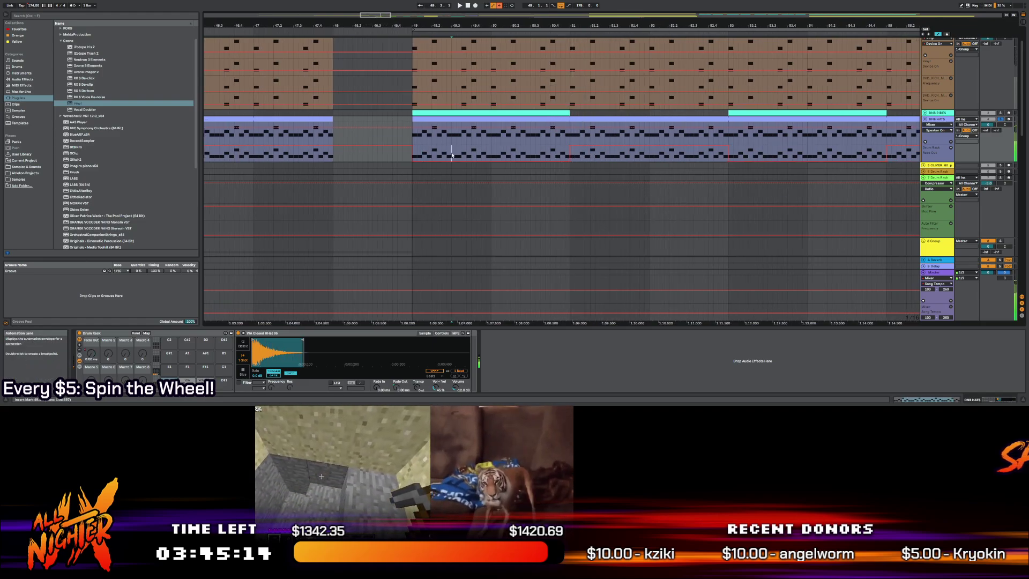
scroll(534, 155, "down", 2, "ctrl")
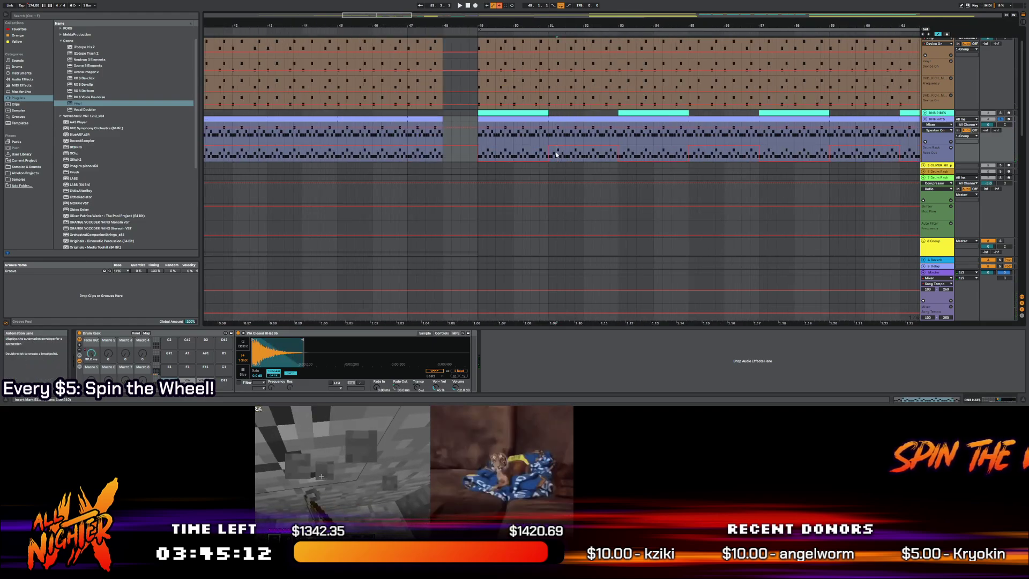
left_click(494, 153)
key("space")
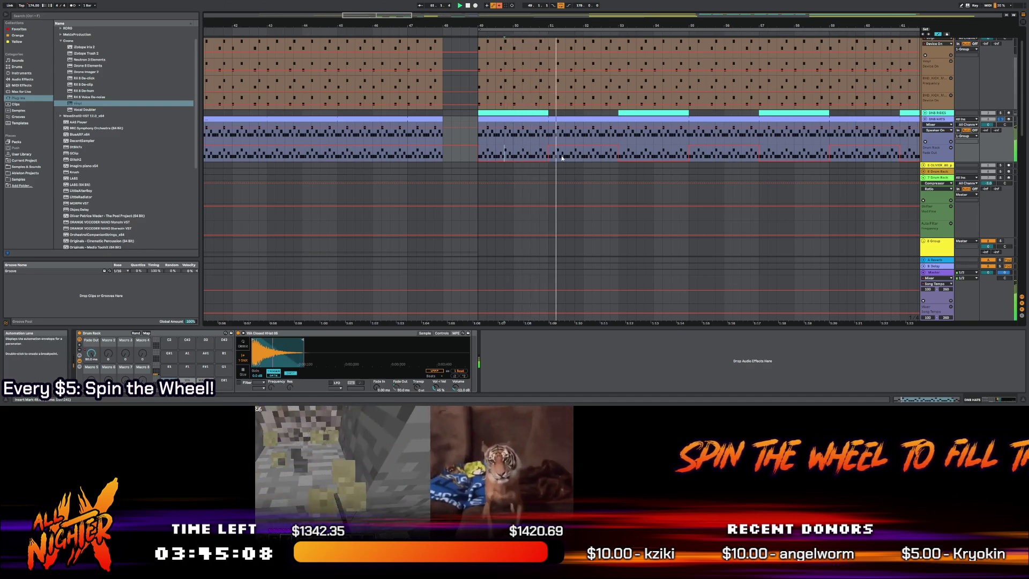
scroll(463, 142, "down", 2, "ctrl")
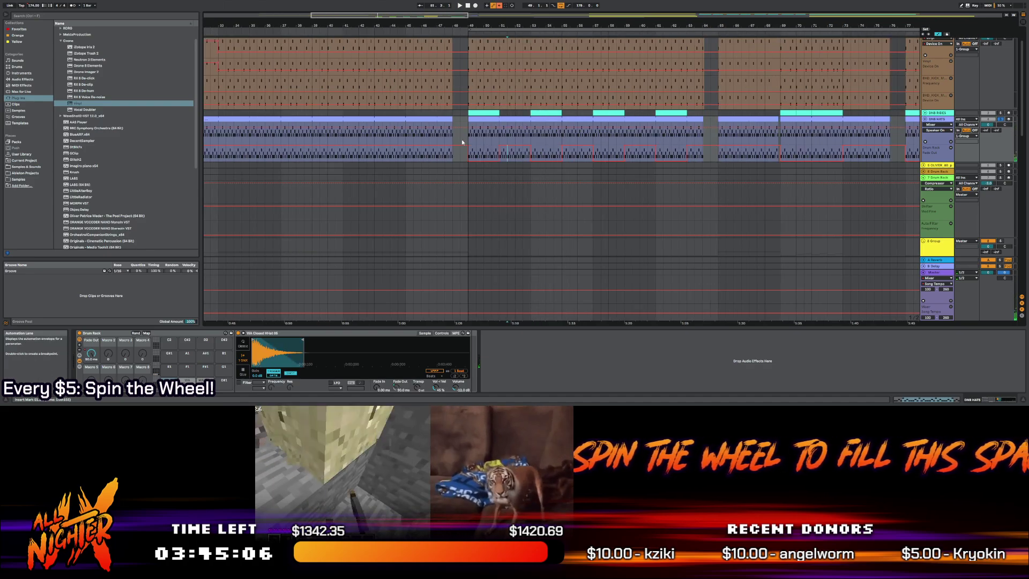
scroll(463, 142, "up", 2, "ctrl")
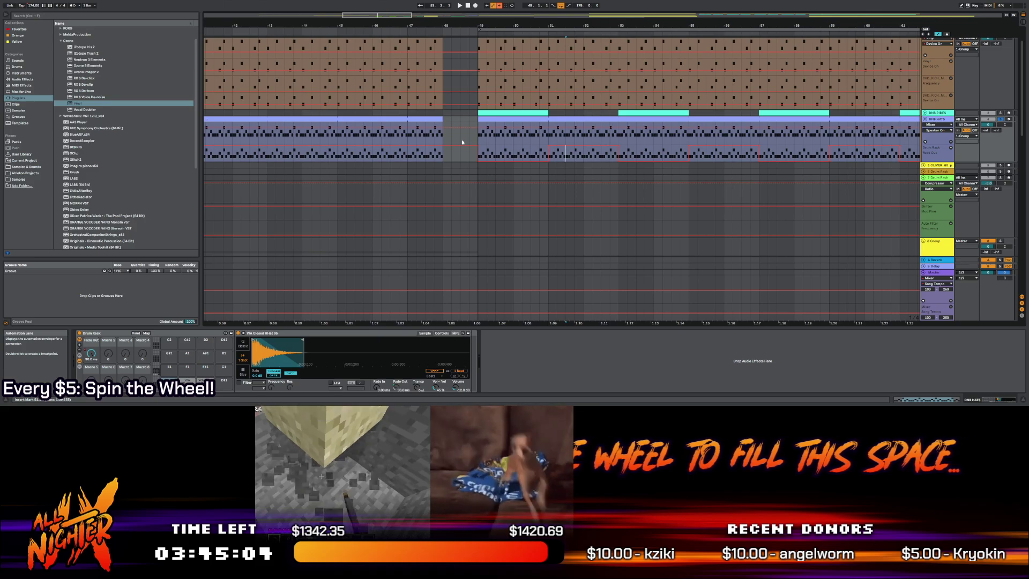
scroll(463, 142, "down", 2, "ctrl")
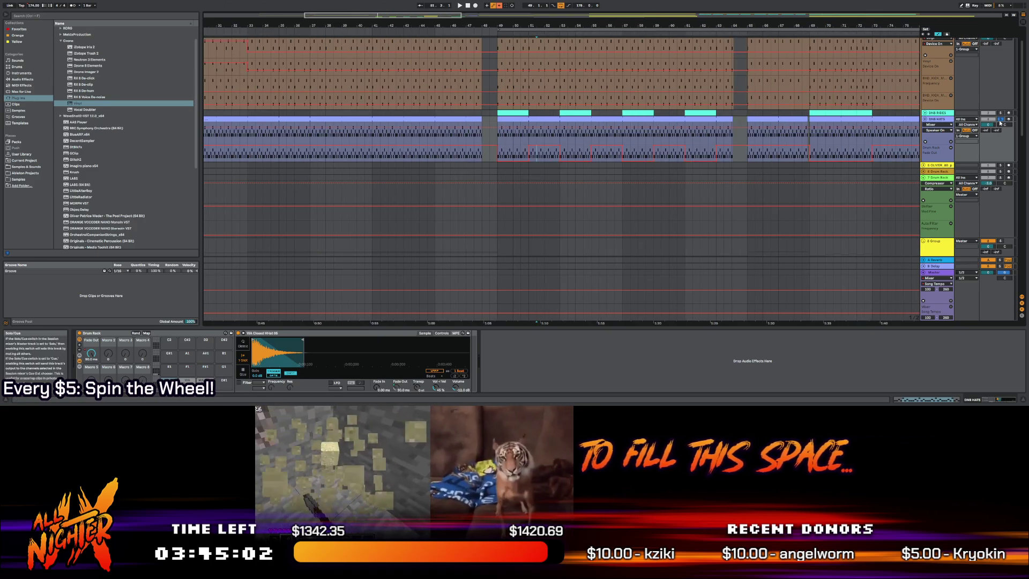
Unsolo DNB HATS, play from bar 17, then restart playback from bar 33
left_click(1000, 120)
scroll(666, 163, "down", 2, "ctrl")
scroll(666, 163, "down", 1)
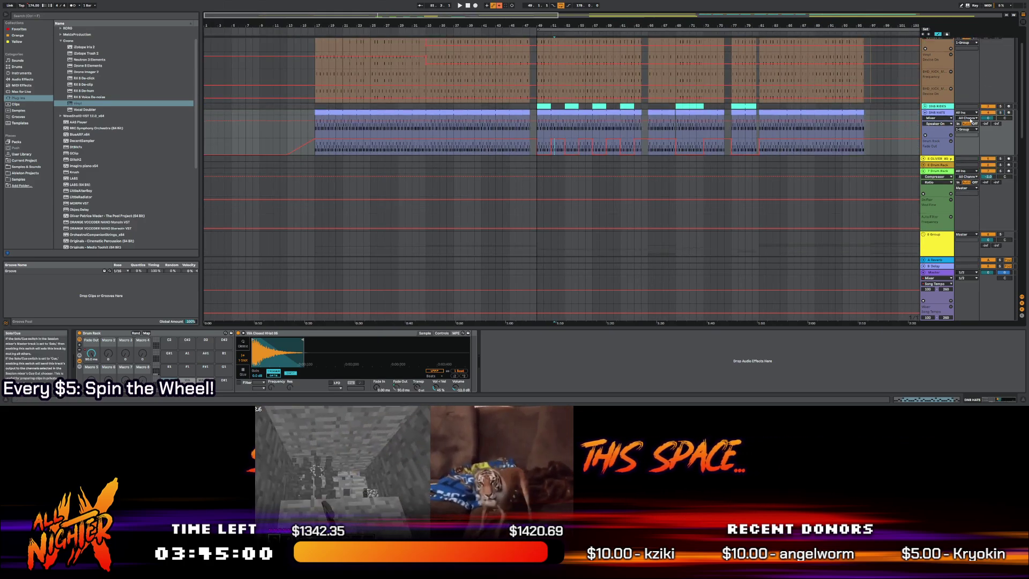
left_click(316, 131)
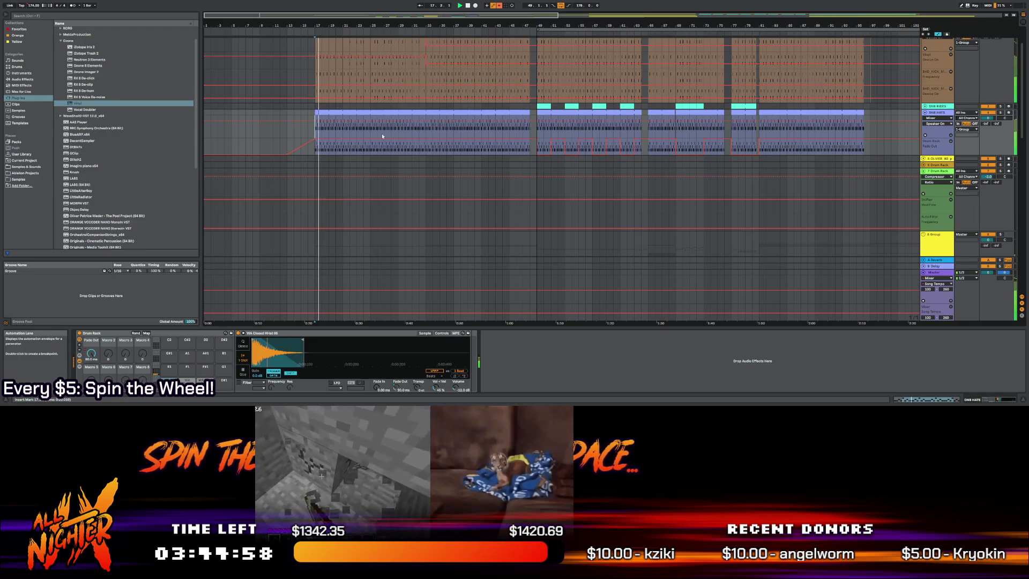
scroll(372, 133, "up", 1)
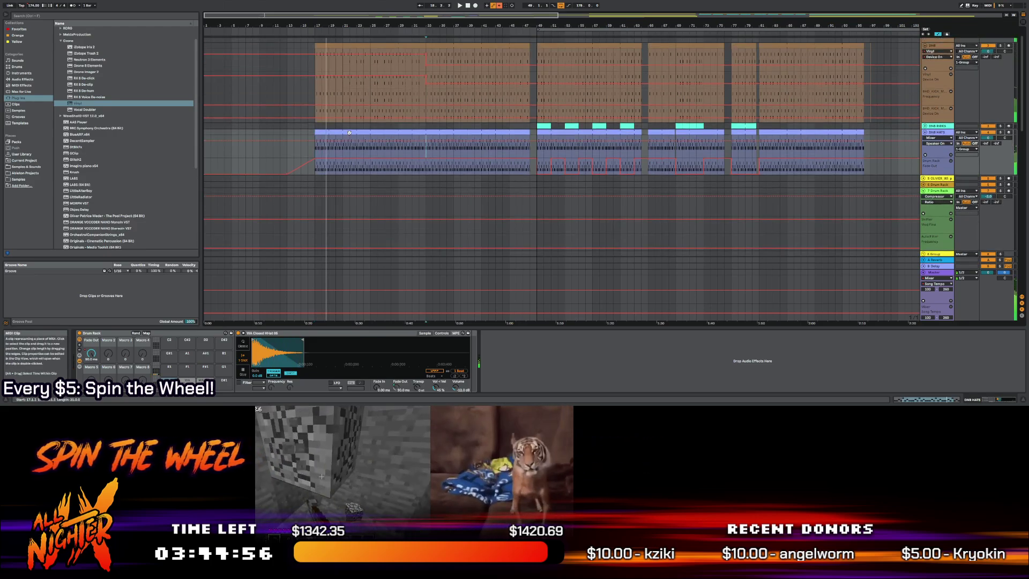
left_click(400, 137)
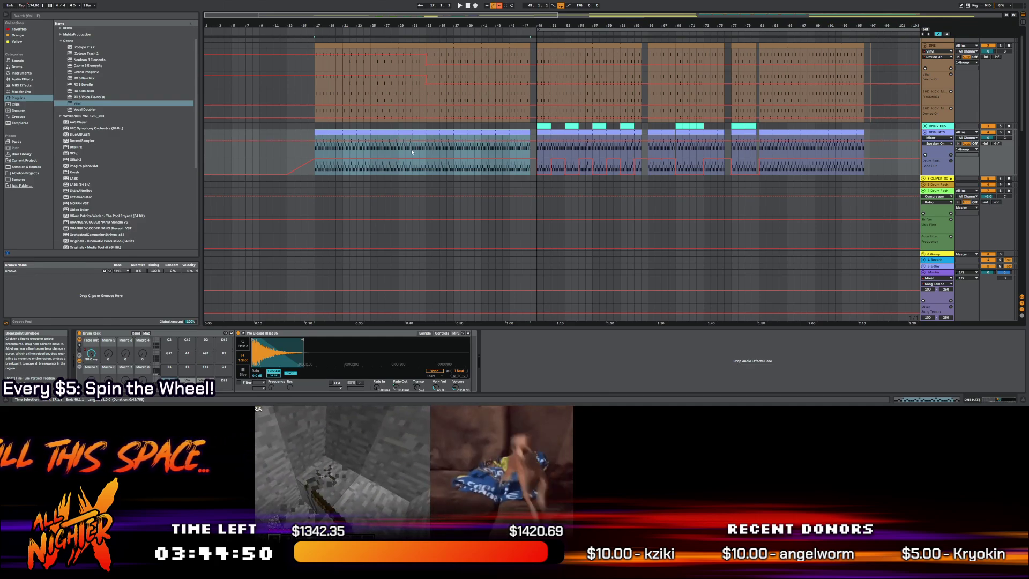
left_click(425, 150)
key("space")
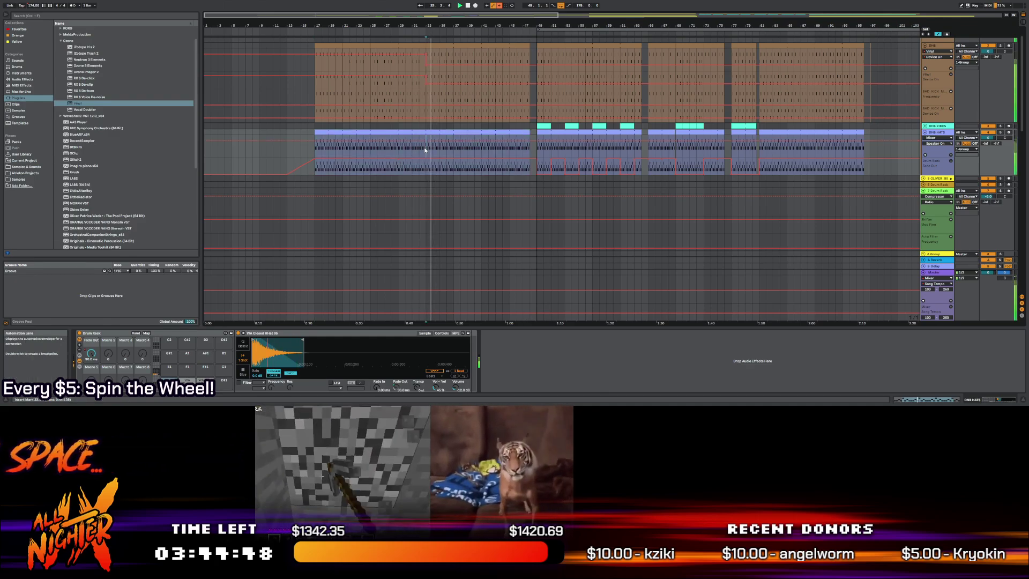
scroll(834, 161, "down", 2)
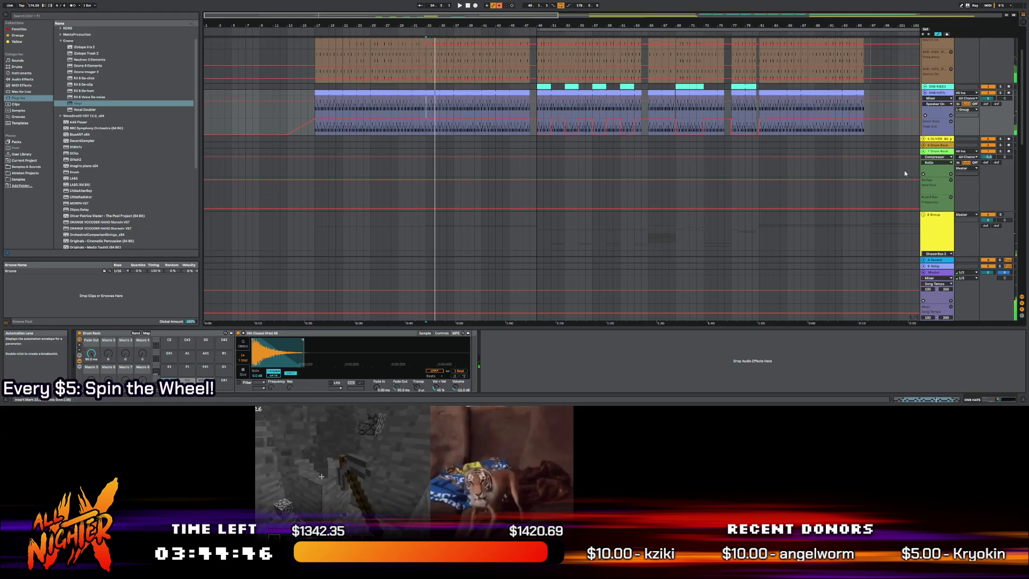
Show Serum track 24's EQ Eight, Auto Filter and Echo chain, then play from its clip
scroll(917, 180, "down", 3)
scroll(934, 151, "down", 3)
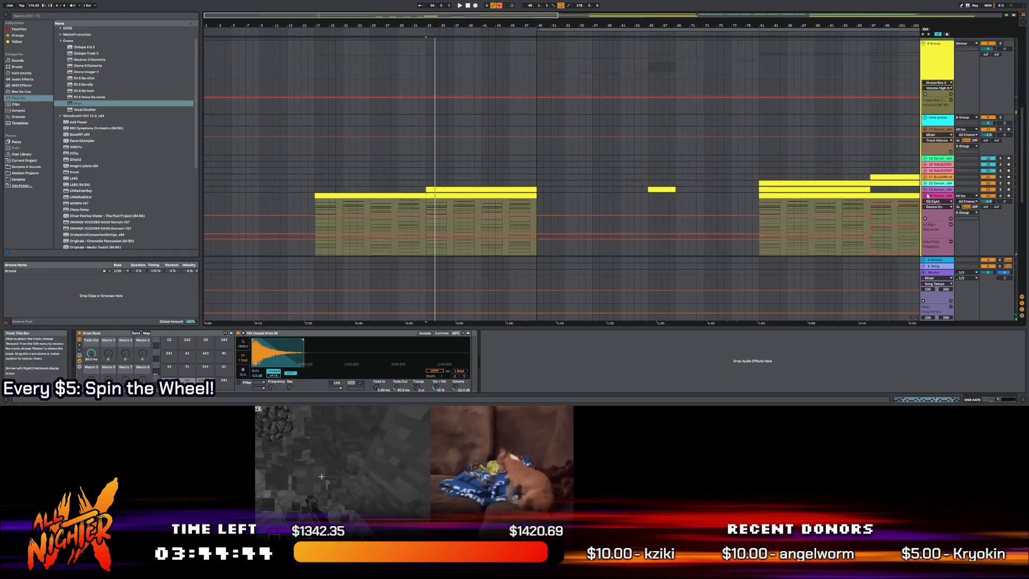
scroll(600, 186, "down", 3)
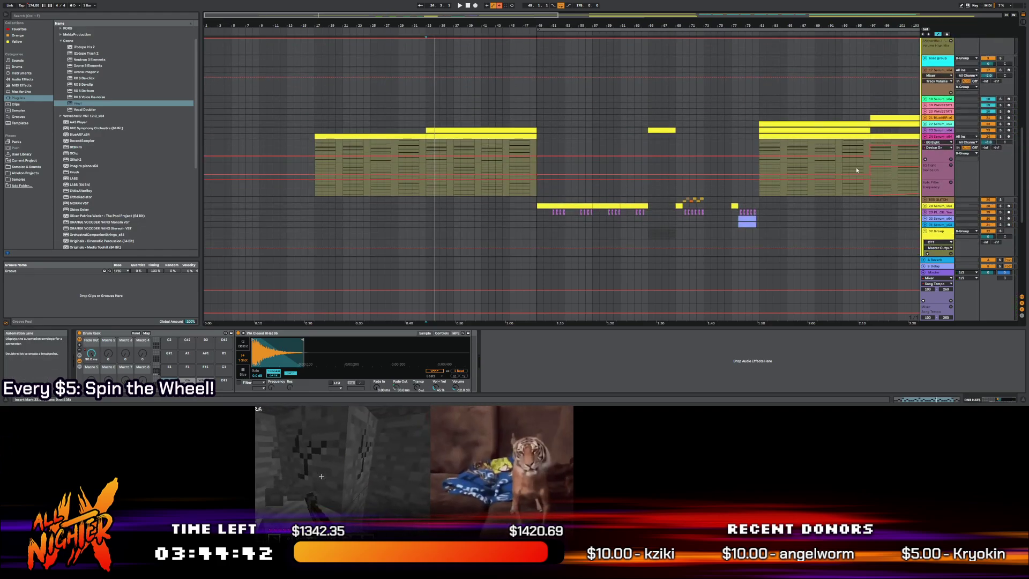
mouse_move(871, 184)
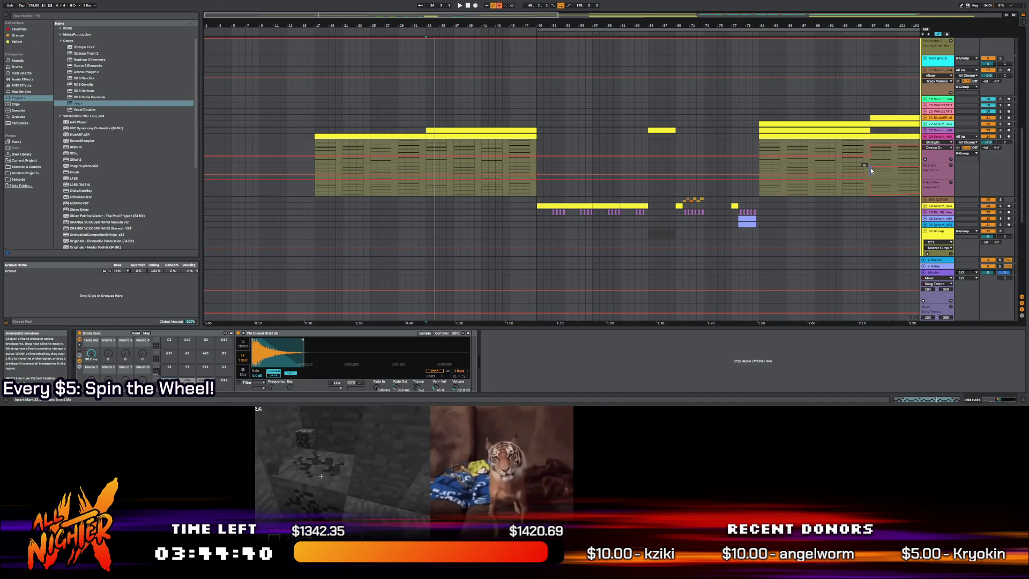
scroll(873, 167, "right", 10)
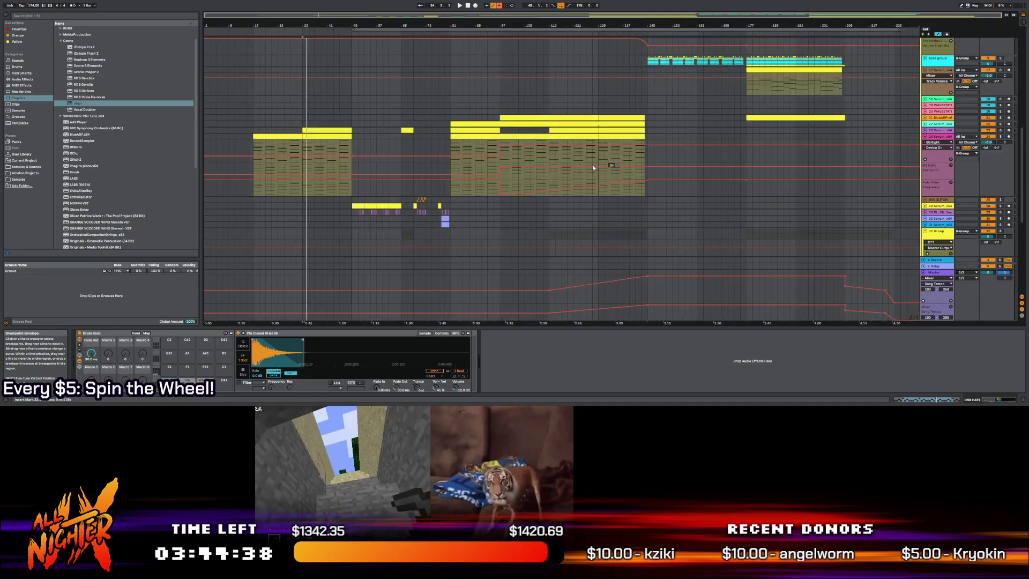
left_click_drag(708, 16, 541, 15)
scroll(845, 179, "up", 1)
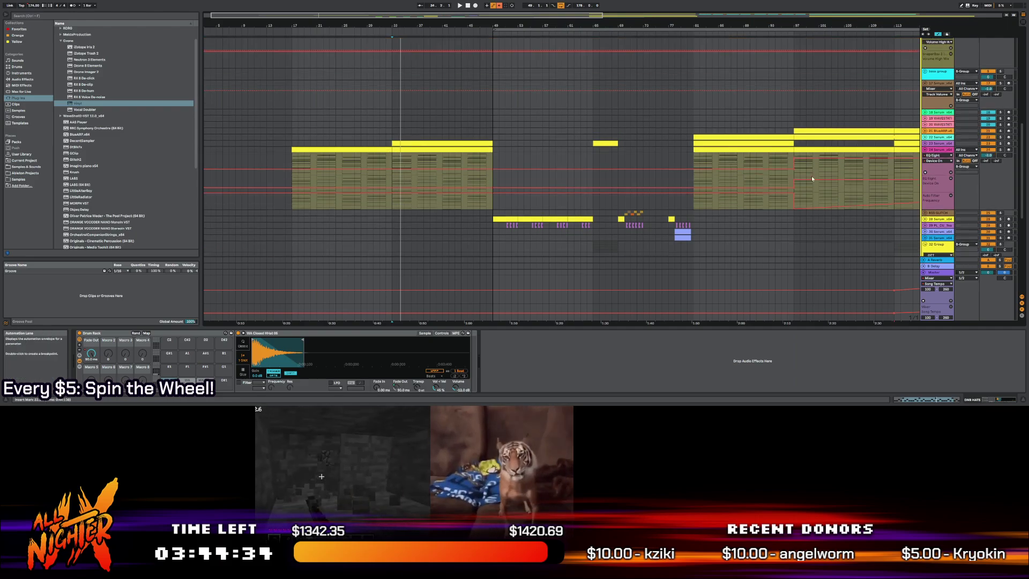
scroll(846, 179, "down", 1)
left_click(292, 172)
key("space")
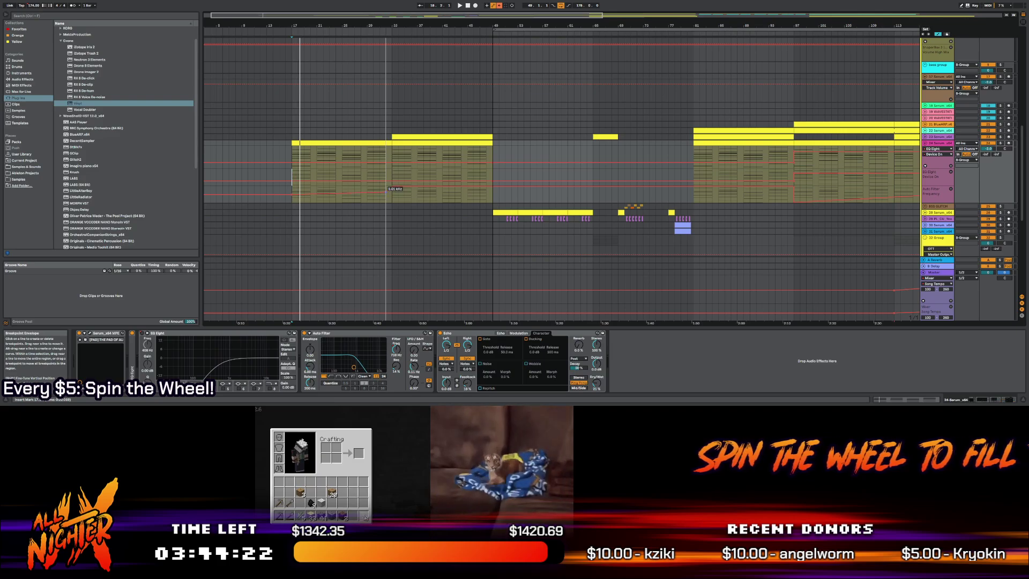
Play from bar 17 and open the DNB HATS clip in the MIDI editor
key("space")
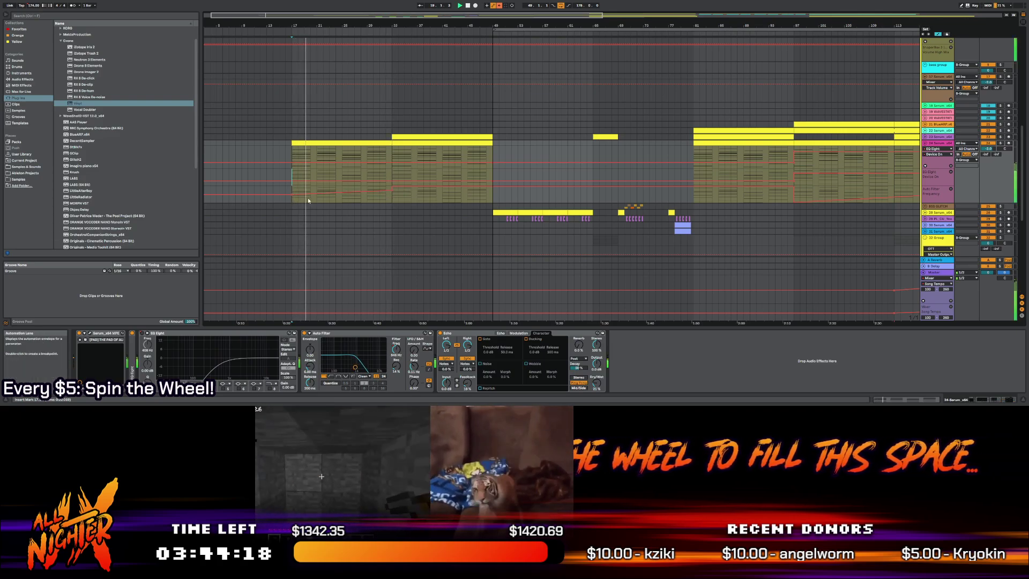
scroll(290, 193, "up", 1)
scroll(306, 180, "up", 8)
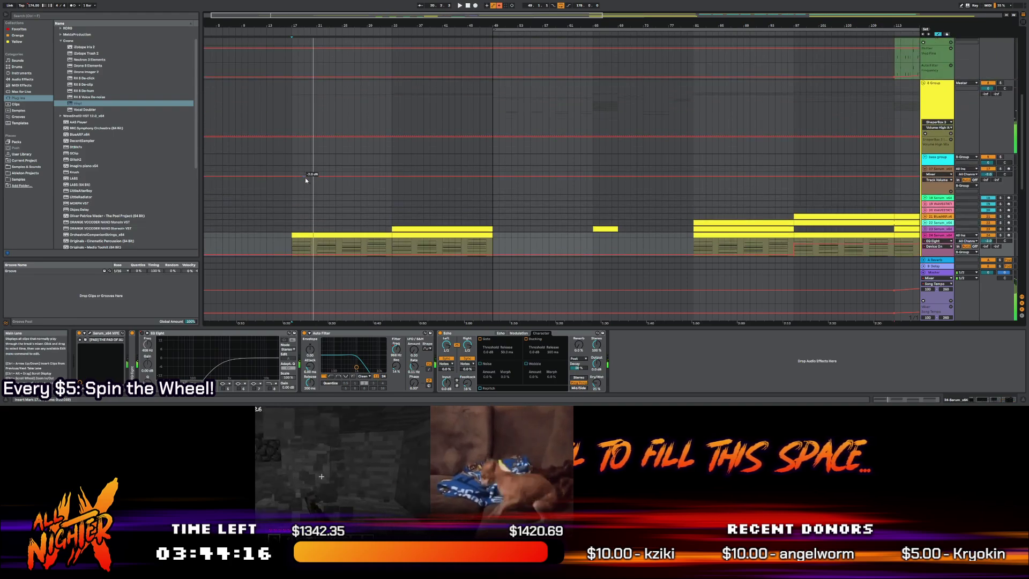
scroll(306, 180, "up", 1)
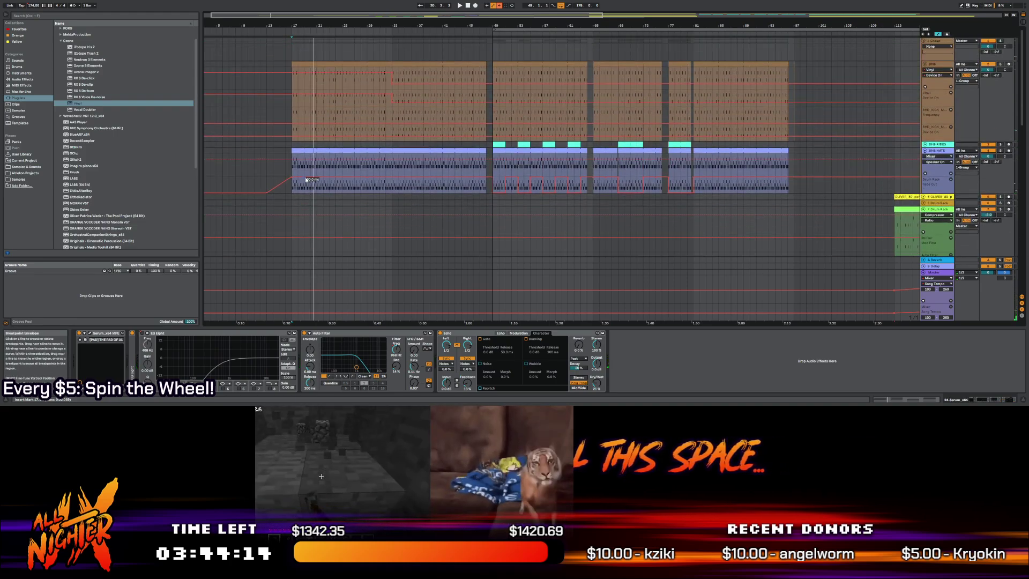
double_click(308, 151)
Move the hi-hat clip start to 1.1.2 and select its velocity-40 notes in the velocity lane
left_click(277, 256)
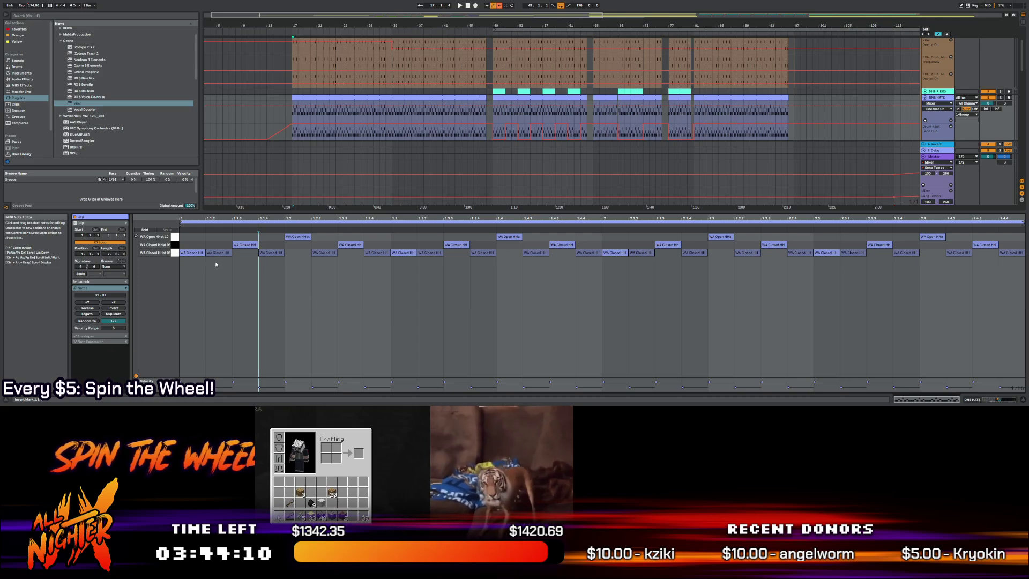
left_click(216, 263)
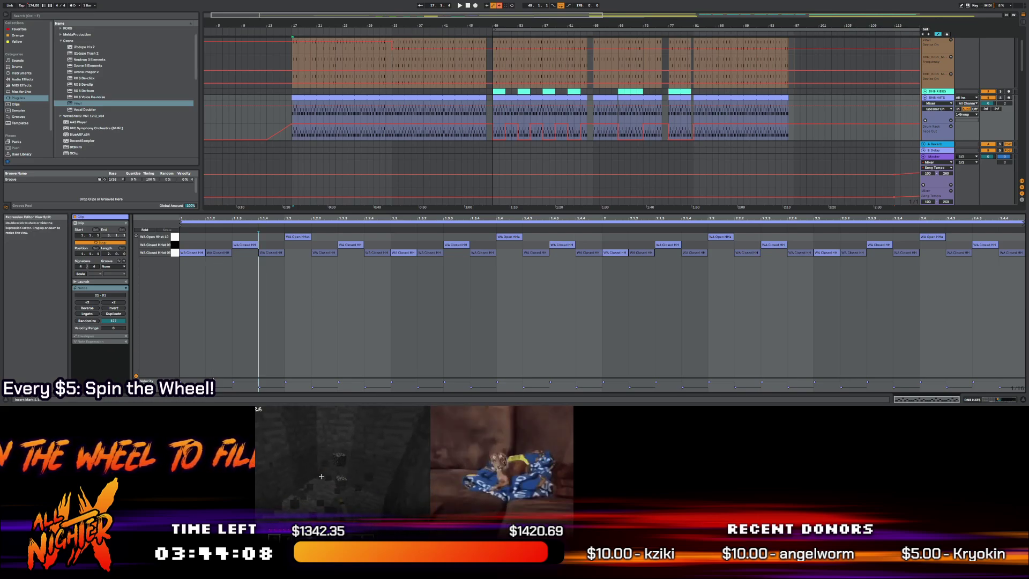
left_click_drag(214, 377, 214, 326)
left_click_drag(199, 364, 1017, 386)
Play the hi-hats, deselect the notes, and show the Master track's EQ Eight
key("space")
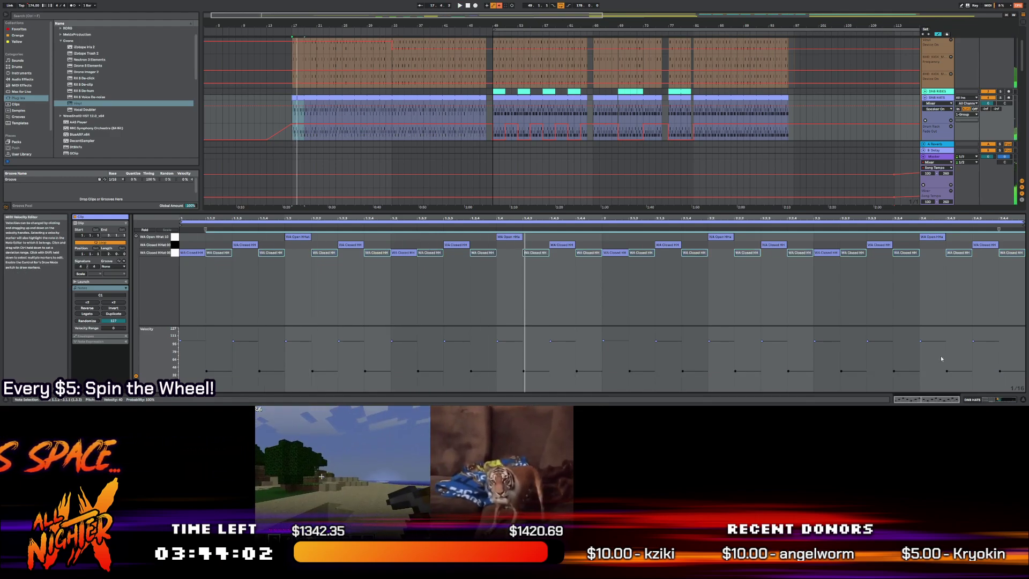
left_click(941, 356)
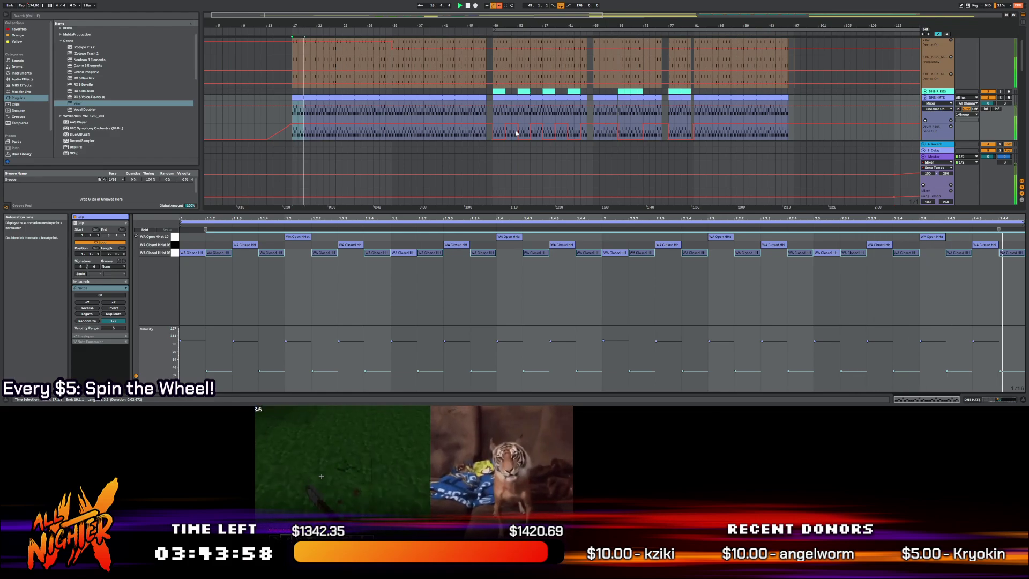
left_click(941, 168)
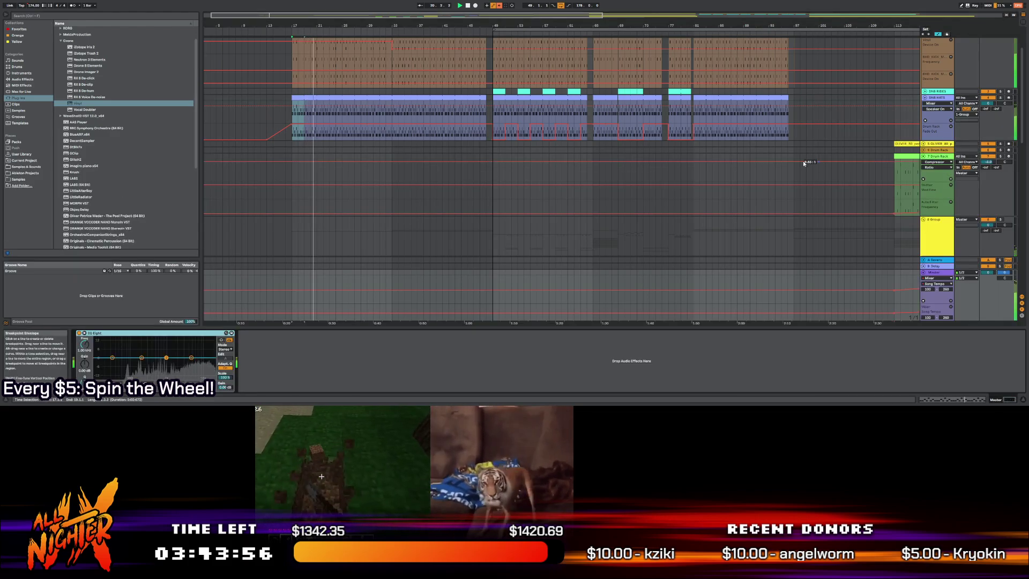
Stop playback and scroll down to the rain ambience tracks 40–51
scroll(736, 169, "down", 2)
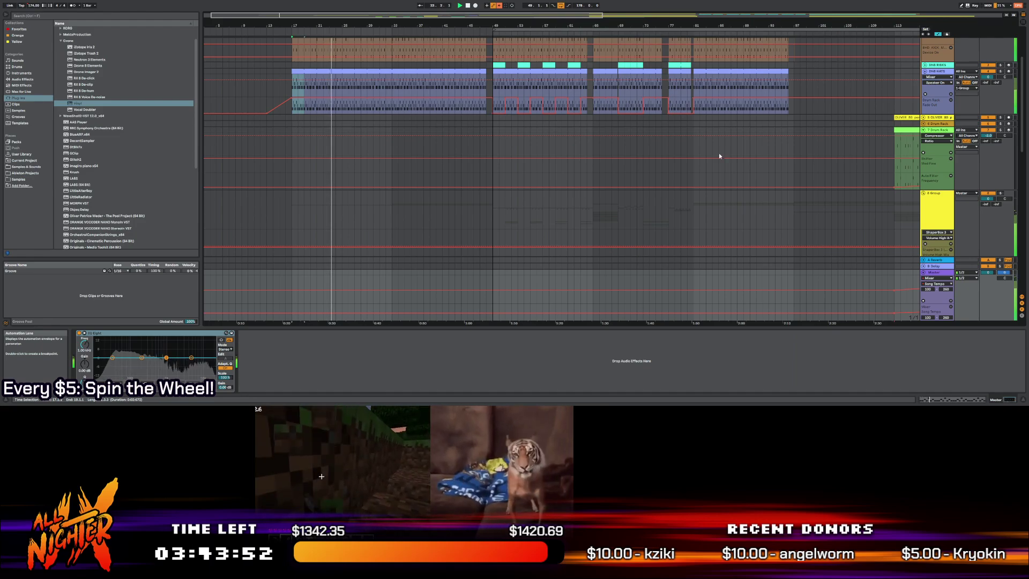
scroll(719, 156, "down", 3)
key("space")
scroll(720, 156, "down", 18)
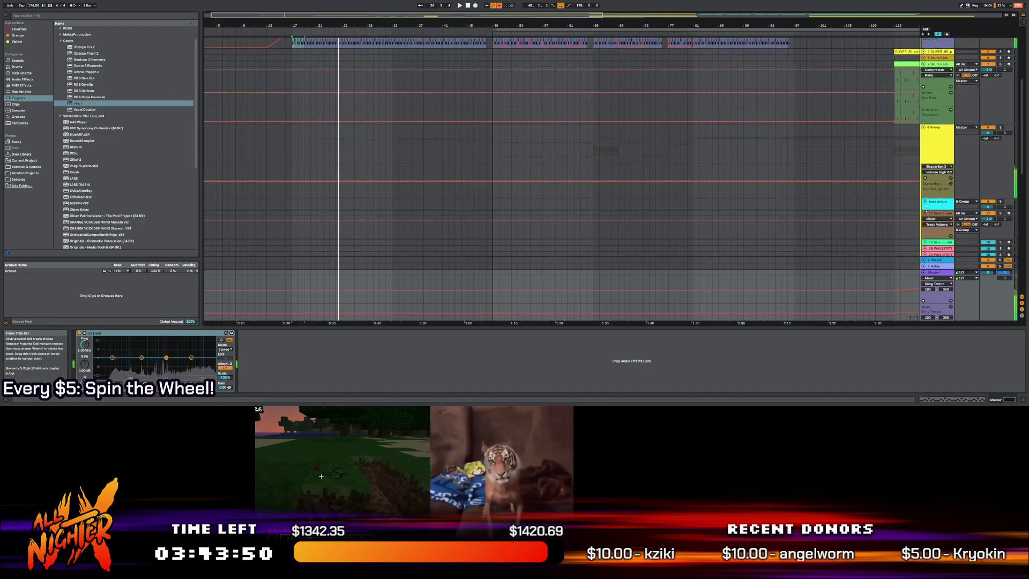
scroll(909, 222, "down", 8)
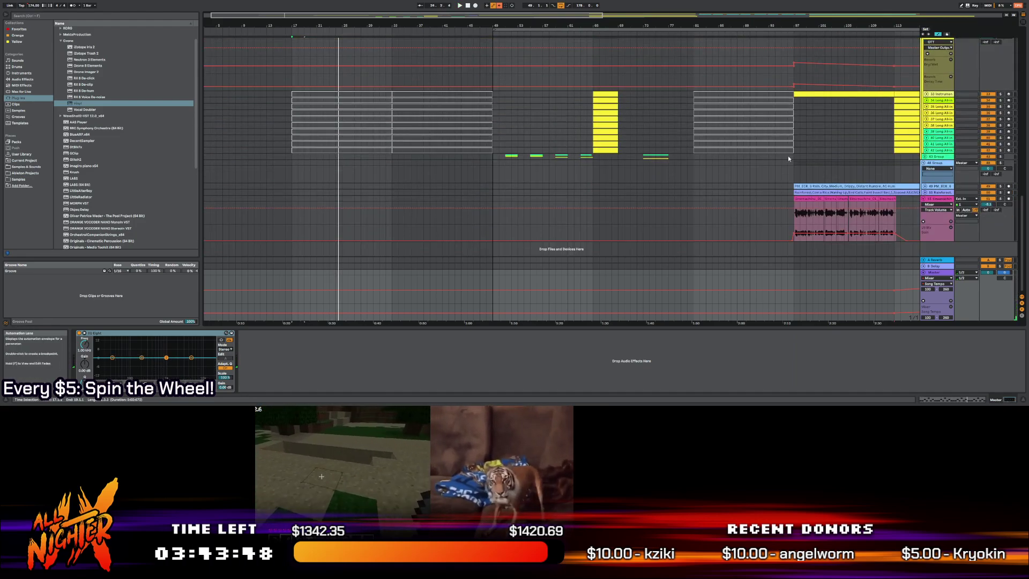
Play the arrangement from bar 97 on the 50 Rainforest track to hear the rain clips
left_click(810, 191)
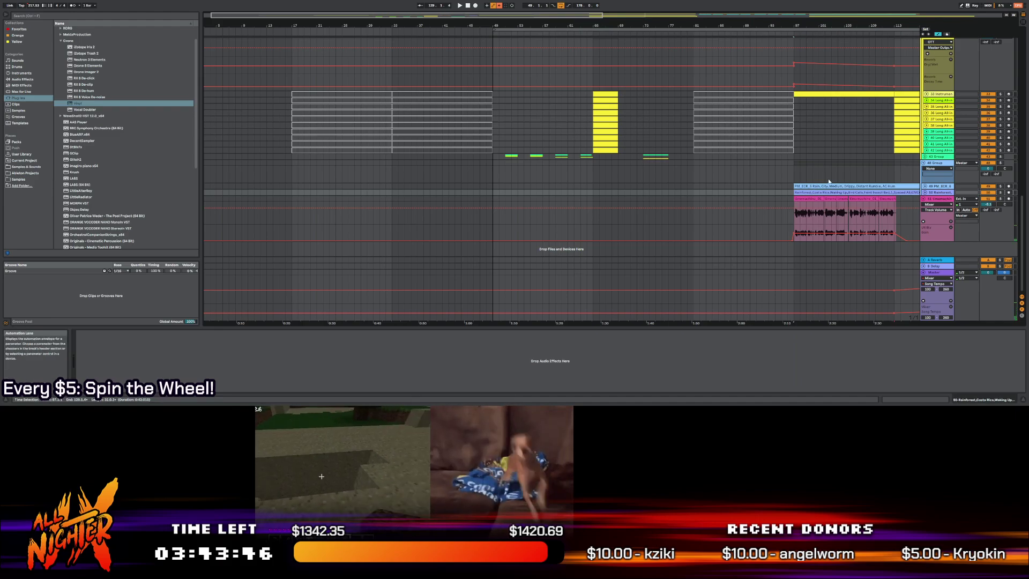
left_click(794, 177)
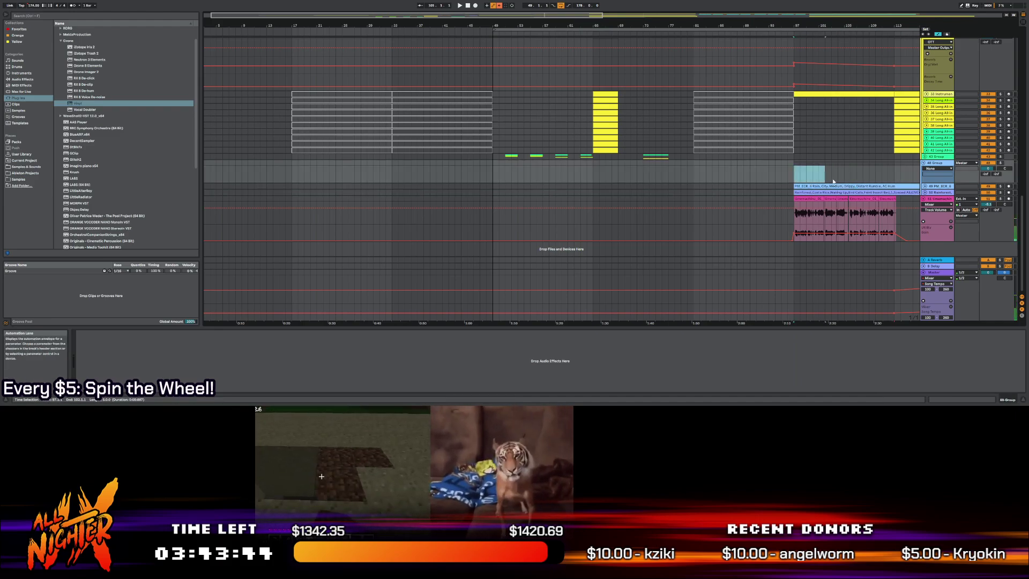
key("space")
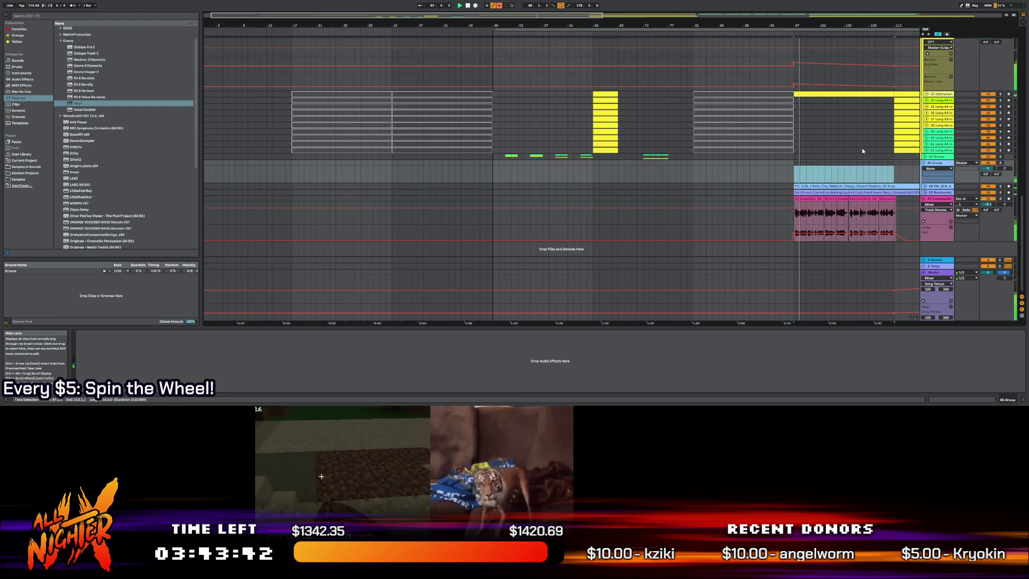
left_click_drag(800, 14, 583, 8)
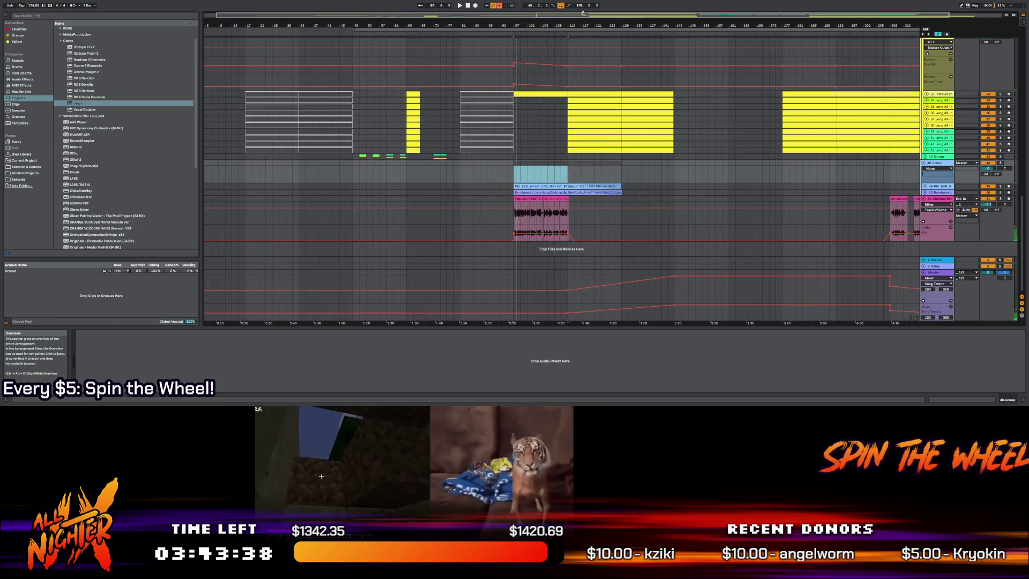
Copy the rain clips from bars 97–129 on both rain tracks and paste them at bar 17
left_click(521, 185)
left_click(522, 192, "shift")
left_click_drag(466, 15, 445, 7)
key("ctrl+c")
left_click(254, 189)
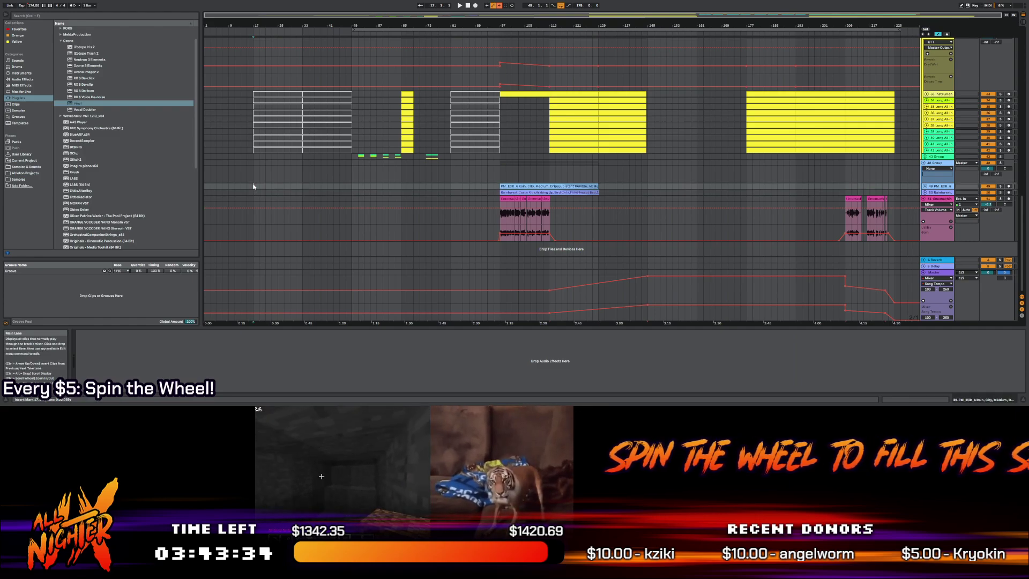
key("ctrl+v")
key("space")
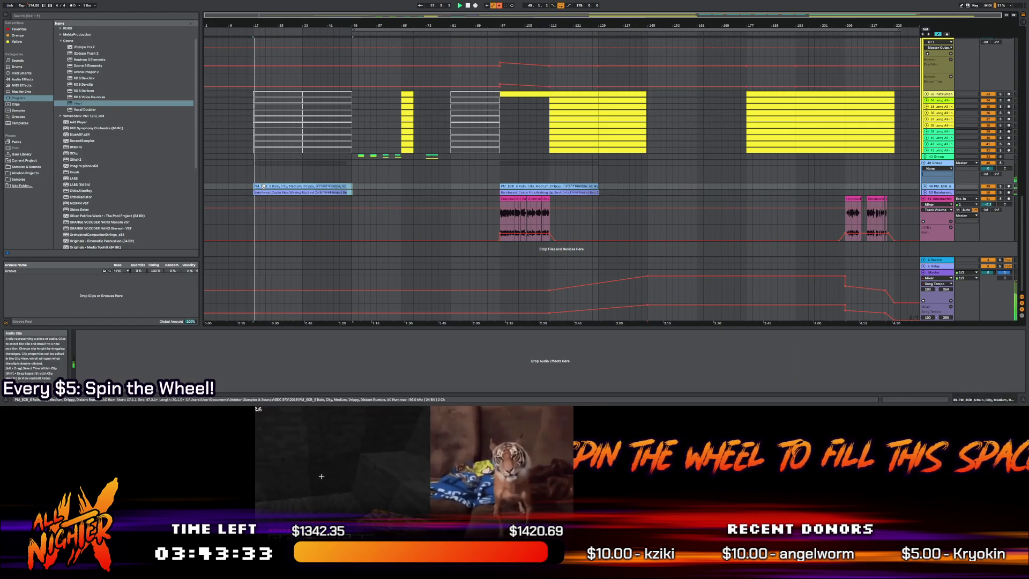
Split the Rain clip at bar 33 and delete its right part
left_click(333, 175)
left_click_drag(351, 191, 303, 187)
key("space")
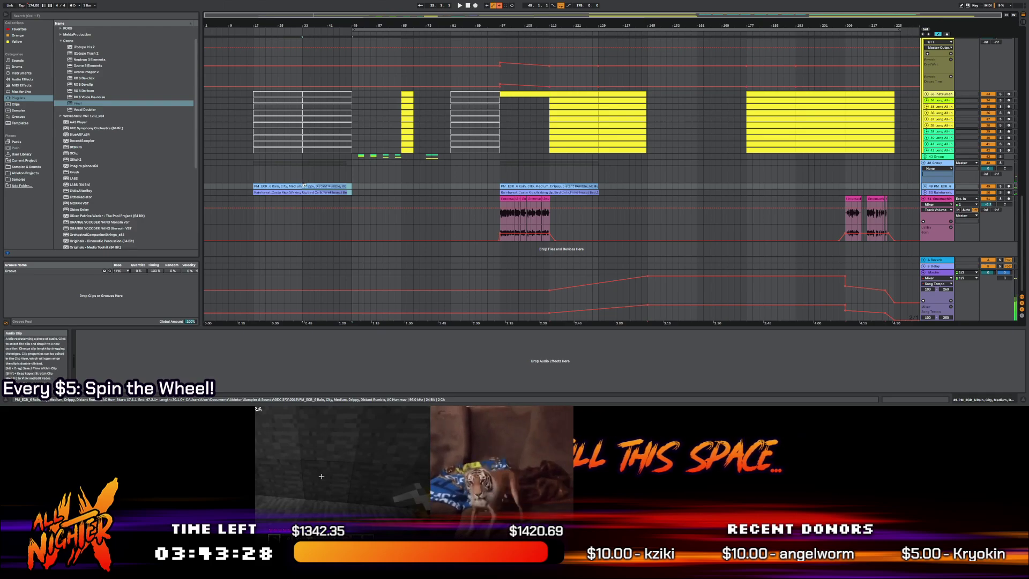
key("u")
key("u")
scroll(306, 185, "up", 2)
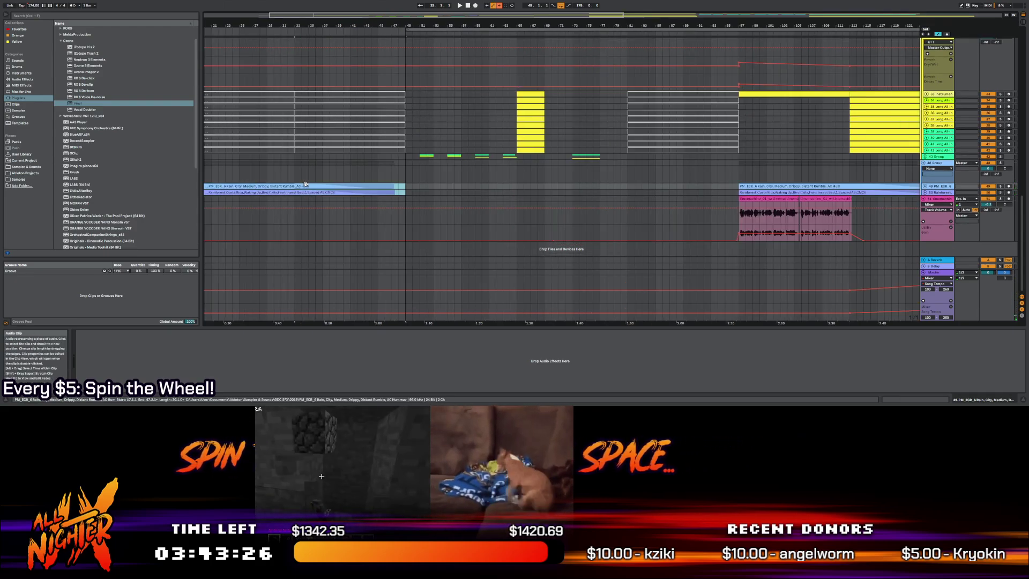
scroll(305, 185, "down", 3)
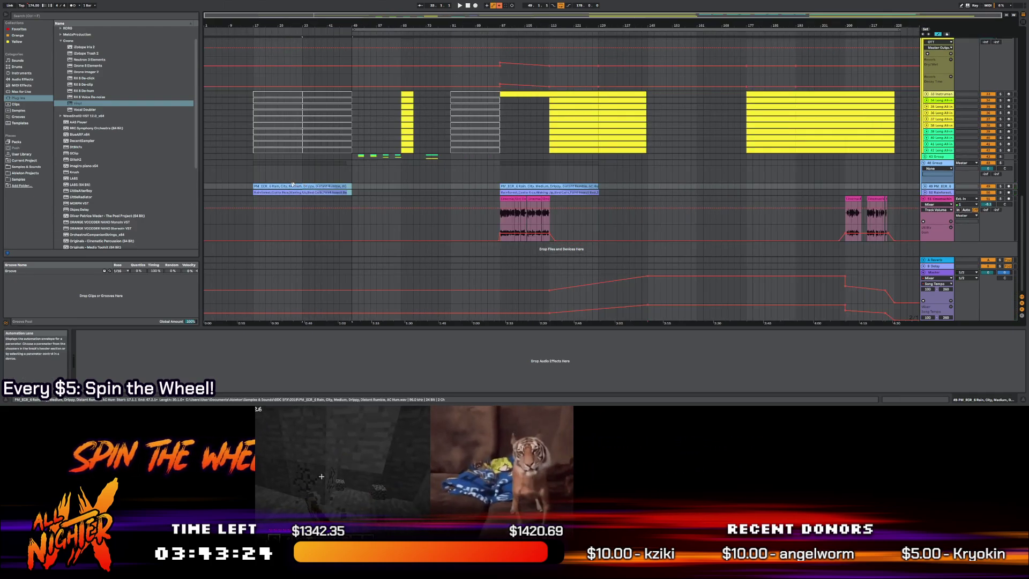
key("ctrl+e")
key("space")
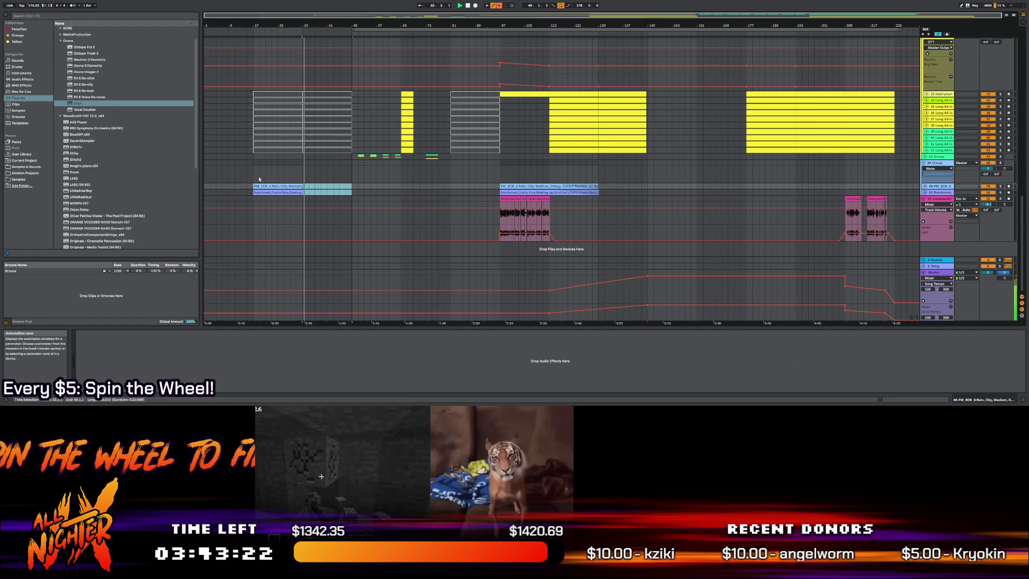
key("Delete")
left_click(259, 179)
Drag the Rain clip's end out to about bar 47
left_click_drag(303, 185, 340, 187)
left_click(344, 192)
left_click(345, 192)
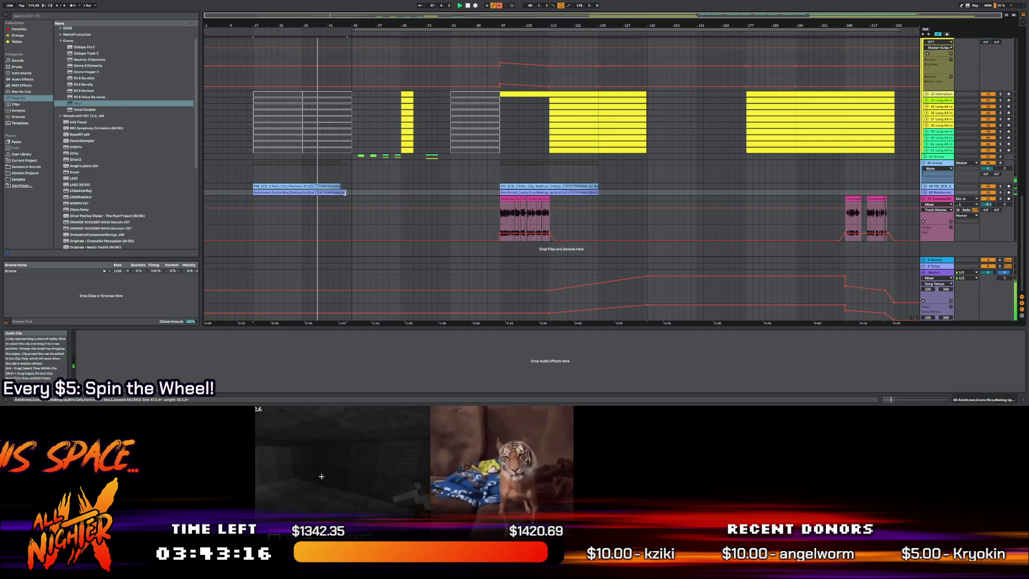
left_click(340, 176)
scroll(340, 175, "up", 3)
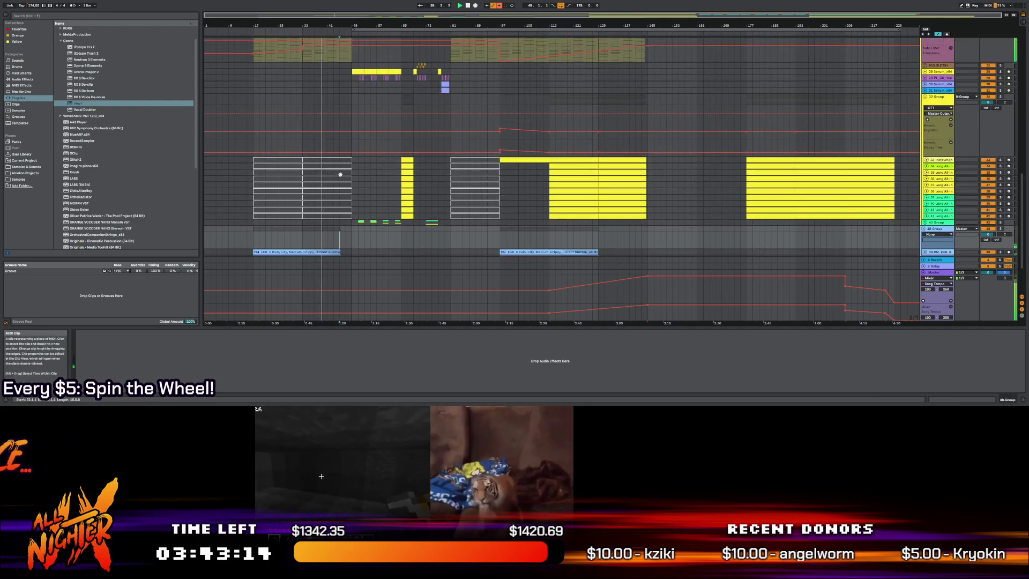
scroll(339, 171, "up", 3)
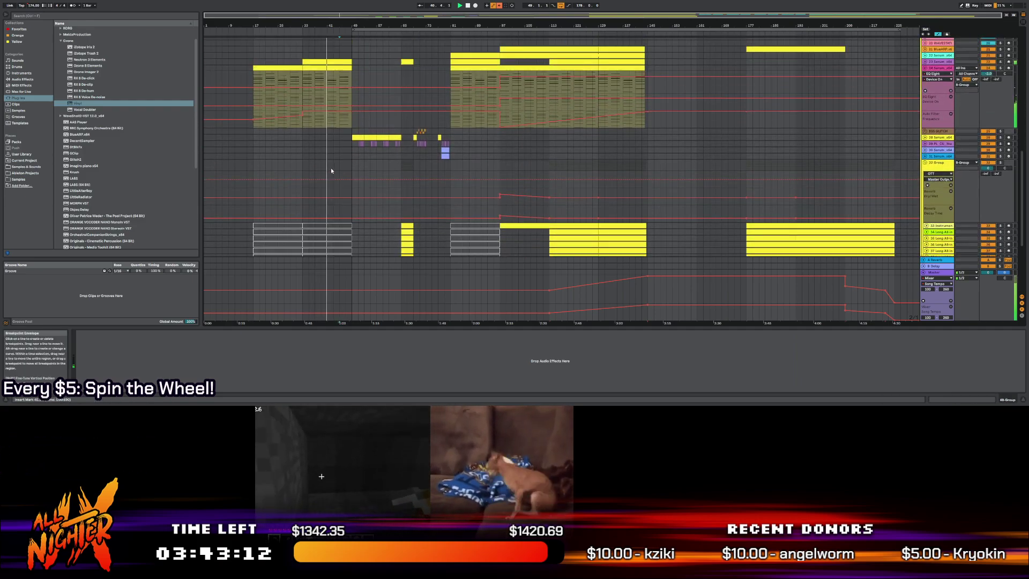
scroll(332, 159, "up", 3)
Hide automation and open the track 23 clip's notes, playing it back to listen
key("a")
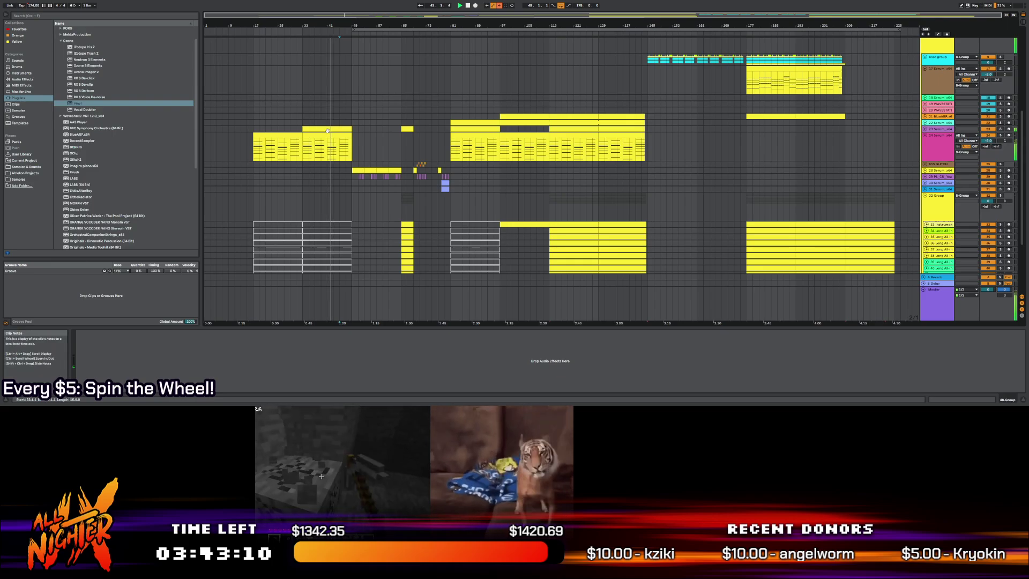
double_click(328, 130)
scroll(468, 281, "down", 3)
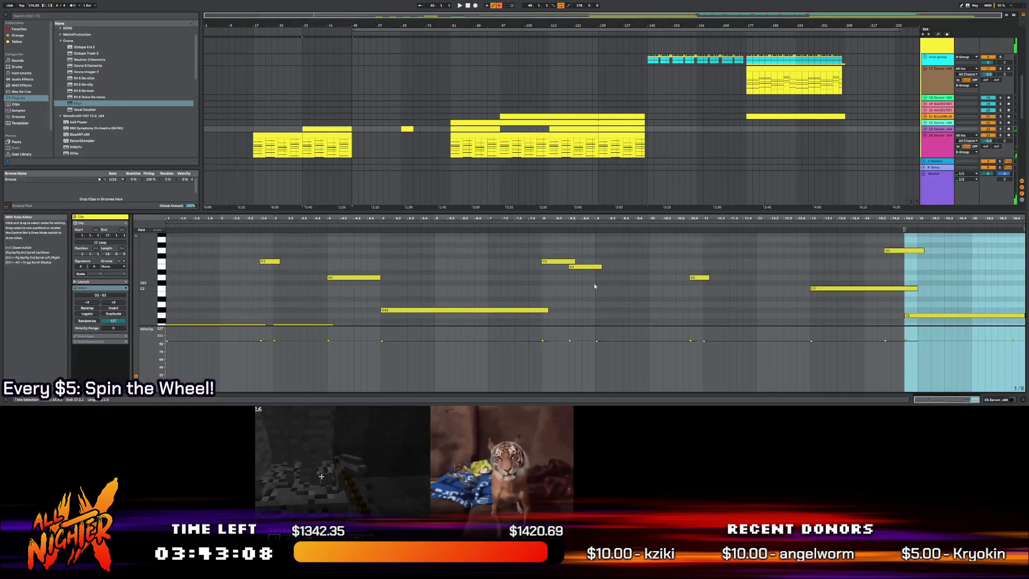
left_click(531, 276)
key("space")
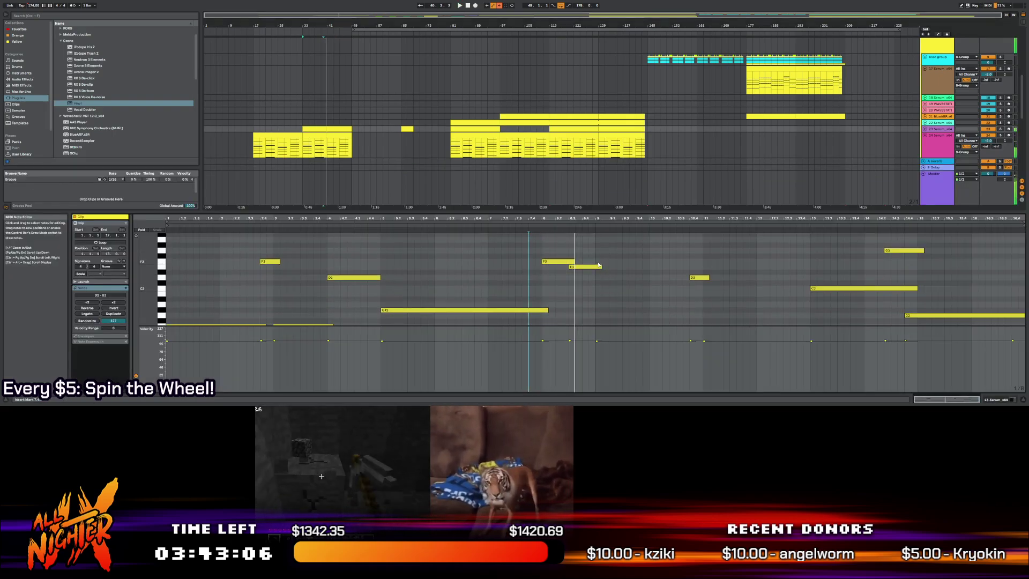
scroll(587, 283, "down", 2)
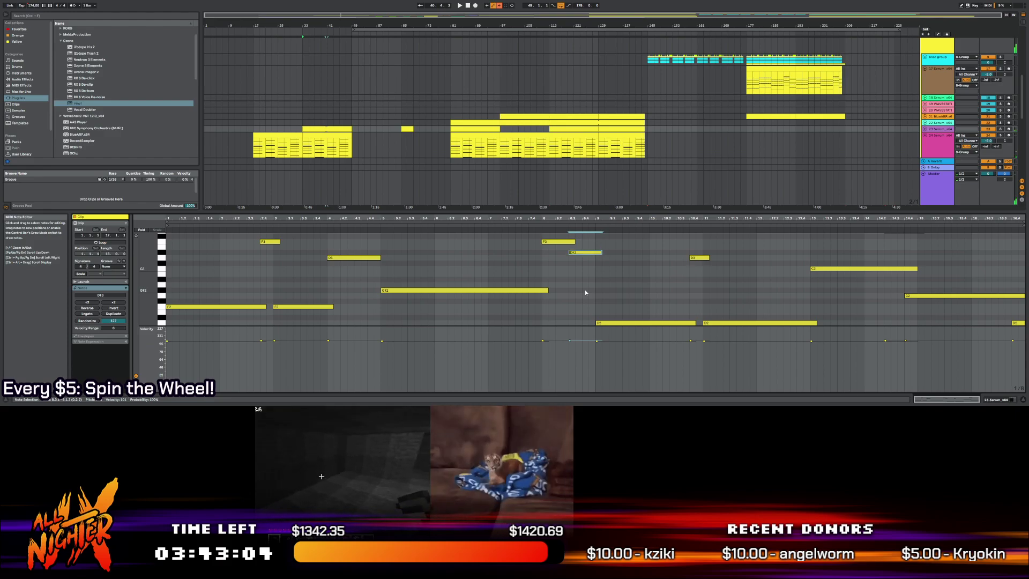
key("space")
Raise the F3 note to F#3 and the E3 note to F3 in the piano roll
left_click(504, 265)
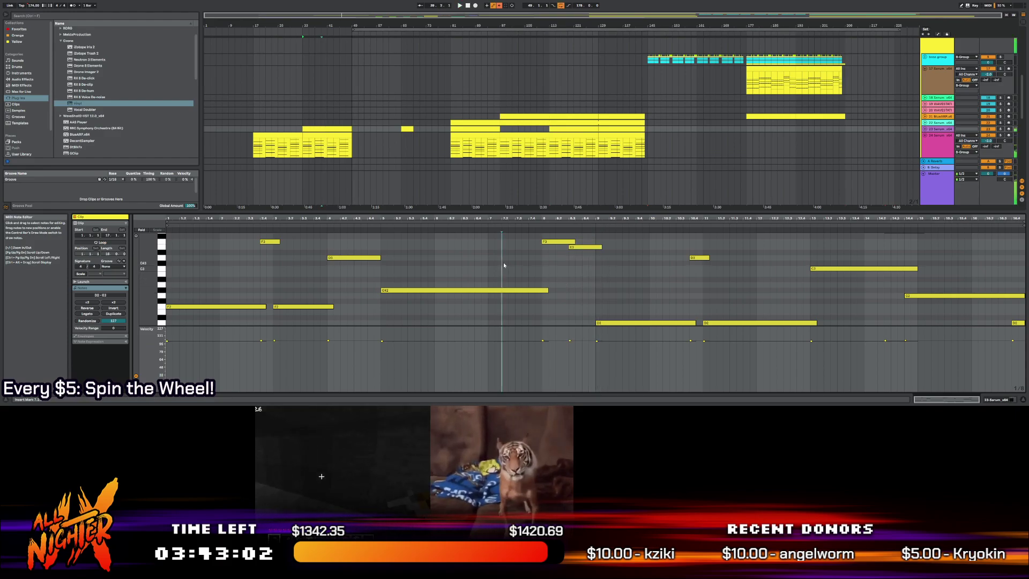
scroll(521, 266, "up", 3)
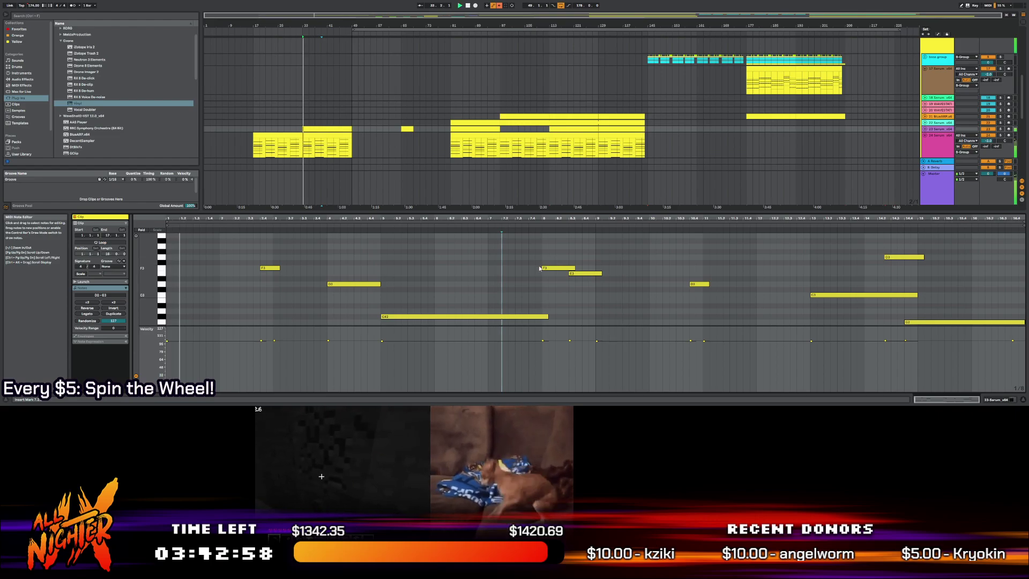
scroll(554, 303, "down", 3)
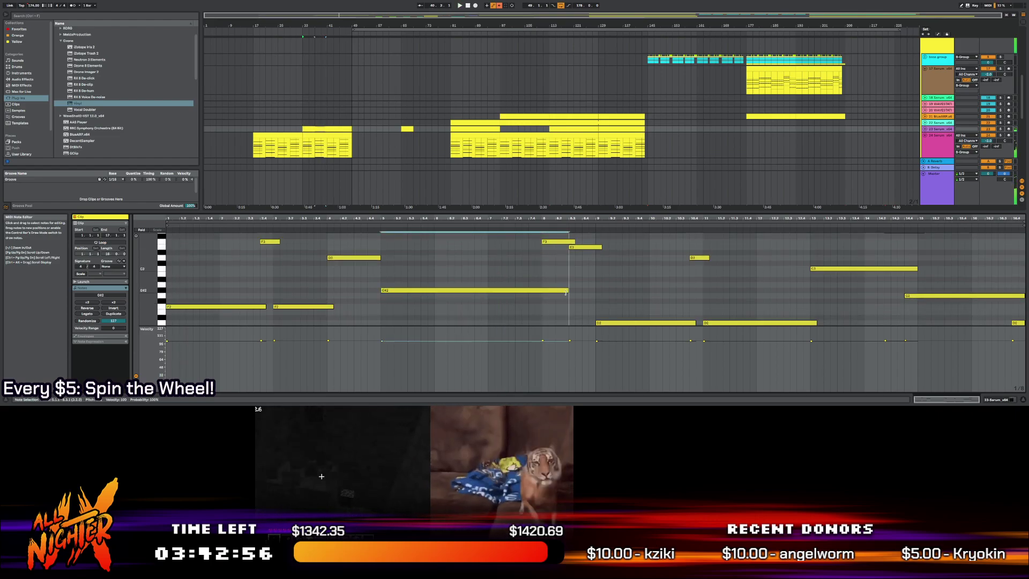
key("Up")
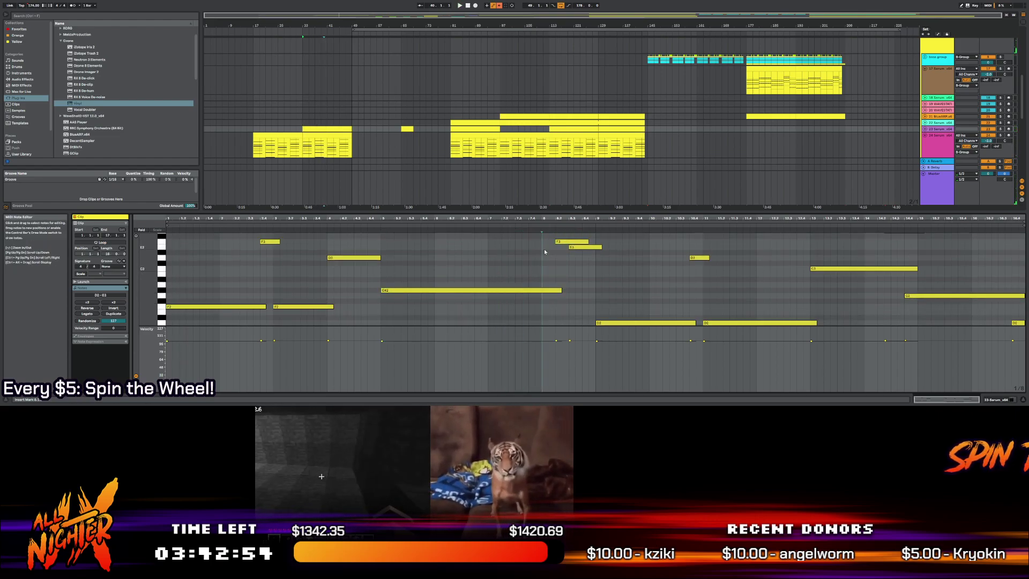
scroll(566, 247, "up", 1)
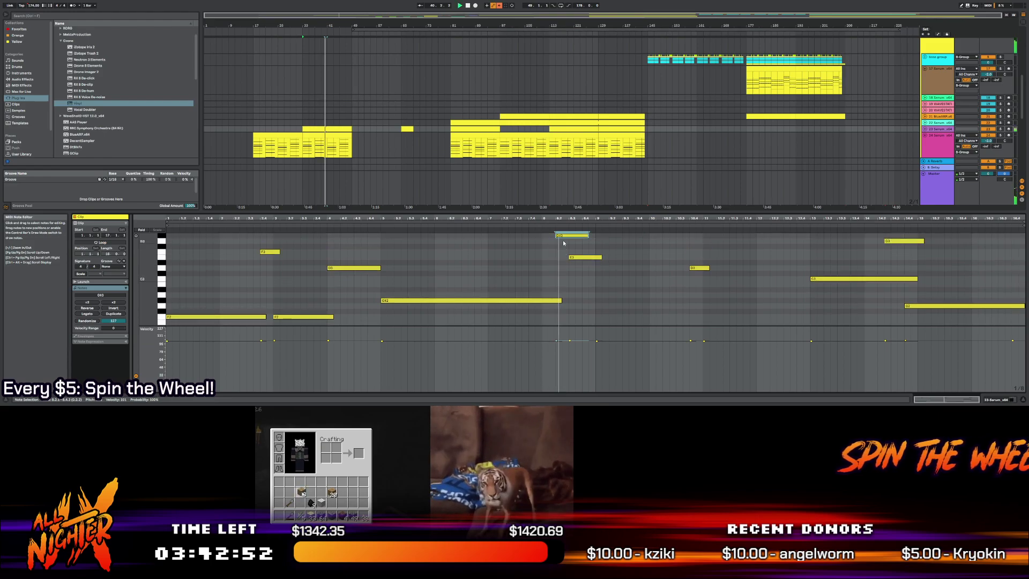
key("Up")
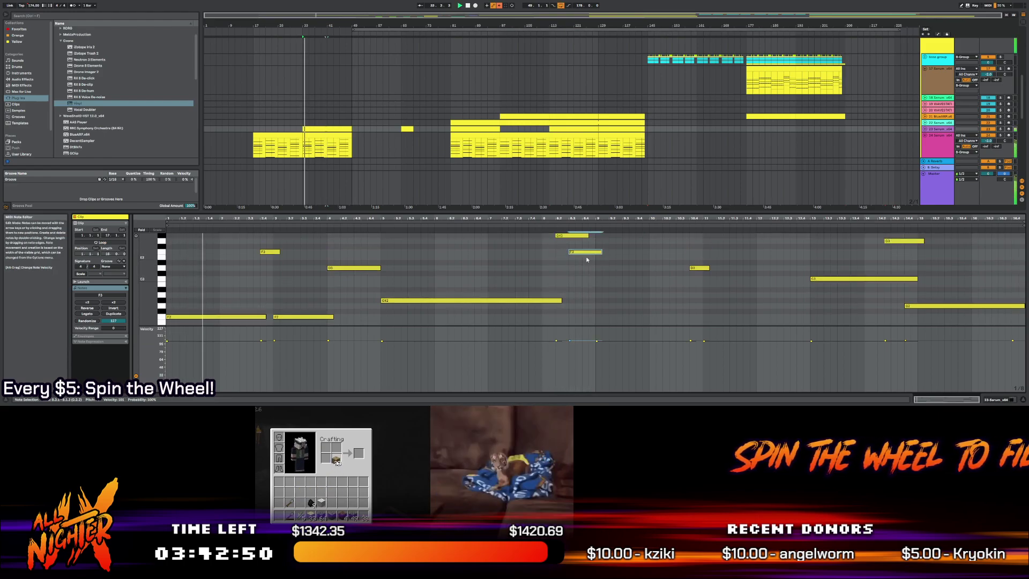
left_click(530, 264)
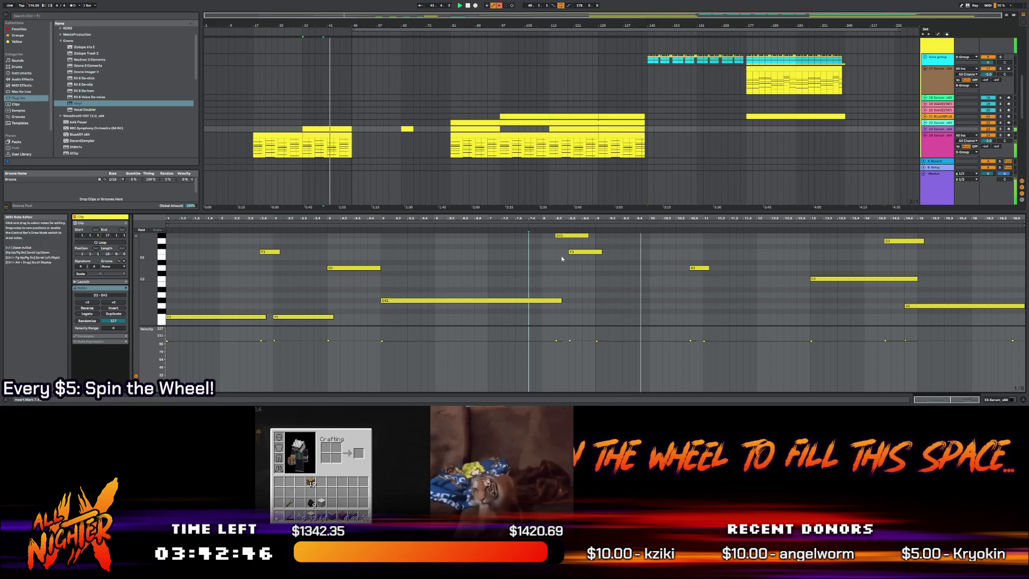
key("space")
Select the clips at bars 81 and 113 and replace the bar-113 clip's notes with pasted ones
left_click(428, 280)
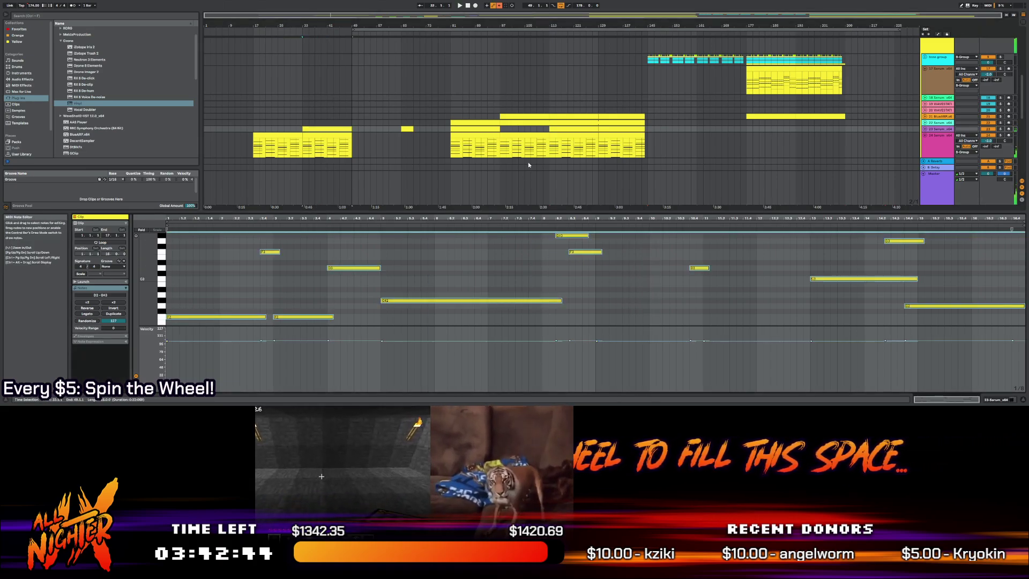
left_click(474, 122)
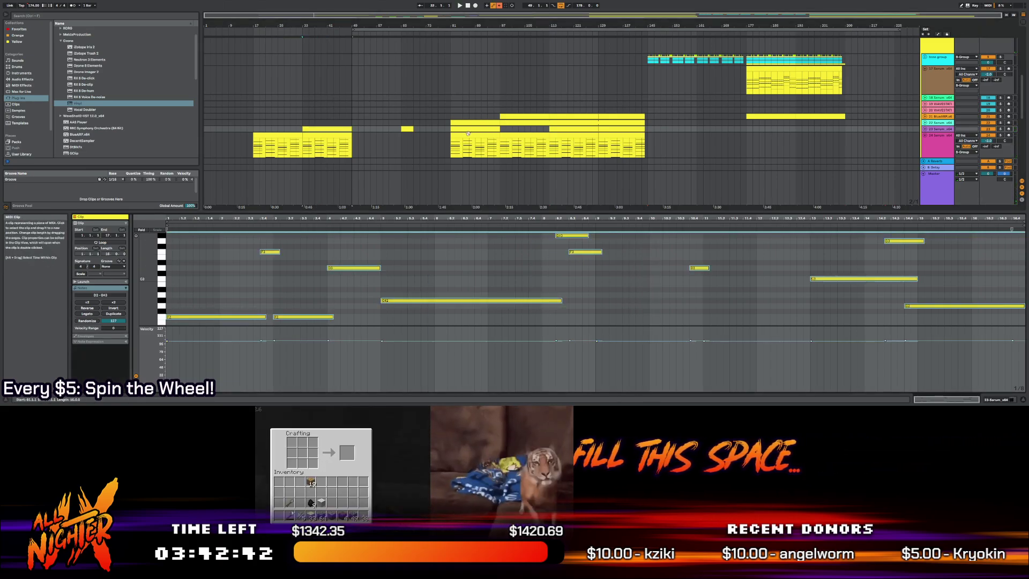
left_click(475, 122)
left_click(555, 133)
left_click(520, 283)
key("ctrl+a")
key("Delete")
key("ctrl+v")
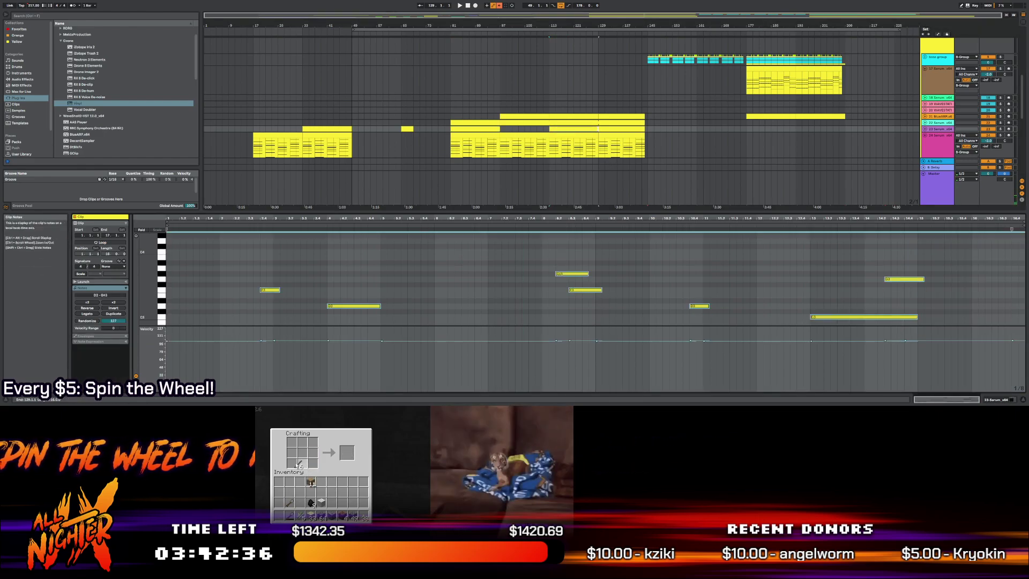
Select a later clip's notes, play the bars 33–49 clip, and show the Master EQ Eight
left_click(611, 129)
left_click(462, 290)
key("ctrl+a")
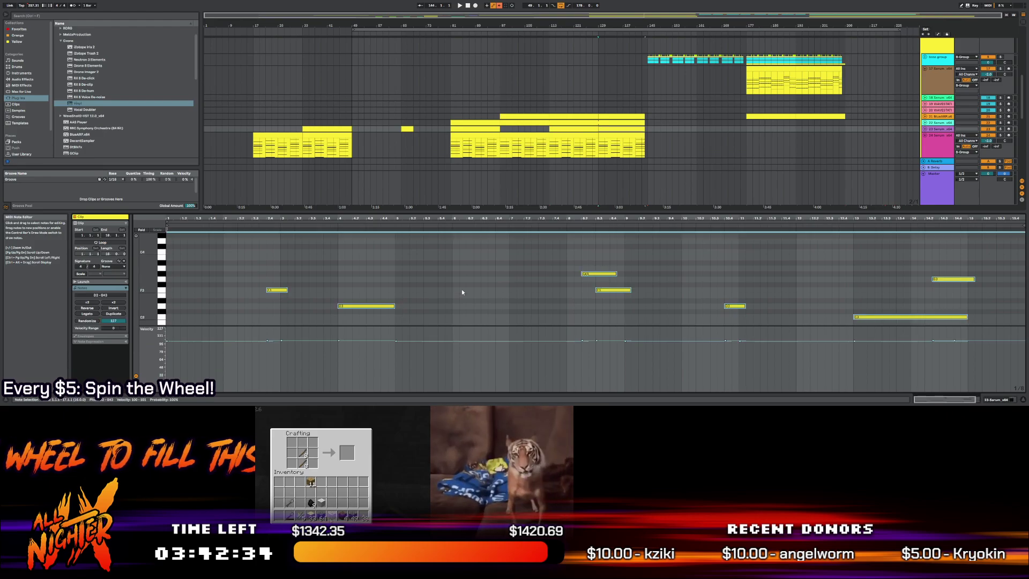
left_click(329, 128)
key("space")
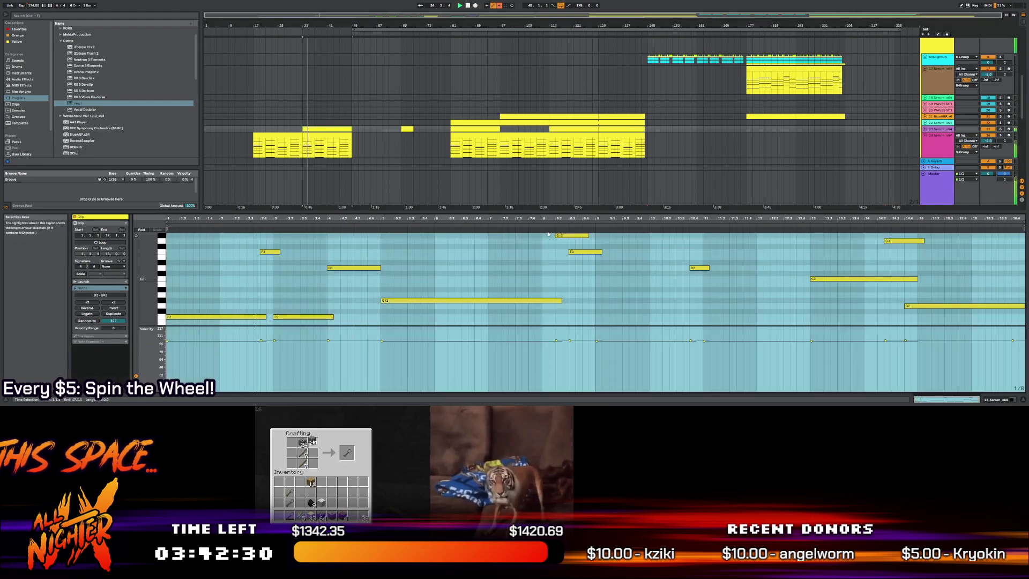
scroll(549, 250, "up", 1)
left_click(935, 200)
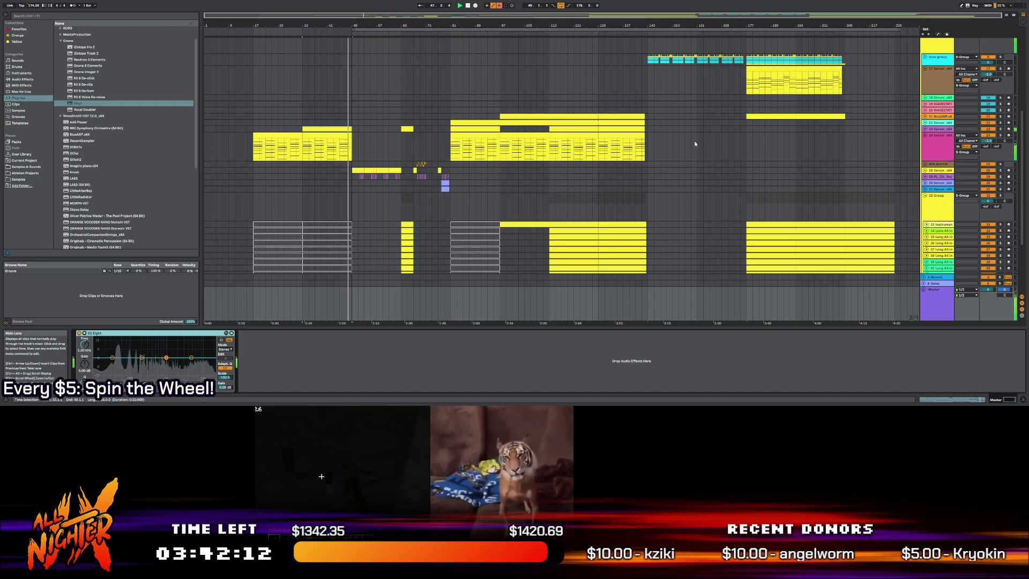
Zoom in on bars 31–91 and trim the track 23 and 24 clips to end at 48.3.1
left_click(354, 145)
left_click_drag(362, 21, 369, 139)
scroll(392, 148, "up", 4)
scroll(387, 161, "down", 3)
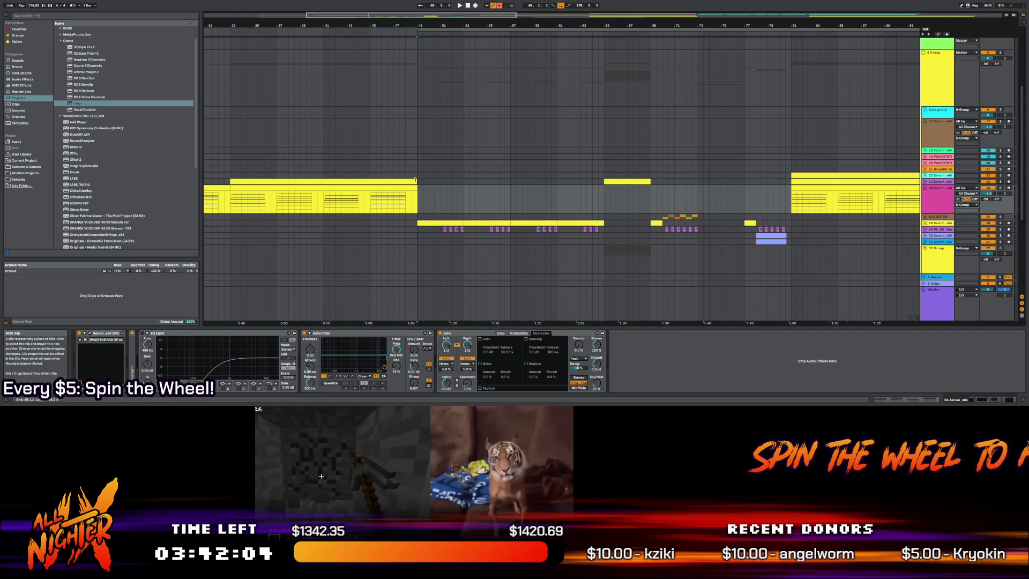
left_click_drag(415, 180, 410, 180)
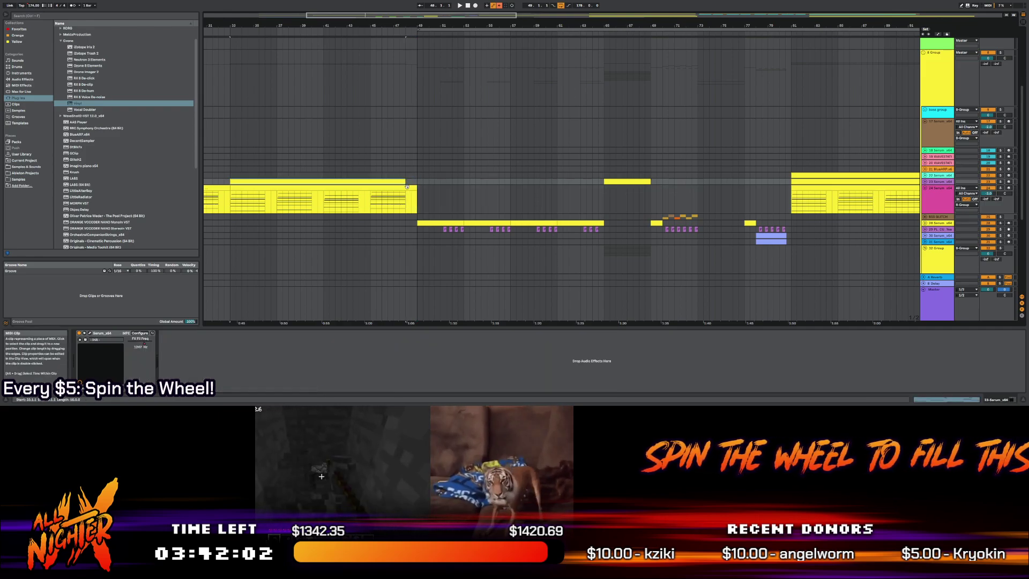
left_click(410, 189)
left_click_drag(411, 189, 403, 190)
Play from near bar 49 to audition the trimmed track 24 clip
left_click(416, 197)
key("space")
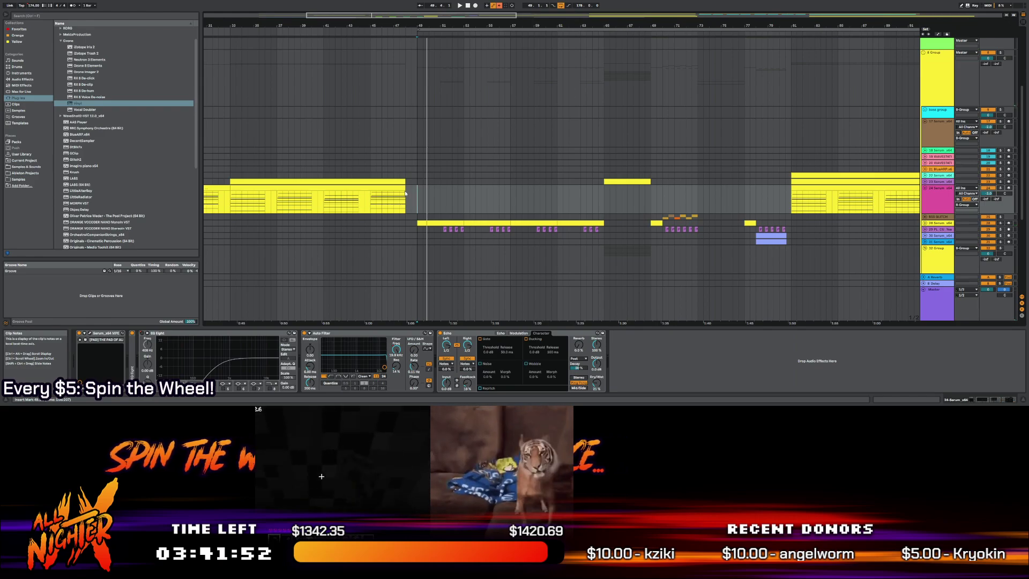
left_click(406, 194)
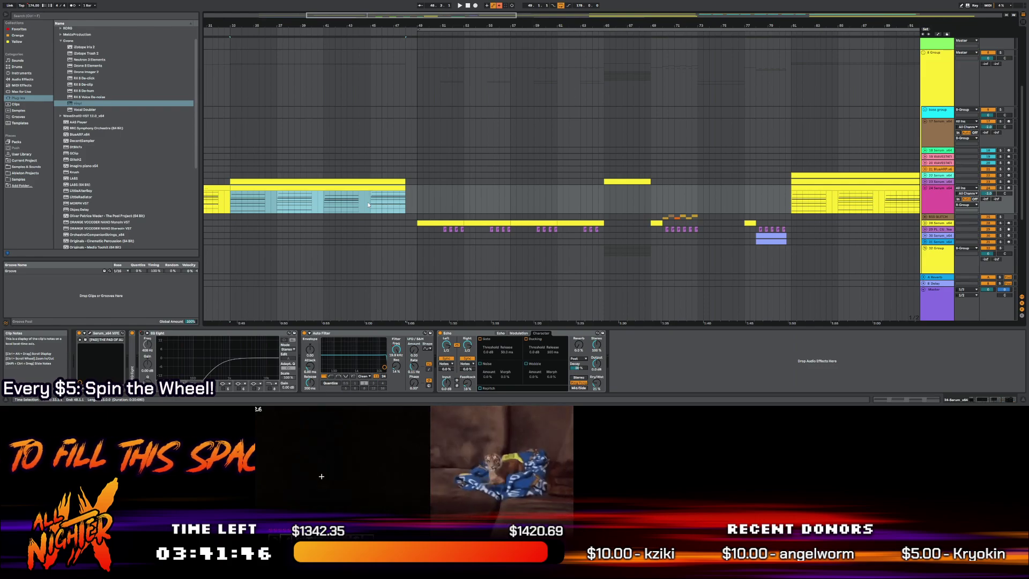
left_click(368, 204)
scroll(373, 198, "up", 2)
scroll(374, 196, "up", 7)
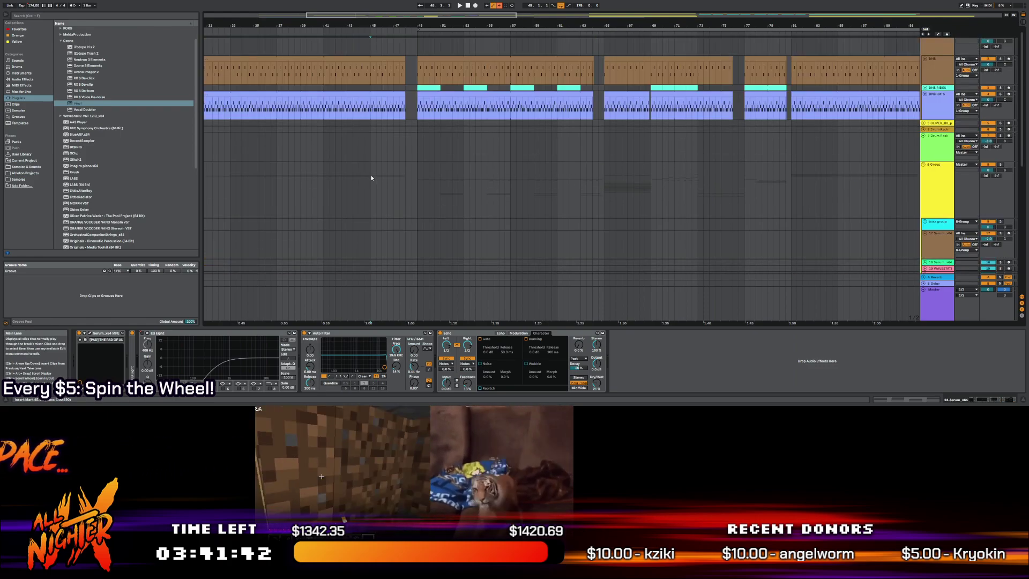
Select the DNB HATS clip, then show the 24 Serum_x64 track's devices
left_click(390, 76)
left_click_drag(403, 64, 231, 75)
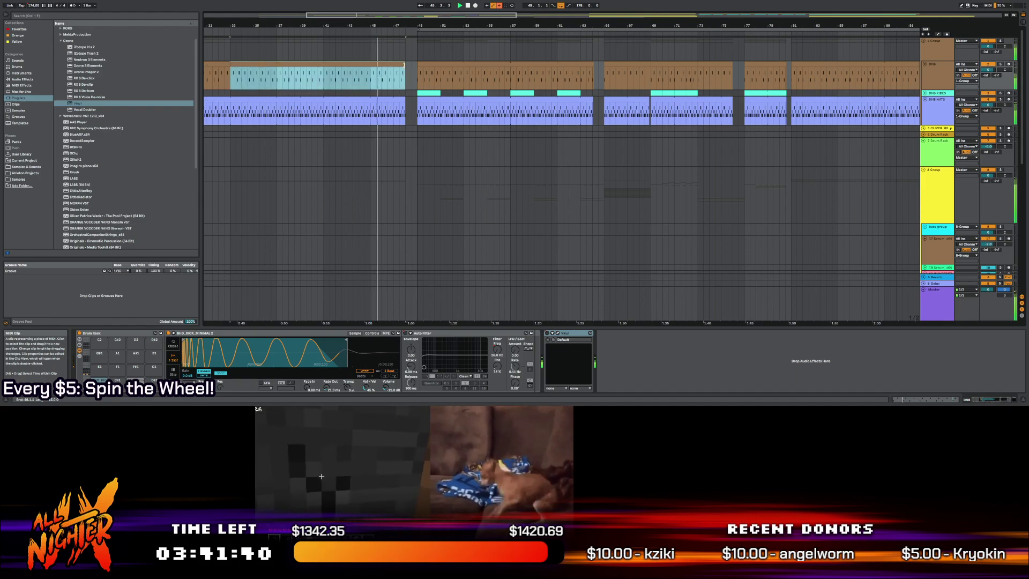
left_click(403, 99)
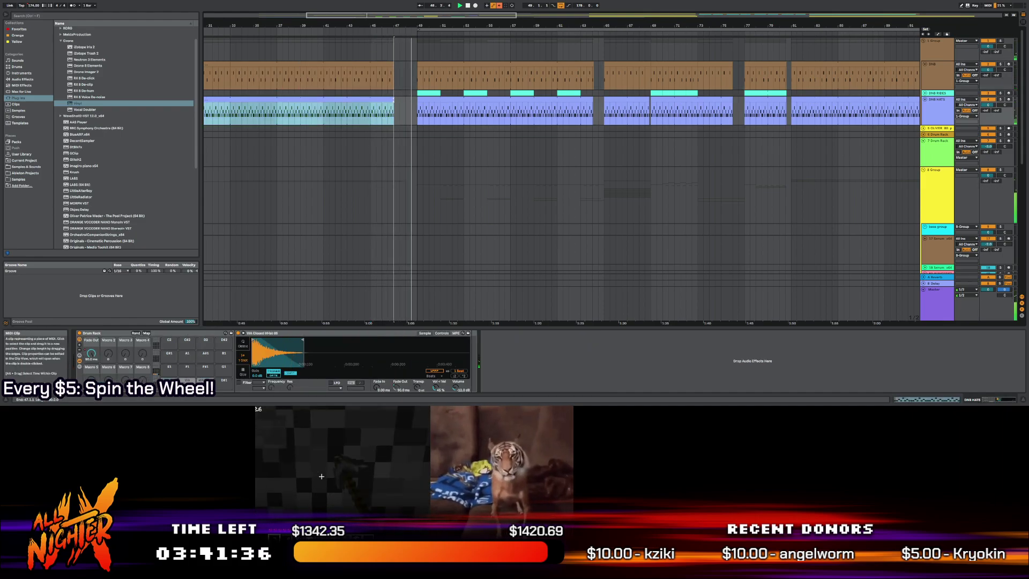
scroll(393, 99, "down", 8)
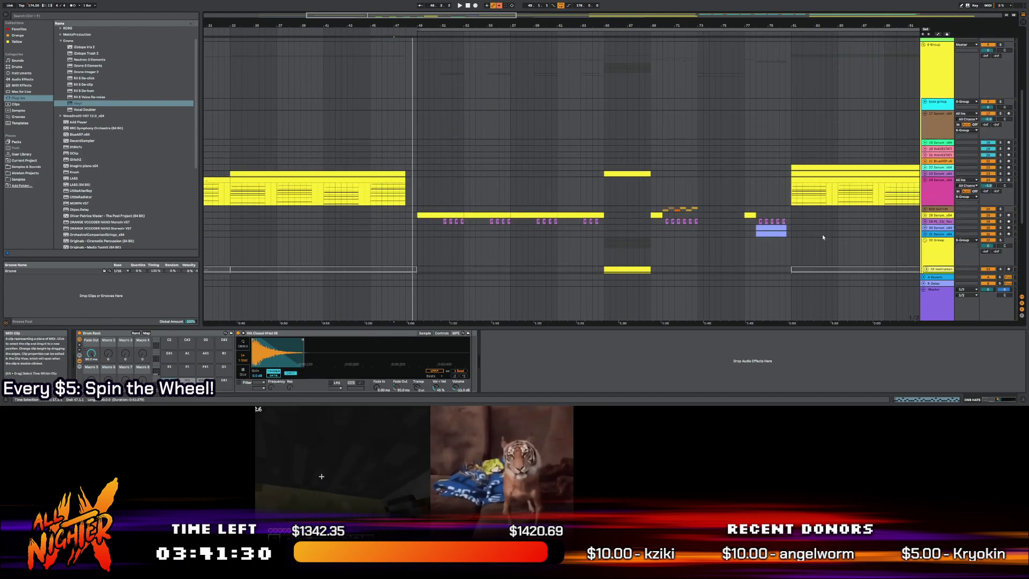
left_click(923, 188)
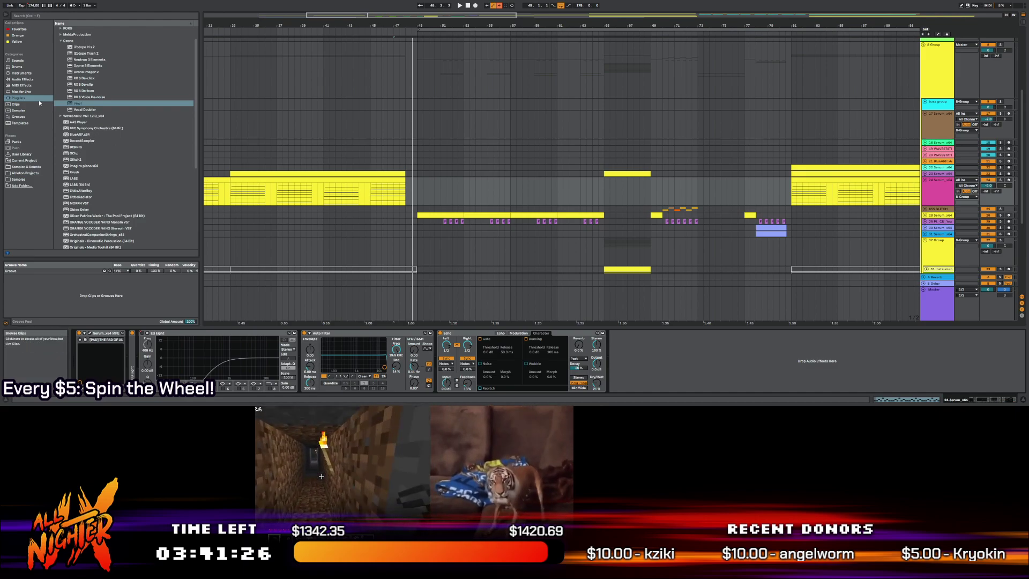
Add a Shifter after Echo on the Serum track and set it to Freq mode
left_click(33, 80)
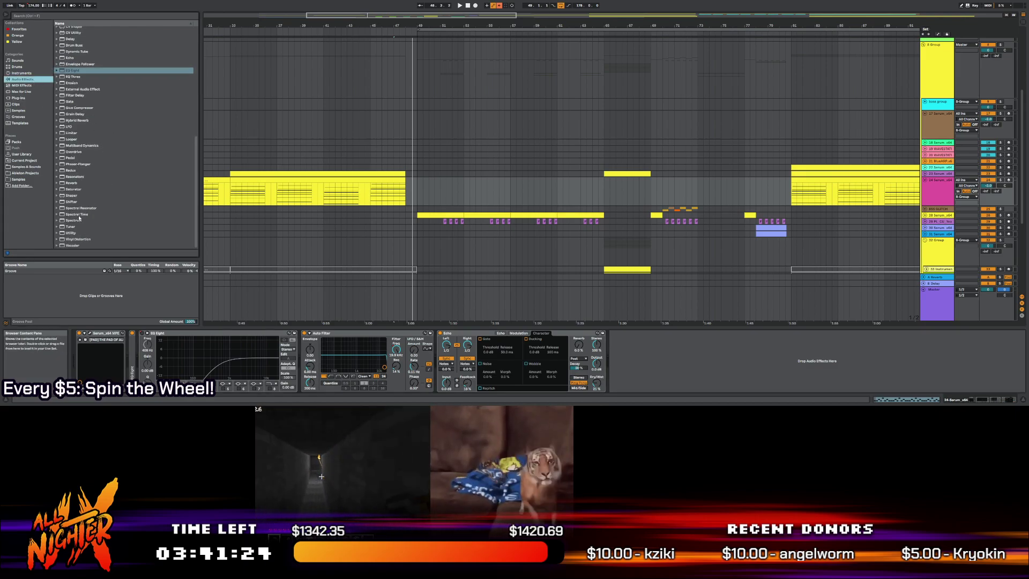
left_click_drag(75, 203, 294, 346)
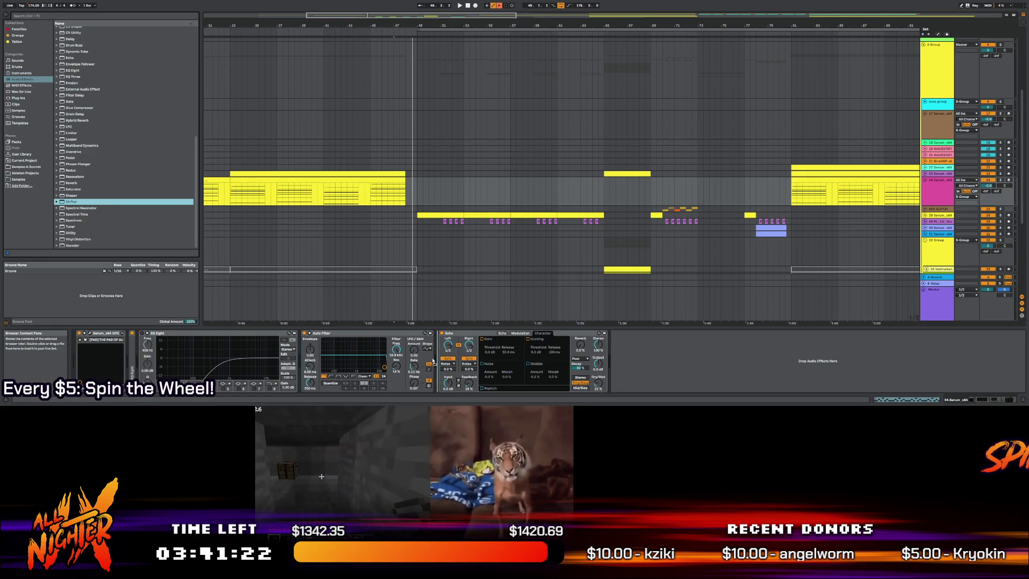
mouse_move(440, 360)
left_mouse_down()
mouse_move(141, 345)
mouse_move(649, 388)
mouse_move(651, 349)
left_mouse_up()
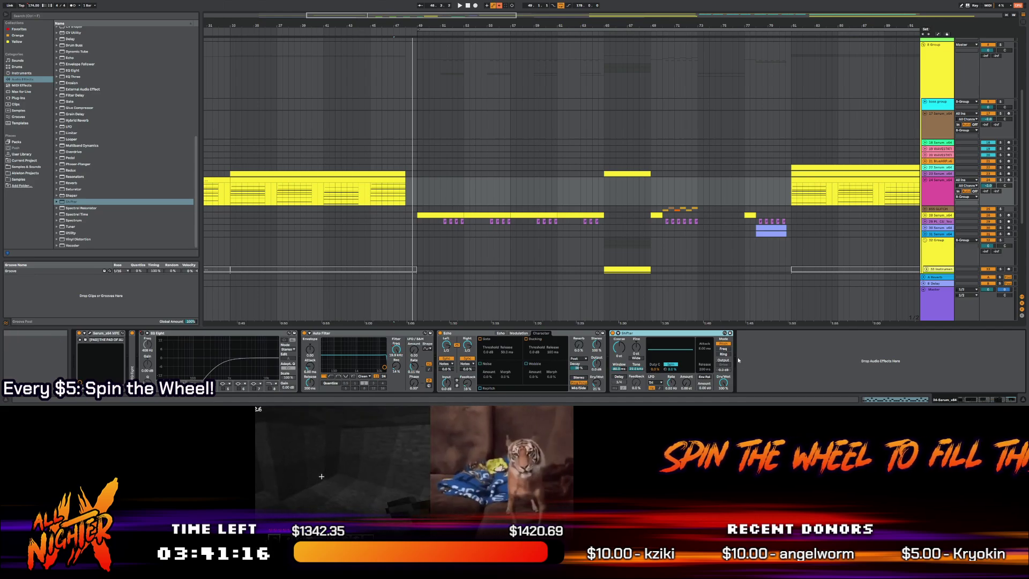
left_click(723, 349)
Draw a frequency-shift dip in the Shifter automation near bar 49
key("a")
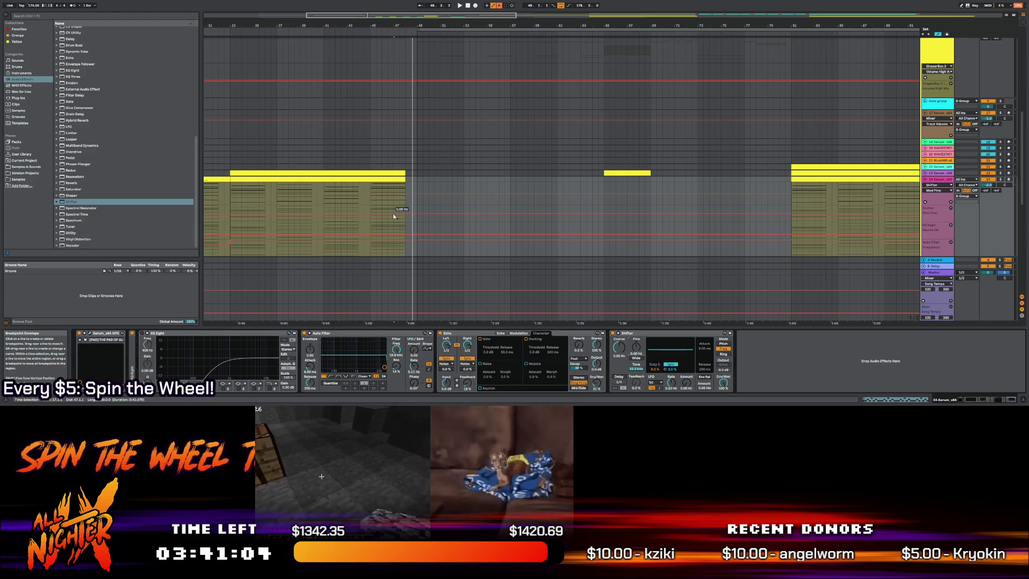
left_click(427, 29)
key("space")
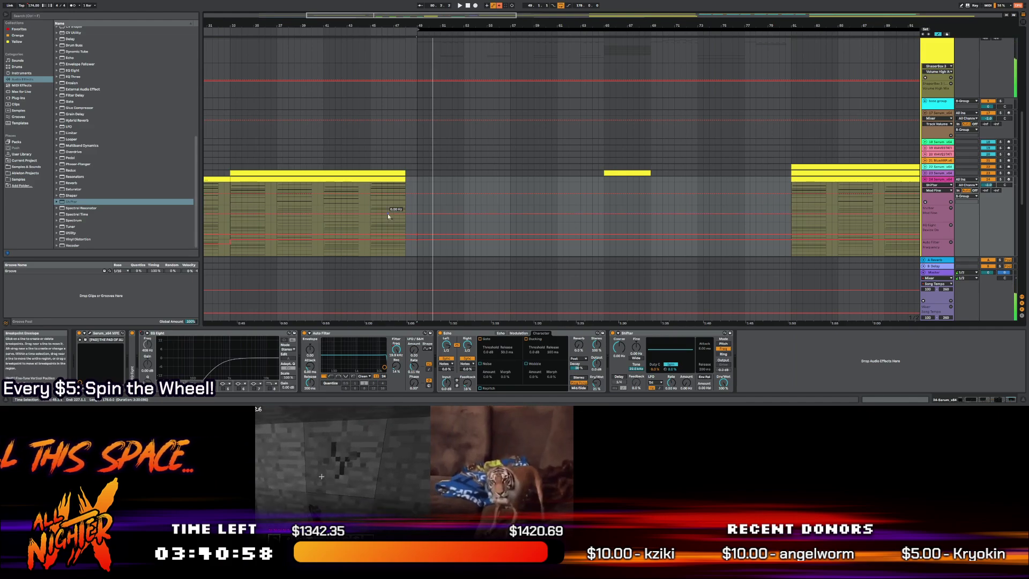
key("space")
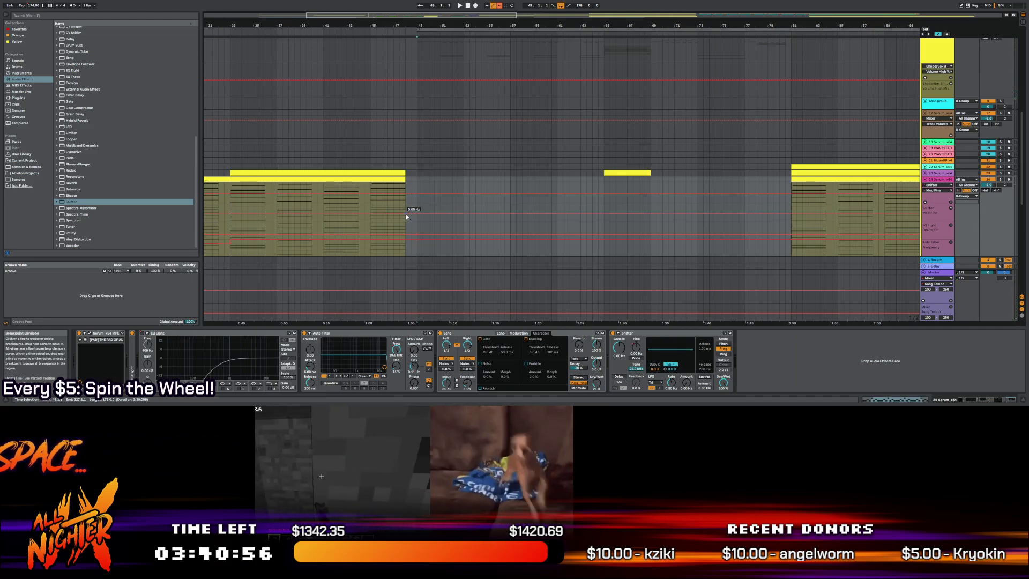
left_click(406, 216)
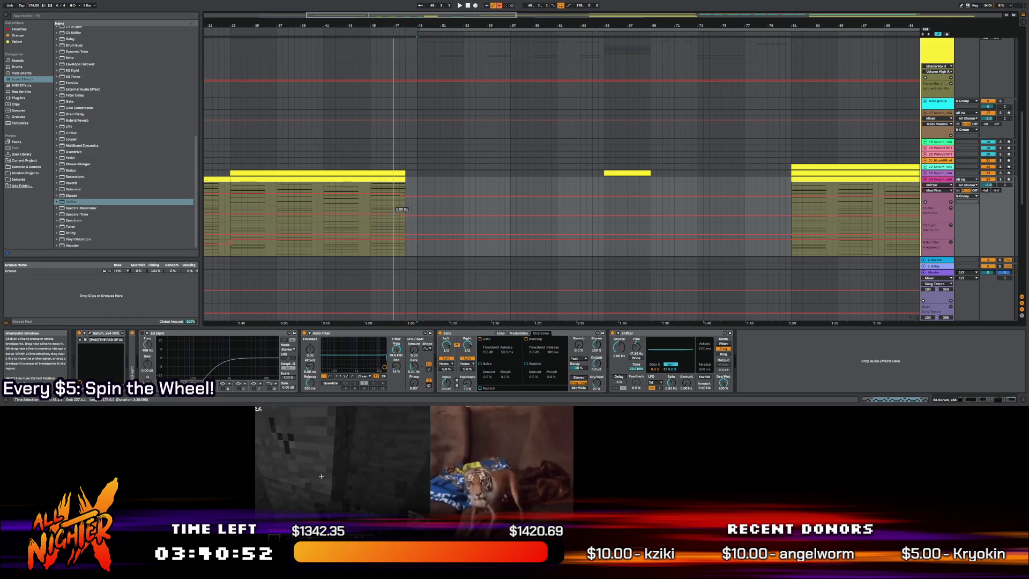
left_click_drag(405, 217, 417, 215)
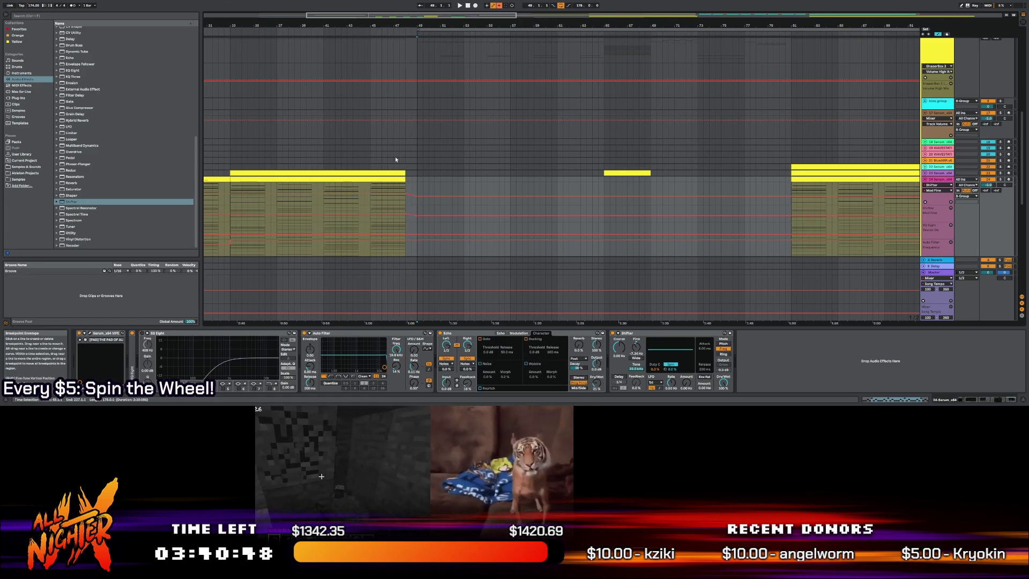
Listen to the change and drop the frequency-shift automation to -196 Hz
left_click(365, 139)
key("a")
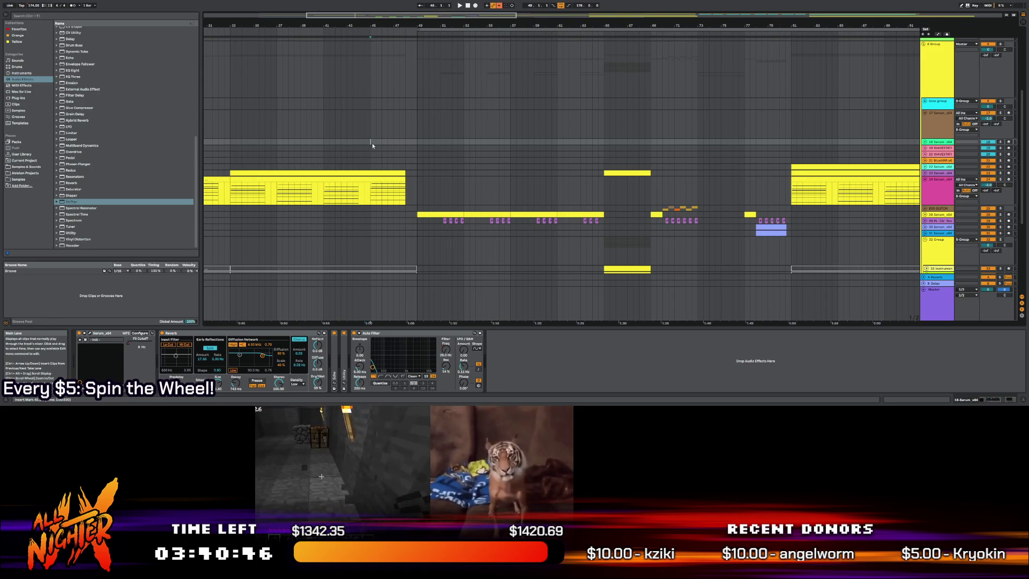
key("space")
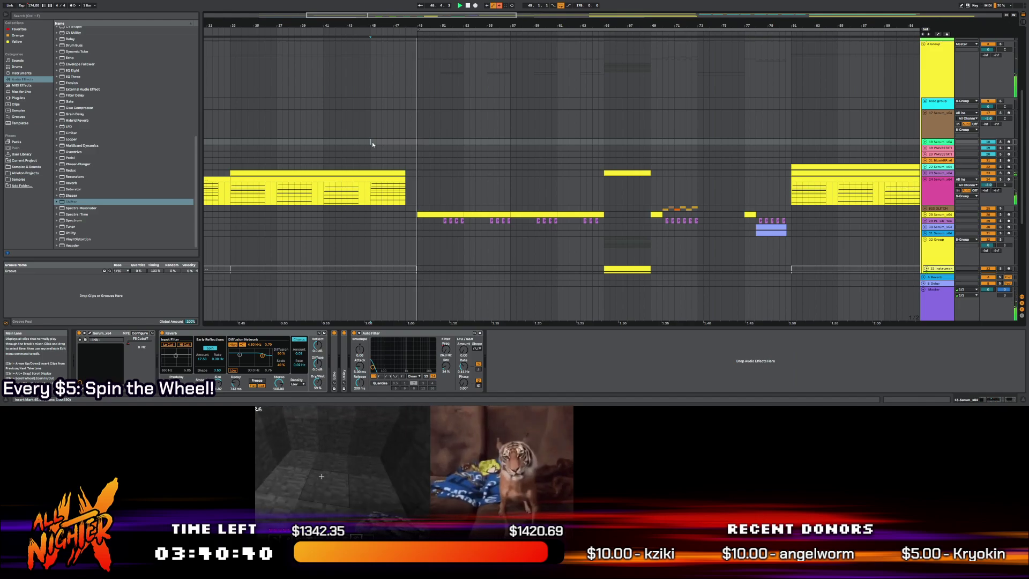
left_click(942, 186)
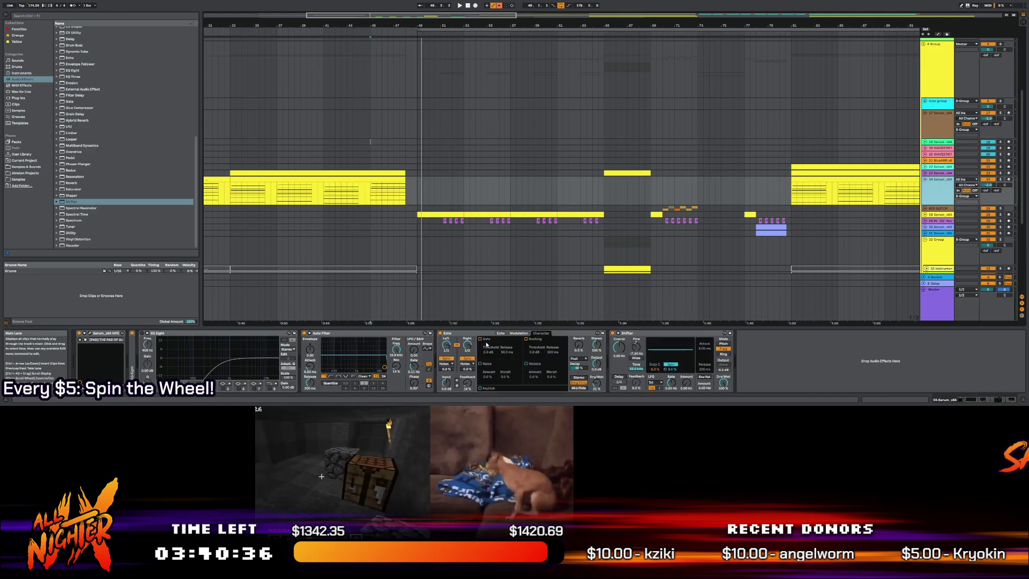
key("space")
key("a")
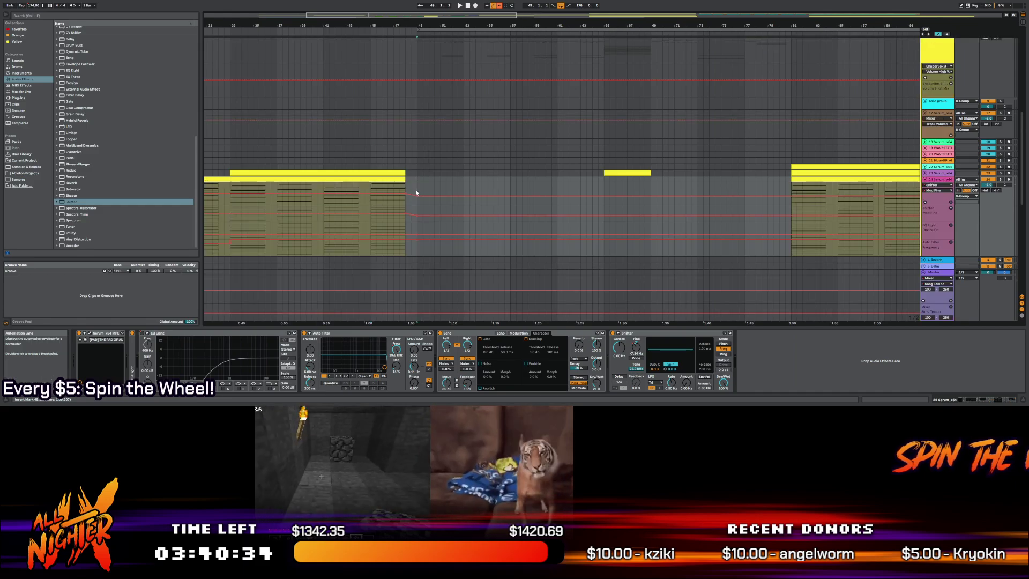
left_click_drag(416, 216, 417, 220)
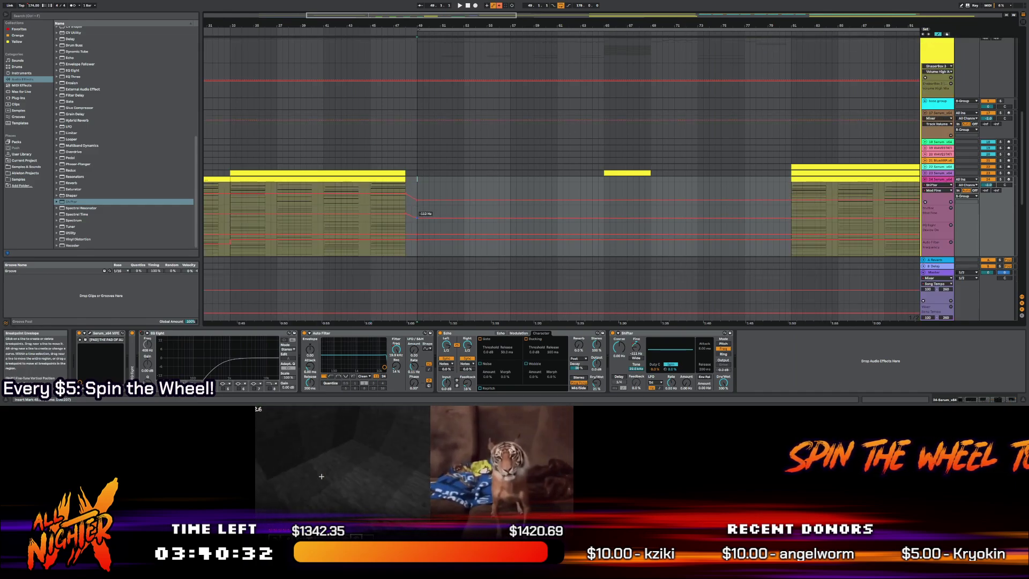
key("a")
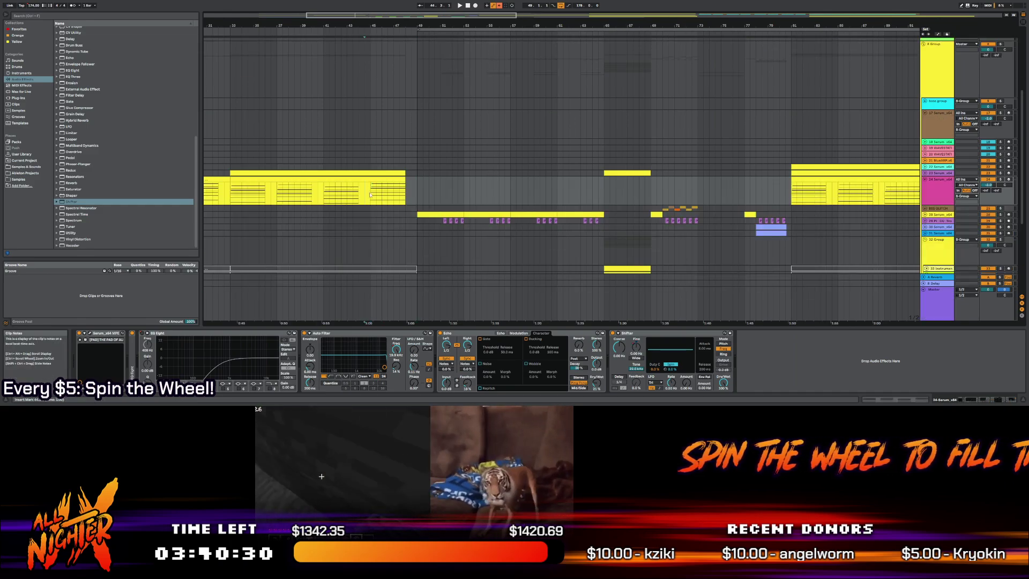
Extend the Serum clip's end to bar 49 and audition it from bar 44
left_click(364, 197)
key("space")
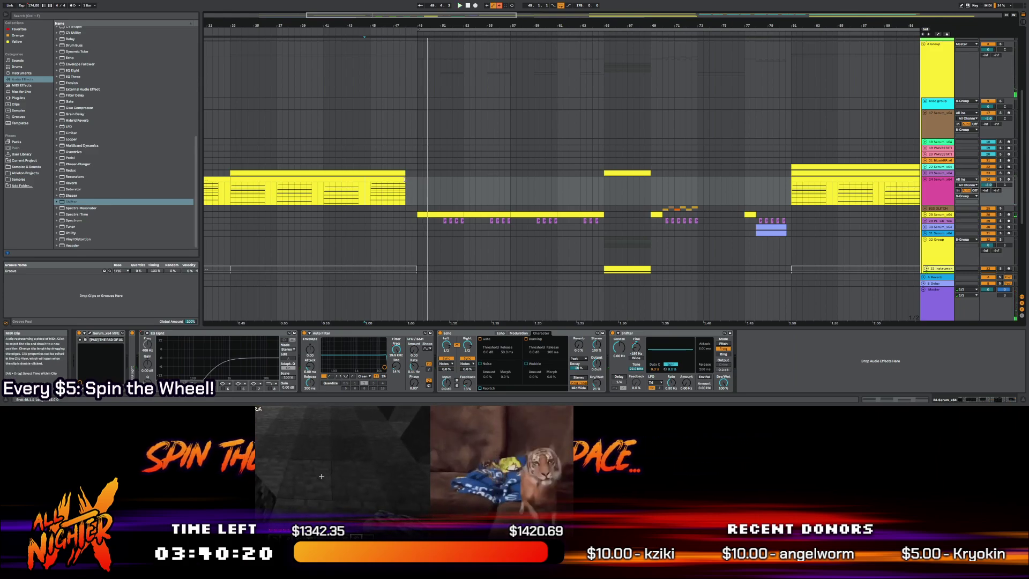
key("space")
left_click_drag(405, 180, 417, 180)
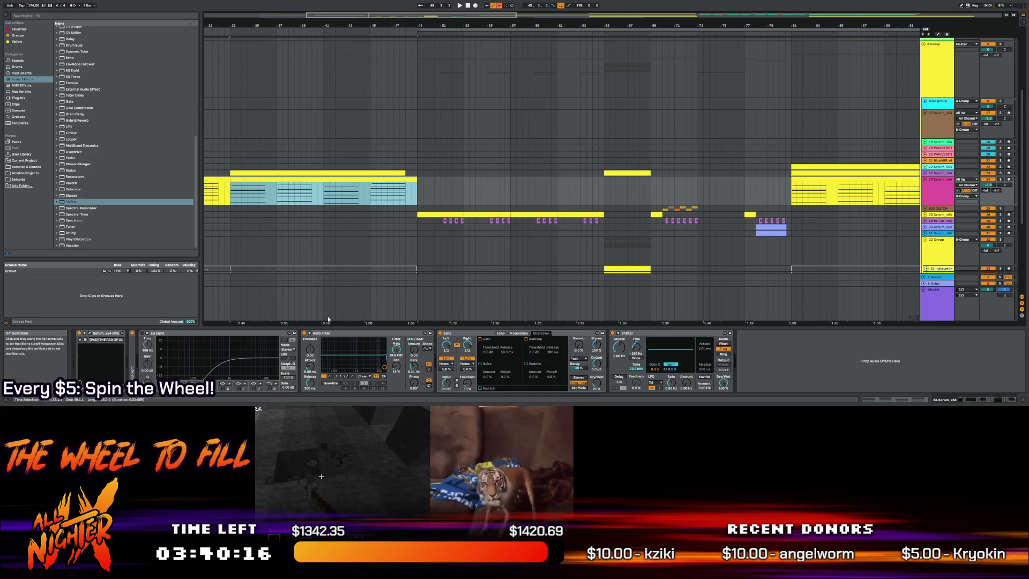
left_click(369, 196)
key("space")
key("Left")
key("Left")
key("Left")
key("Left")
key("Left")
key("Left")
key("Left")
key("Left")
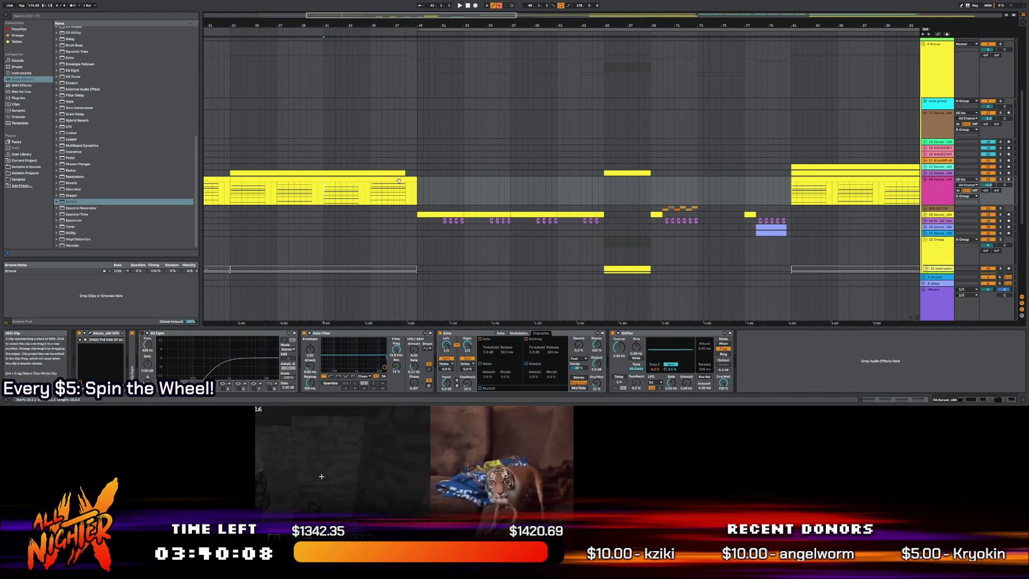
double_click(398, 181)
Select the chord notes from bar 44.3 and stretch them to sustain to bar 49
scroll(870, 313, "down", 1)
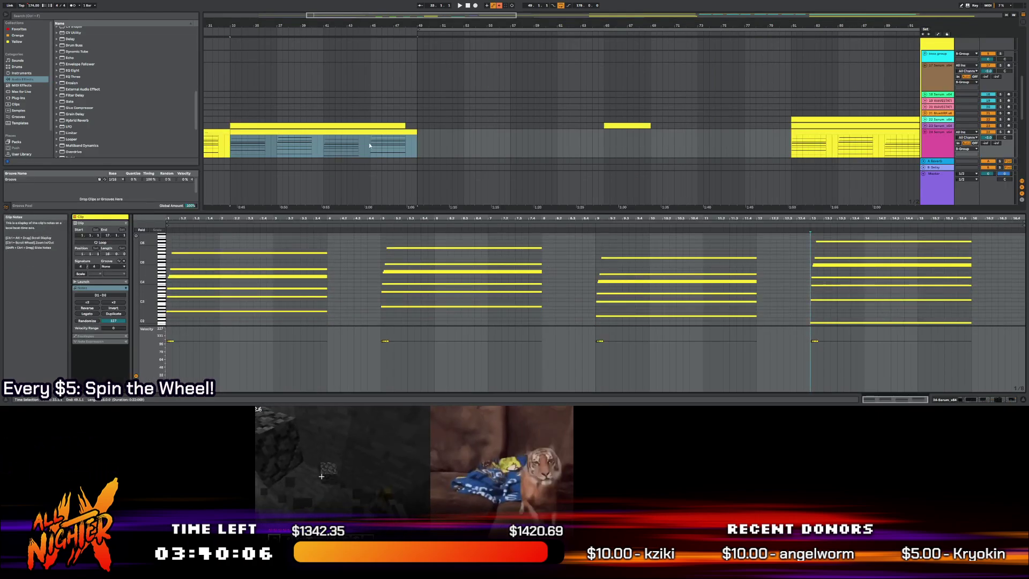
left_click_drag(365, 146, 423, 144)
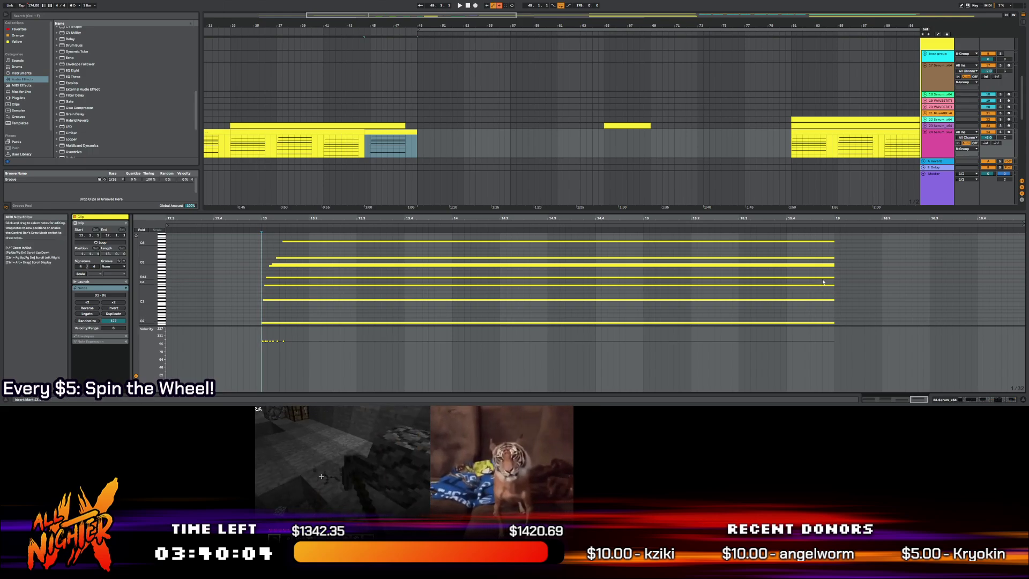
scroll(823, 282, "down", 1)
key("ctrl+a")
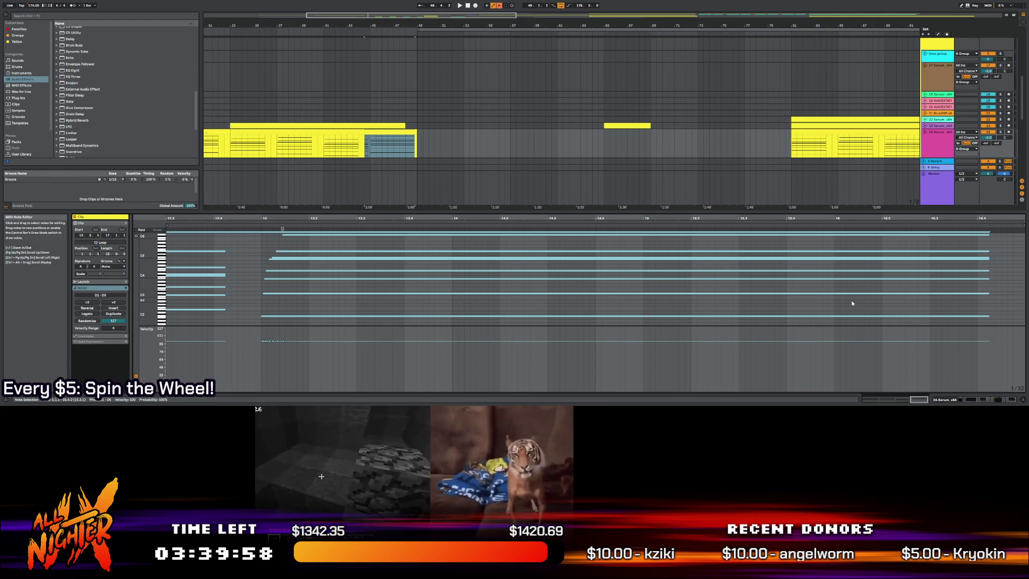
left_click(509, 144)
left_click(364, 132)
left_click(370, 132)
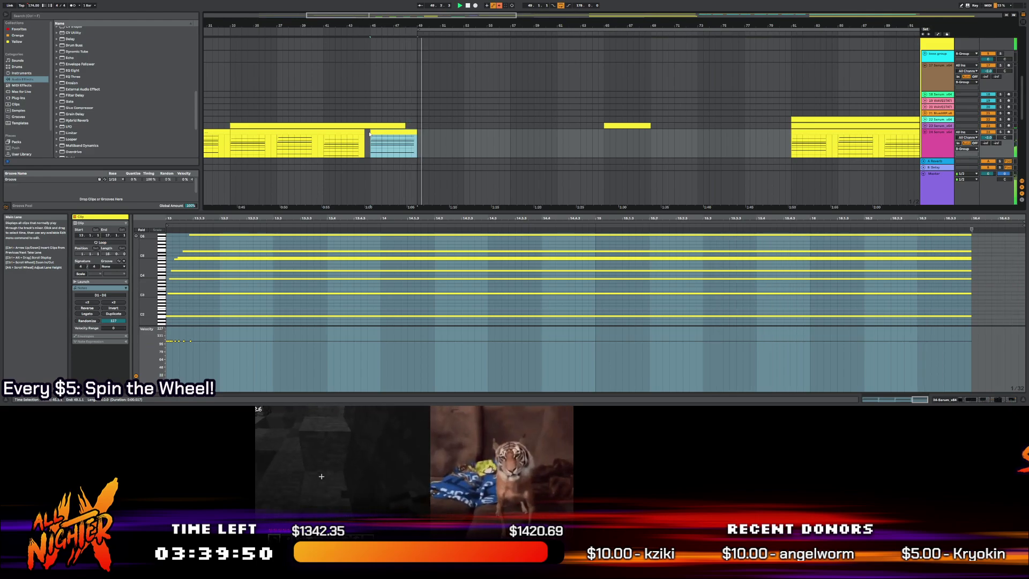
double_click(942, 195)
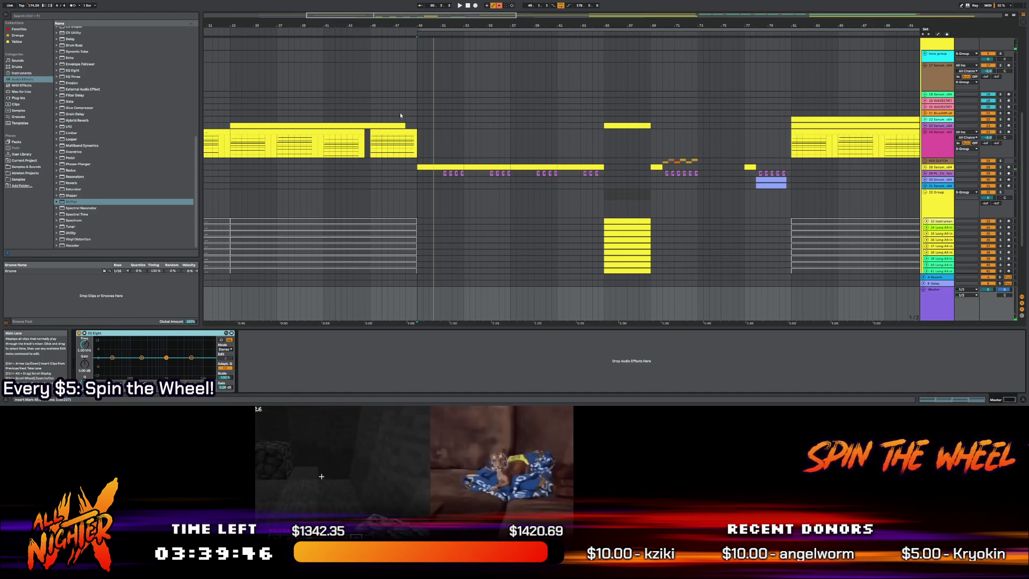
Show the 24 Serum_x64 automation and play from bar 45 to hear the frequency drop
left_click(937, 133)
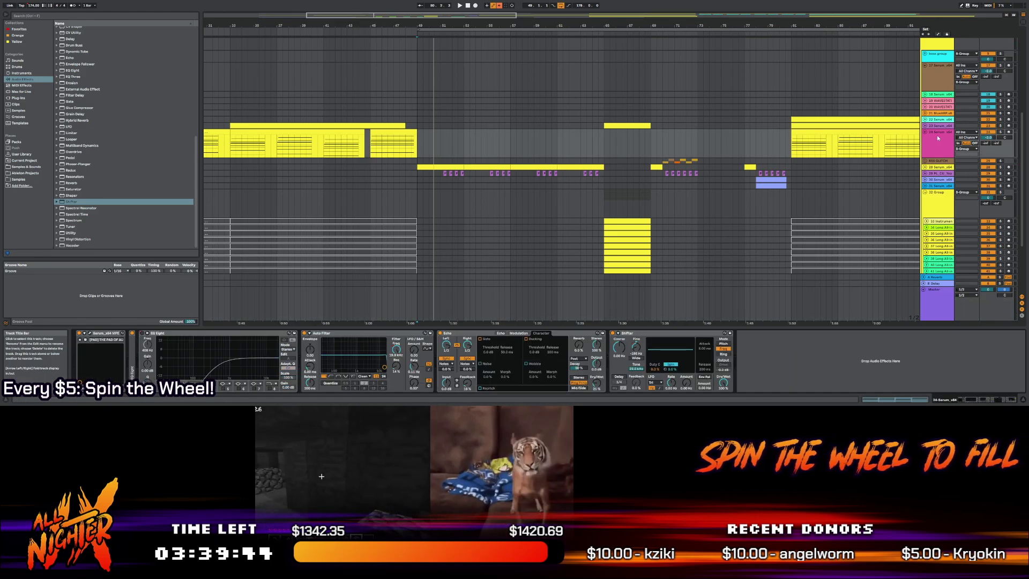
key("a")
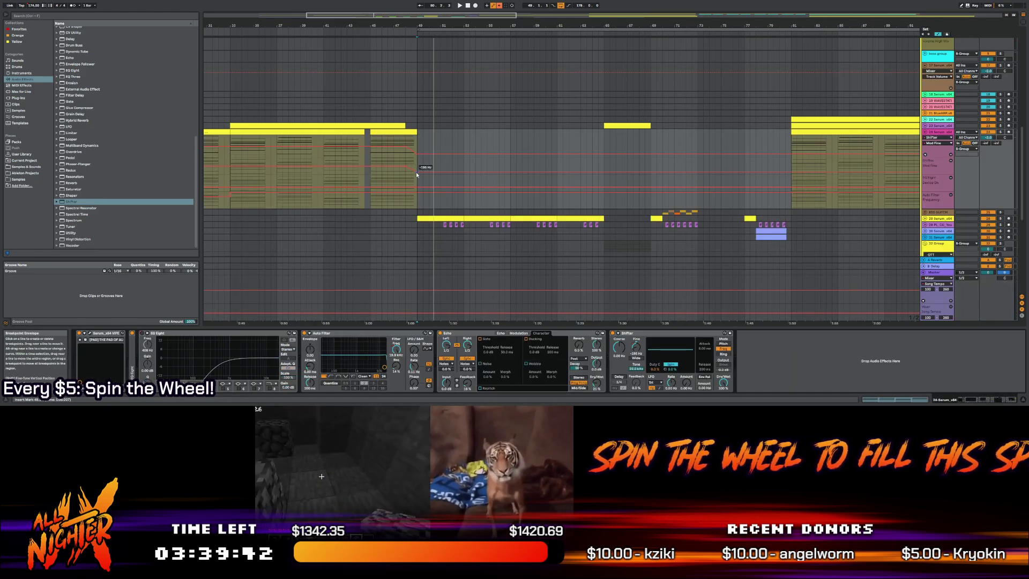
right_click(418, 172)
left_click(408, 167)
left_click(372, 175)
key("space")
key("a")
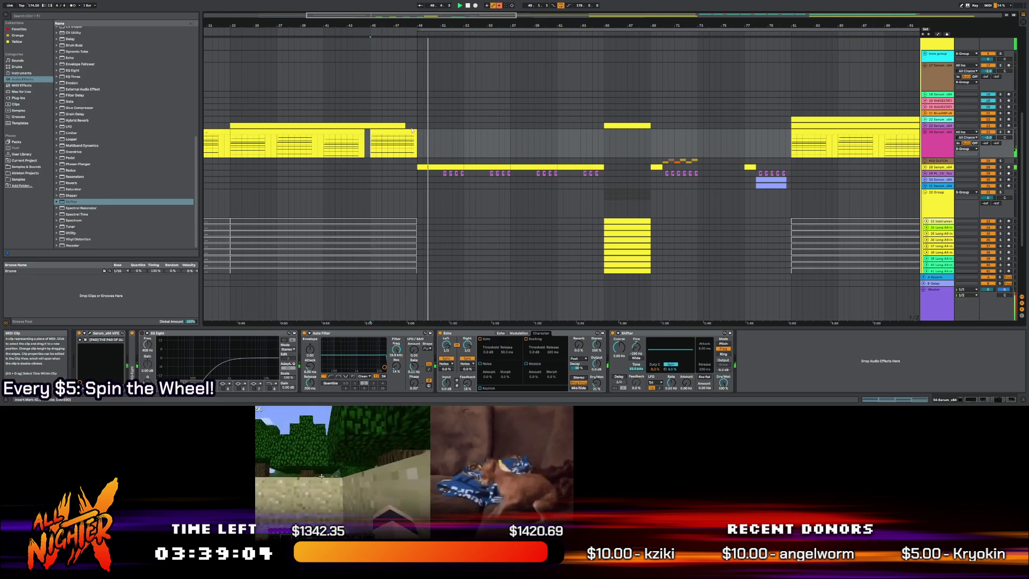
Select the Serum melody clip, unfold the track and show its automation lanes
double_click(414, 131)
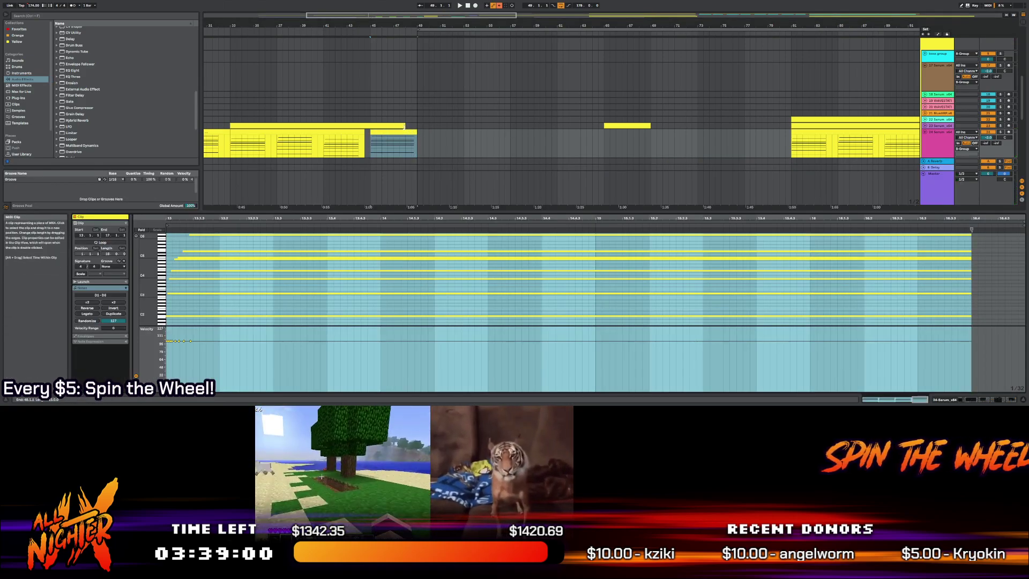
left_click(394, 126)
left_click(925, 120)
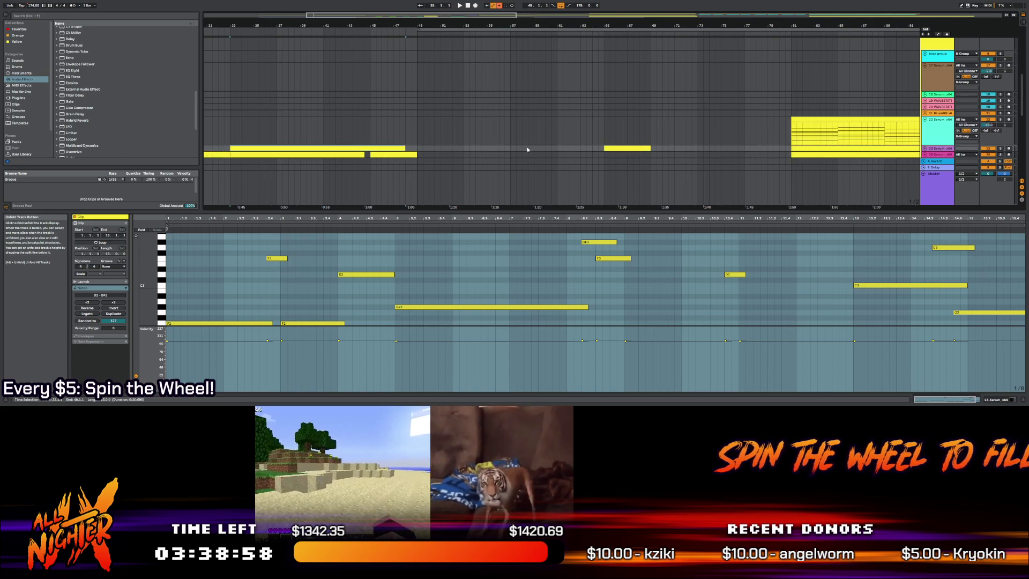
scroll(849, 127, "down", 2)
scroll(849, 128, "down", 2)
left_click(925, 86)
key("a")
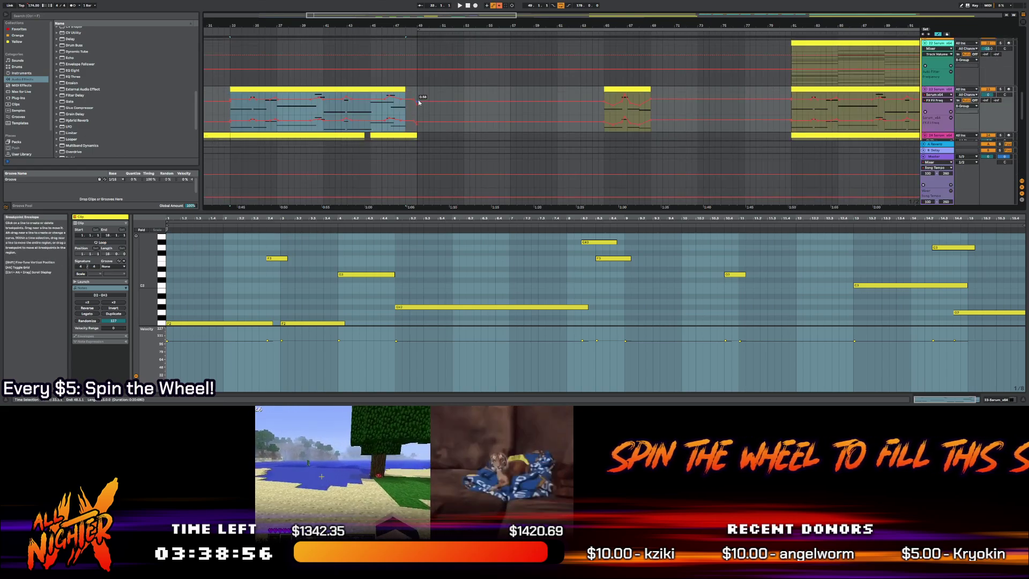
Flatten the automation ramp after bar 49 and extend the melody clip from 48.3.1 to 49.1.1
left_click(407, 91)
left_click(400, 105)
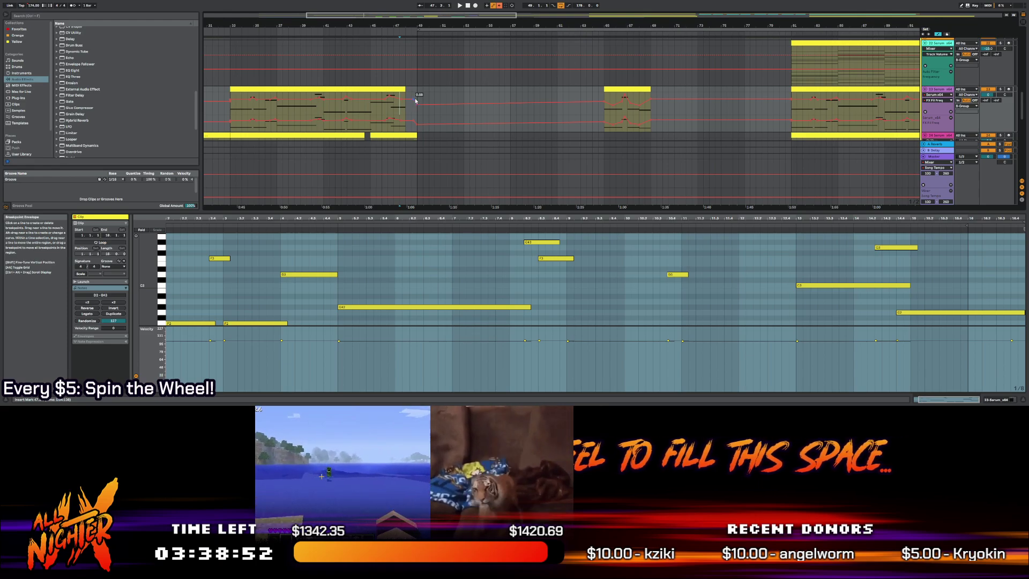
left_click_drag(420, 103, 420, 100)
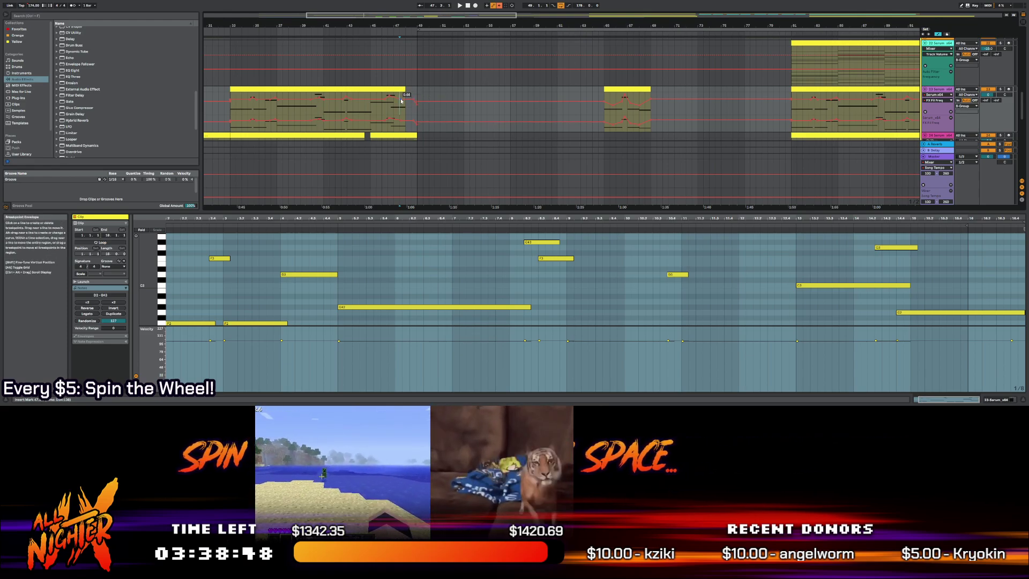
left_click(407, 91)
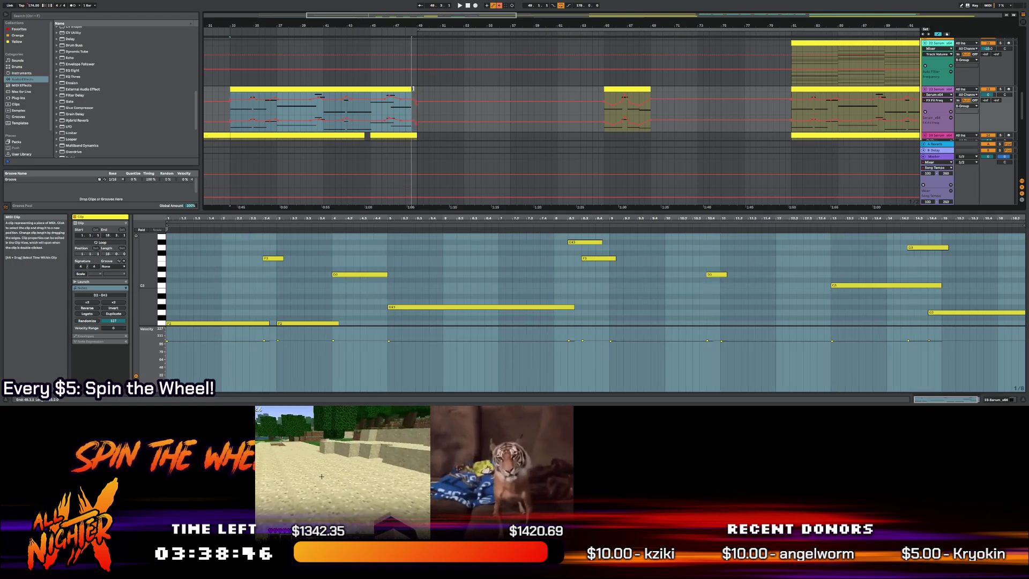
left_click_drag(406, 89, 412, 89)
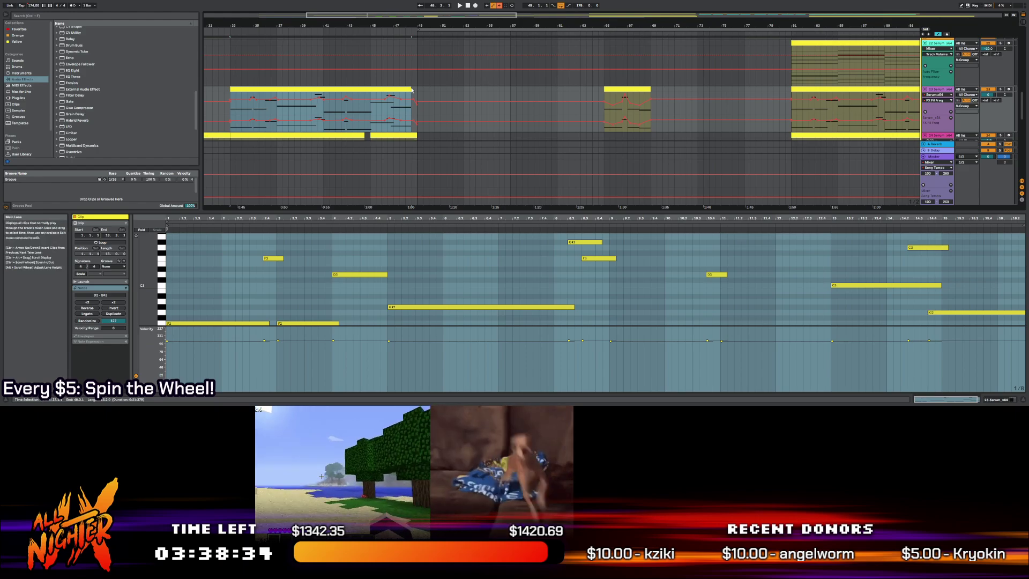
left_click_drag(411, 90, 416, 91)
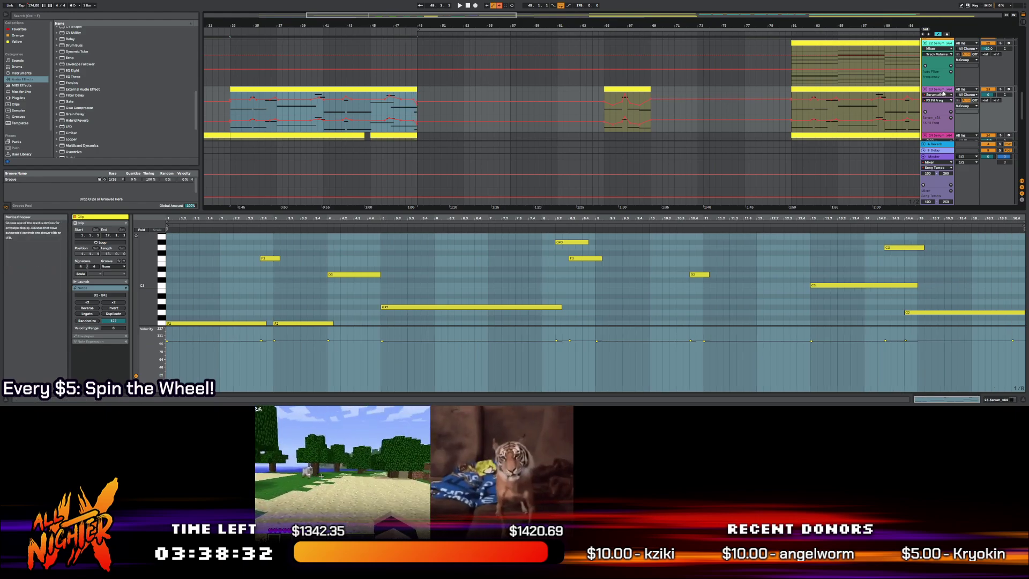
Open the Serum synth window from the device chain, then close it
double_click(944, 90)
left_click(90, 333)
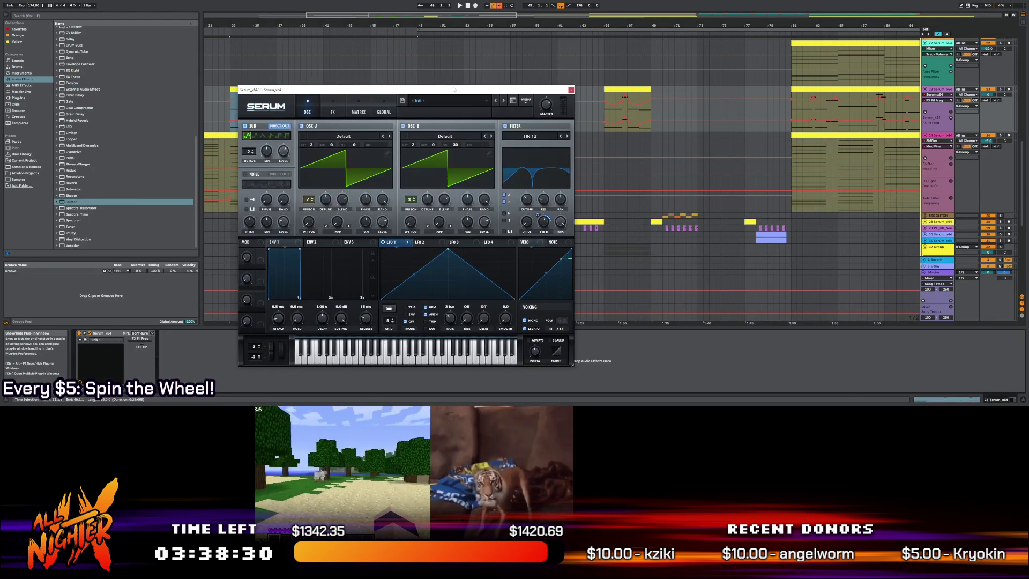
left_click(526, 100)
left_click(538, 304)
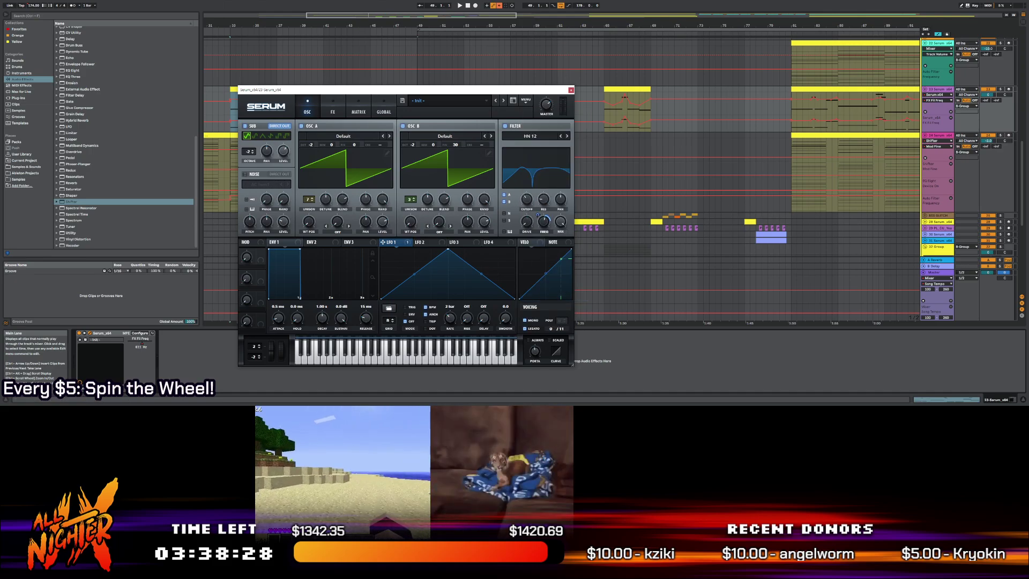
left_click(571, 92)
Show the Serum clip's notes in an enlarged note editor with the Note Expression lanes visible
double_click(411, 89)
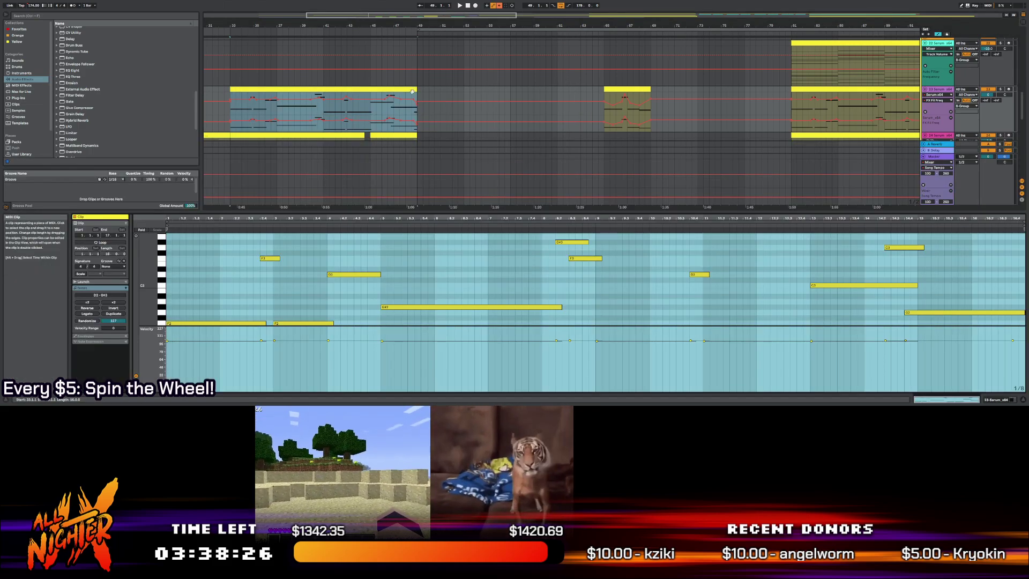
scroll(693, 257, "down", 3)
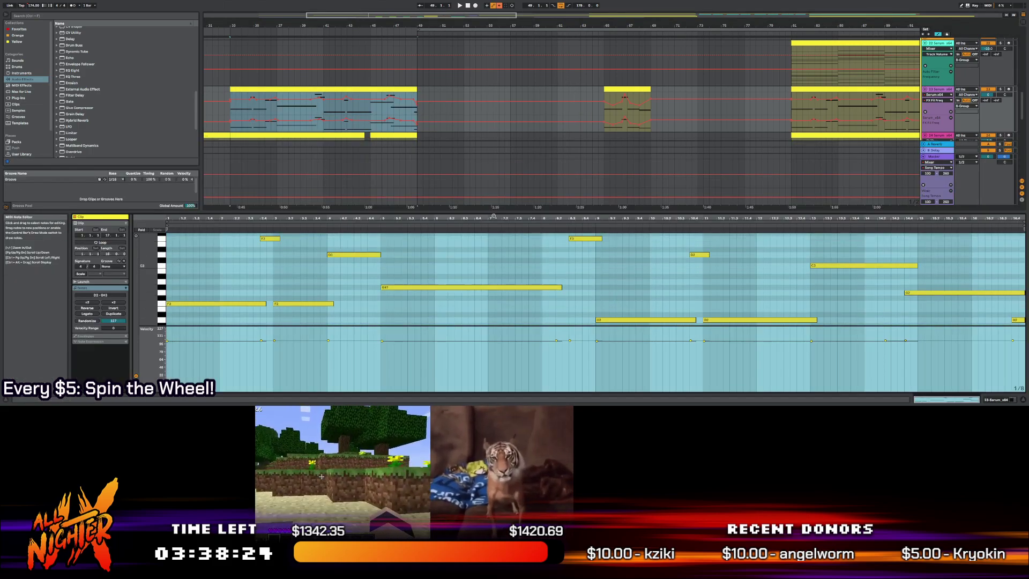
left_click_drag(495, 211, 497, 129)
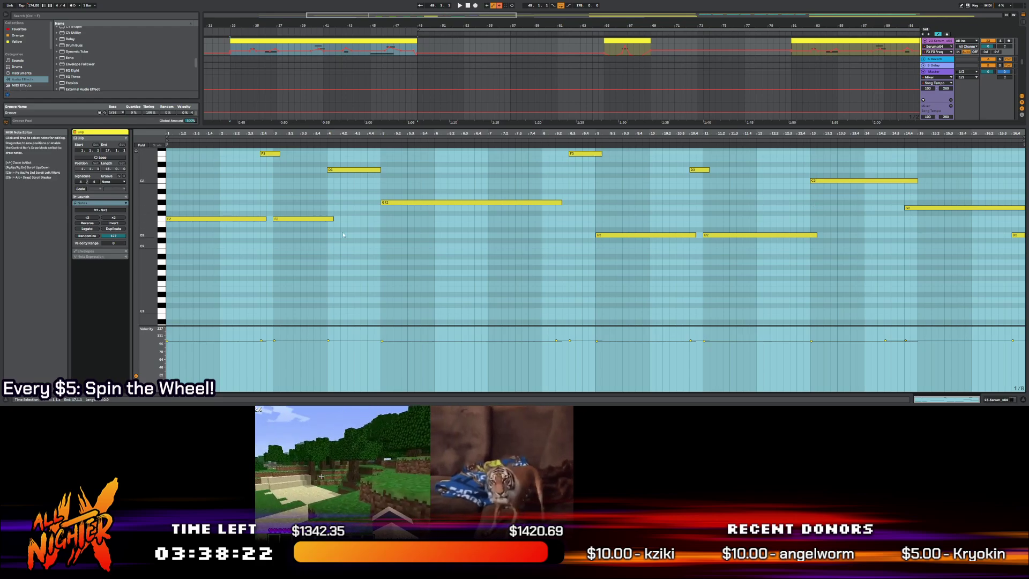
scroll(390, 80, "up", 1)
scroll(477, 55, "down", 2)
left_click(125, 256)
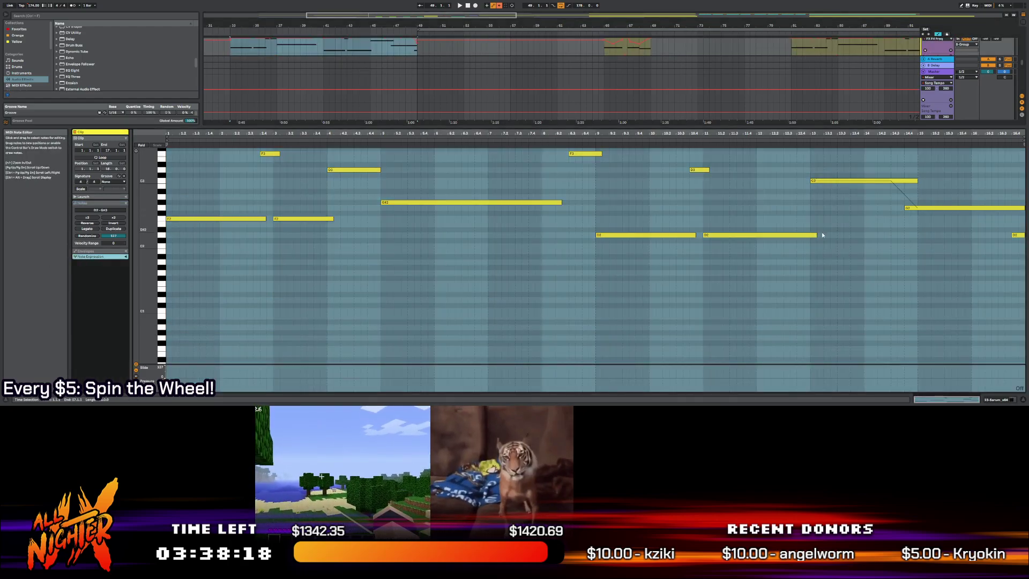
scroll(819, 234, "up", 1)
scroll(921, 232, "up", 4)
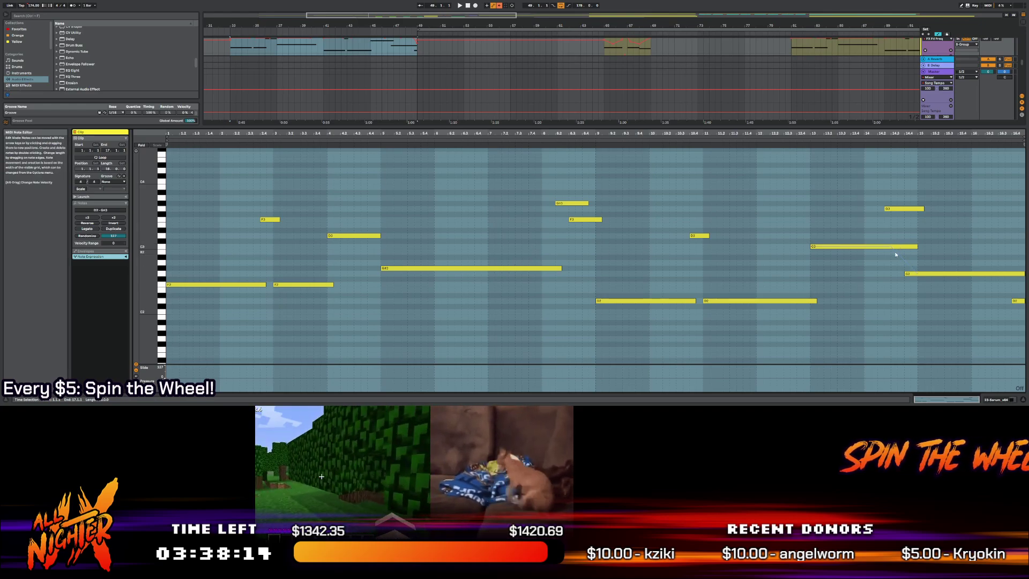
Reopen the Serum clip, try bending the C3 note down, then level its pitch bend back out
left_click(408, 54)
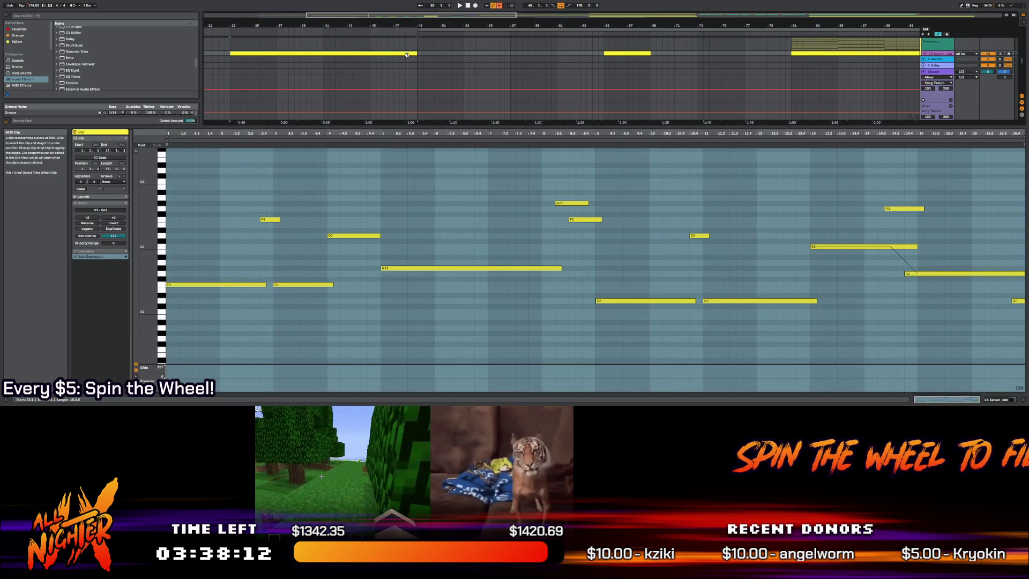
double_click(407, 54)
scroll(893, 231, "down", 1)
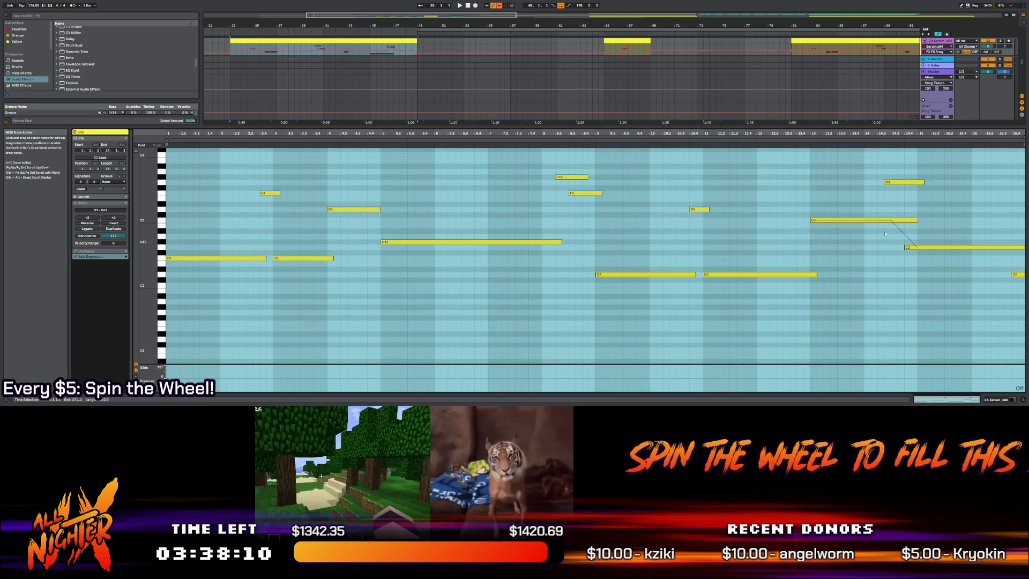
left_click(893, 221)
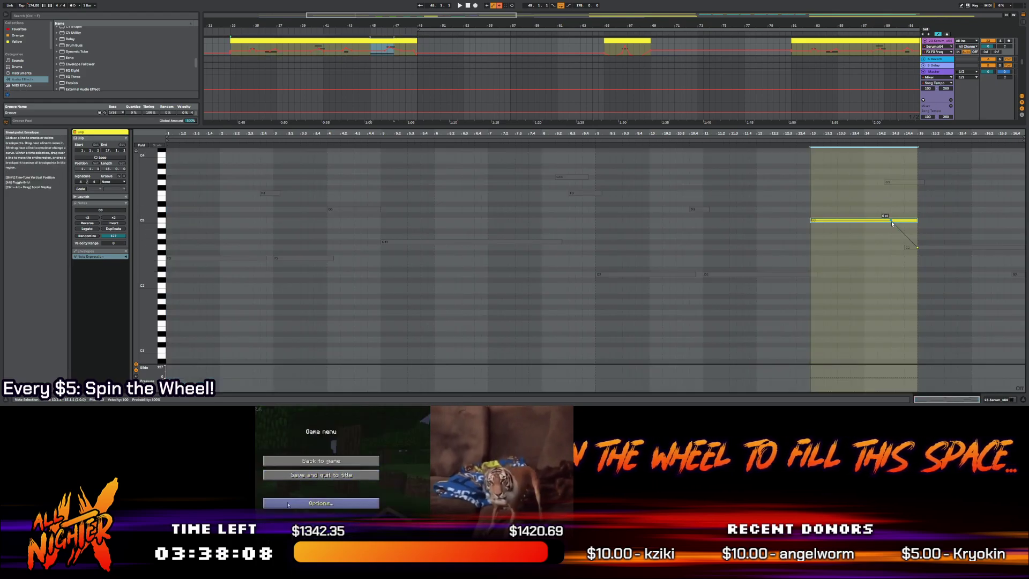
left_click_drag(905, 229, 918, 247)
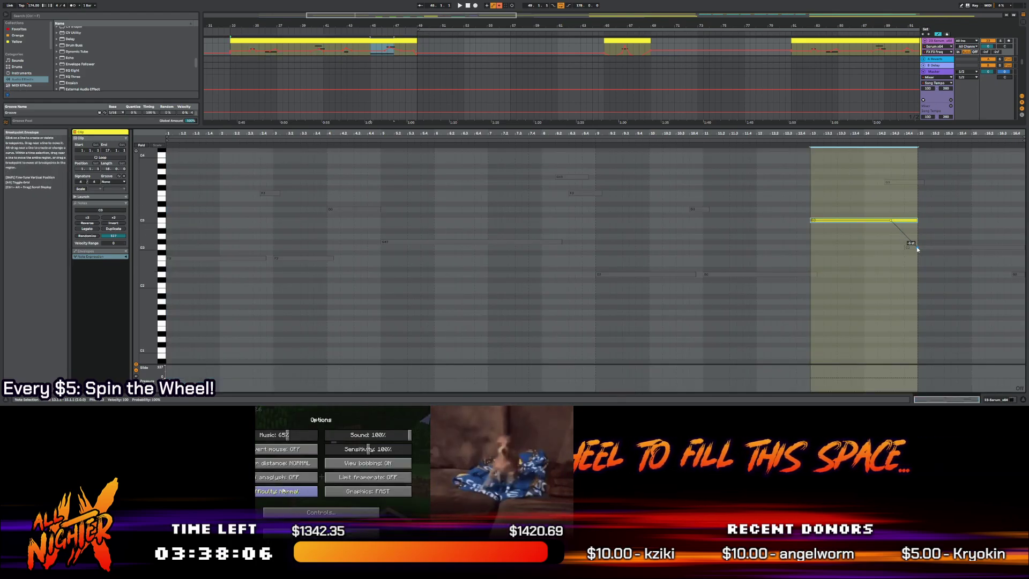
left_click(546, 241)
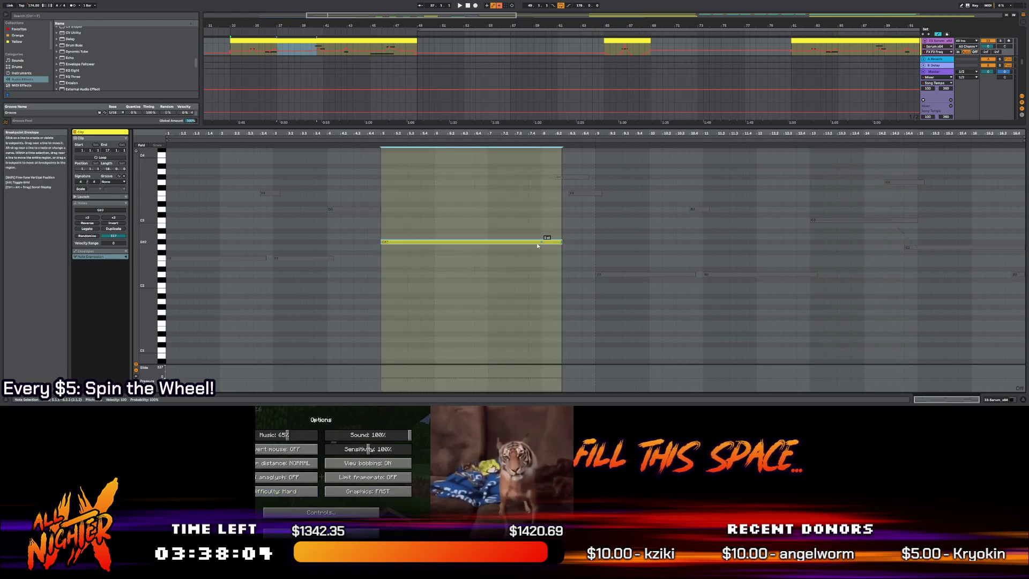
left_click(903, 220)
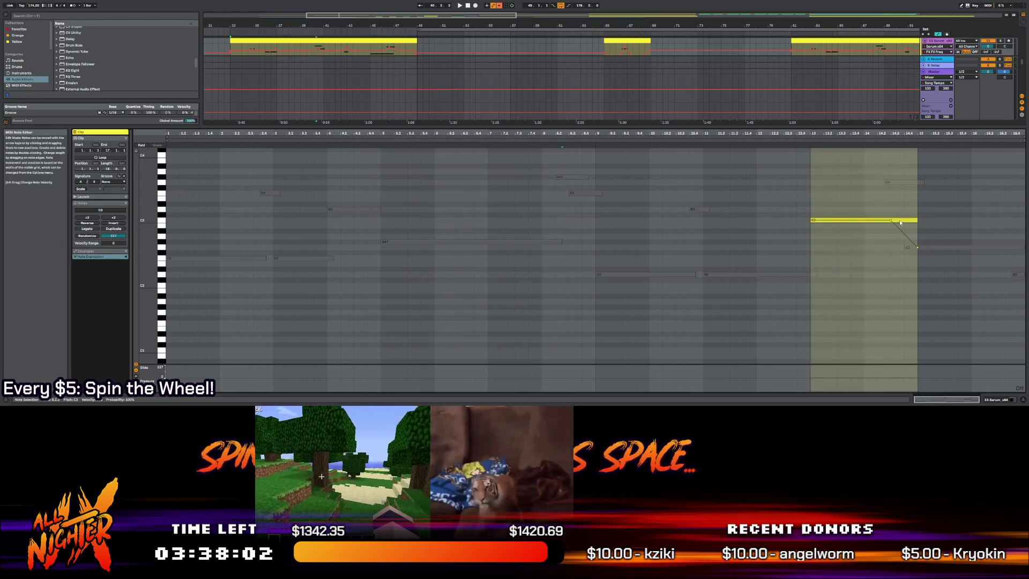
left_click_drag(917, 248, 916, 222)
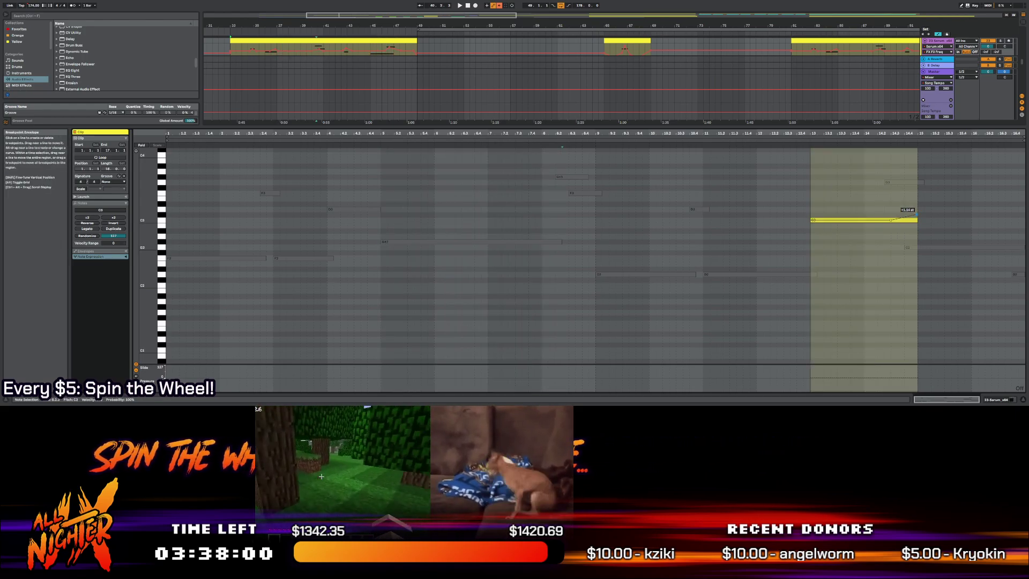
Bend the end of the final G2 note down about 3 semitones and audition it from bar 47
left_click(940, 247)
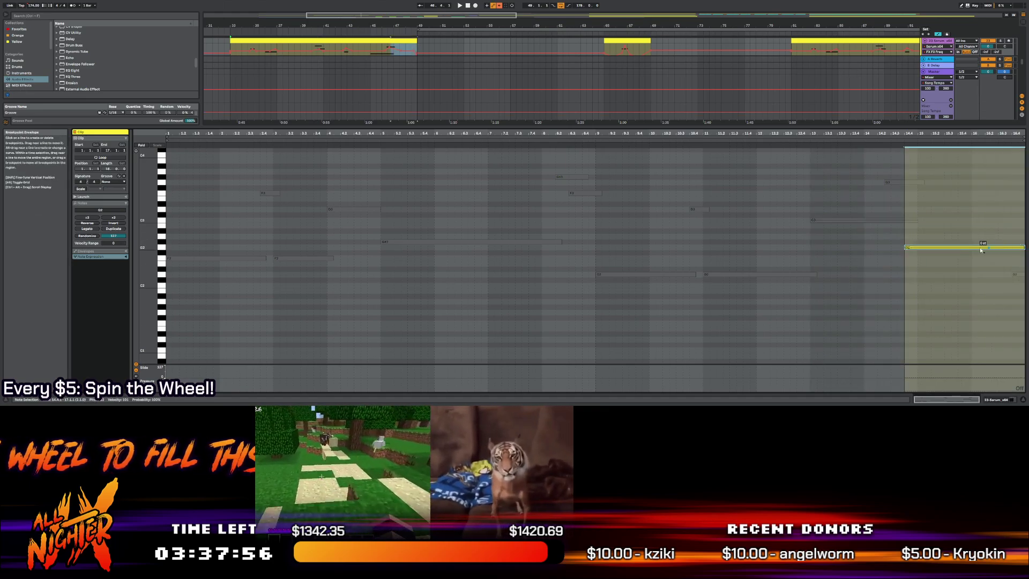
key("space")
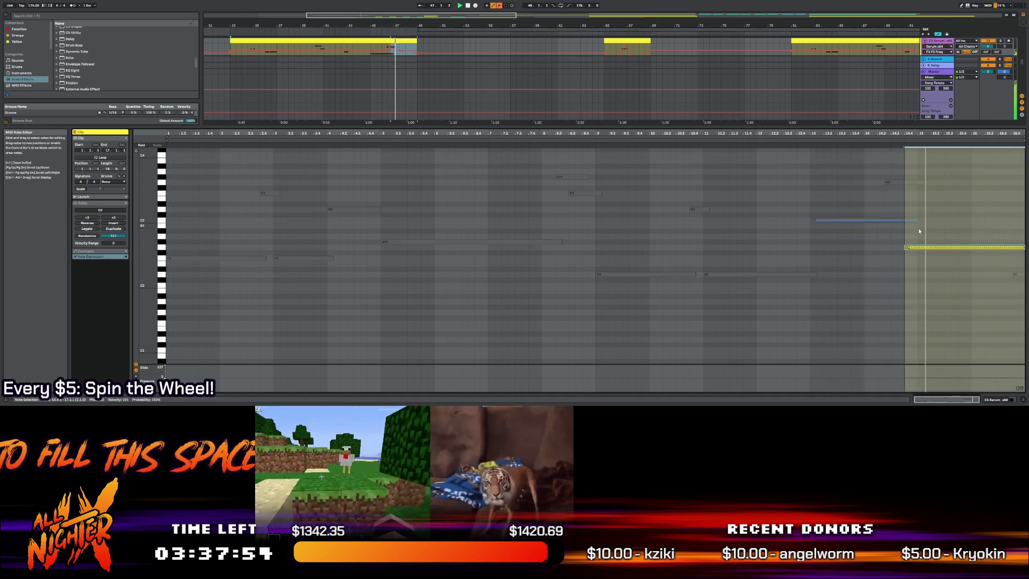
left_click(973, 247)
key("space")
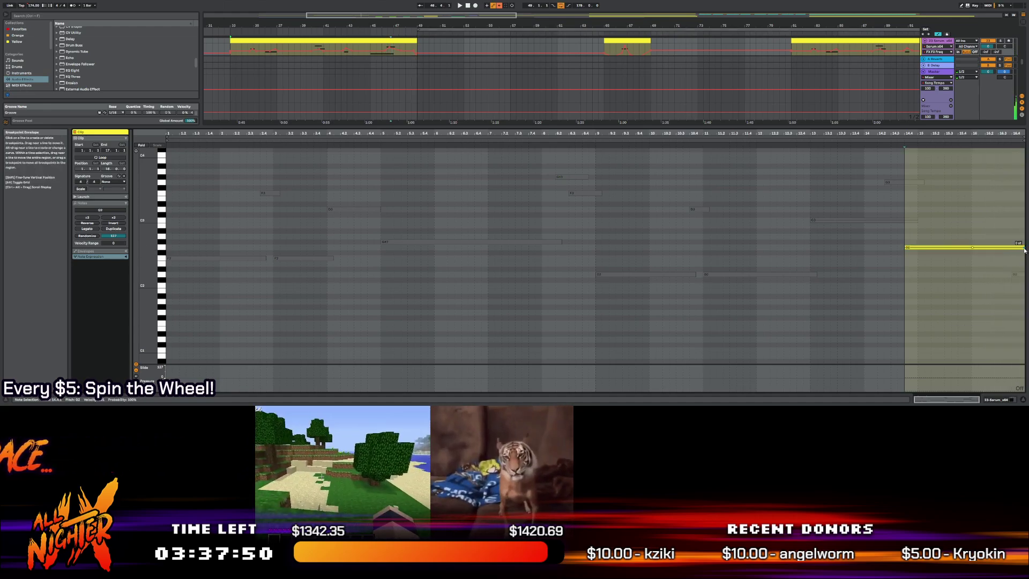
left_click_drag(1024, 251, 1024, 260)
key("space")
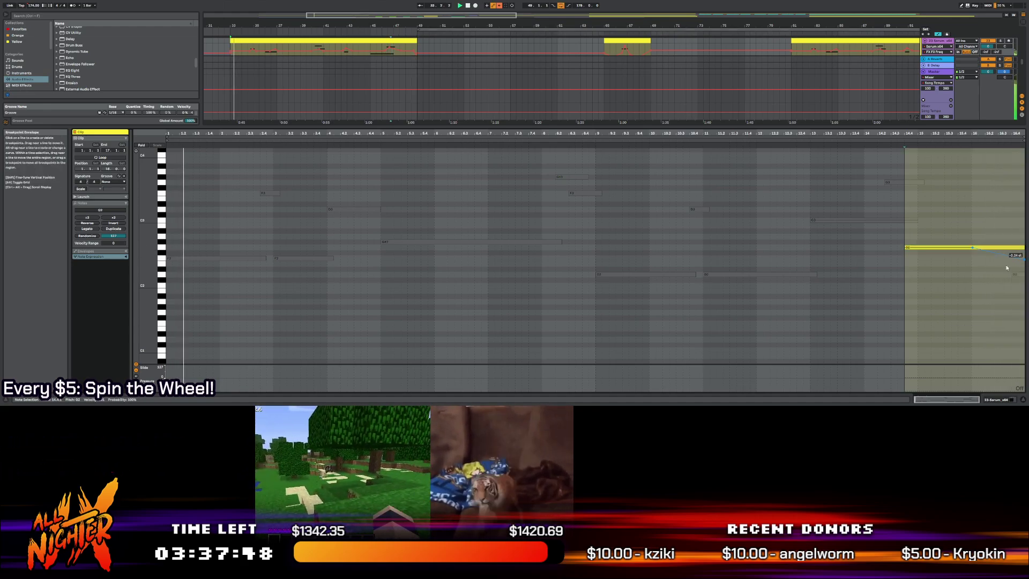
left_click(910, 265)
key("space")
key("space")
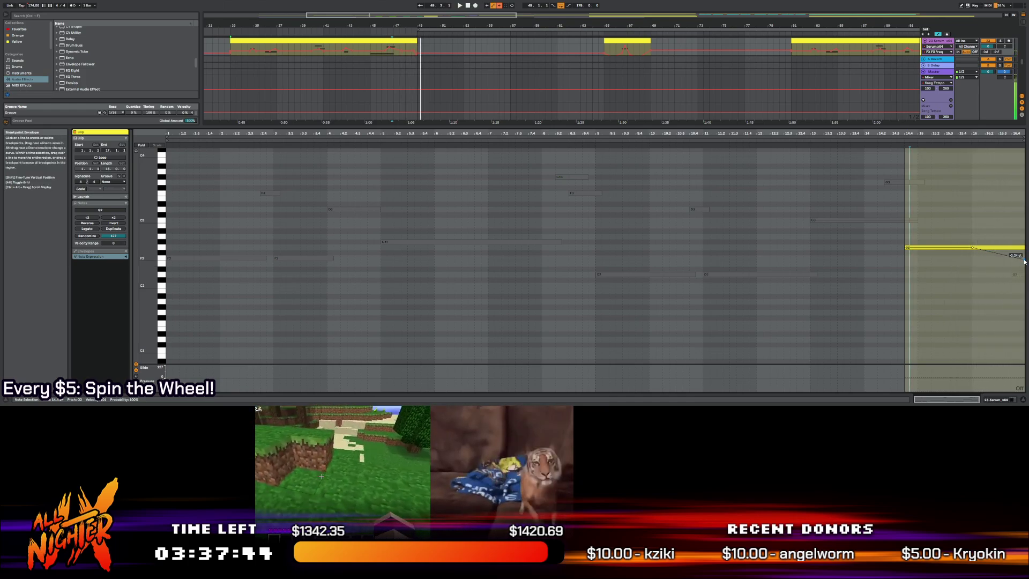
left_click_drag(1024, 259, 1024, 264)
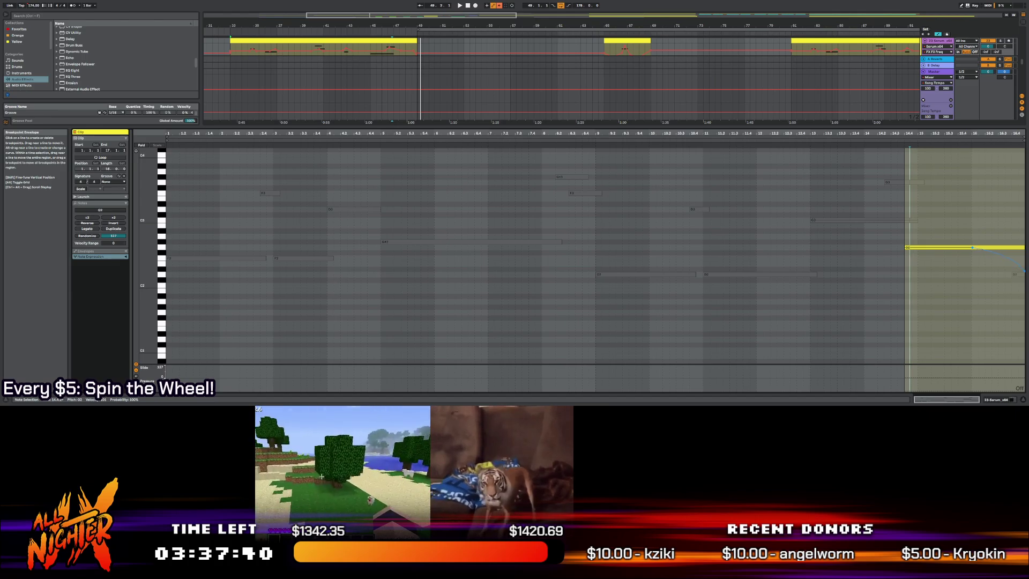
key("space")
key("space")
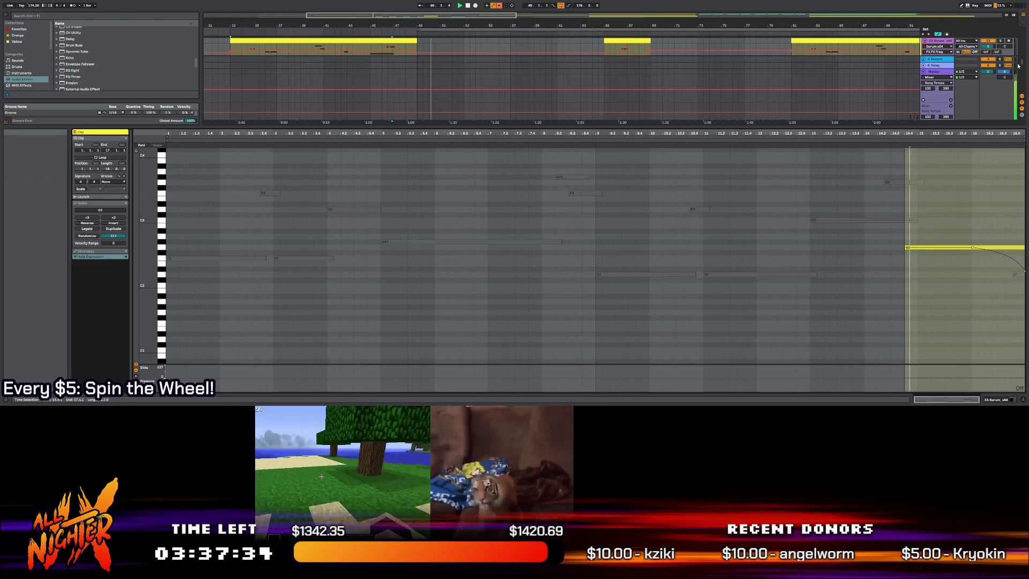
On track 23 Serum, lift the bar 48.3 filter automation point to 0.32, then exit automation mode
left_click(936, 73)
scroll(461, 90, "up", 3)
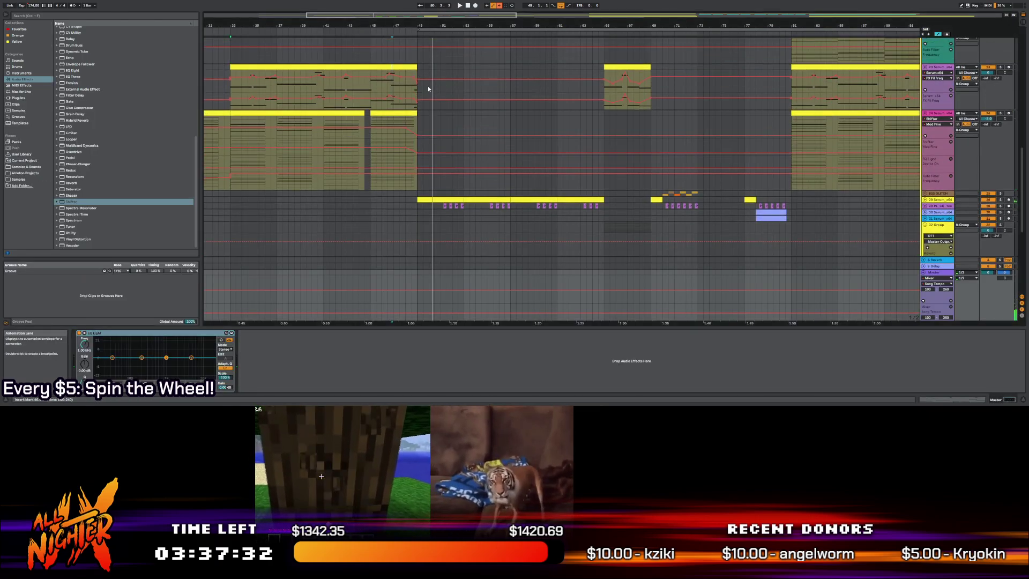
left_click(415, 98)
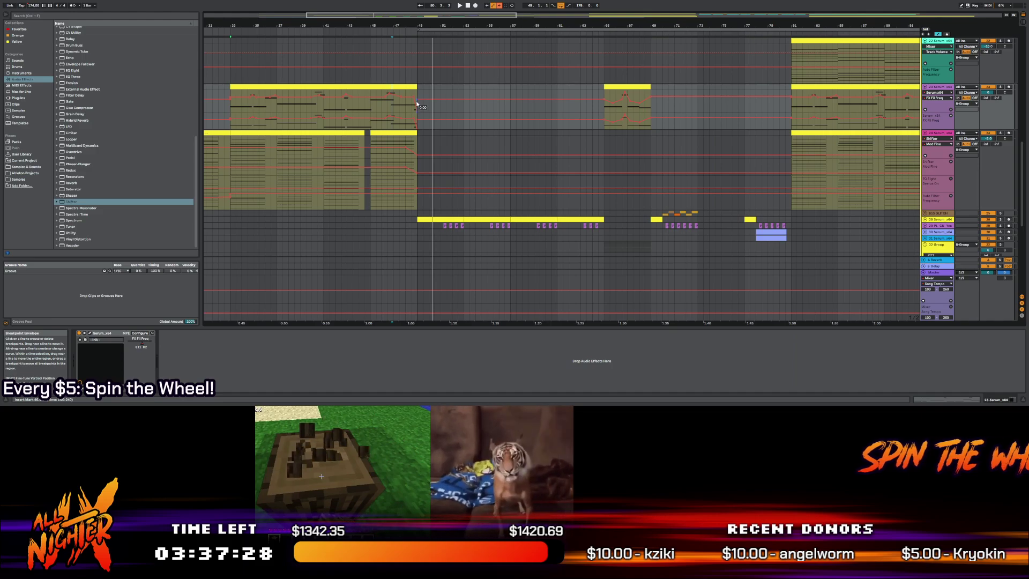
left_click(410, 94)
key("space")
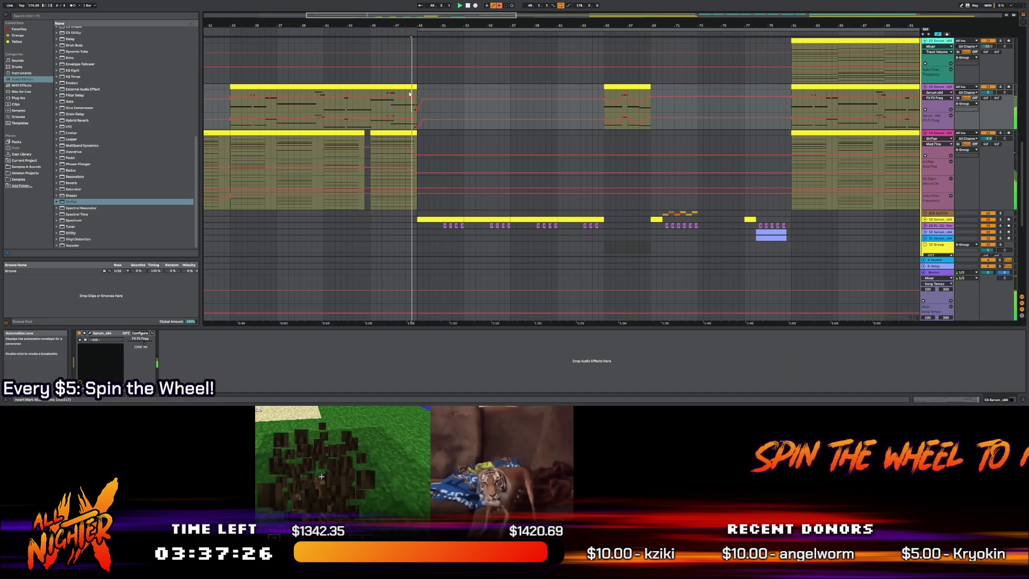
scroll(411, 95, "up", 2)
left_click_drag(426, 112, 425, 105)
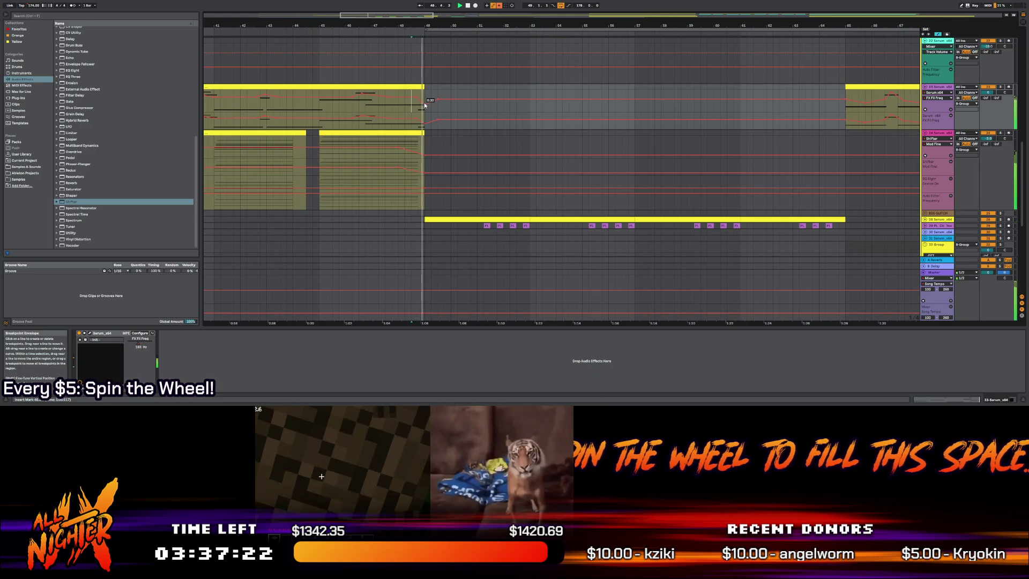
key("a")
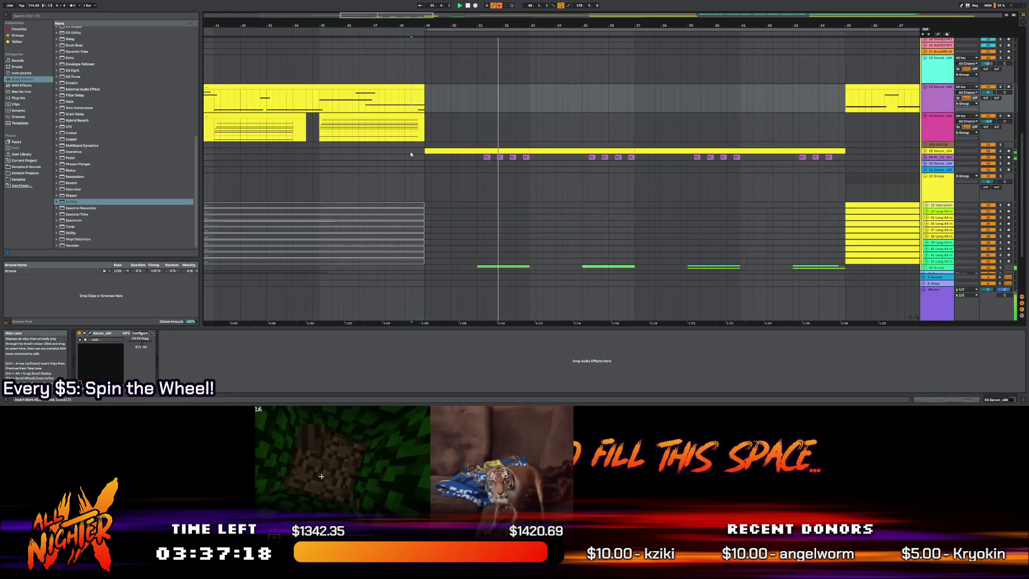
scroll(402, 150, "down", 5)
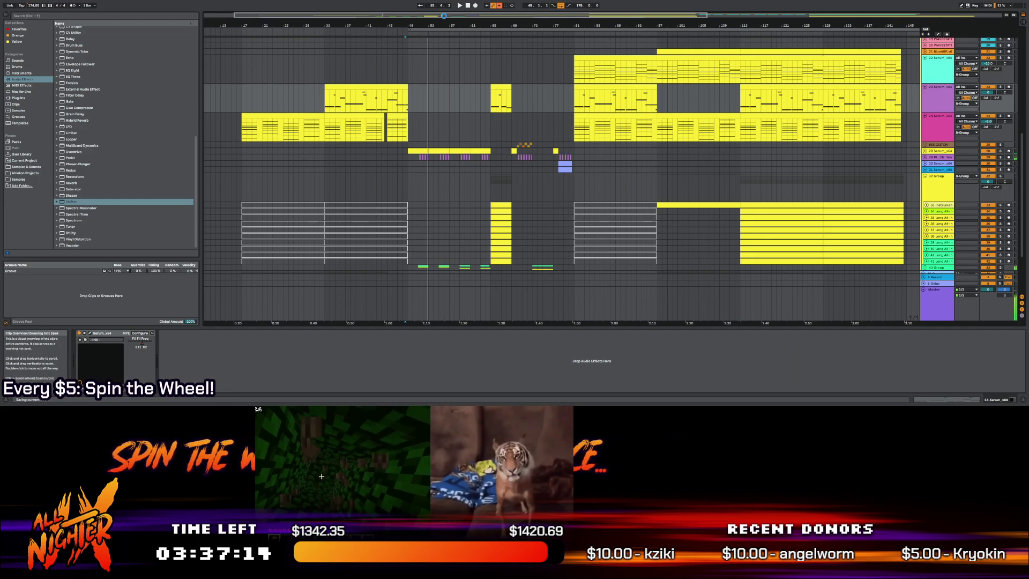
Fold the 33 Group into one row and unfold the 43 Group to show tracks 44–47
scroll(435, 135, "down", 4)
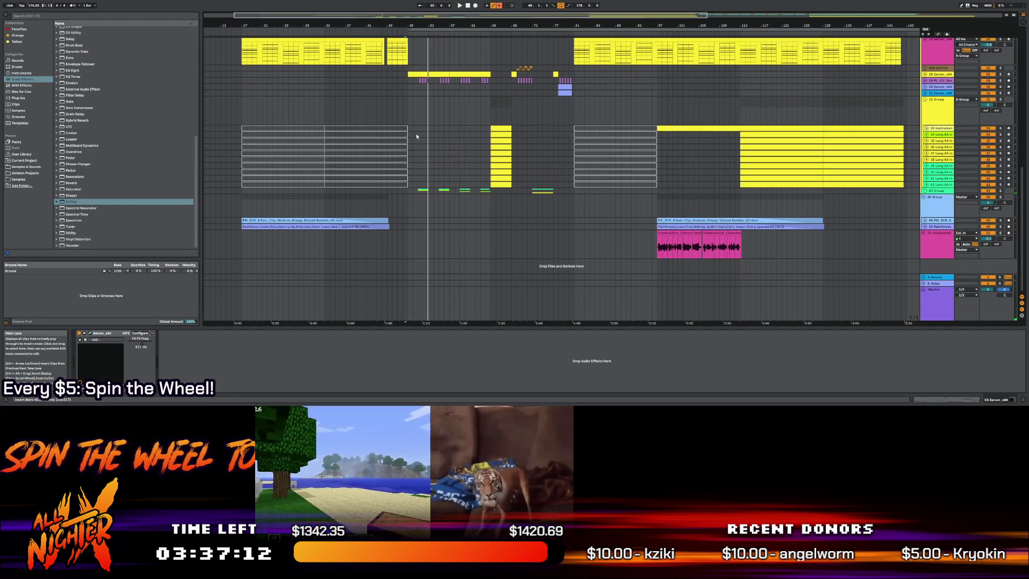
scroll(411, 131, "up", 1)
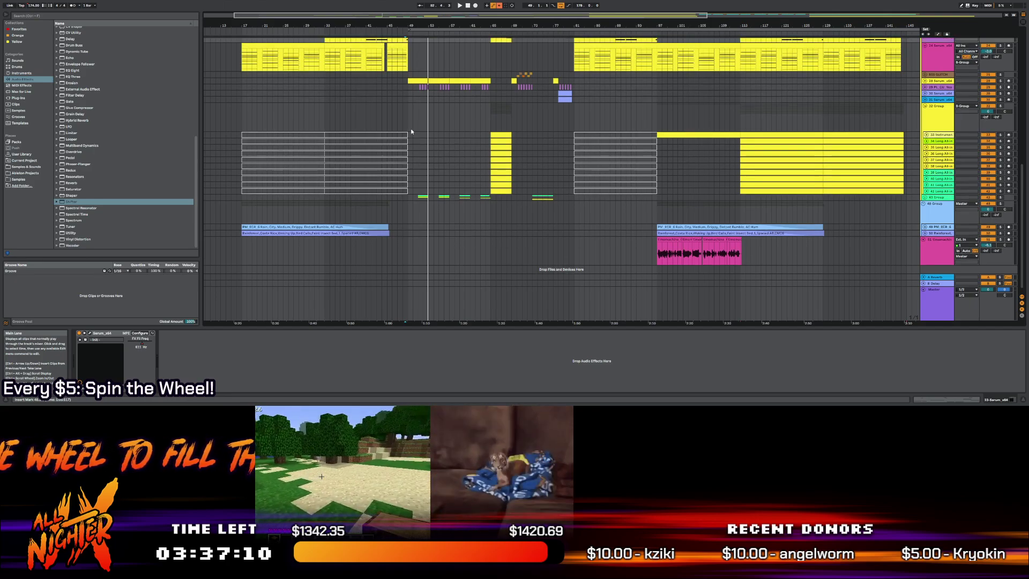
scroll(411, 132, "up", 3)
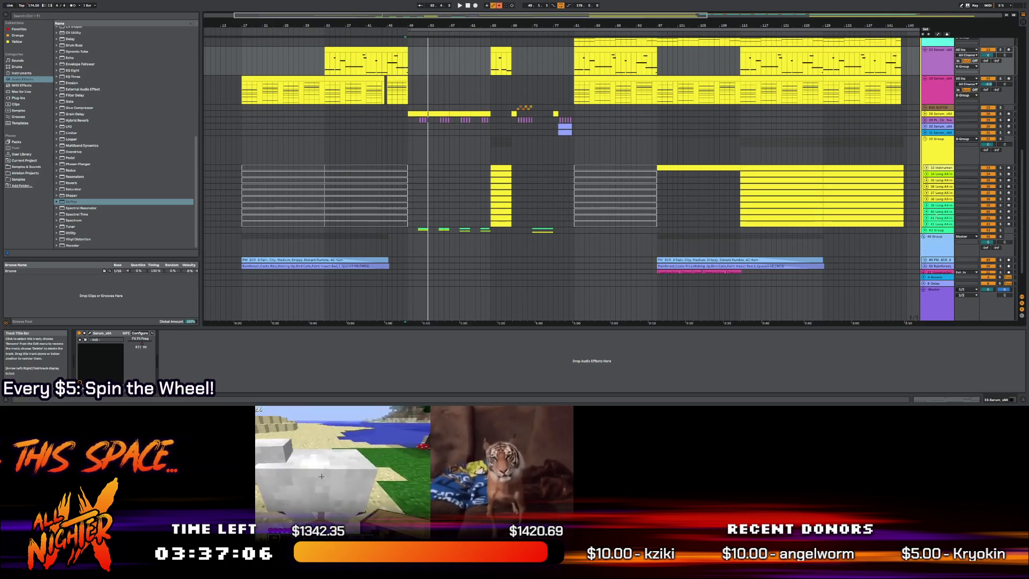
left_click(925, 139)
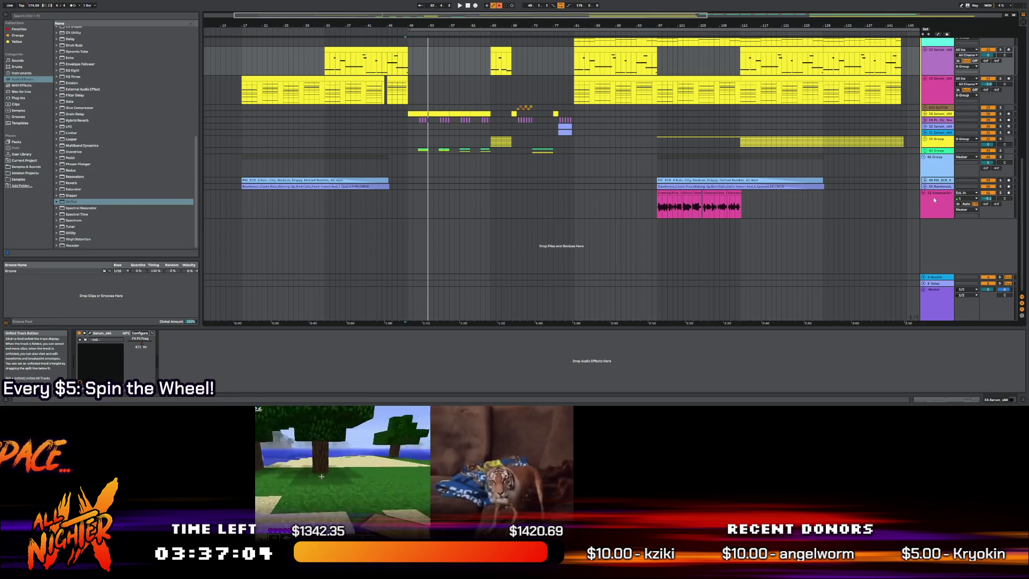
scroll(931, 189, "up", 4)
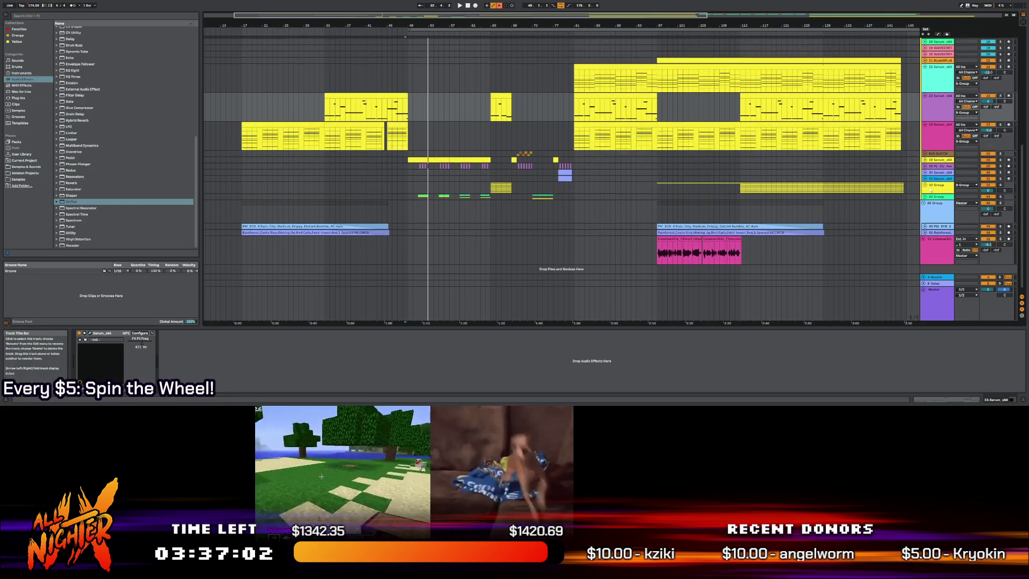
left_click(924, 197)
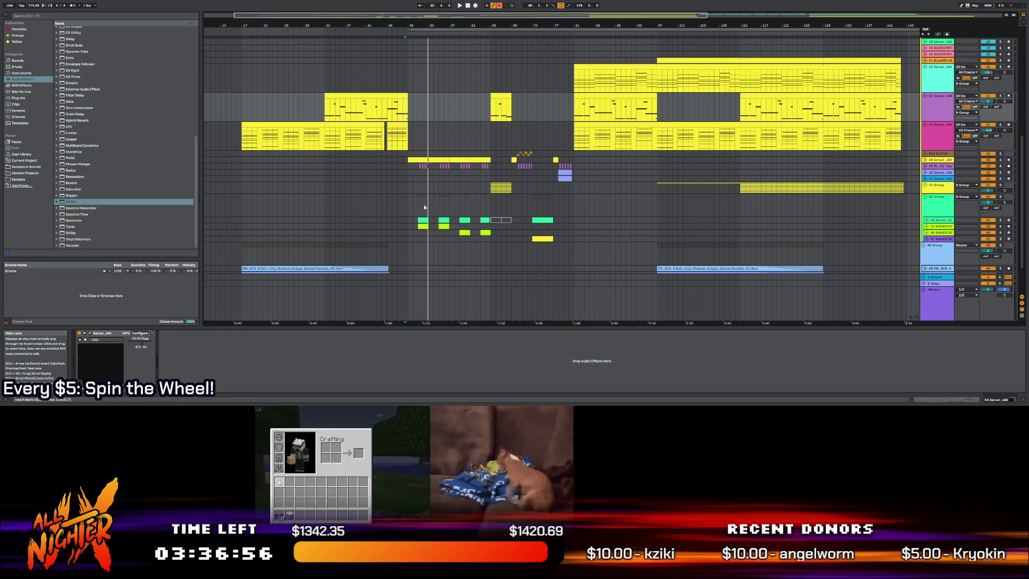
Select the bar-51 clip on track 45 WAVESTATION and play the section to listen
left_click(536, 221)
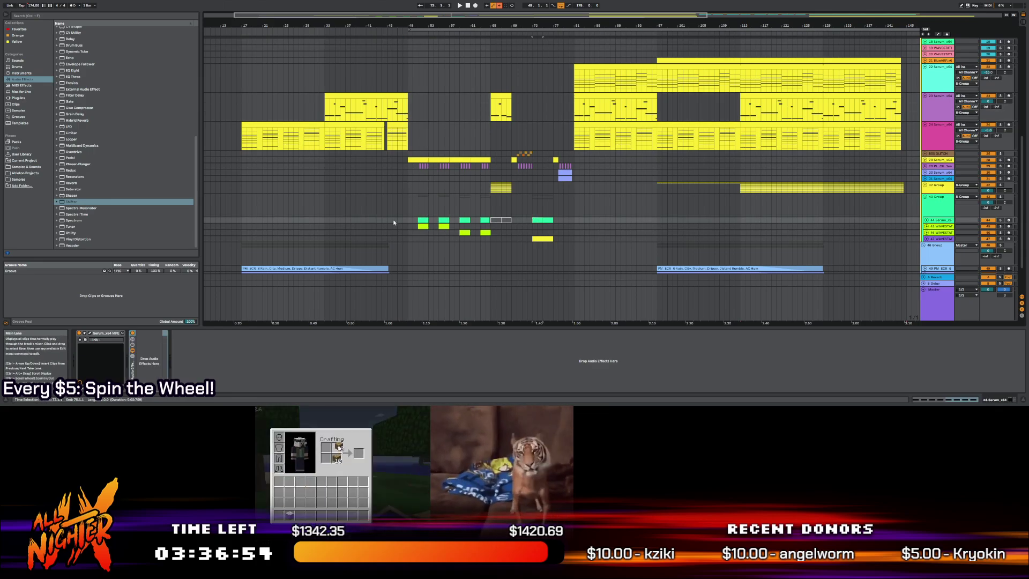
left_click(541, 213)
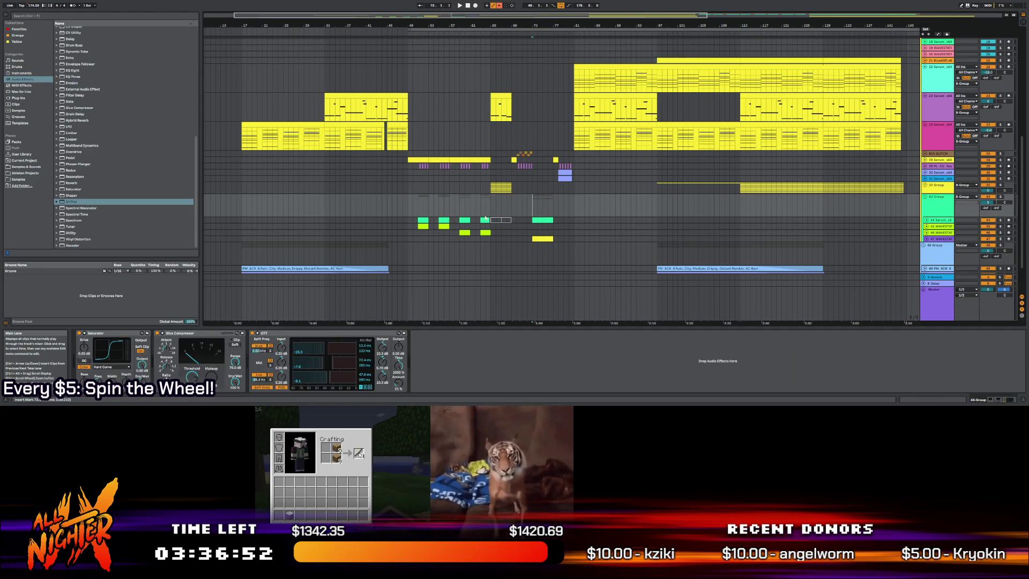
left_click(460, 227)
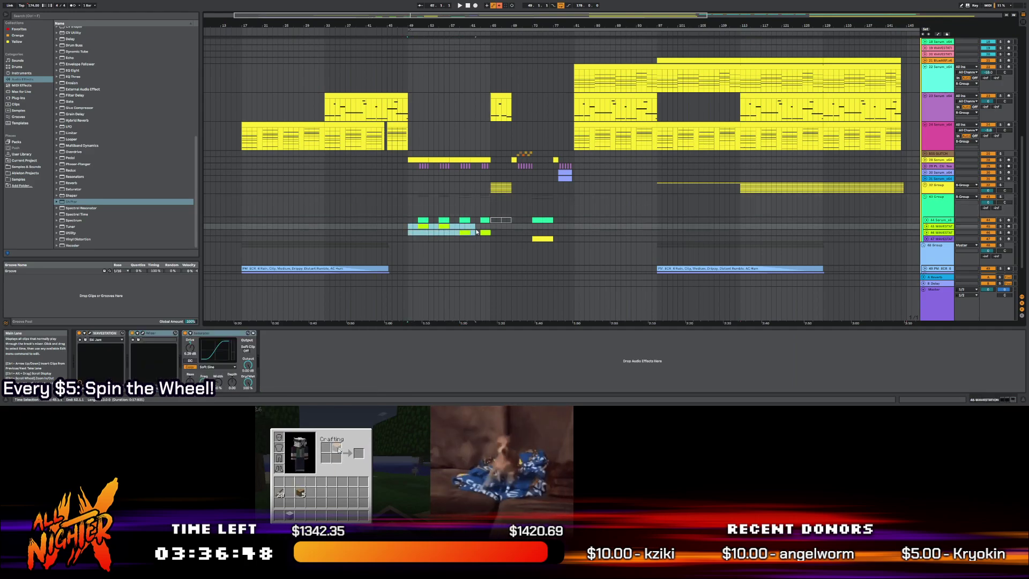
left_click(418, 227)
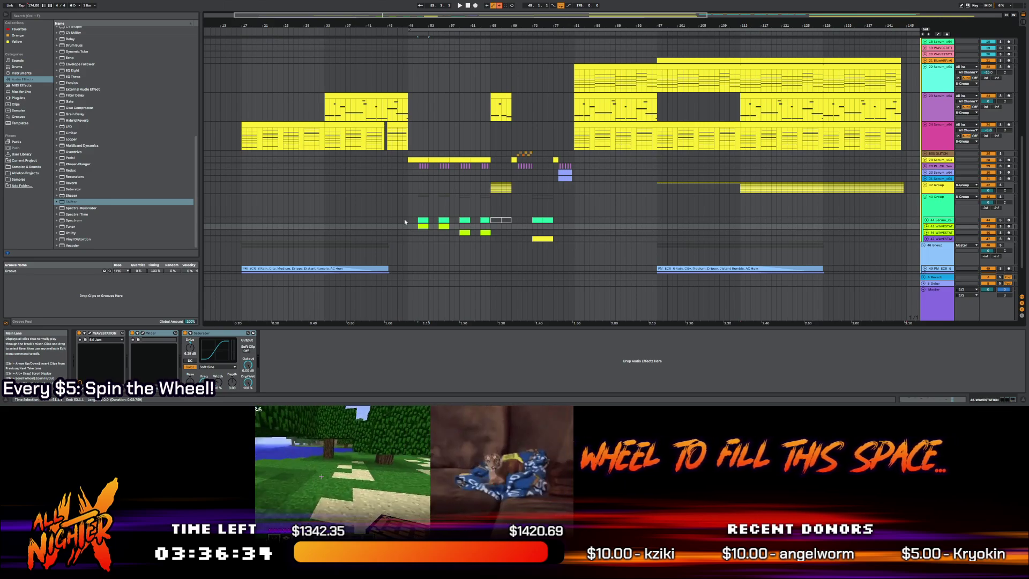
key("space")
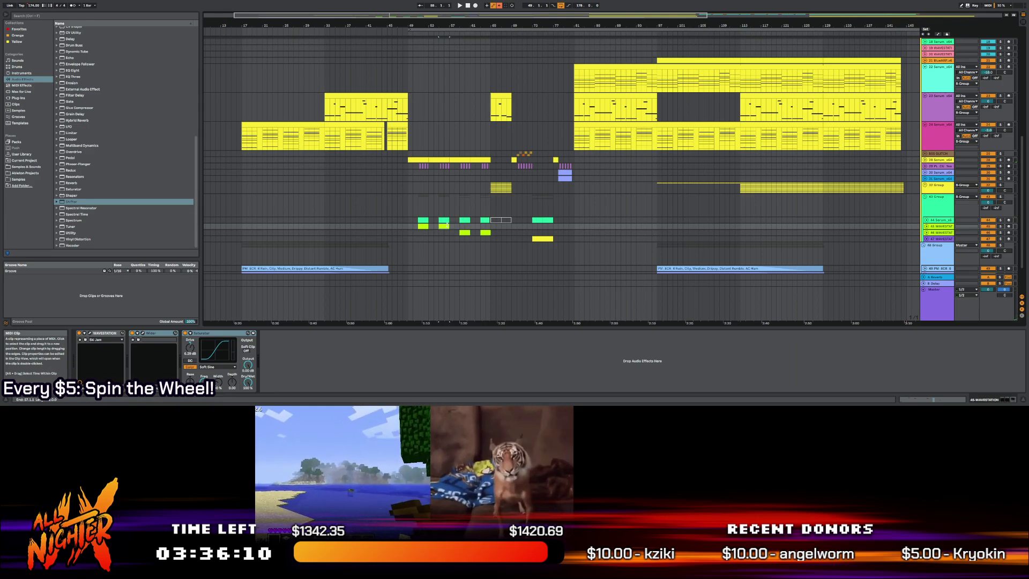
Duplicate the 45 WAVESTATION track together with its clips using Ctrl+D
scroll(449, 226, "down", 1)
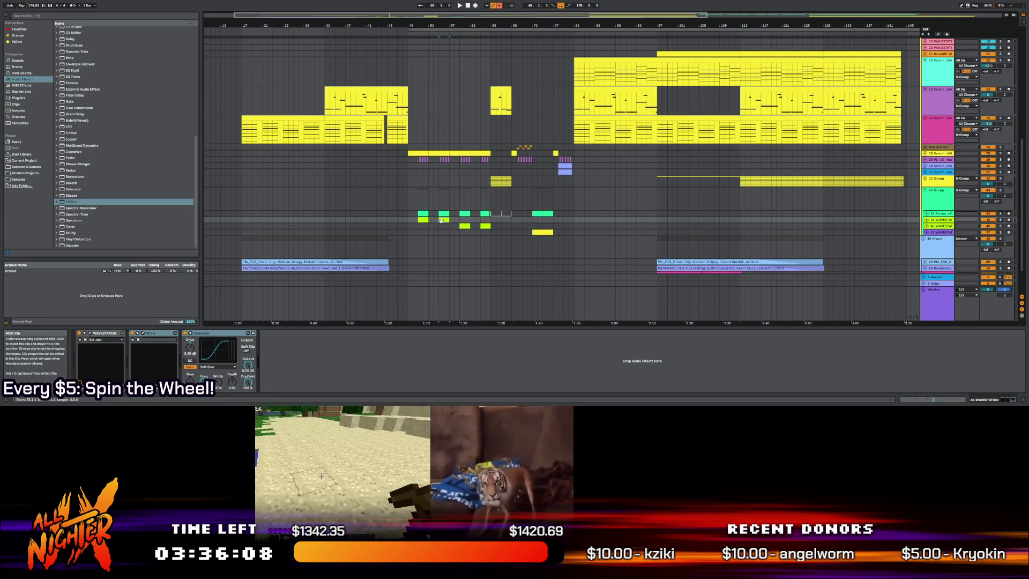
scroll(440, 220, "down", 3)
scroll(444, 214, "down", 2)
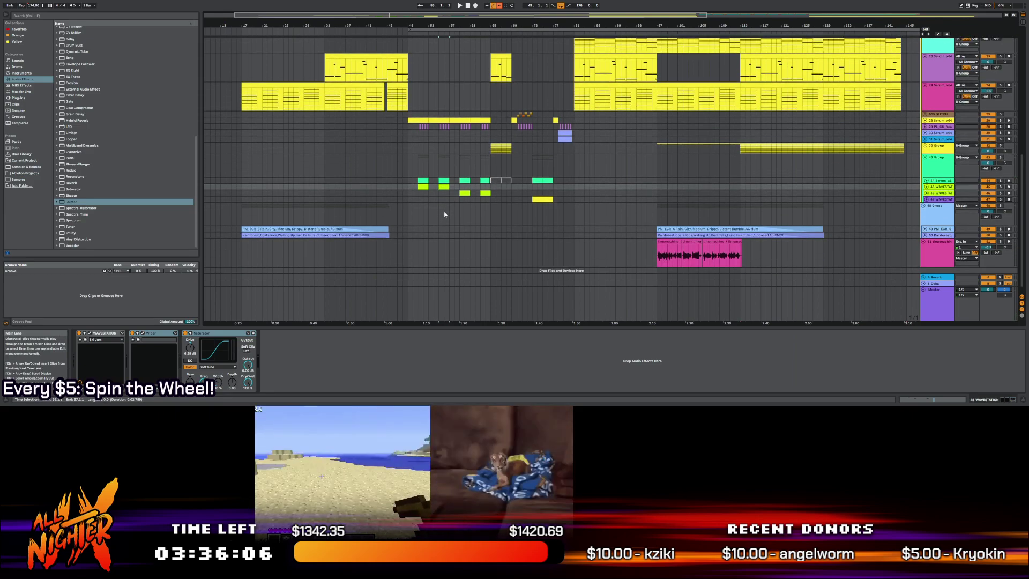
scroll(444, 214, "up", 2)
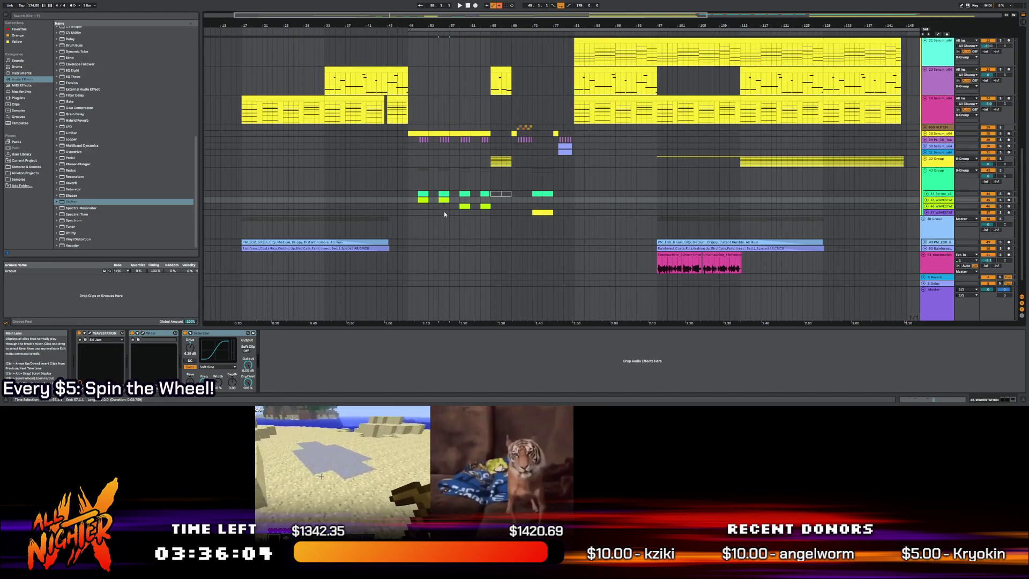
scroll(444, 211, "up", 1)
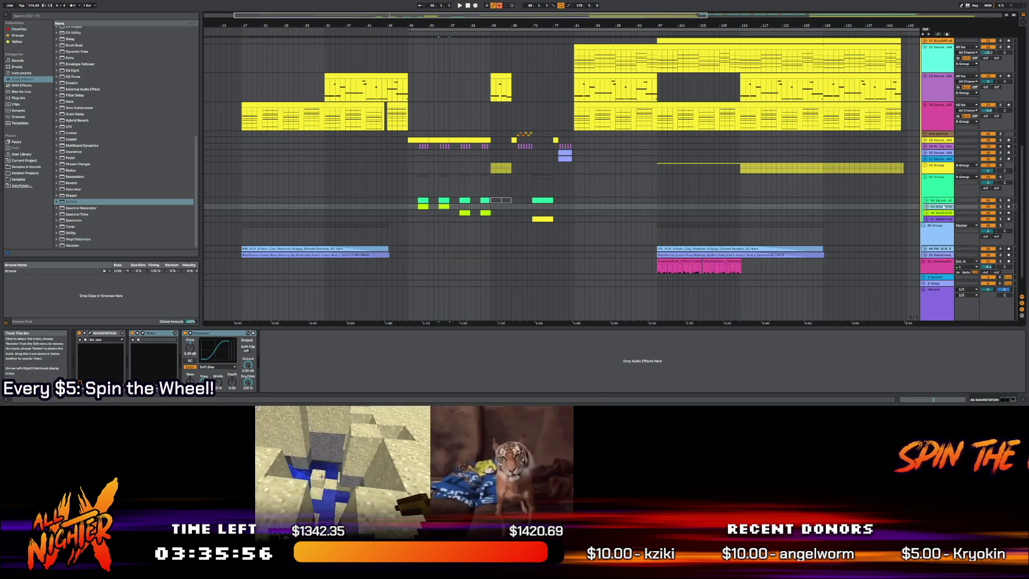
key("ctrl+d")
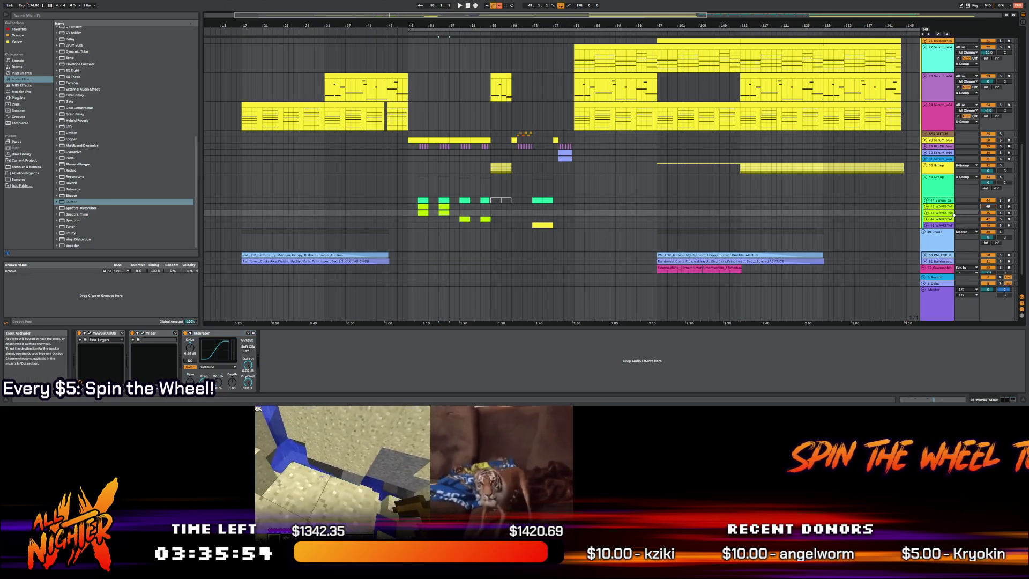
Open the copy's Korg Wavestation and filter its patch browser to the Brass category
left_click(90, 333)
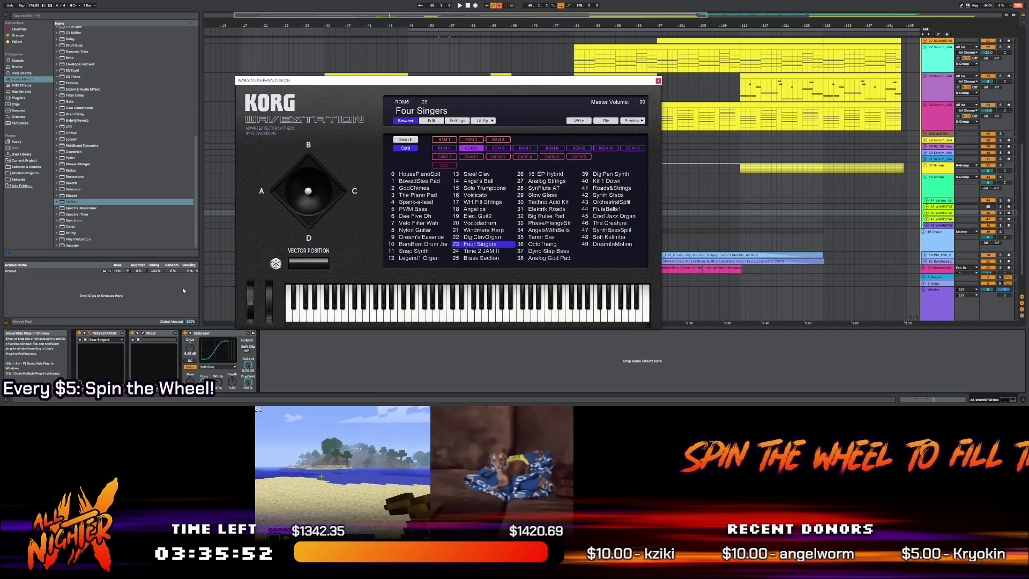
left_click(405, 139)
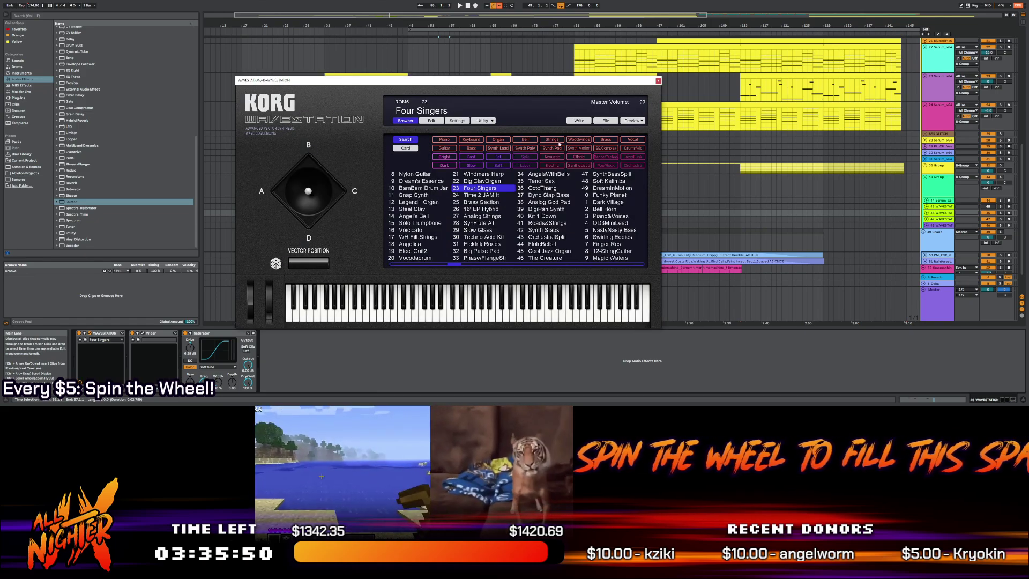
left_click(606, 139)
left_click_drag(538, 82, 809, 115)
Audition the Brass Section, Group Sax and WS Horns patches during playback
key("space")
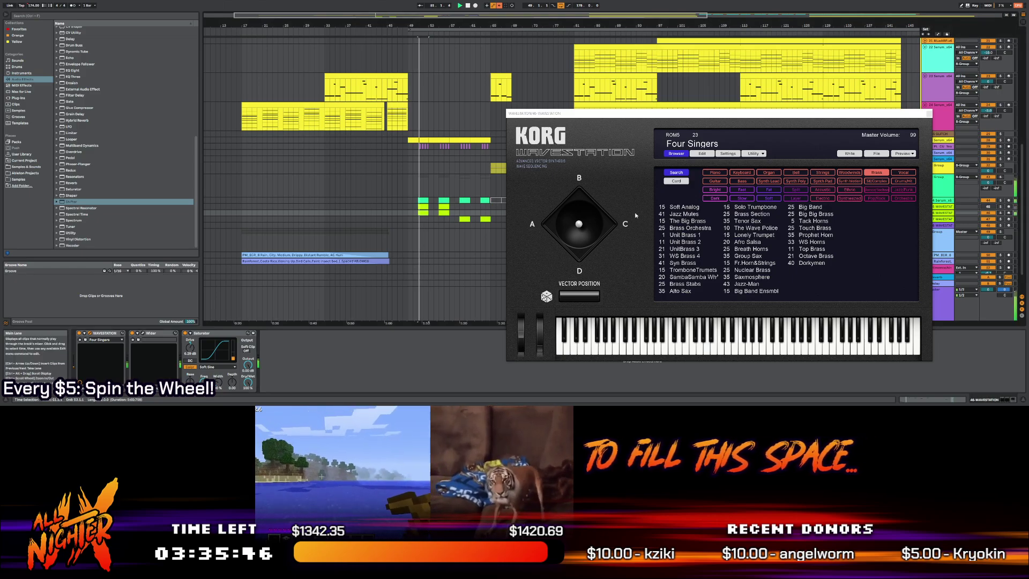
left_click(750, 214)
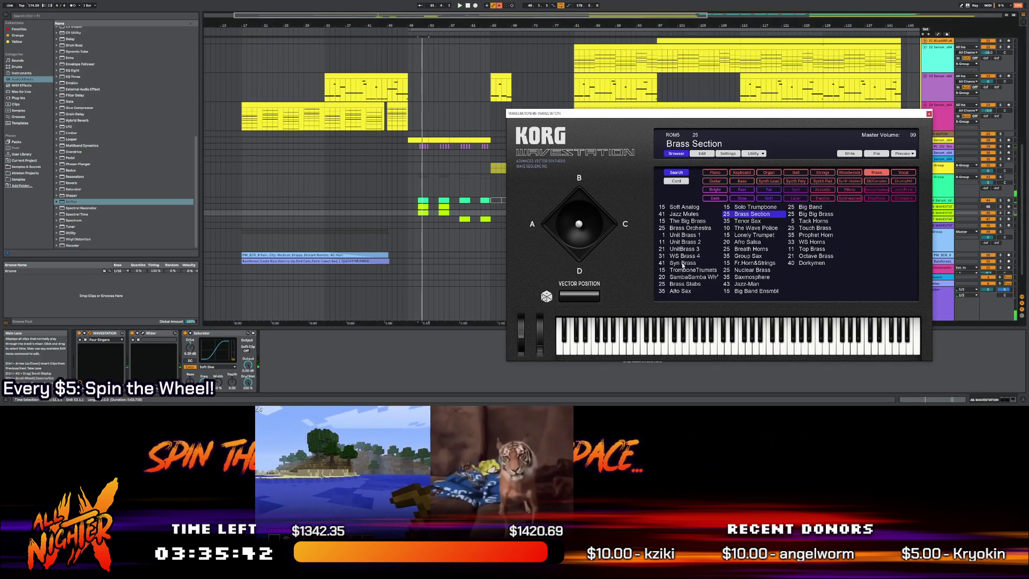
left_click(746, 257)
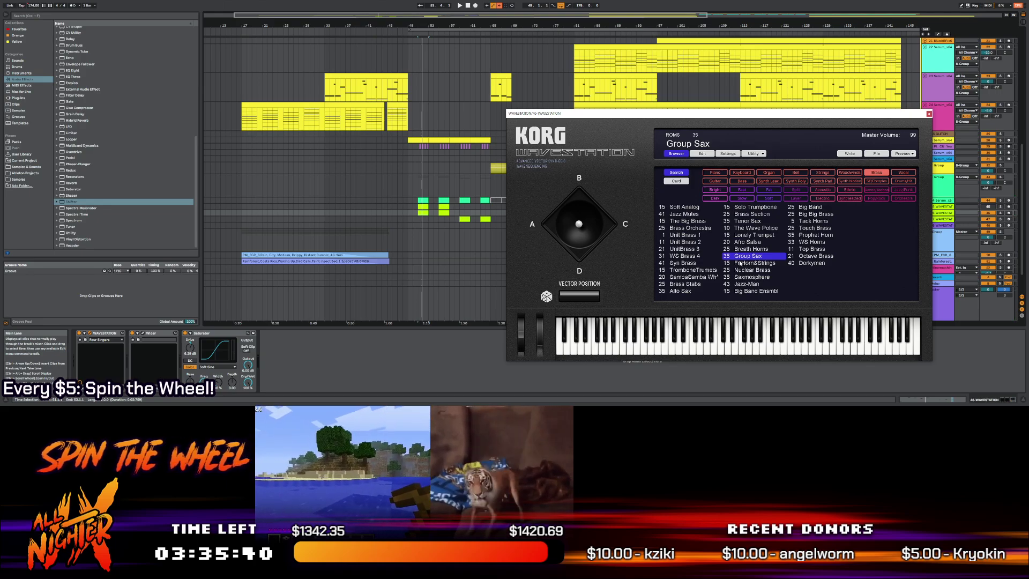
key("space")
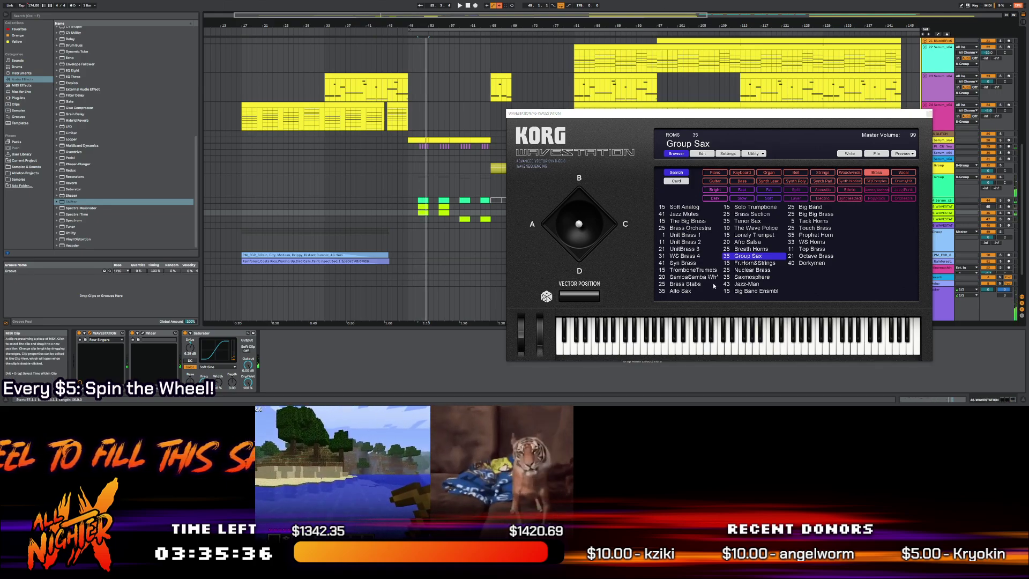
left_click(807, 242)
key("space")
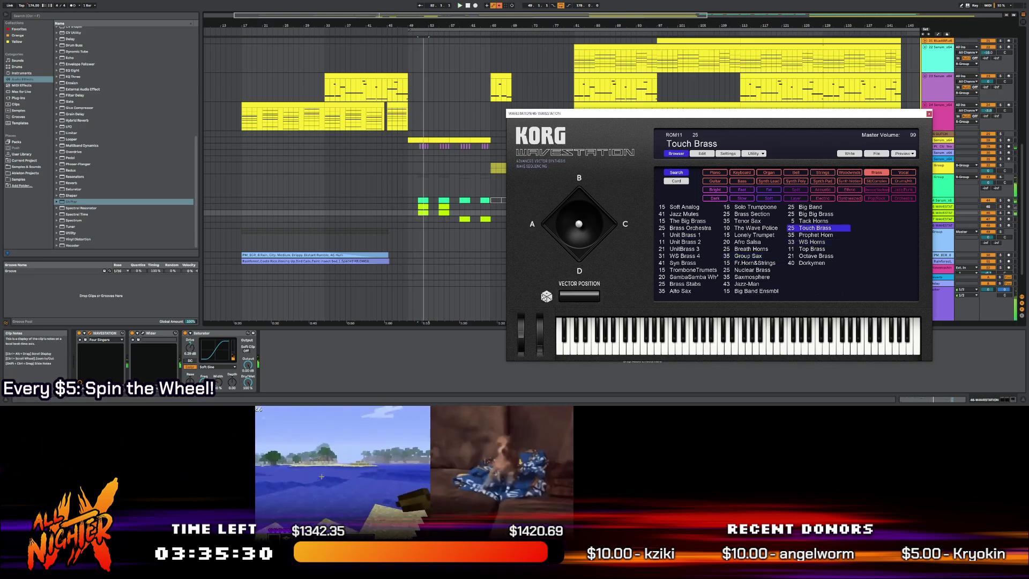
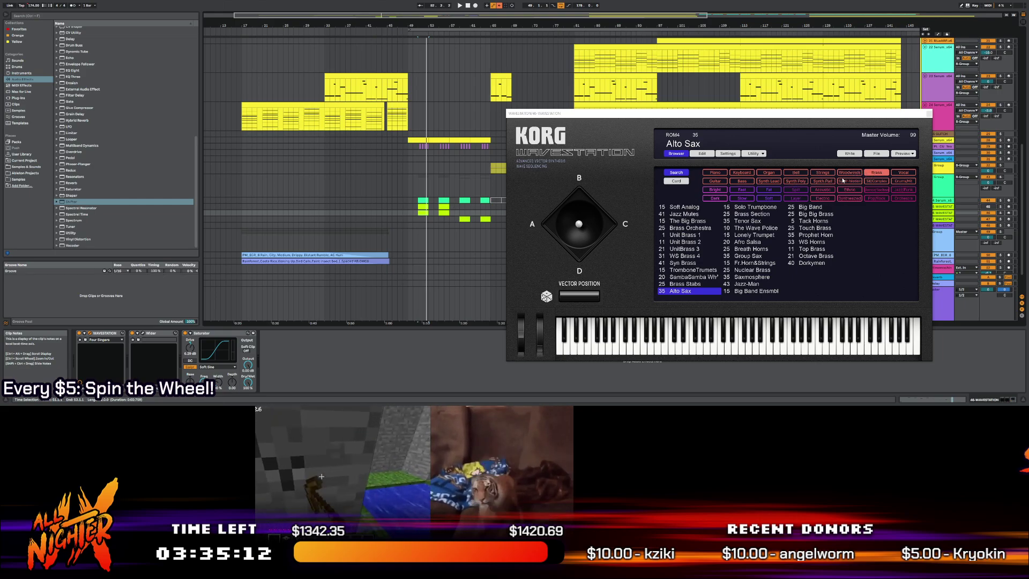
Try the SawStrings and Strings 2 string patches, settle on Pizzicato, and close the Wavestation window
left_click(826, 173)
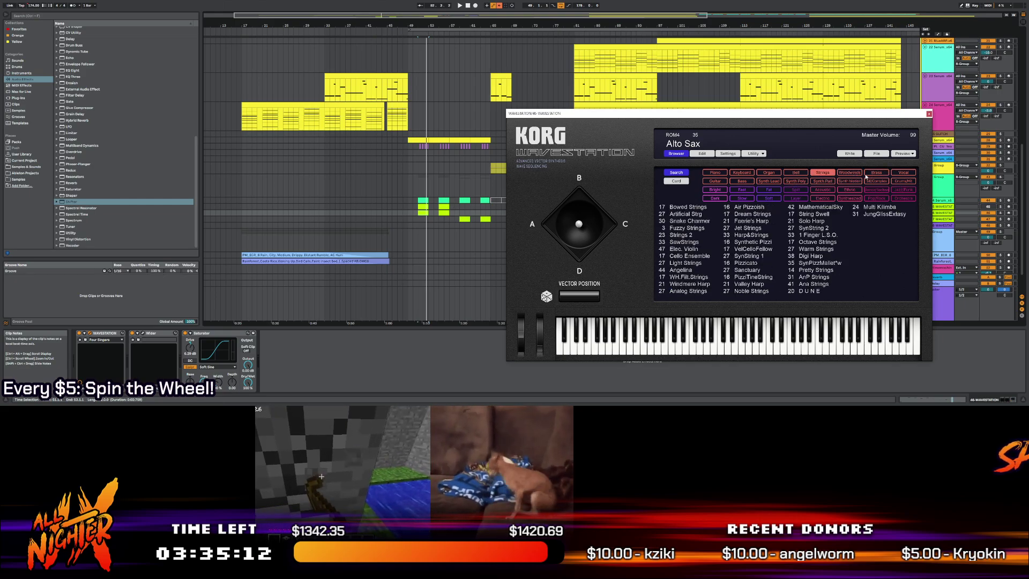
left_click(683, 241)
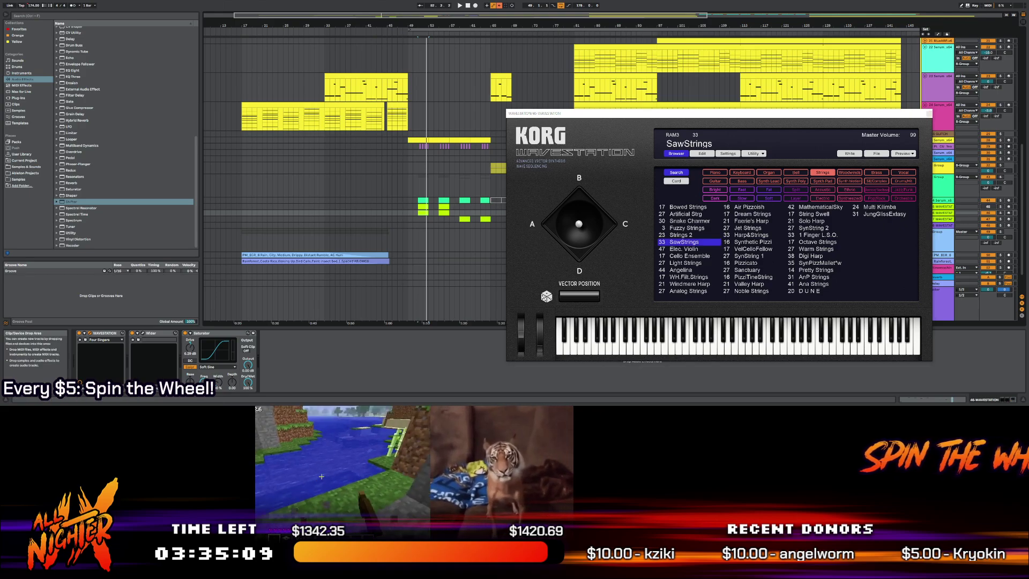
left_click(685, 236)
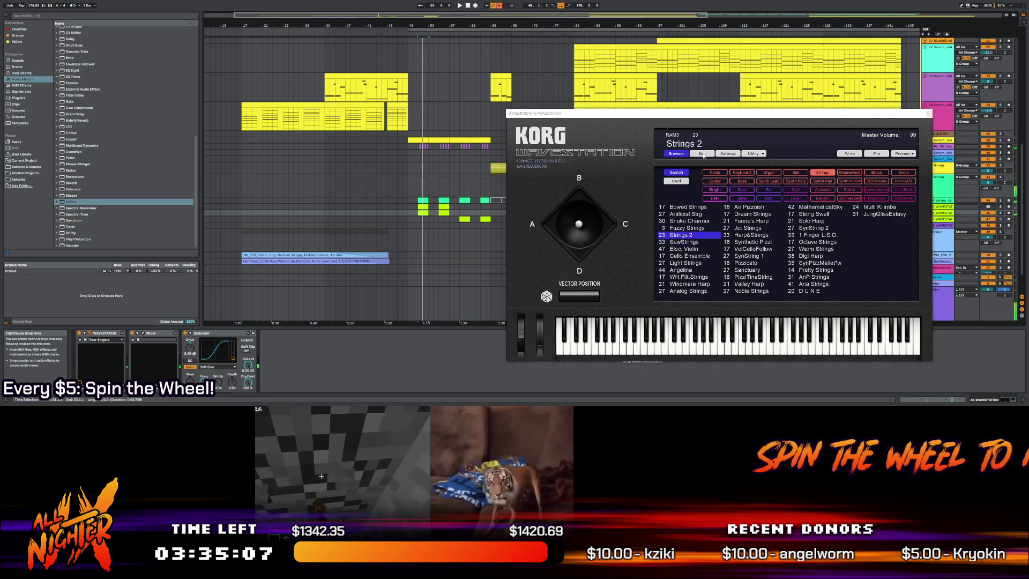
left_click(745, 263)
key("space")
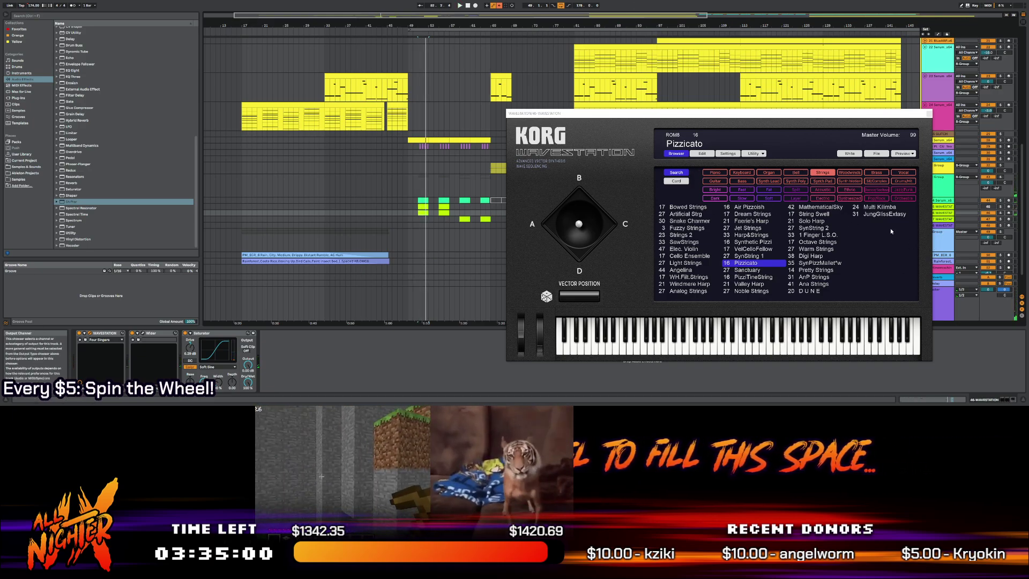
left_click(929, 114)
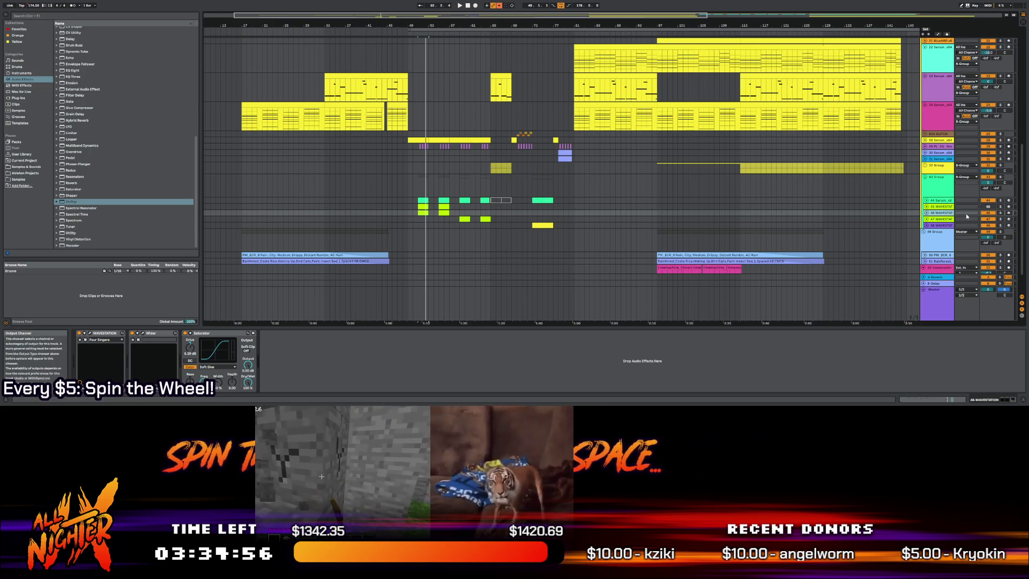
Delete the Wavestation track, start playback and select the bar 17–33 clip on track 24
key("Delete")
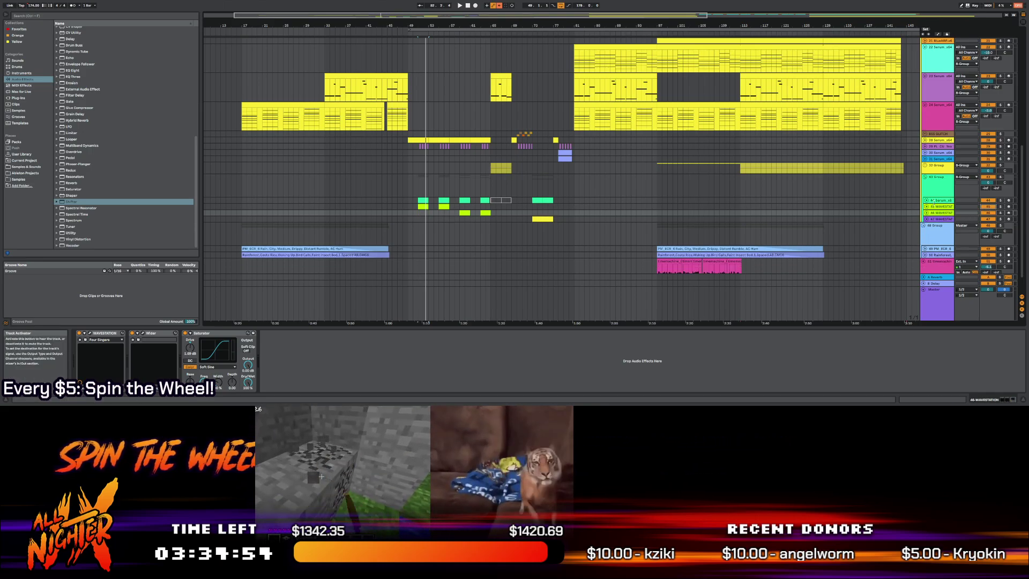
key("space")
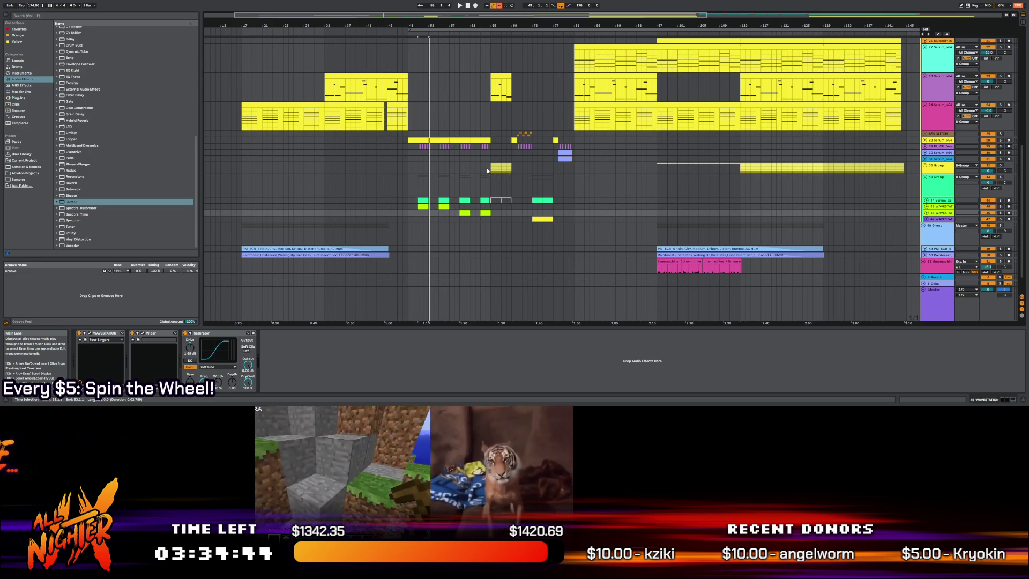
left_click(242, 106)
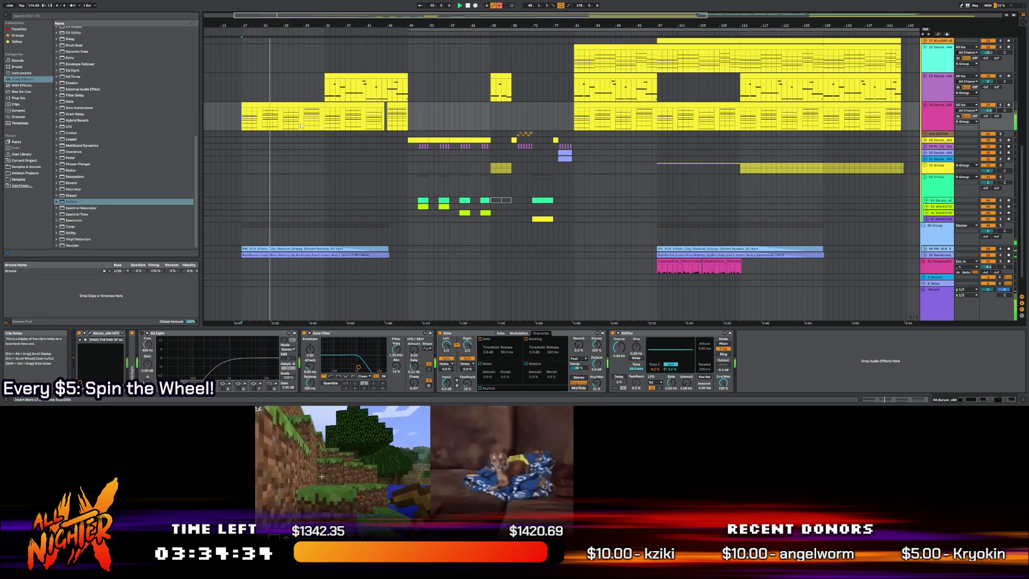
Paste the Vinyl effect onto the DNB HATS track's chain and play from bar 17
scroll(297, 124, "up", 15)
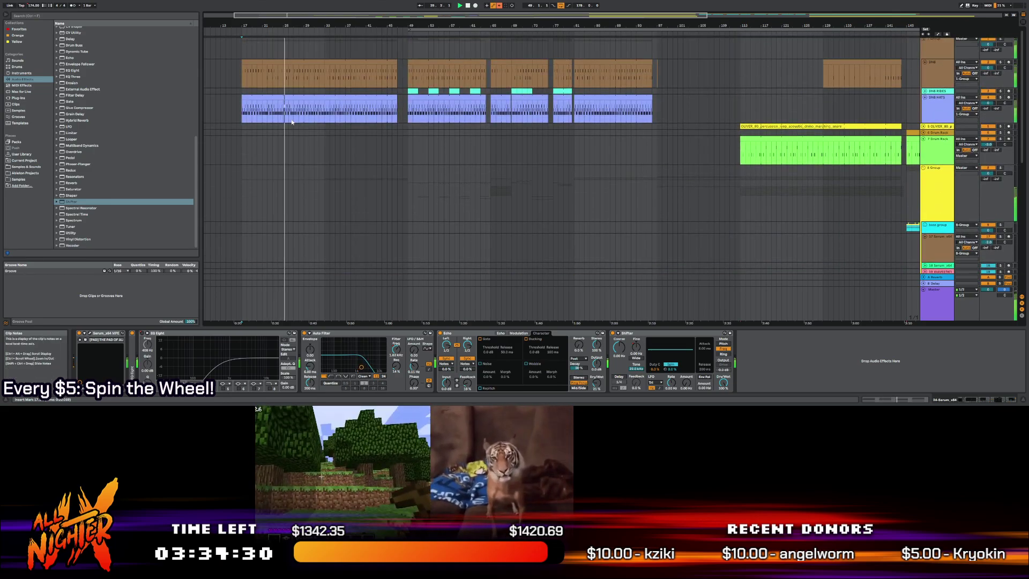
left_click(935, 62)
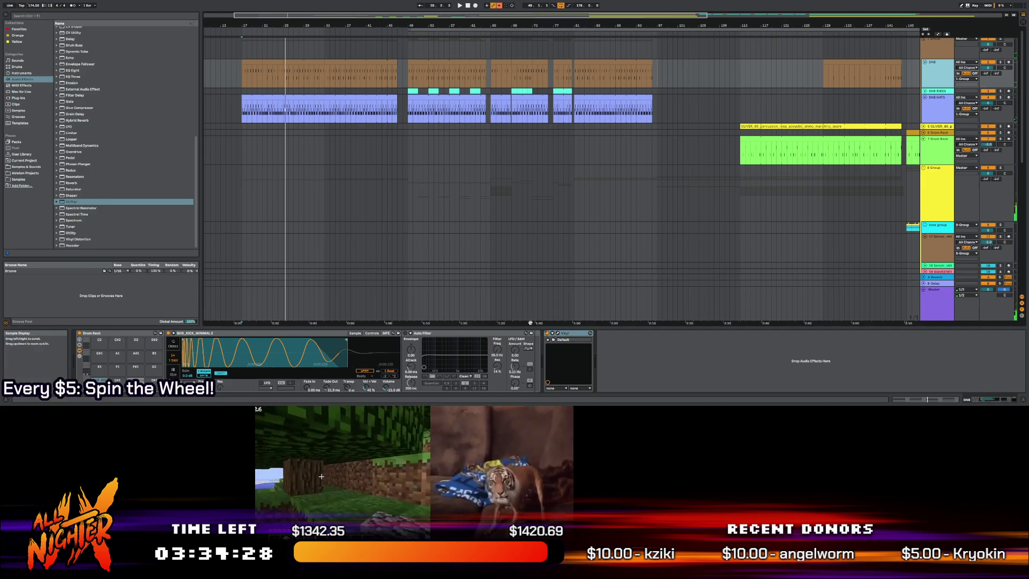
left_click(935, 98)
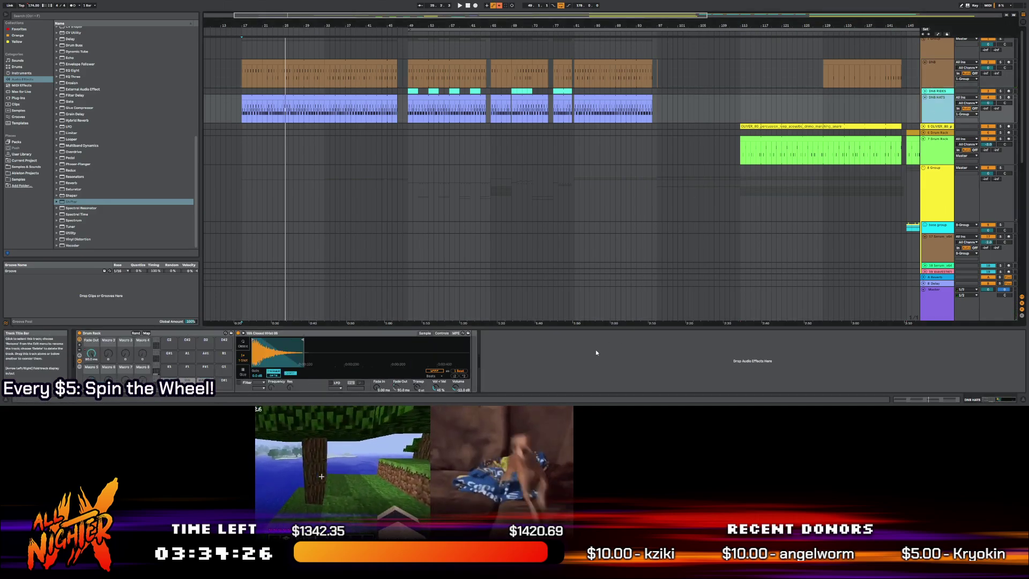
key("ctrl+v")
key("space")
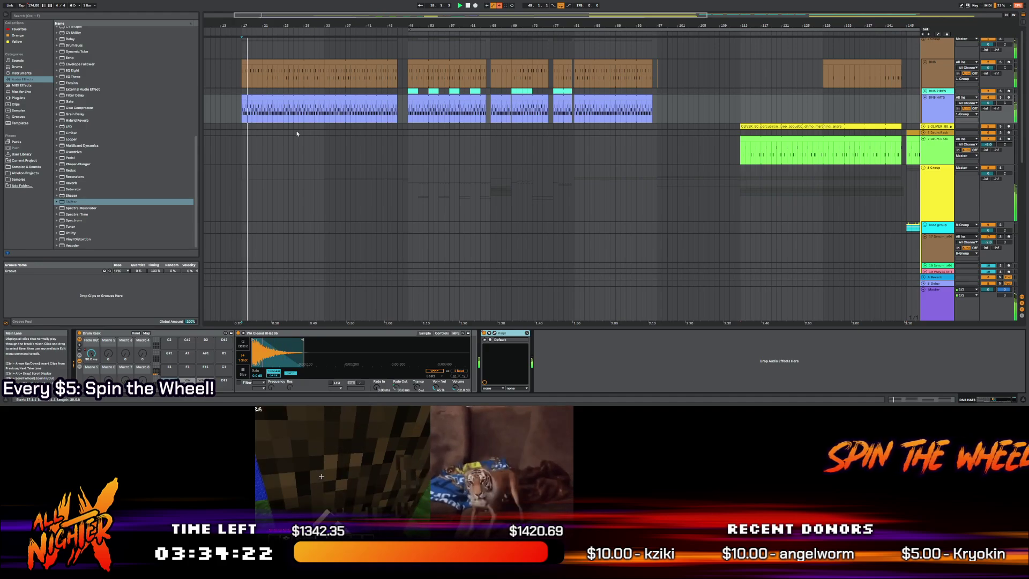
In the Vinyl window, lower wear to 35% and raise warp to 30%
left_click(494, 333)
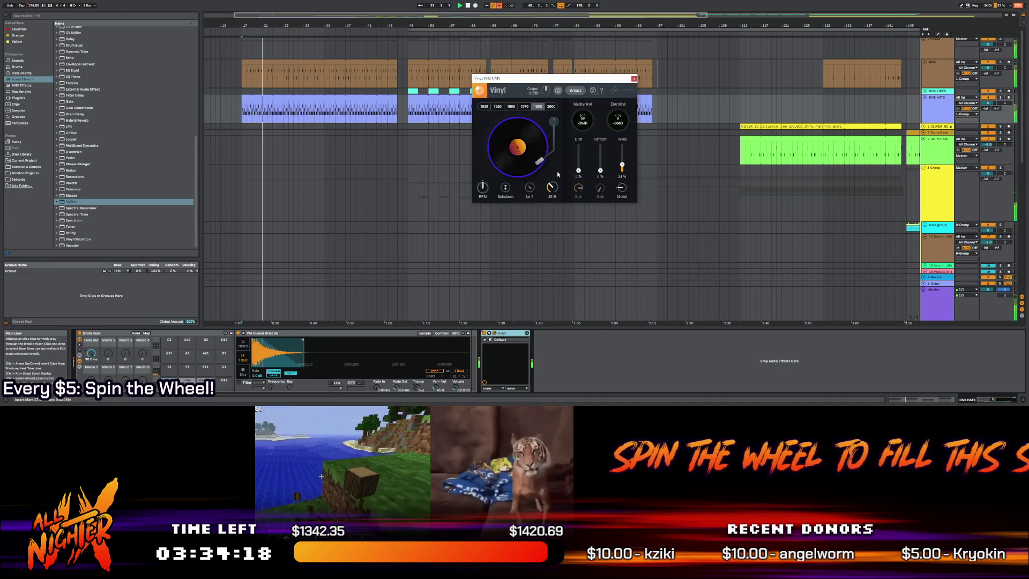
left_click_drag(553, 187, 555, 200)
left_click_drag(622, 164, 623, 162)
left_click(634, 78)
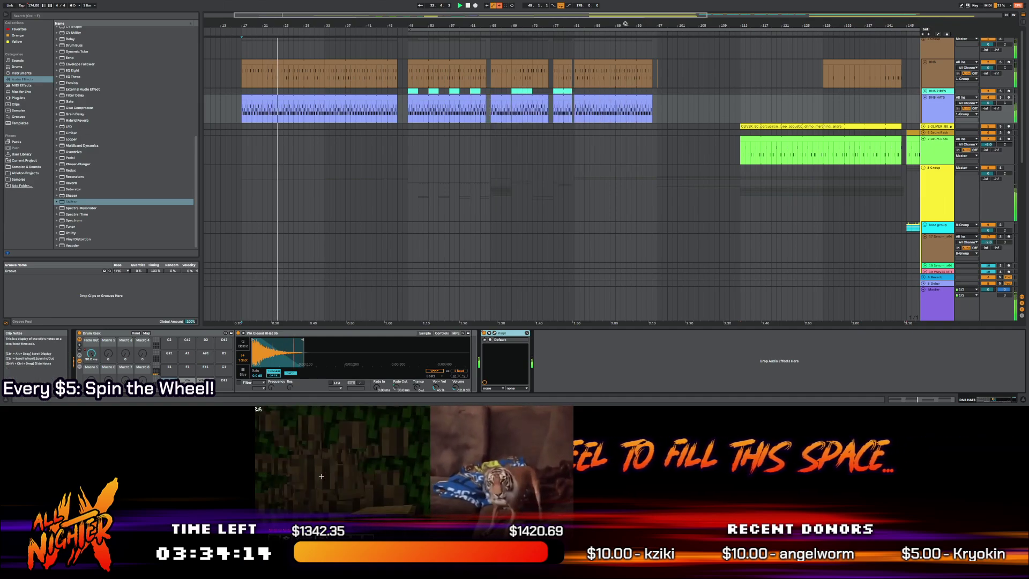
scroll(372, 191, "down", 5)
Create an empty MIDI clip over bars 17–33 on the BlueARP track, then delete it
scroll(406, 207, "down", 2)
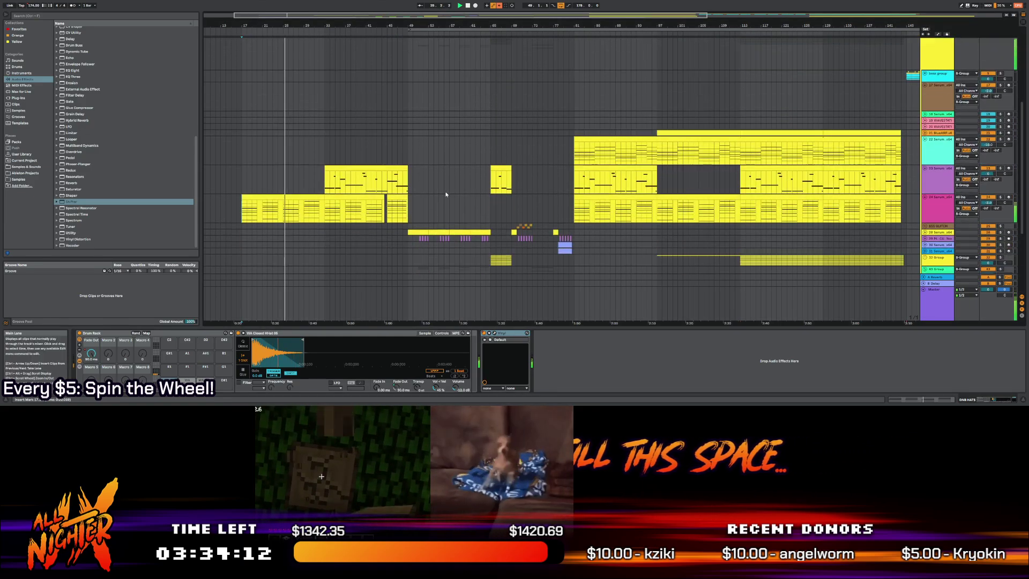
key("space")
left_click(667, 133)
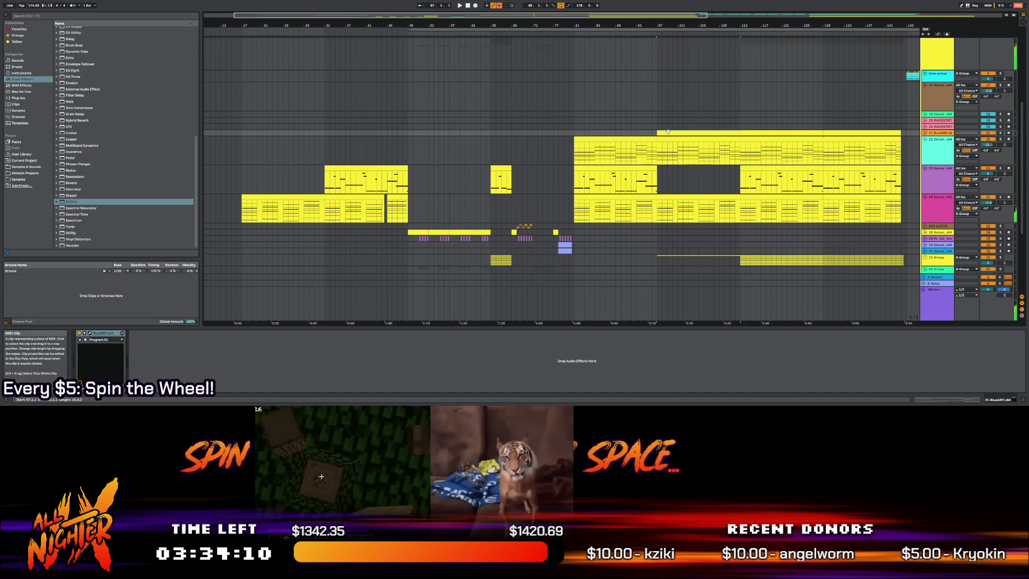
key("ctrl+shift+m")
key("space")
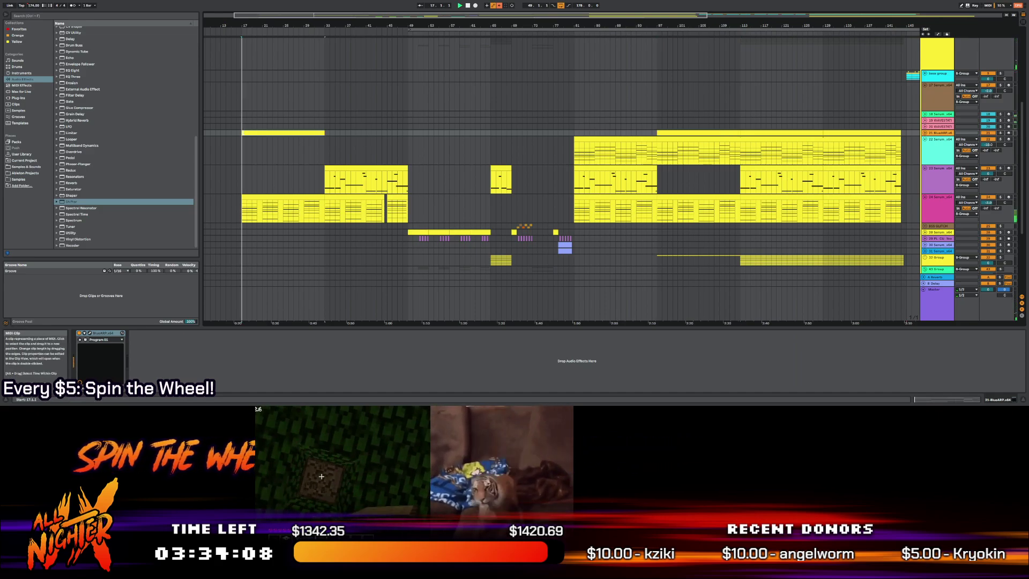
key("Delete")
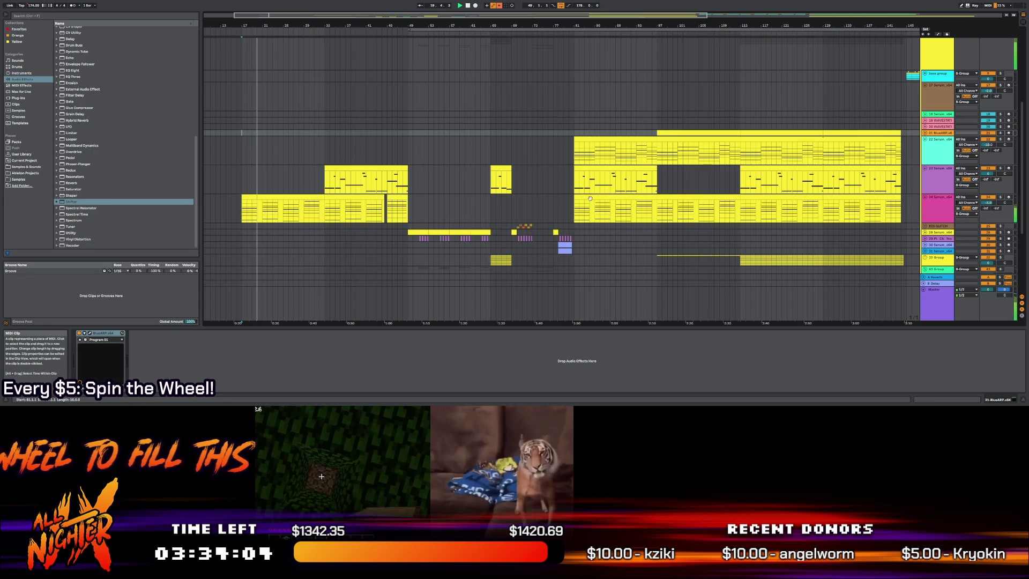
scroll(593, 138, "down", 2)
Unfold 32 Group and reactivate the deactivated bars 17–33 clip on track 33
left_click(925, 225)
scroll(881, 229, "down", 2)
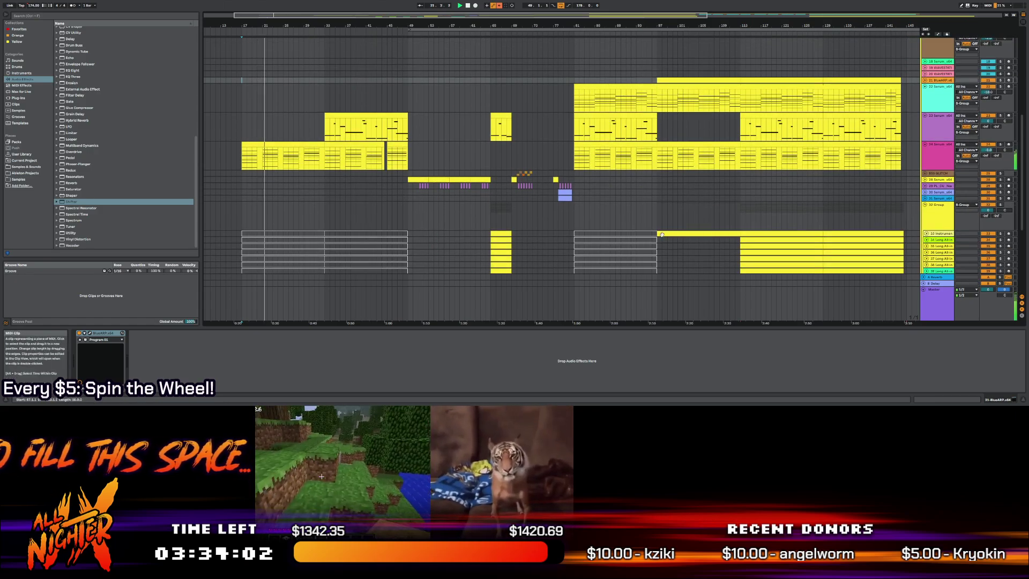
left_click(695, 234)
left_click(256, 234)
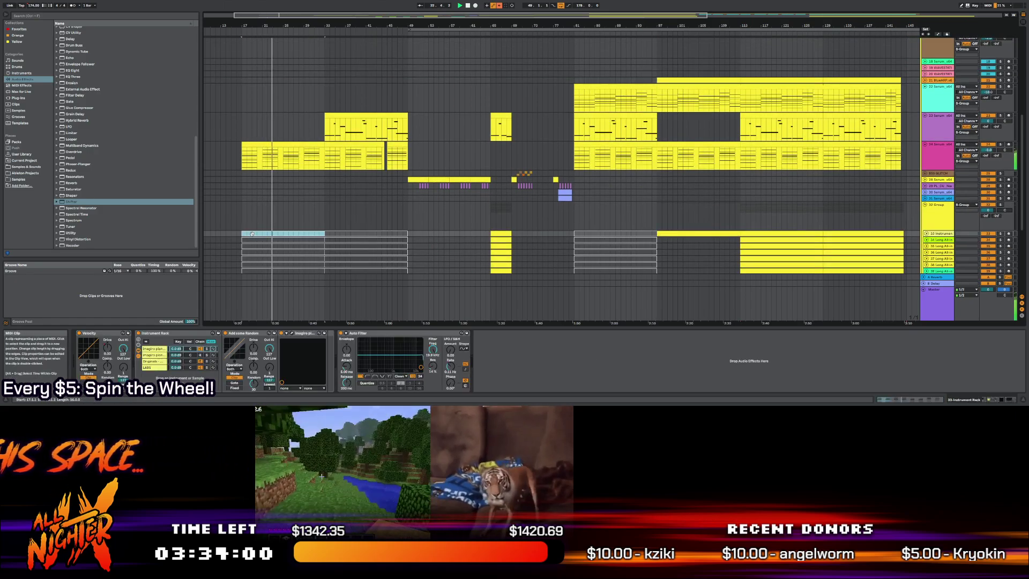
key("0")
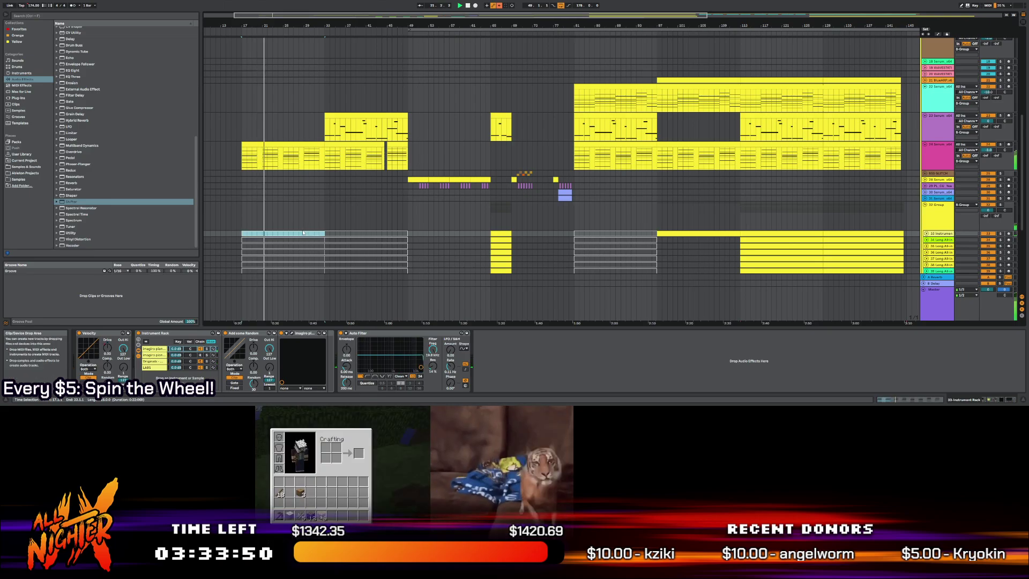
Fold 32 Group back up and select the 23 Serum track
scroll(926, 233, "down", 1)
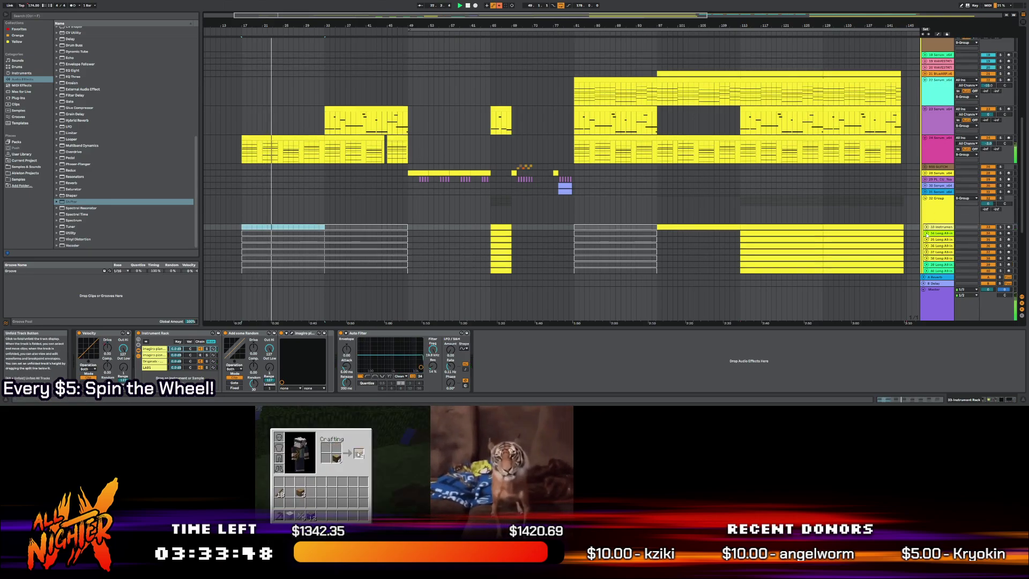
left_click(927, 193)
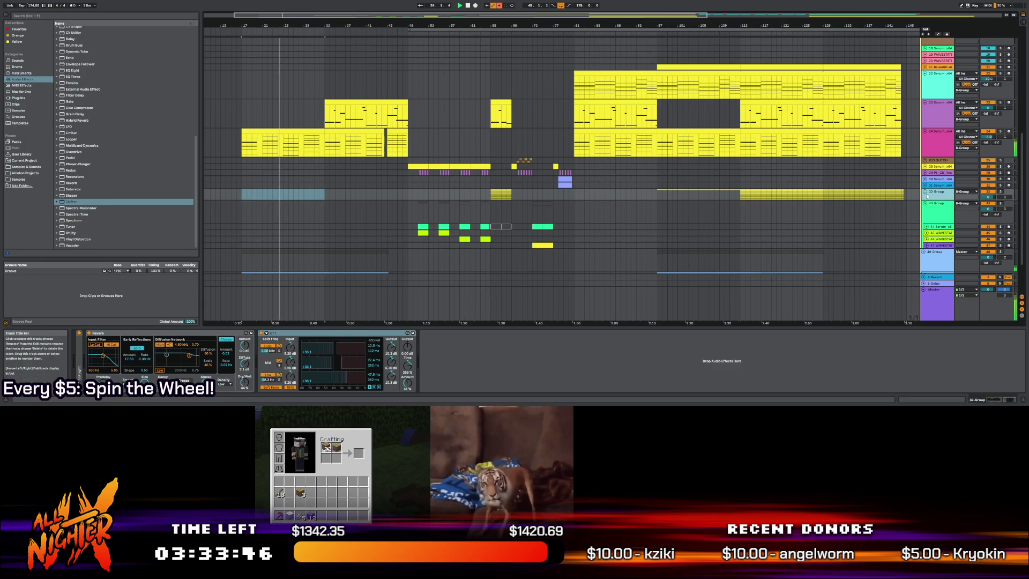
scroll(366, 228, "down", 4)
scroll(390, 198, "up", 1)
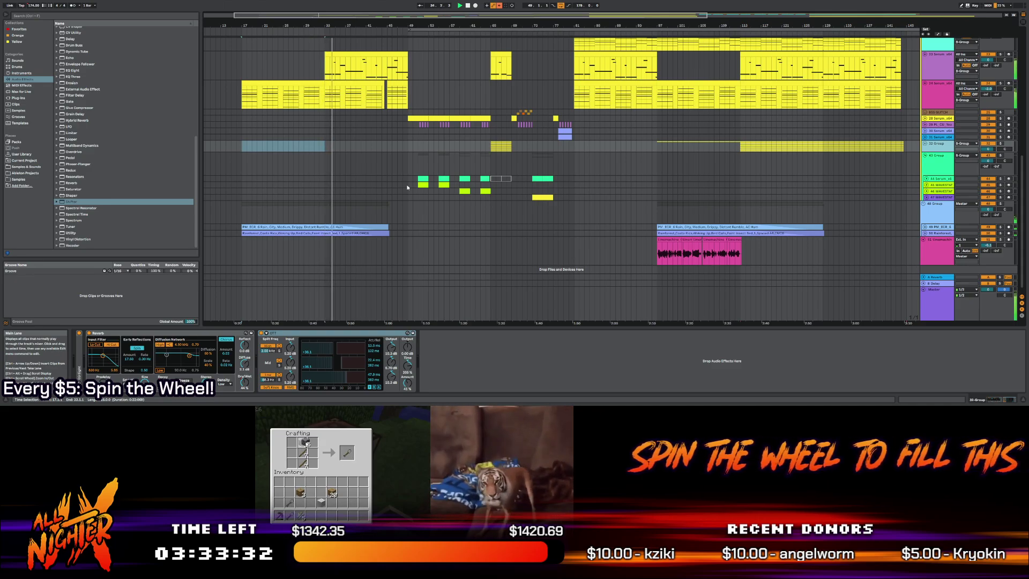
scroll(333, 134, "up", 3)
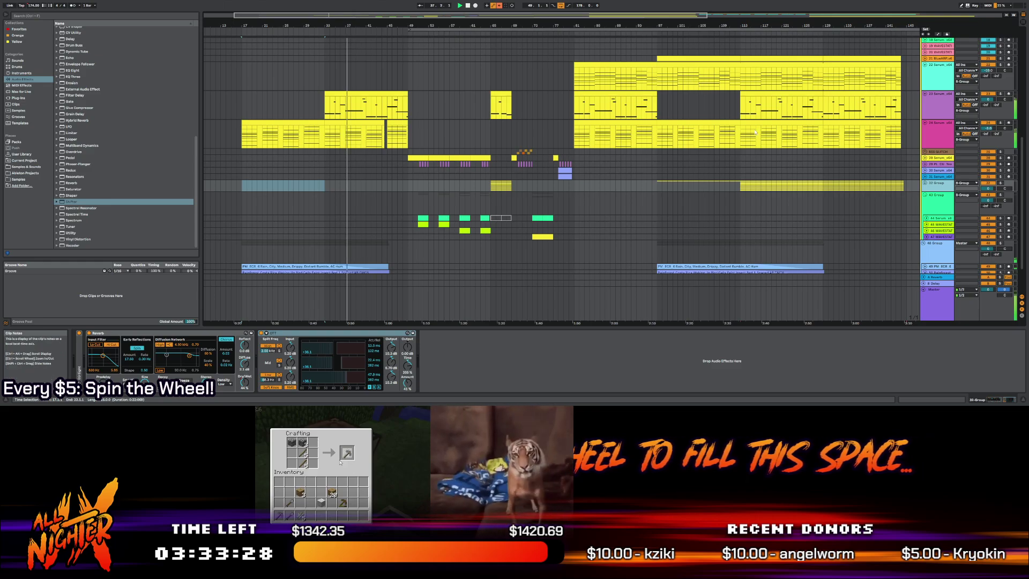
left_click(939, 105)
Show automation, select bars 33–48 in track 23's lane, then hide automation and clear the selection
key("a")
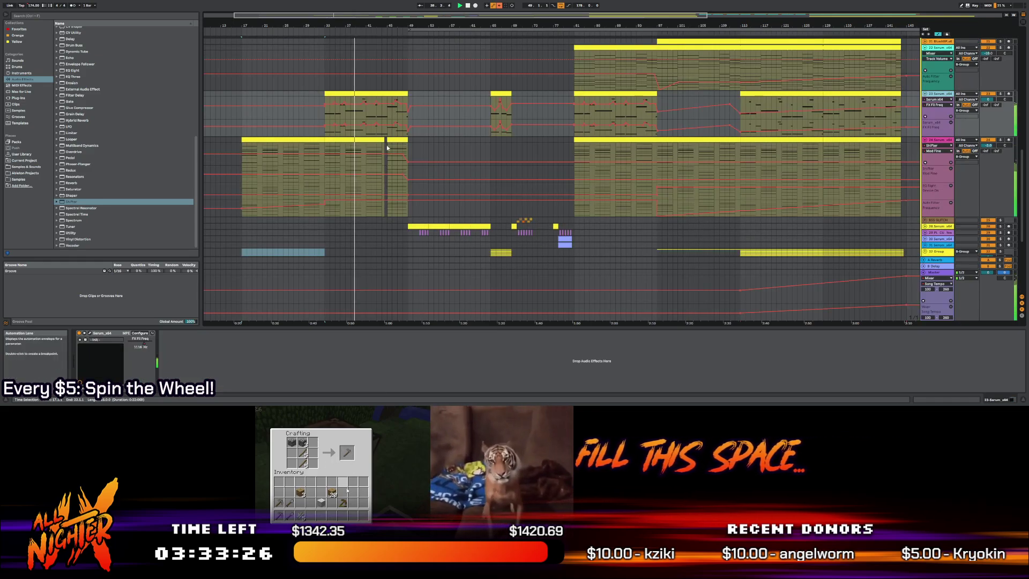
left_click(325, 132)
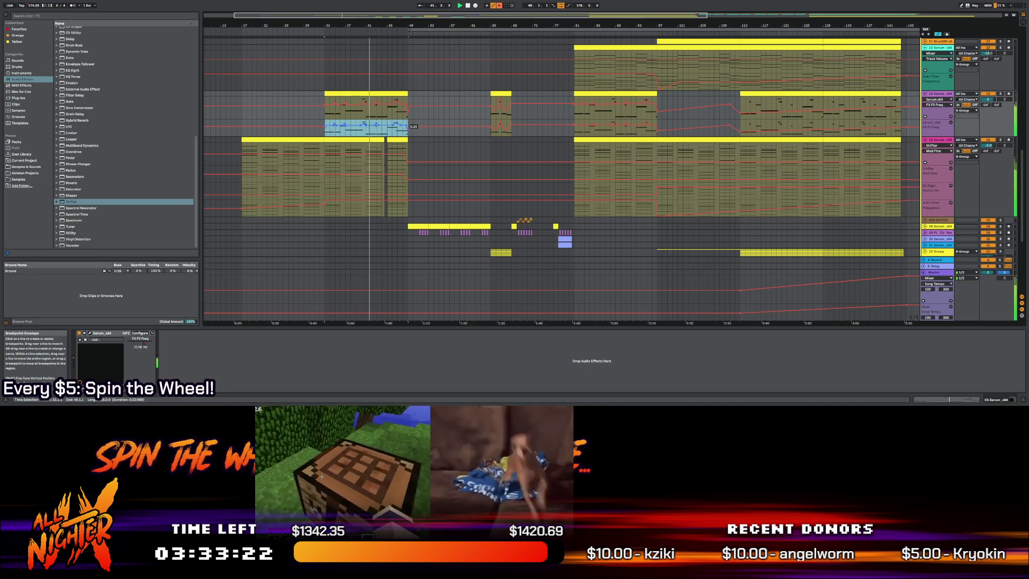
key("a")
left_click(410, 121)
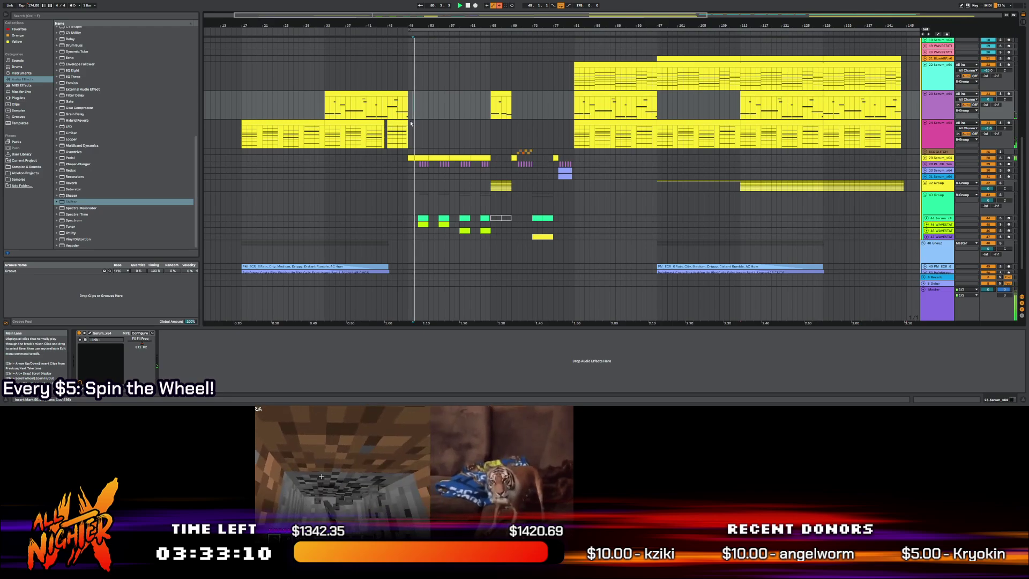
Select track 22 to view its effects and play from bar 33
key("space")
scroll(410, 121, "up", 3)
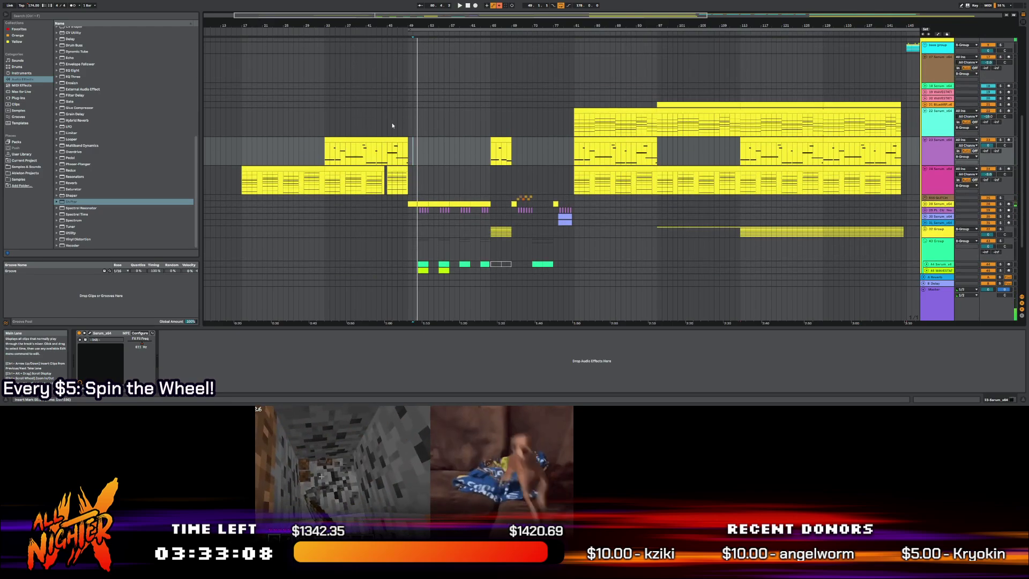
left_click(324, 128)
left_click(323, 130)
key("space")
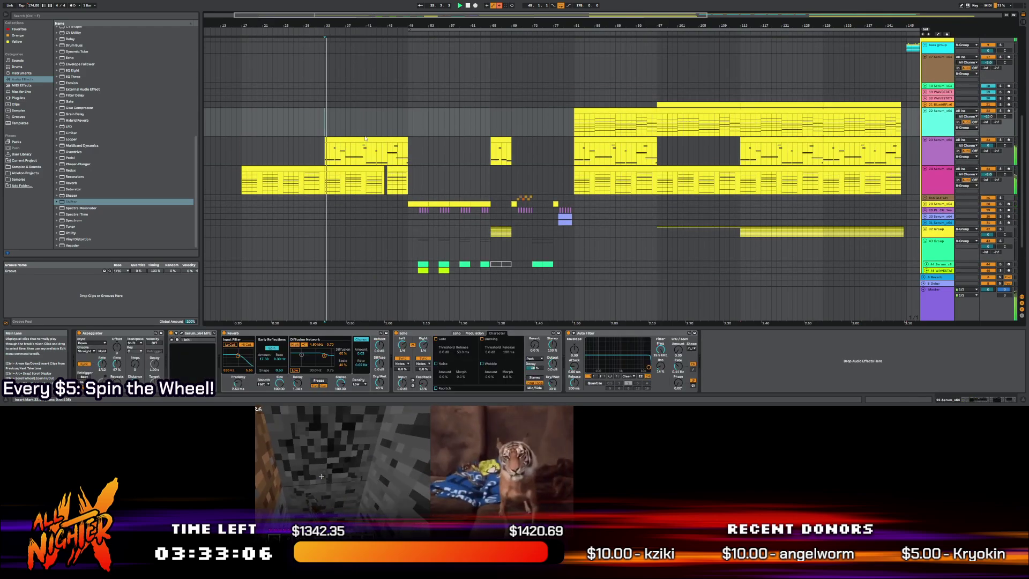
Select the DNB drum track and set the play position to bar 49
scroll(348, 142, "up", 1)
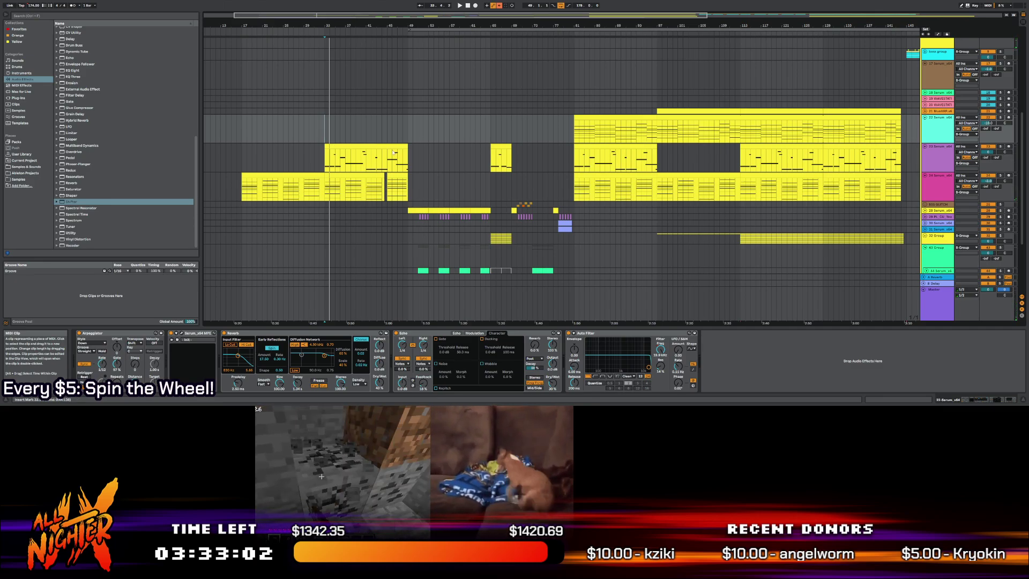
scroll(390, 149, "up", 10)
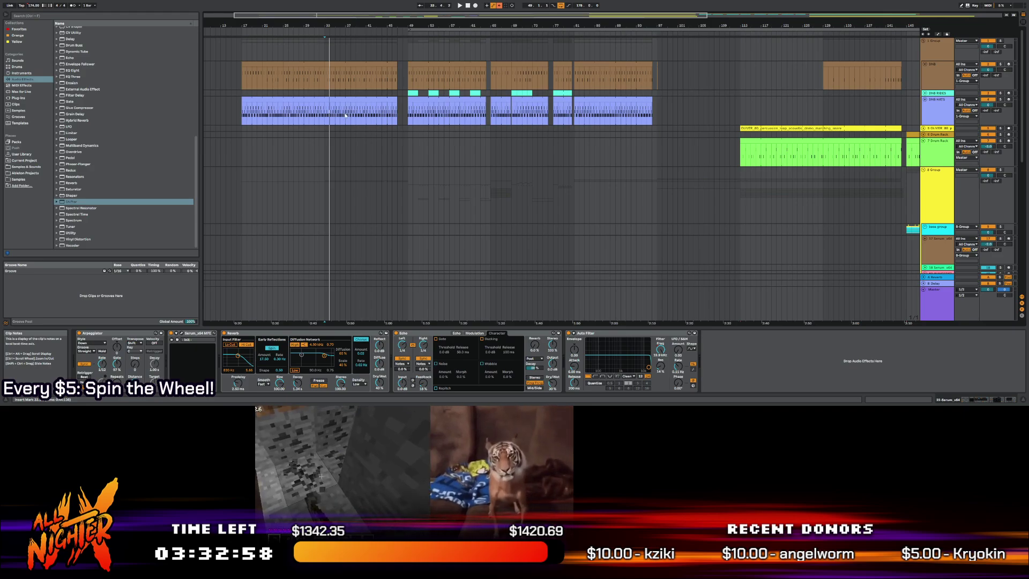
left_click(930, 73)
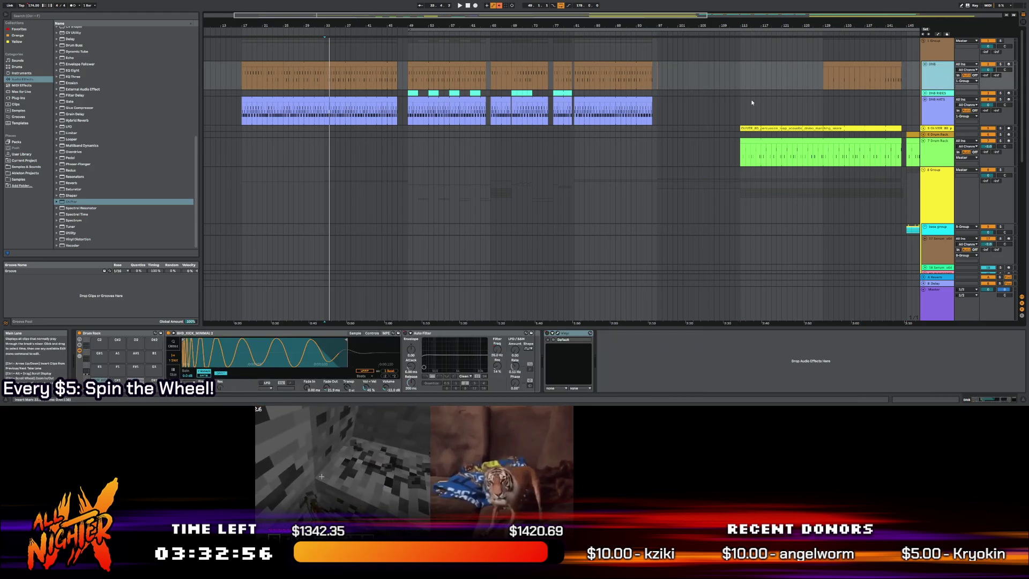
left_click(405, 77)
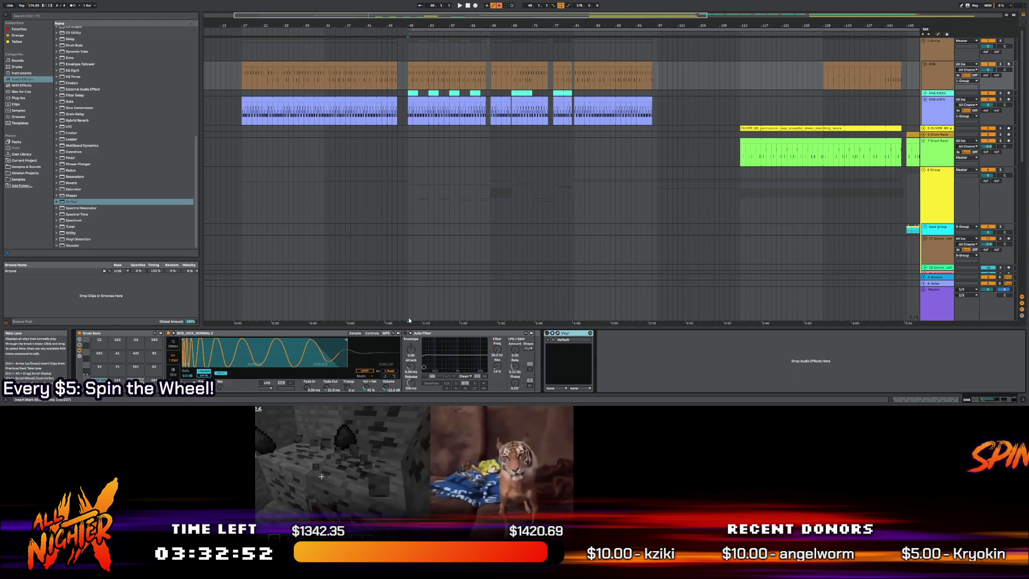
Add EQ Eight to the DNB drums with a 55 Hz low cut and a 4 dB dip at 5.62 kHz
left_click_drag(74, 71, 613, 366)
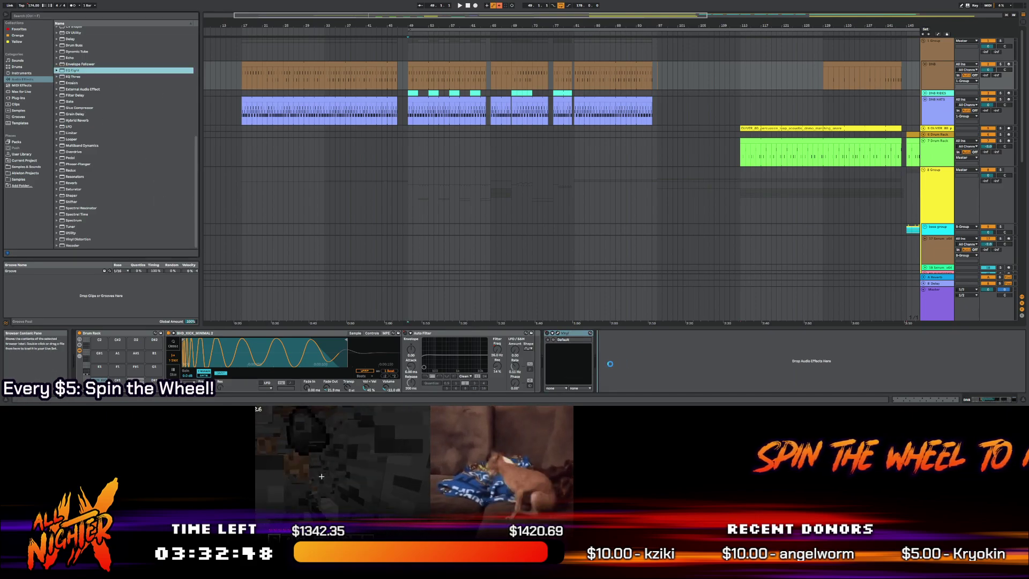
left_click(620, 353)
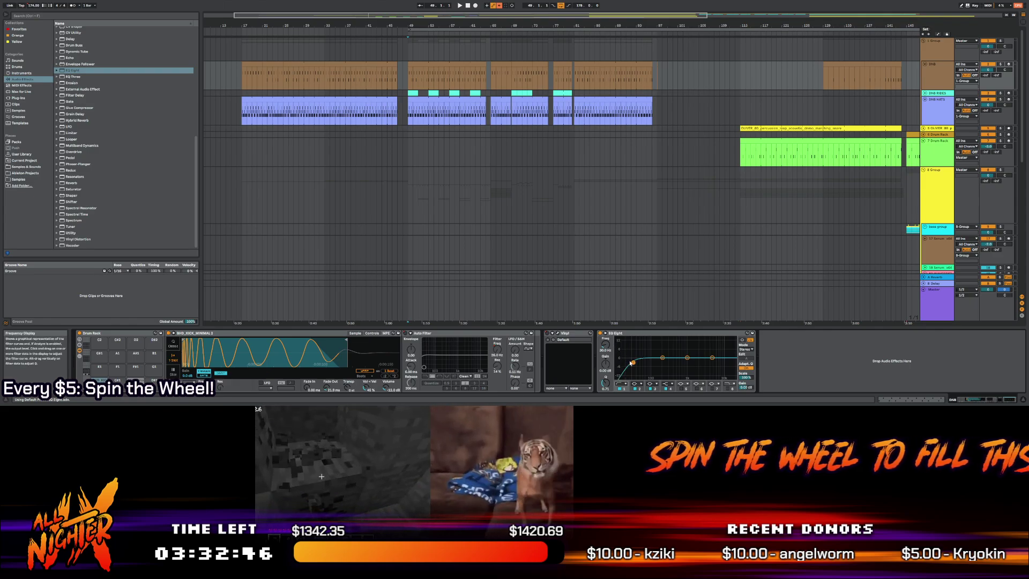
key("space")
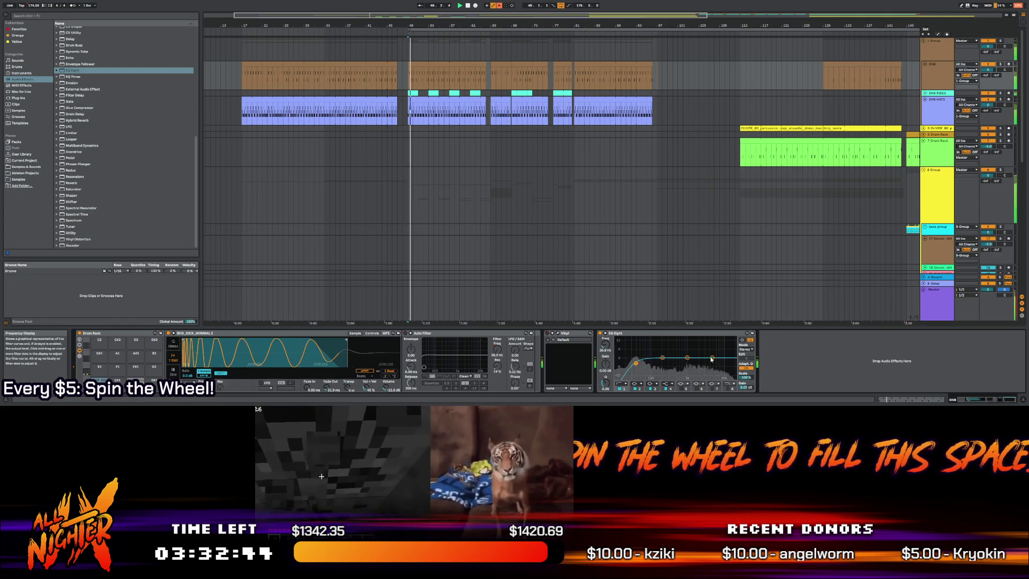
key("space")
left_click(370, 64)
key("space")
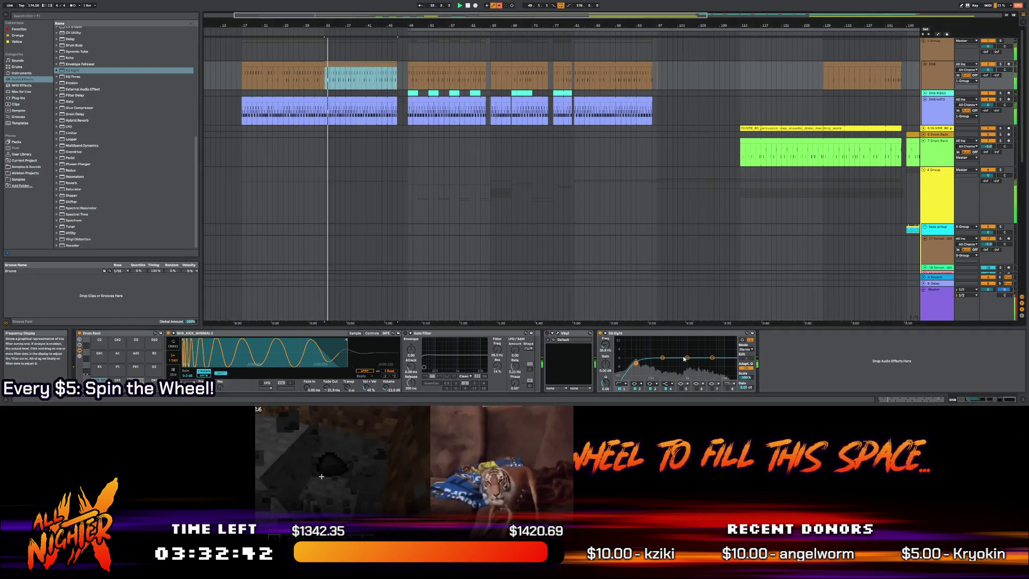
left_click_drag(636, 364, 633, 364)
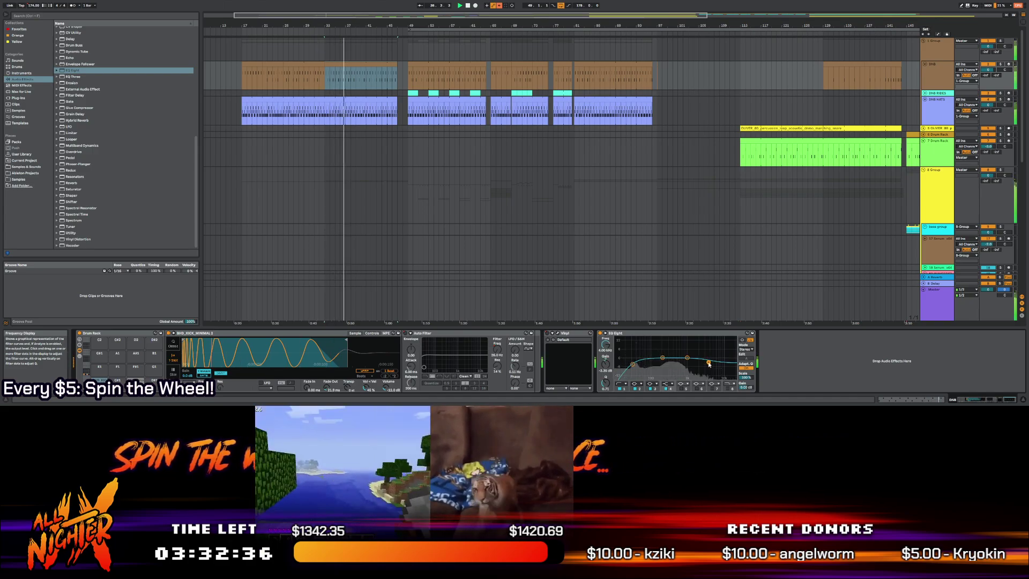
left_click_drag(709, 365, 714, 366)
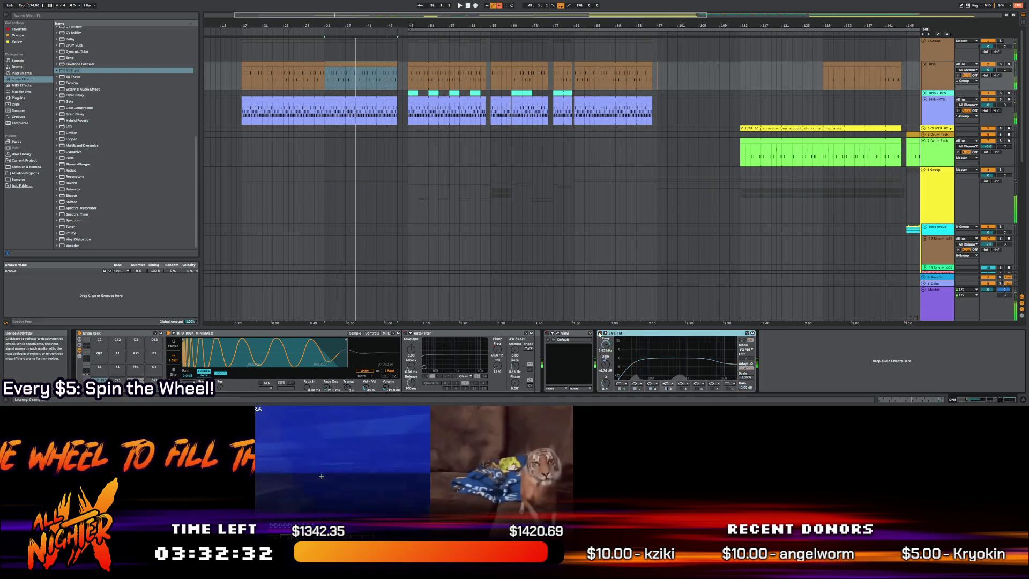
Show EQ Eight's automation lanes and add a step to the envelope
right_click(602, 334)
left_click(613, 340)
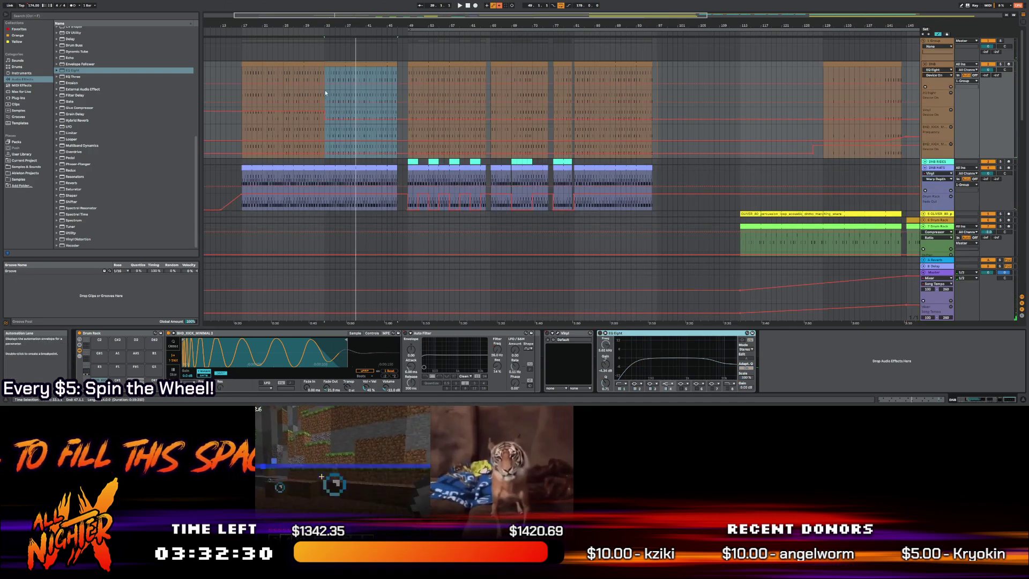
left_click(398, 100)
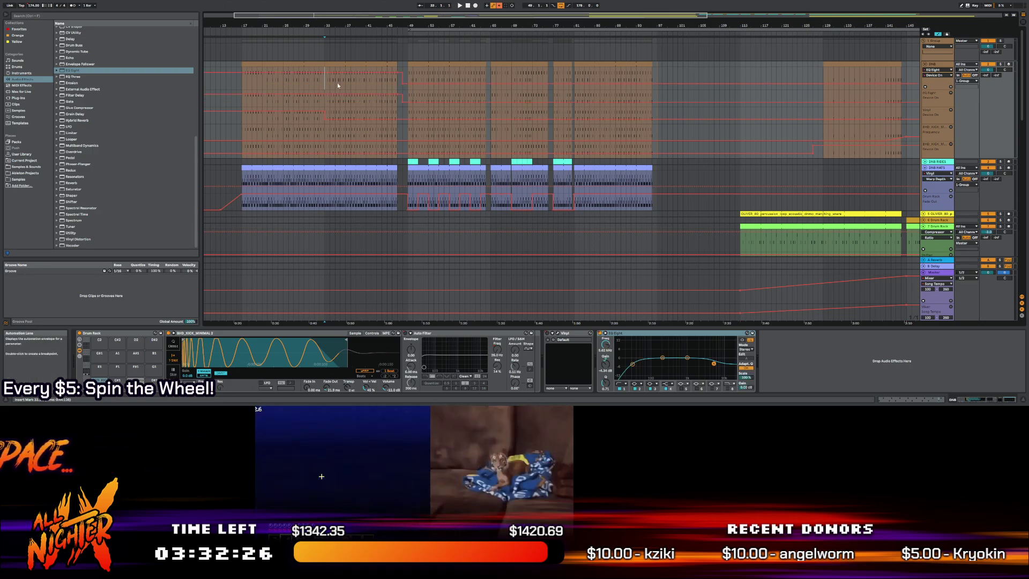
key("space")
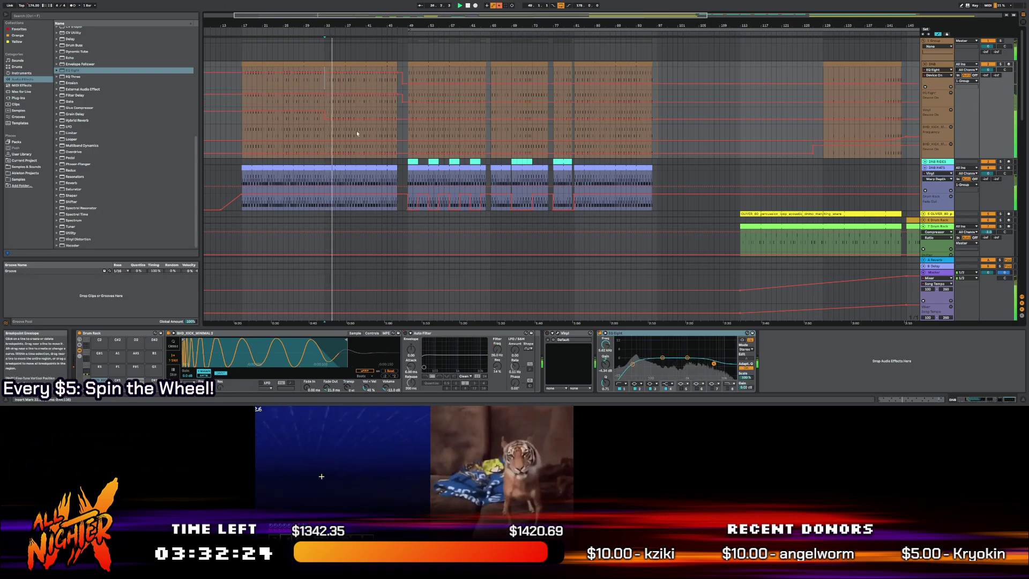
scroll(377, 113, "down", 1)
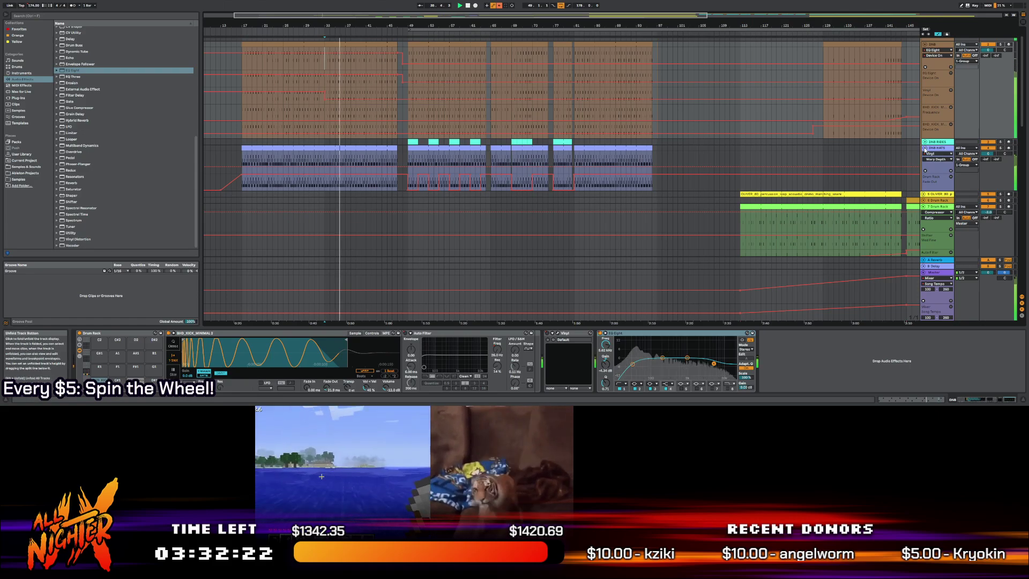
Fold all tracks, select Serum track 23, and toggle automation view on then off
left_click(924, 149, "alt")
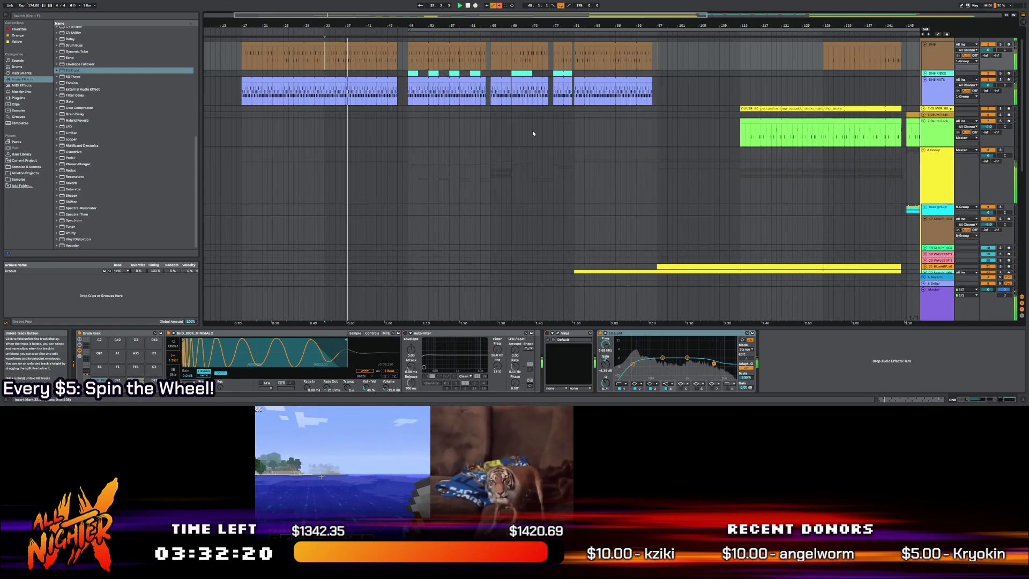
scroll(411, 96, "down", 6)
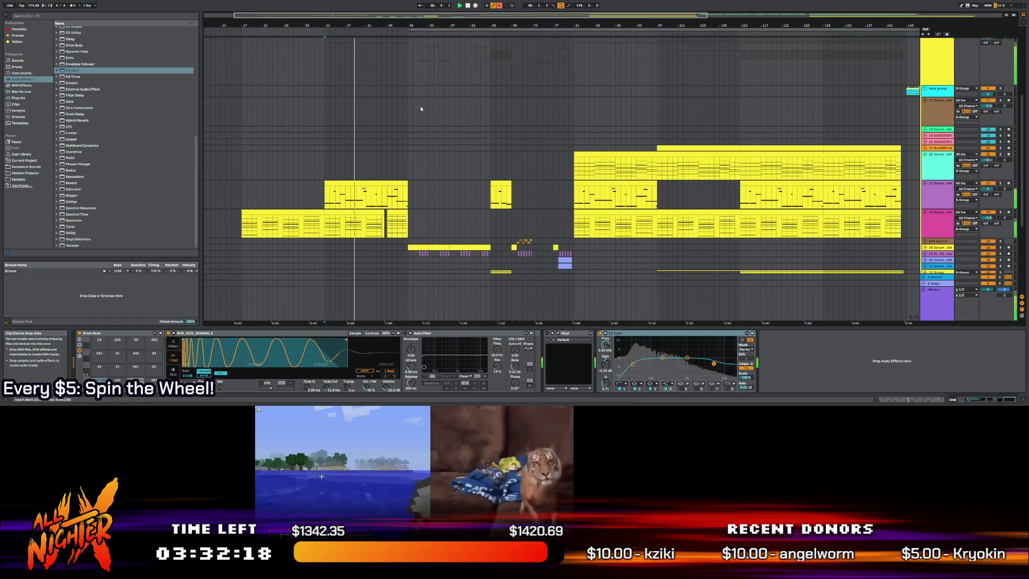
left_click(619, 200)
key("a")
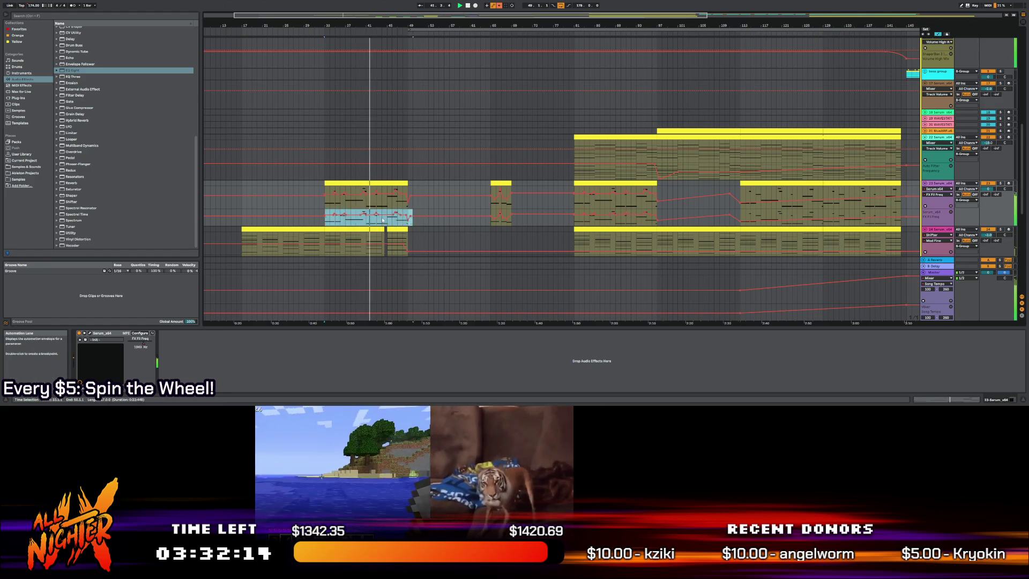
key("a")
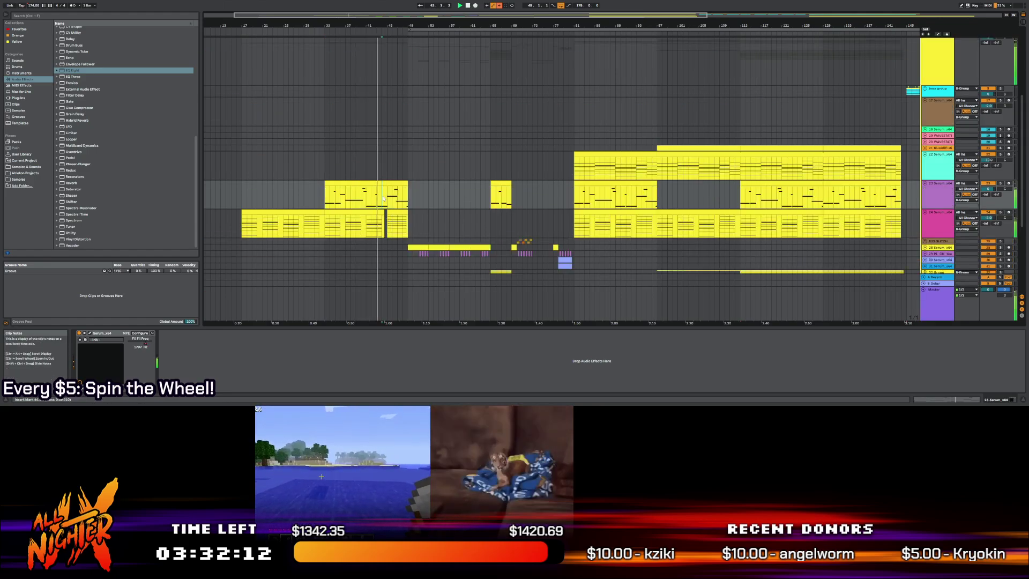
Trim the DNB and DNB HATS clips to end around bar 45 and audition the ends
scroll(387, 198, "up", 5)
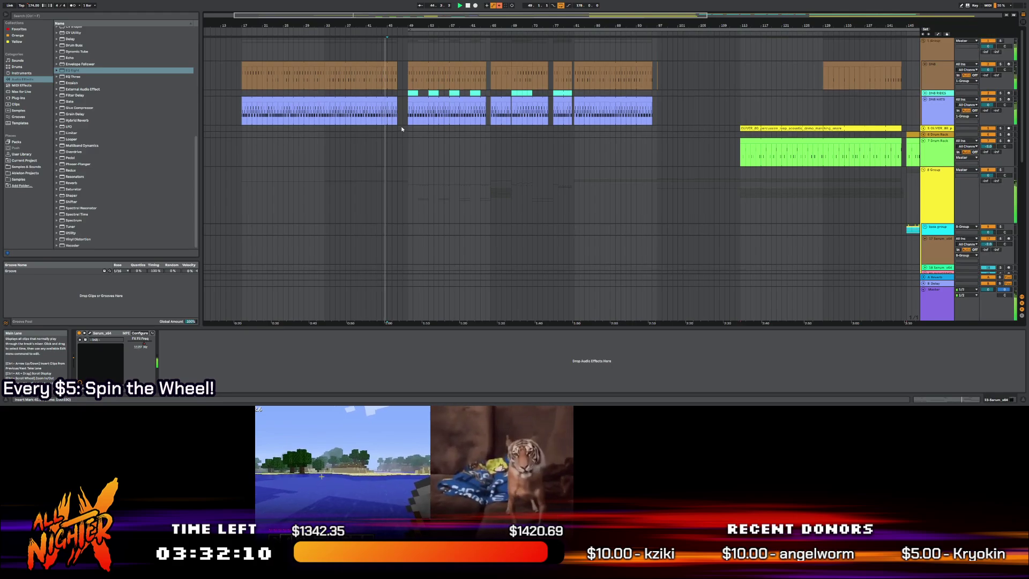
scroll(391, 78, "up", 3)
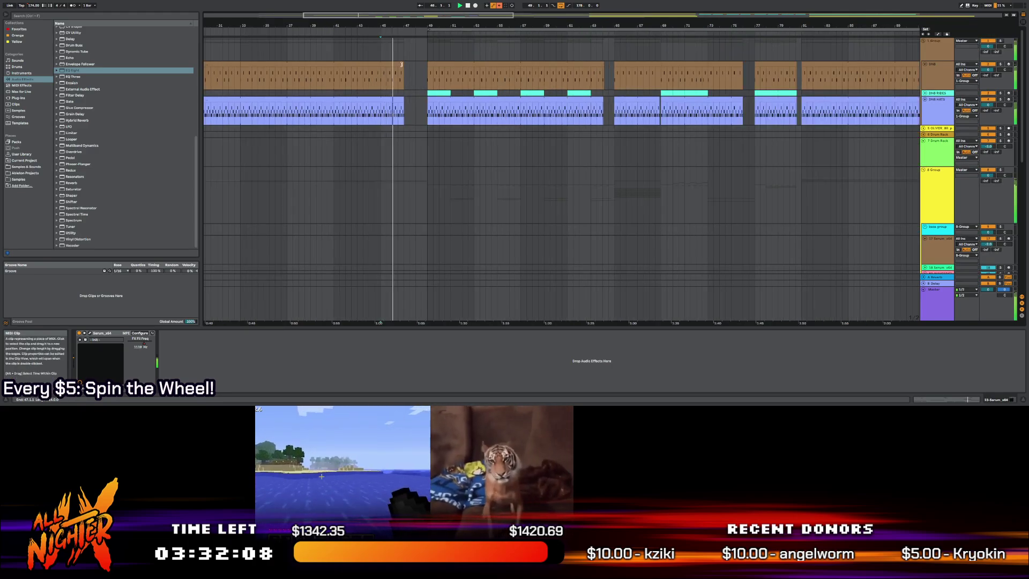
scroll(401, 64, "up", 3)
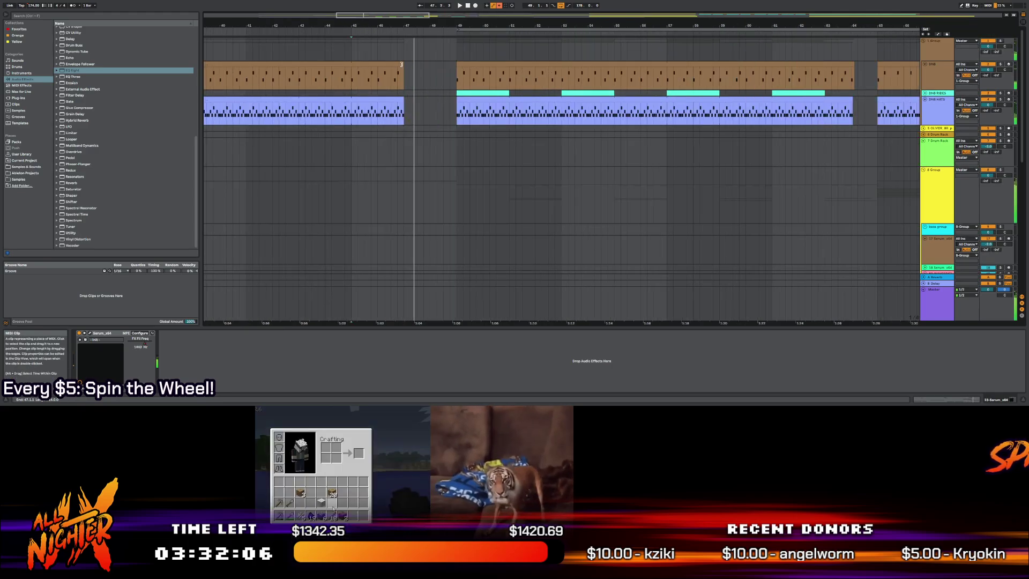
key("space")
left_click_drag(402, 65, 362, 70)
left_click_drag(403, 100, 355, 100)
scroll(355, 100, "up", 5)
left_click(325, 113)
key("space")
left_click_drag(332, 104, 327, 103)
Scroll down and select the Serum track 23
scroll(330, 103, "down", 8)
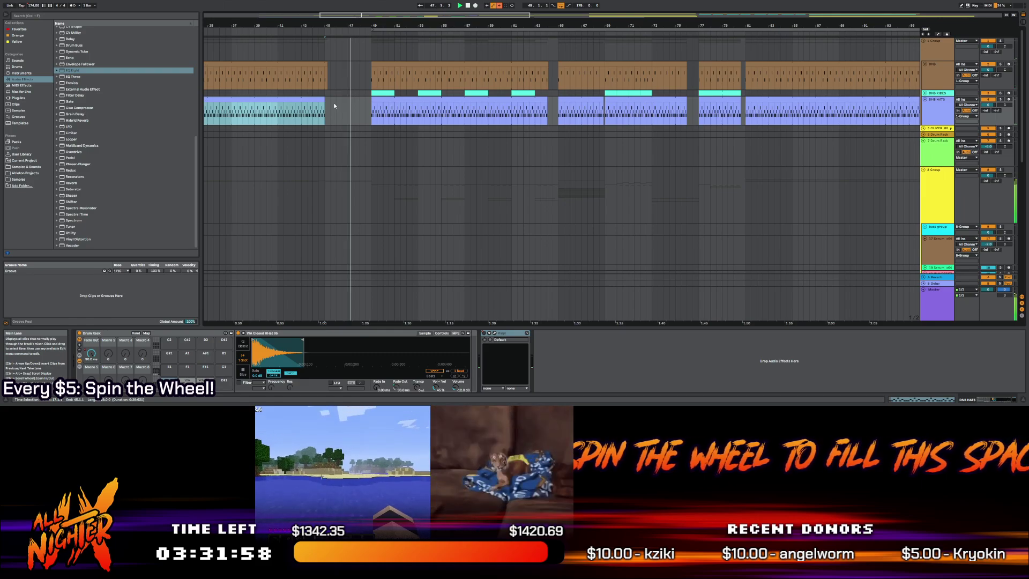
scroll(323, 147, "down", 3)
scroll(323, 145, "down", 3)
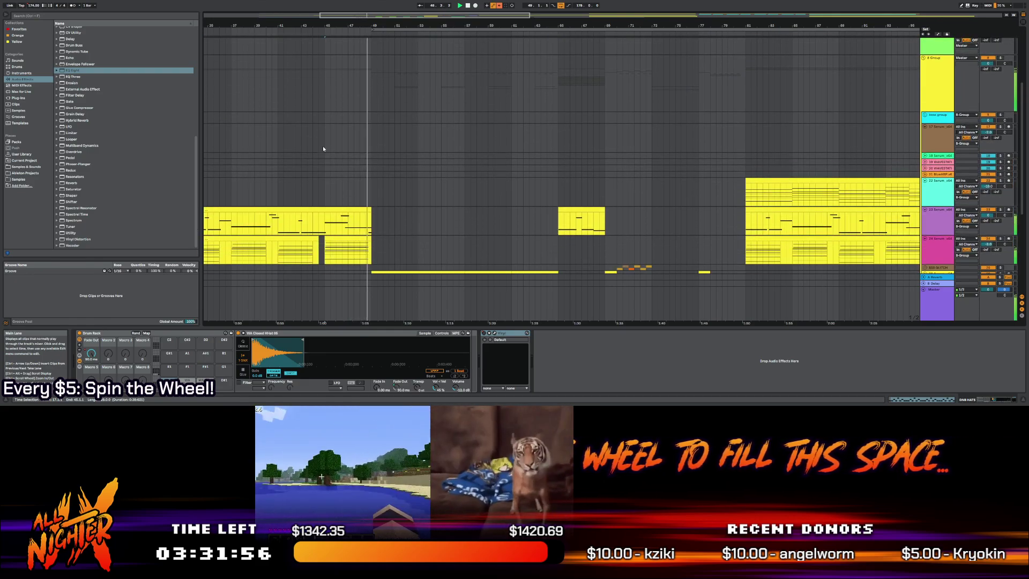
scroll(347, 175, "down", 3)
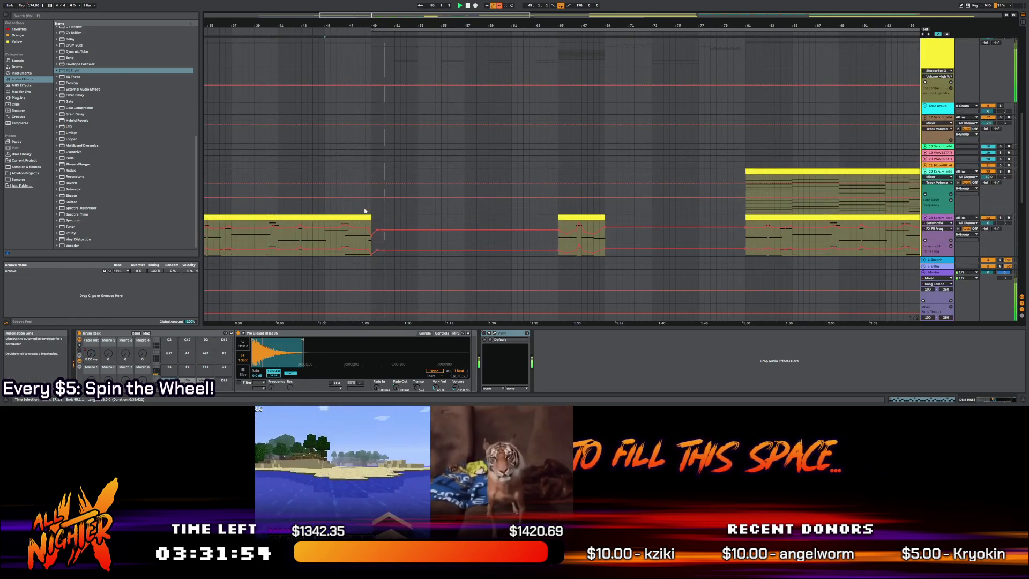
left_click(466, 167)
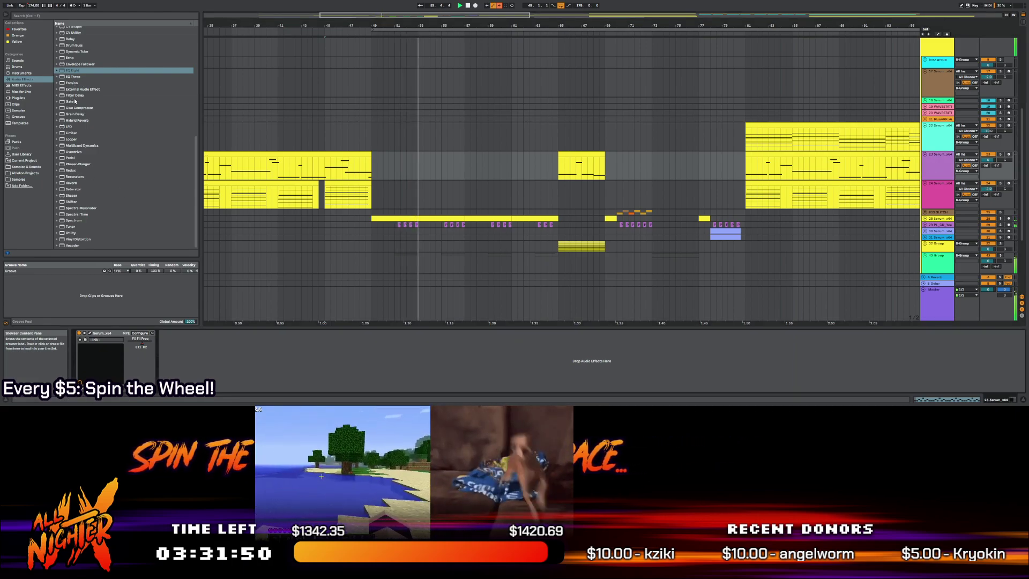
Drag Auto Filter from the Audio Effects list into the chain right after Serum
scroll(77, 102, "up", 5)
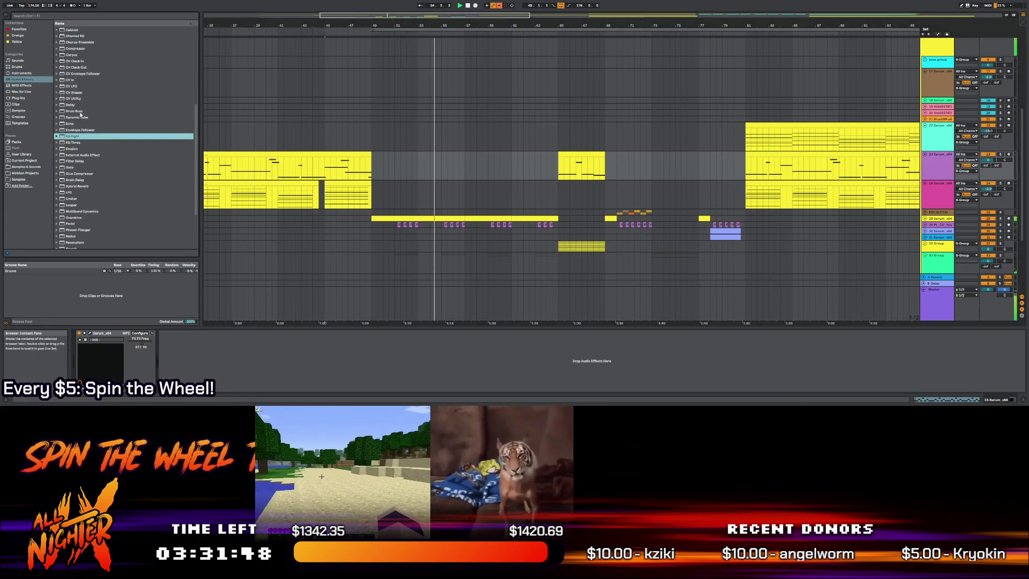
scroll(81, 111, "up", 6)
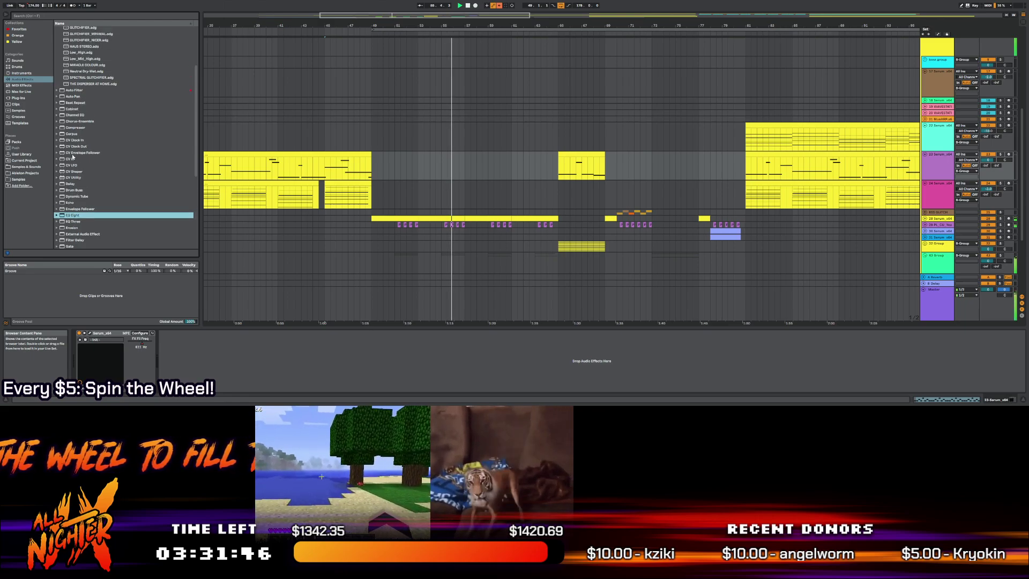
scroll(74, 158, "up", 6)
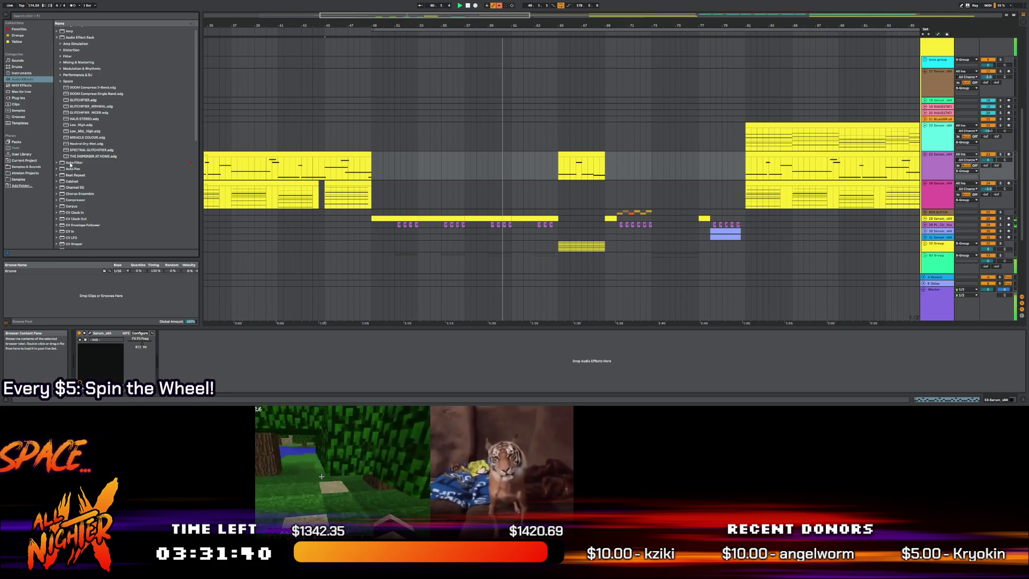
left_click_drag(73, 164, 180, 179)
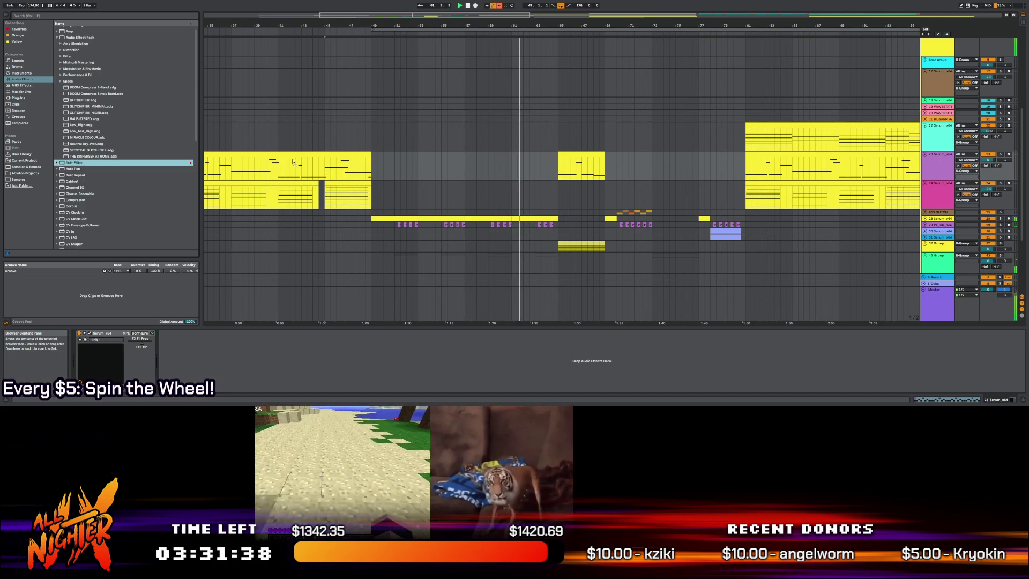
left_click_drag(389, 228, 206, 350)
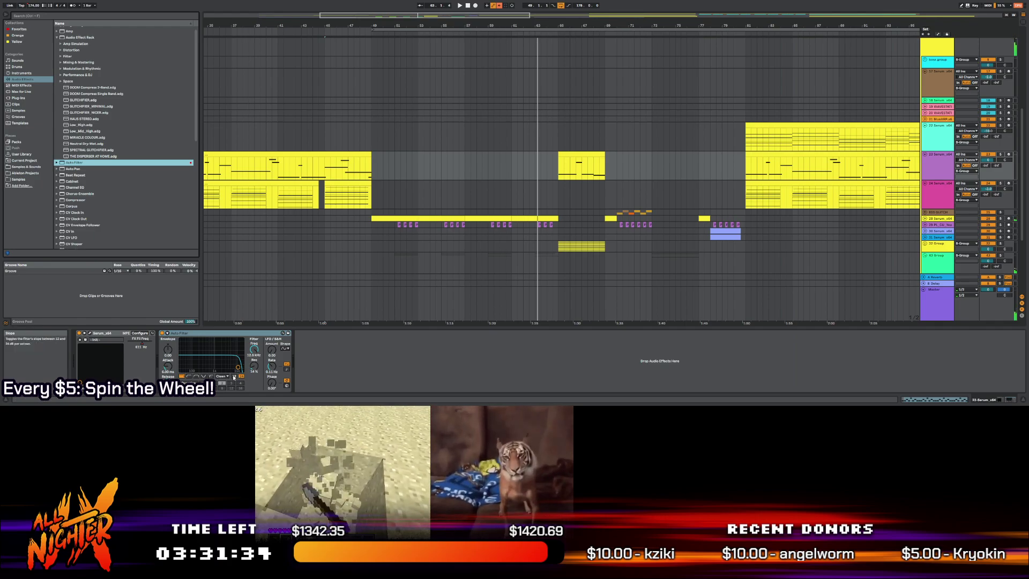
Set Auto Filter to high-pass and automate Device On and Frequency to rise after the clip end
left_click(188, 377)
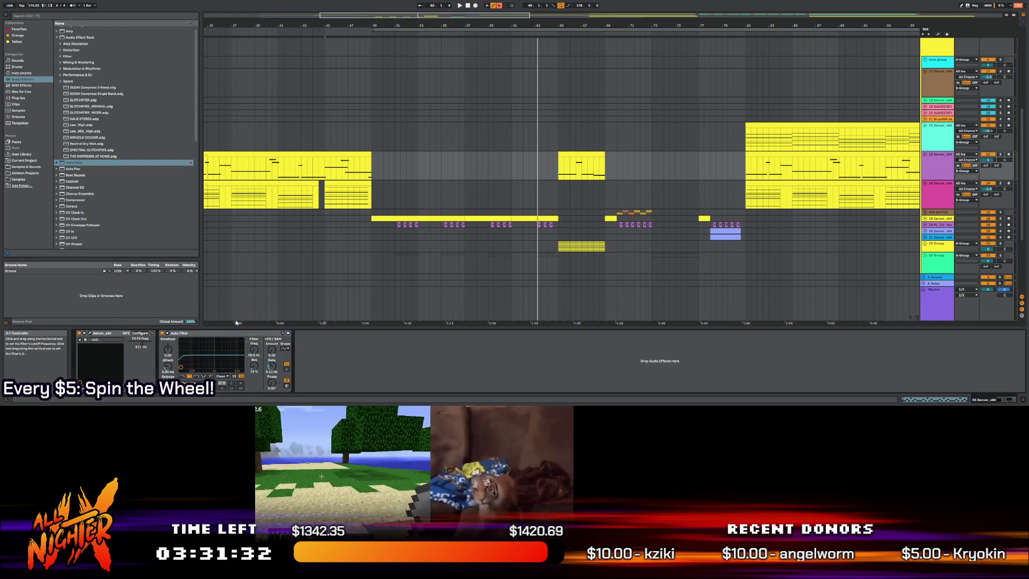
left_click(175, 342)
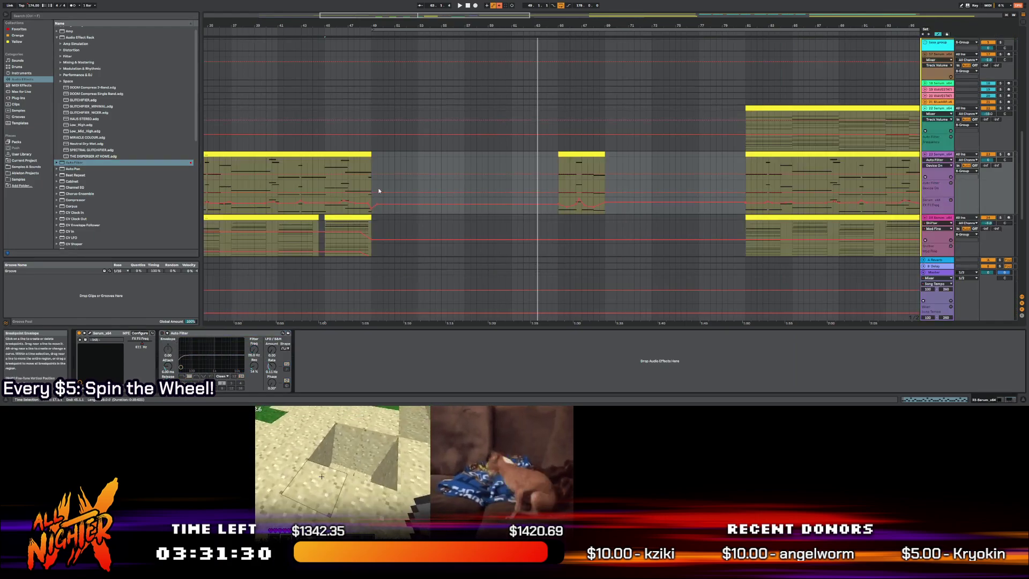
left_click_drag(382, 194, 383, 174)
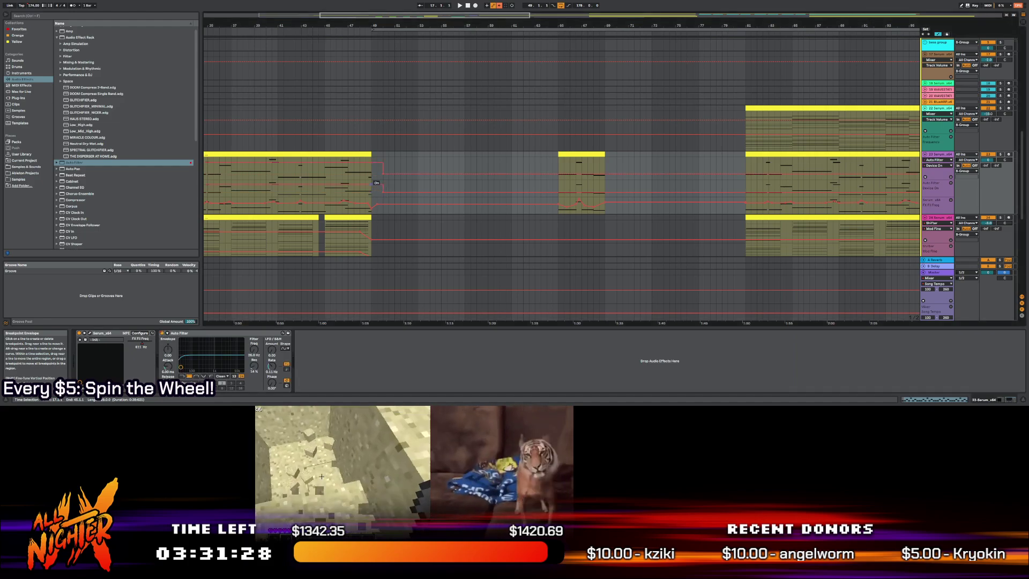
left_click(255, 350)
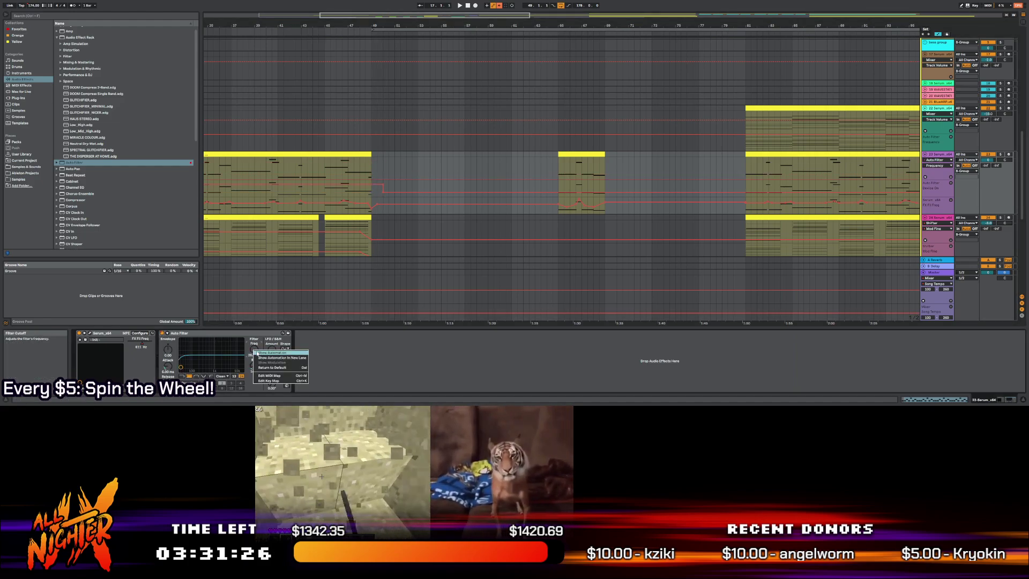
left_click(344, 197)
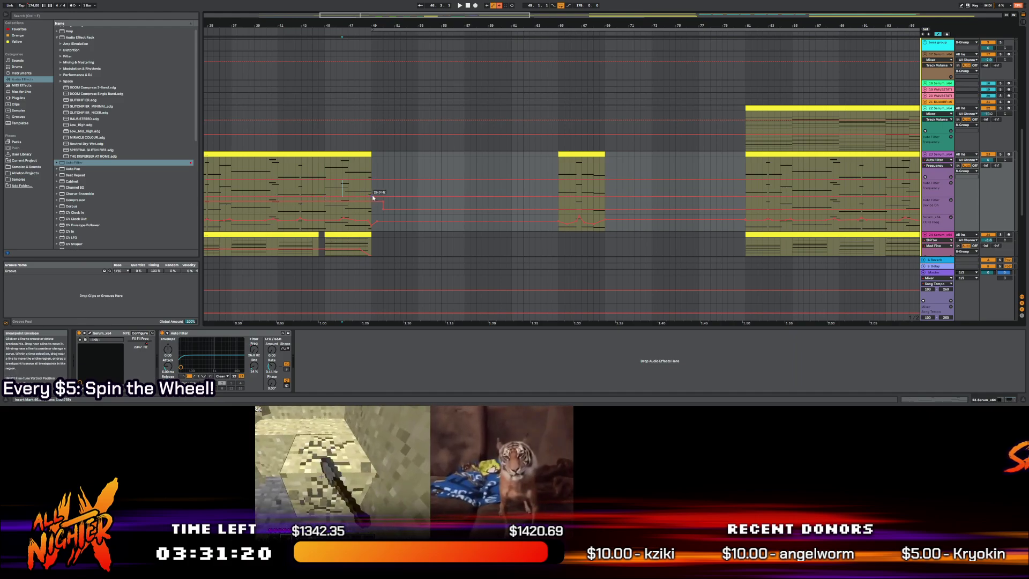
left_click_drag(372, 196, 372, 194)
Audition the filter sweep from bar 45, hide automation, then play track 22 from bar 49
key("space")
left_click(327, 190)
key("space")
key("space")
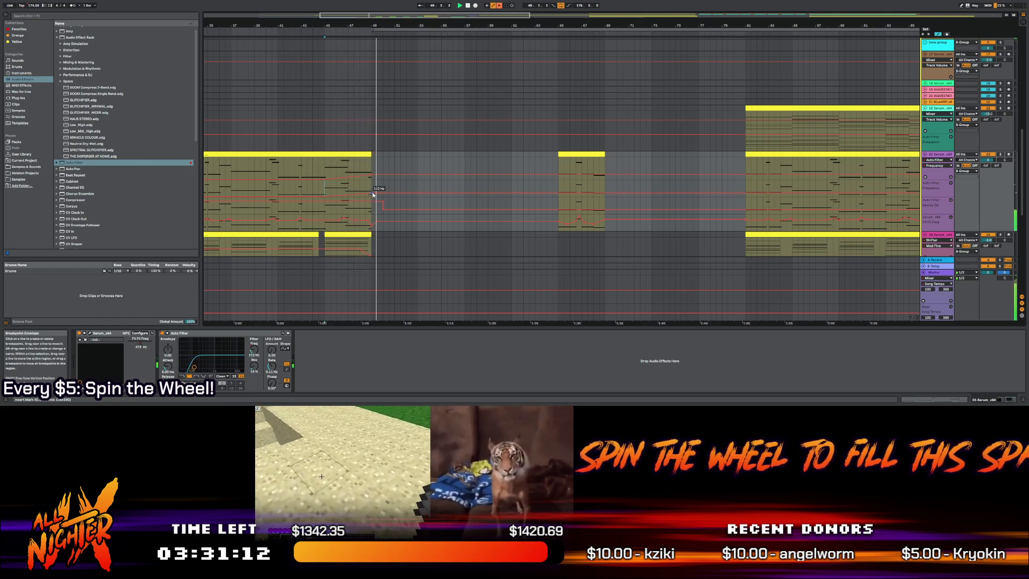
key("a")
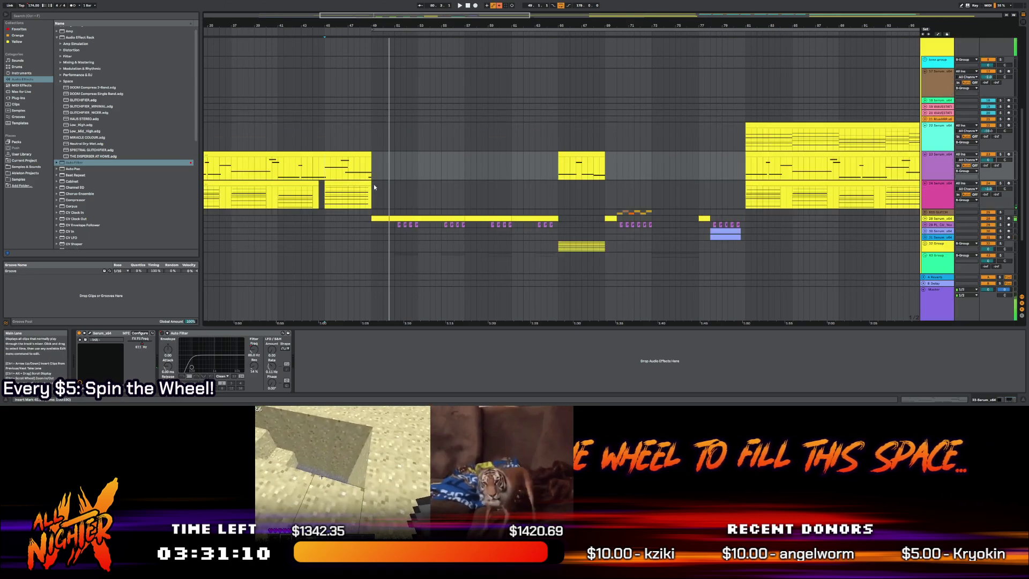
key("space")
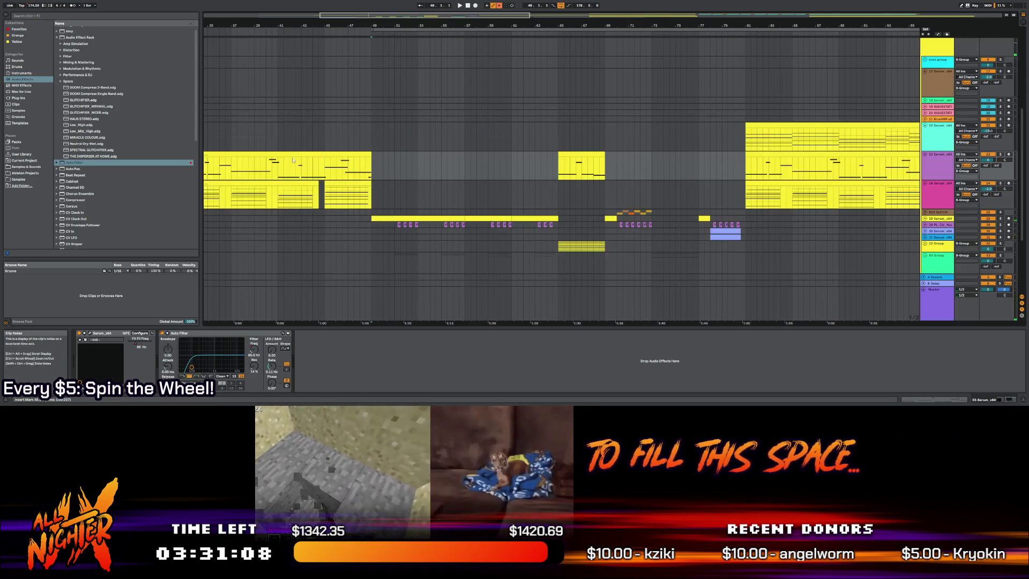
scroll(81, 119, "up", 1)
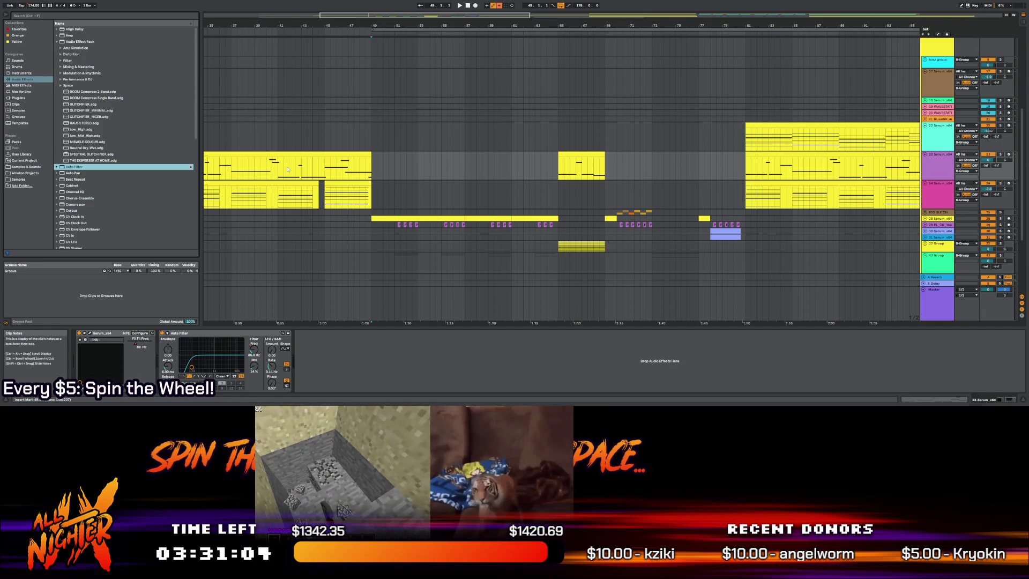
left_click(373, 140)
key("space")
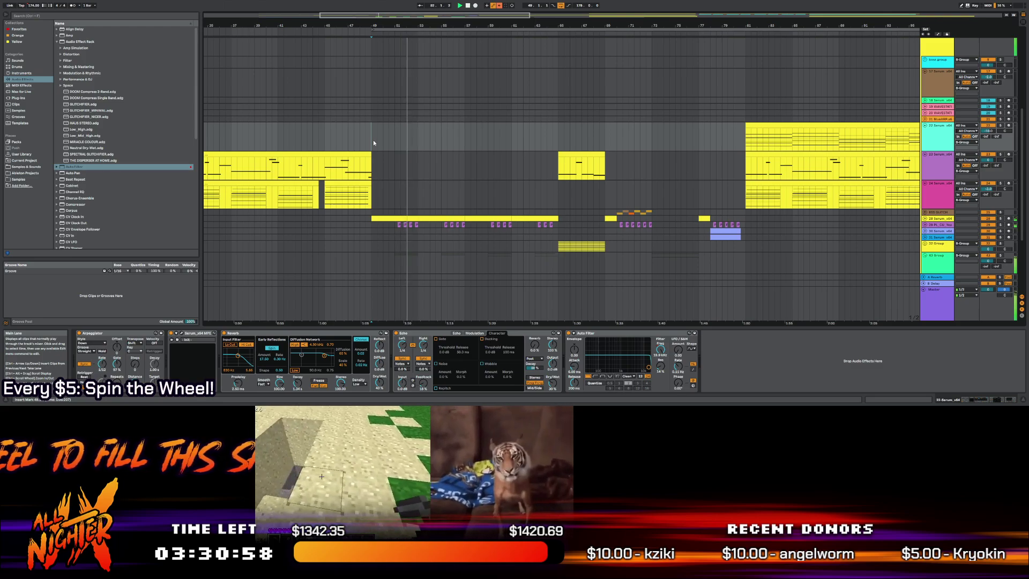
Save the project, zoom out over bars 145–209, and set the insert point at bar 177
key("ctrl+s")
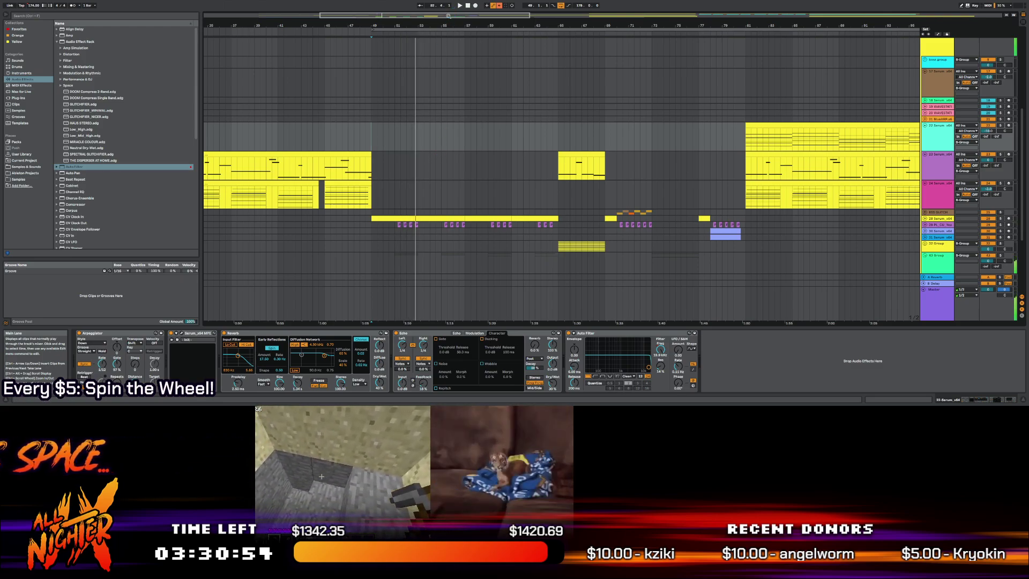
left_click_drag(424, 15, 423, 6)
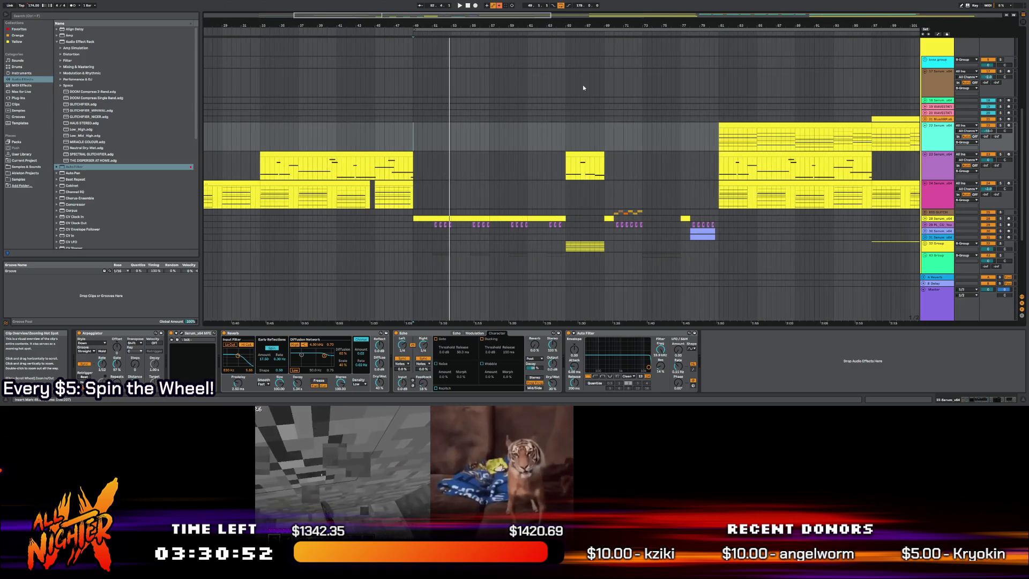
left_click_drag(432, 304, 882, 106)
left_click(499, 48)
left_click_drag(500, 15, 774, 4)
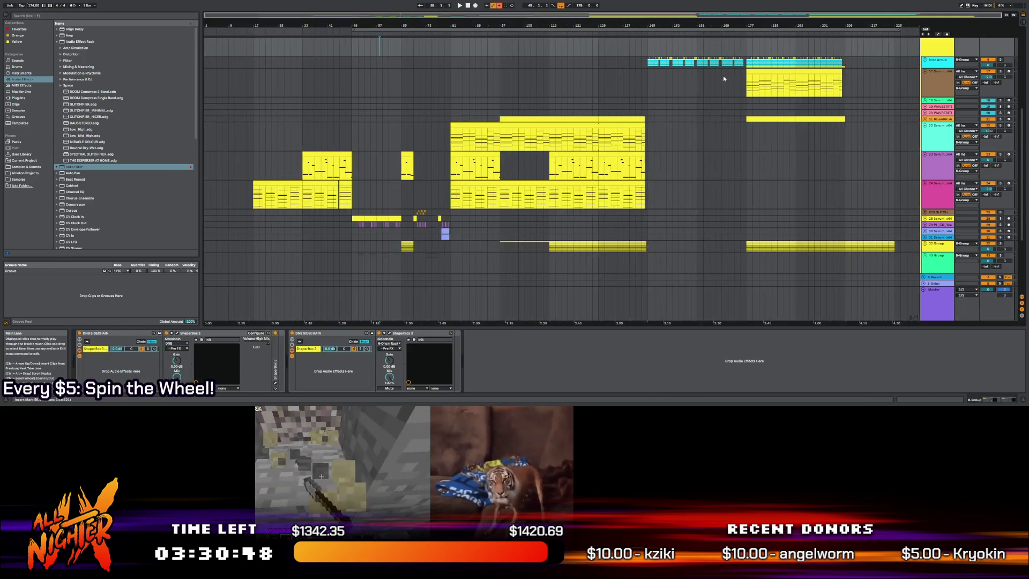
left_click(695, 67)
left_click(747, 93)
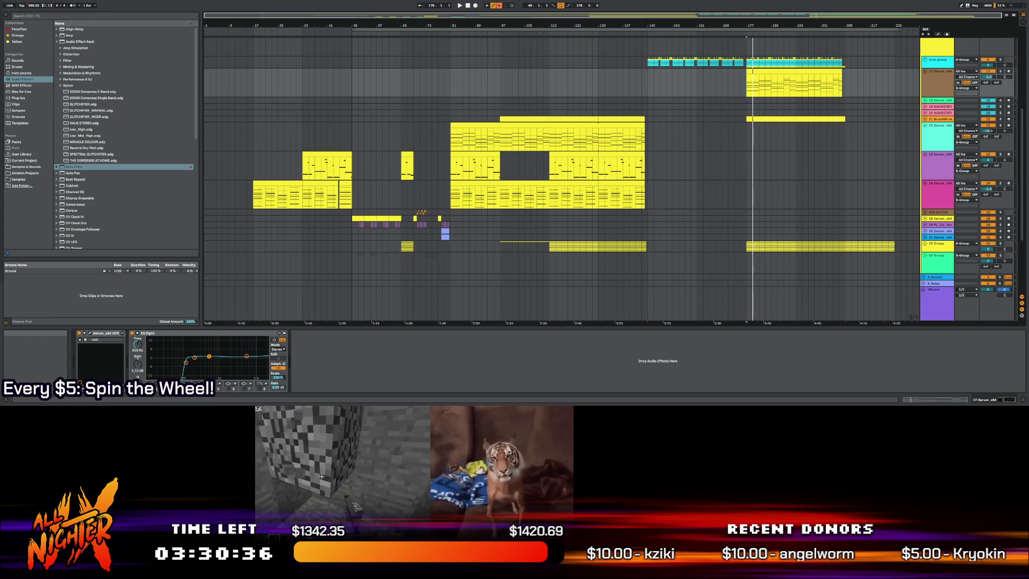
Zoom in to the earlier bars and play the arrangement from near bar 47
left_click_drag(489, 23, 629, 78)
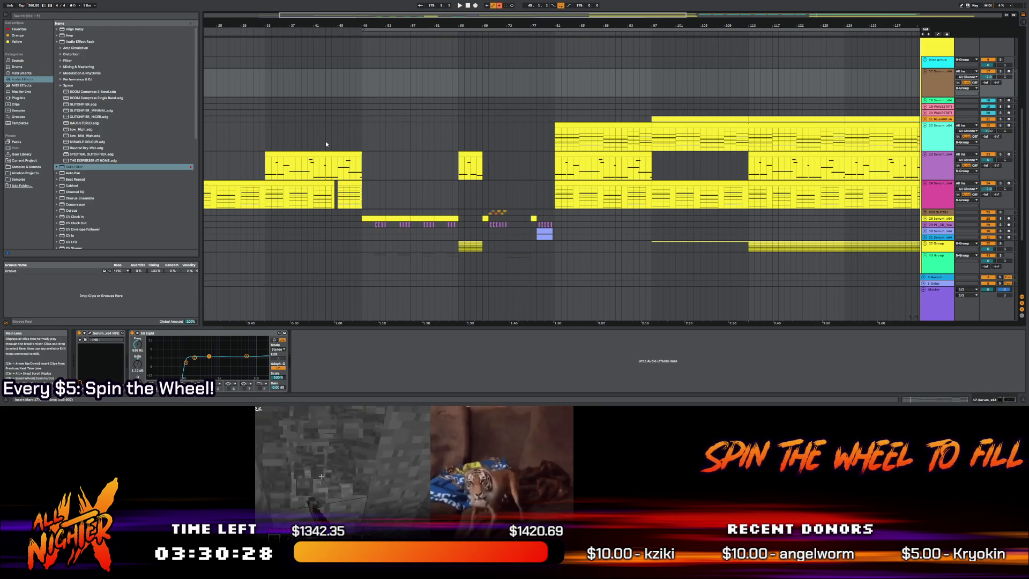
left_click_drag(472, 25, 563, 30)
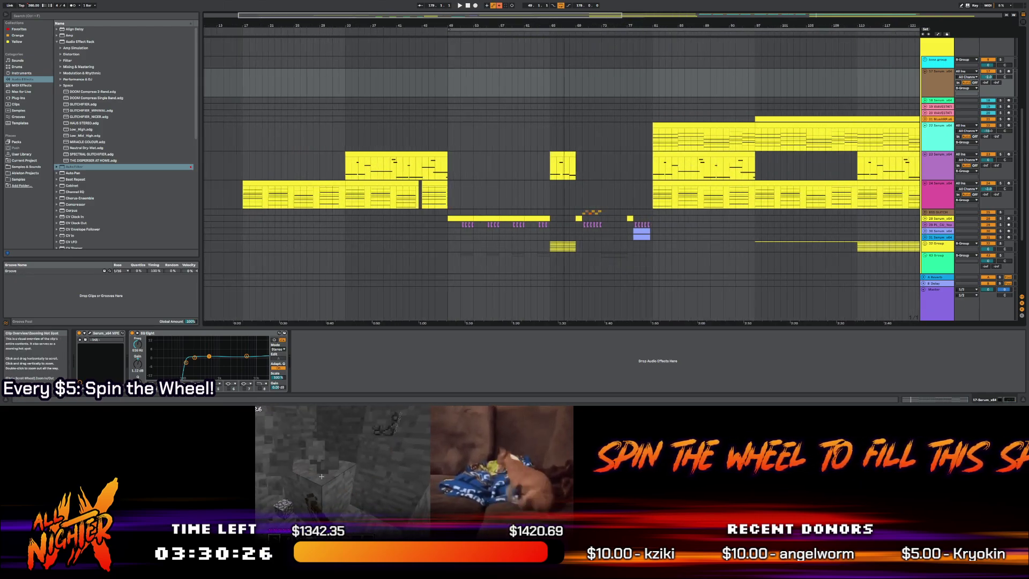
left_click(433, 145)
key("space")
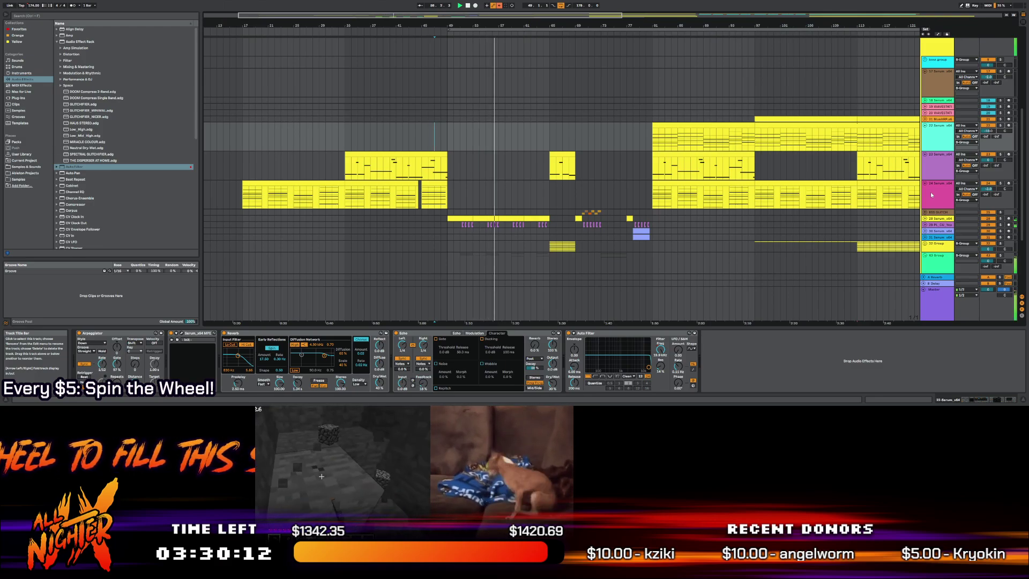
scroll(446, 182, "down", 1)
scroll(446, 182, "down", 3)
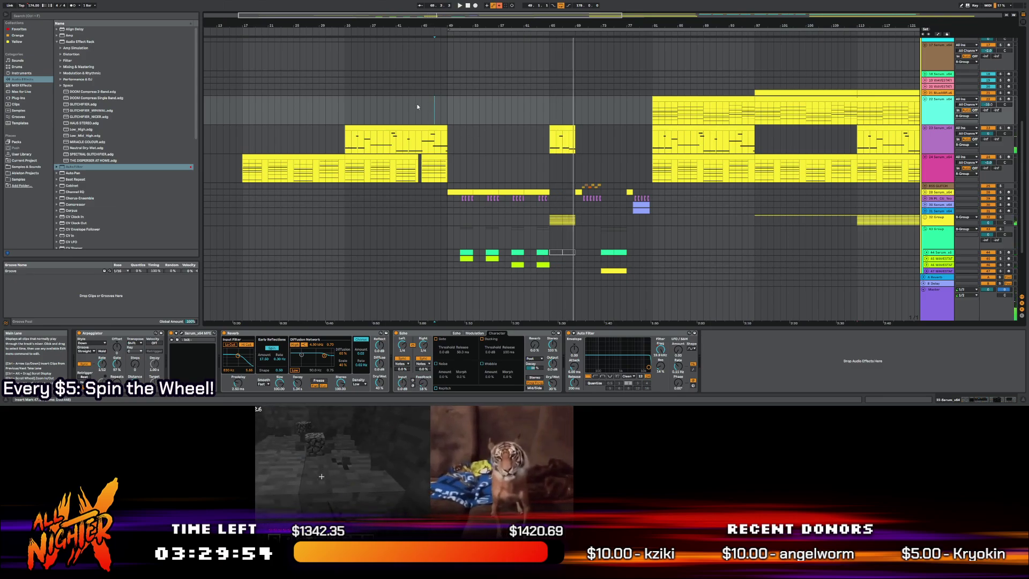
key("space")
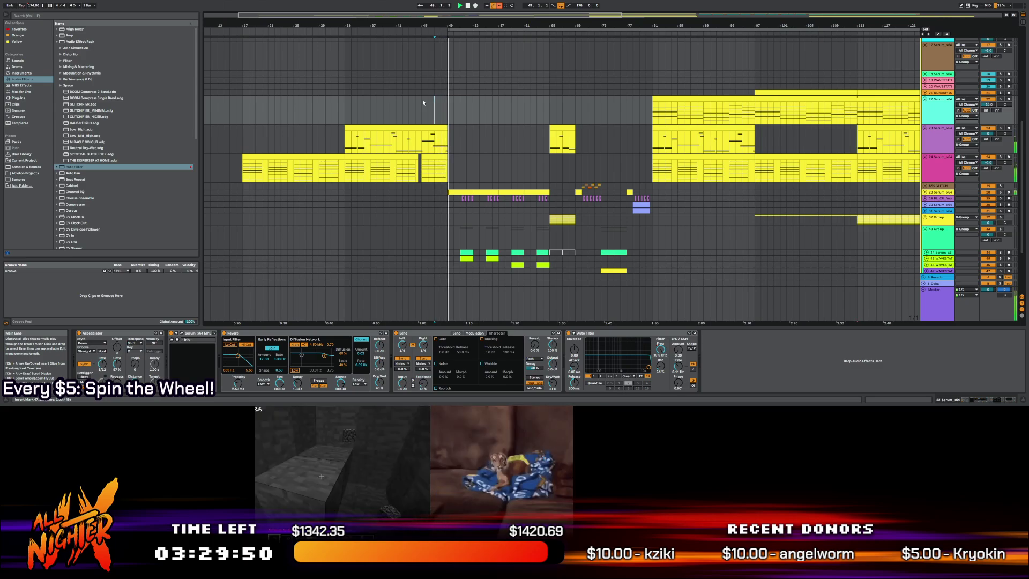
key("space")
key("space")
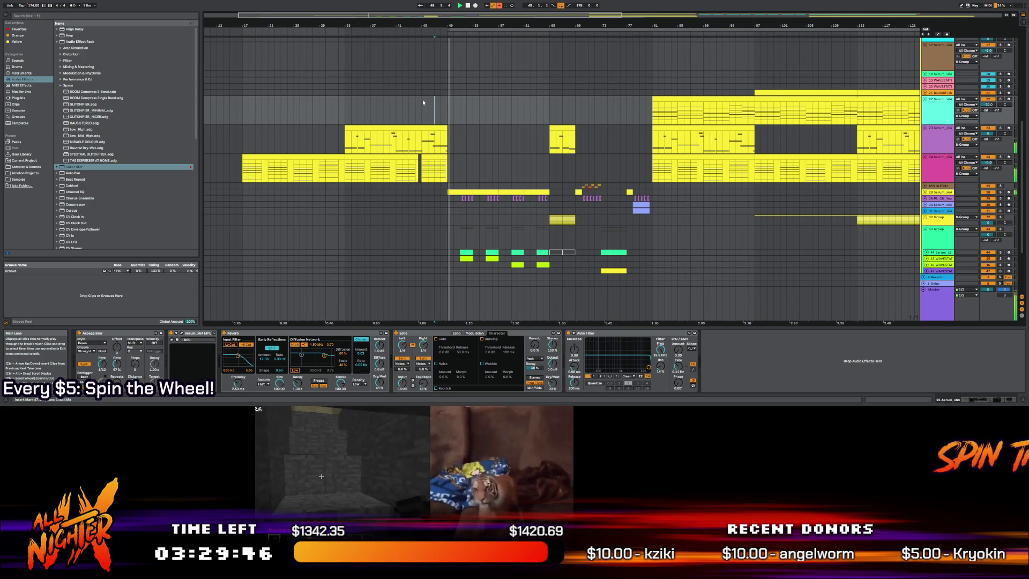
key("space")
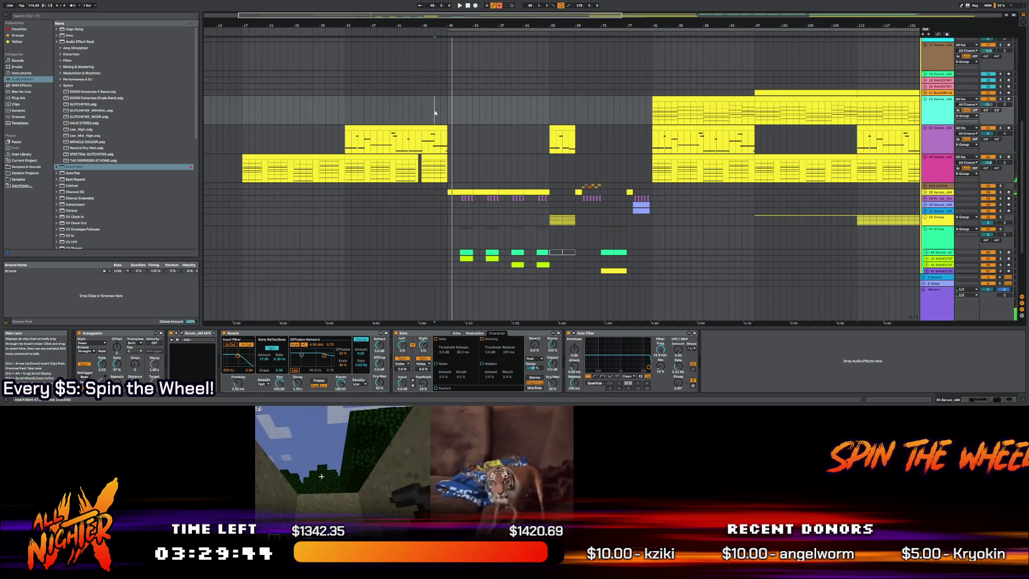
Select the track 24 Serum synth at bar 48 and show its automation lanes
left_click(439, 113)
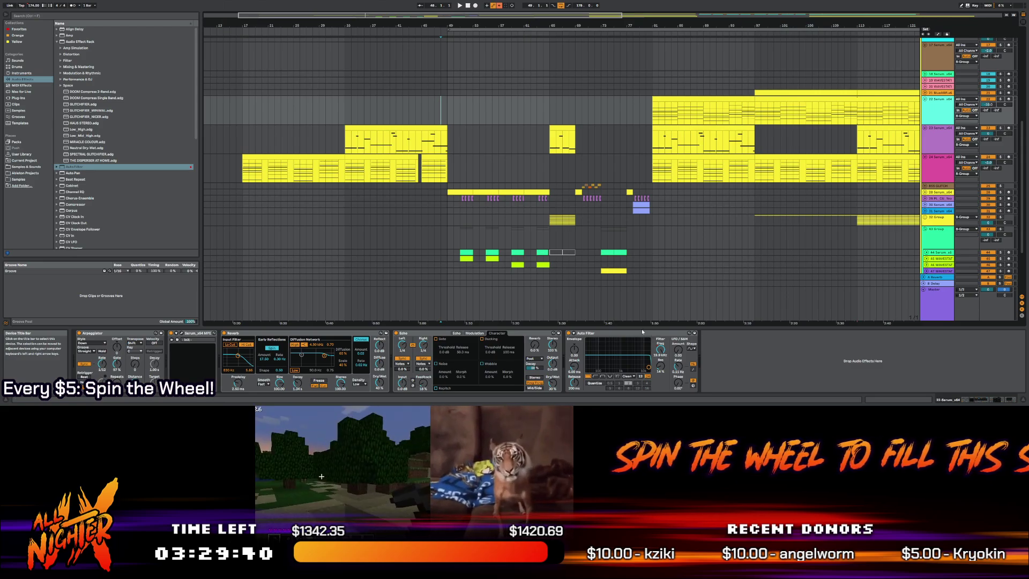
left_click(432, 167)
key("a")
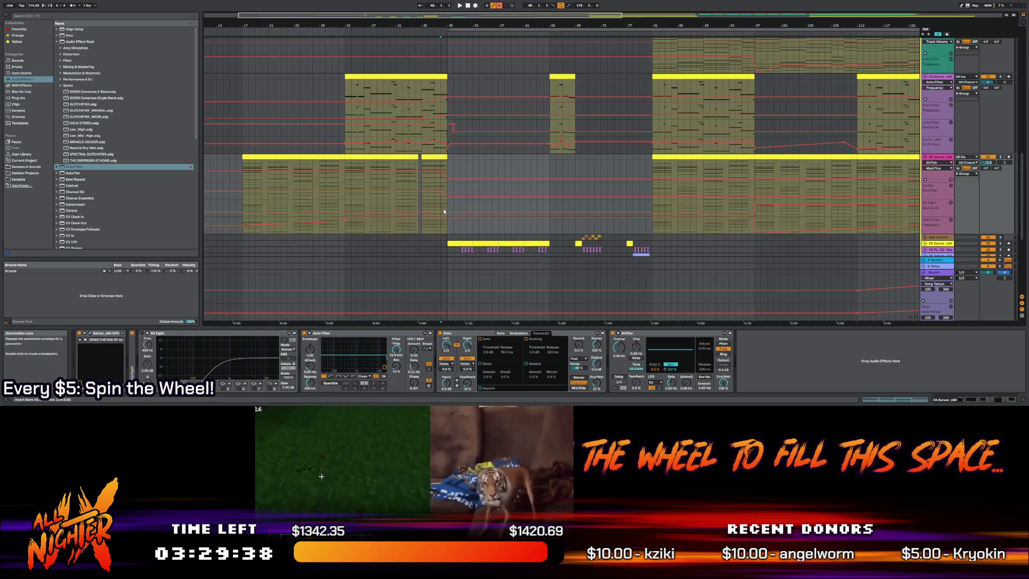
Add Auto Filter frequency breakpoints dropping at bar 49 and ramping back up to bar 50
scroll(447, 220, "up", 7)
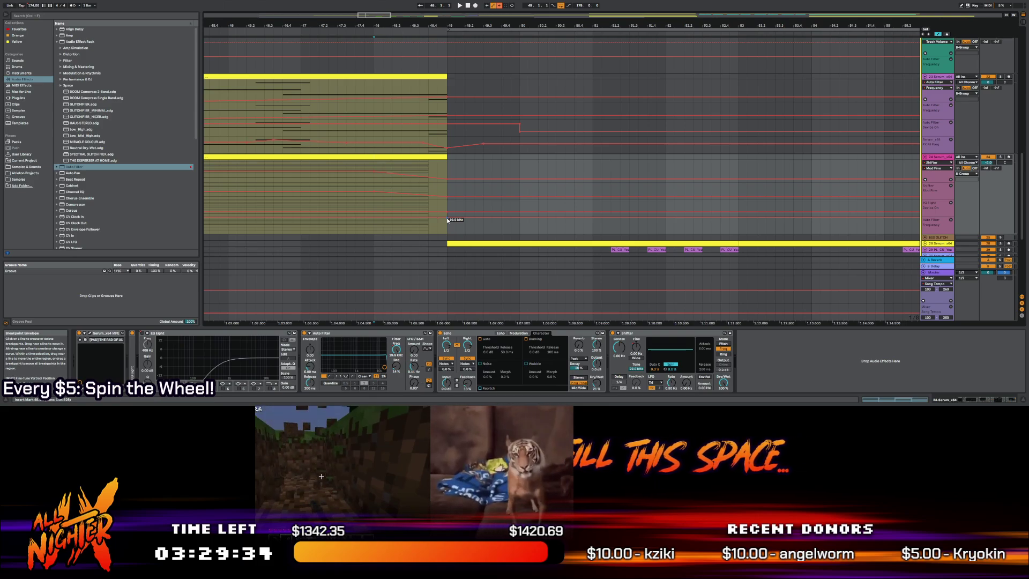
left_click(456, 220)
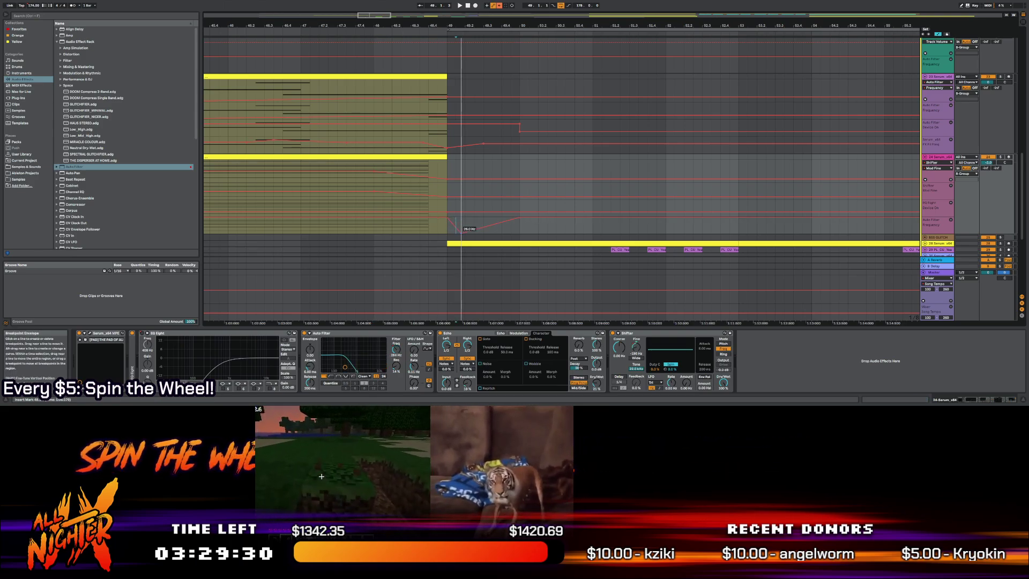
left_click(520, 218)
left_click(448, 219)
left_click_drag(448, 218, 447, 233)
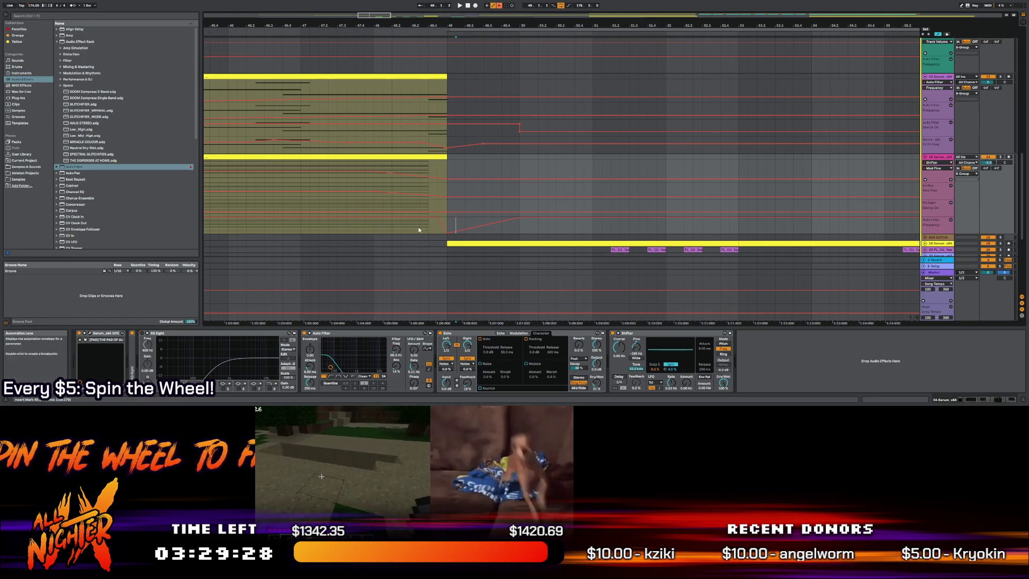
Play the clip from bar 45, save, and fold track 24's automation lanes
scroll(277, 225, "down", 8, "ctrl")
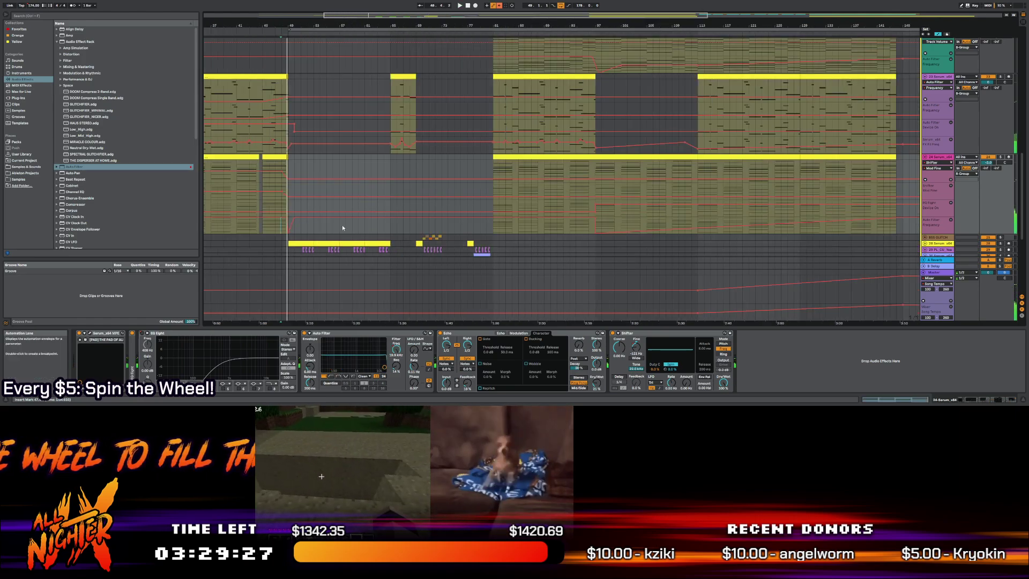
left_click(266, 157)
key("space")
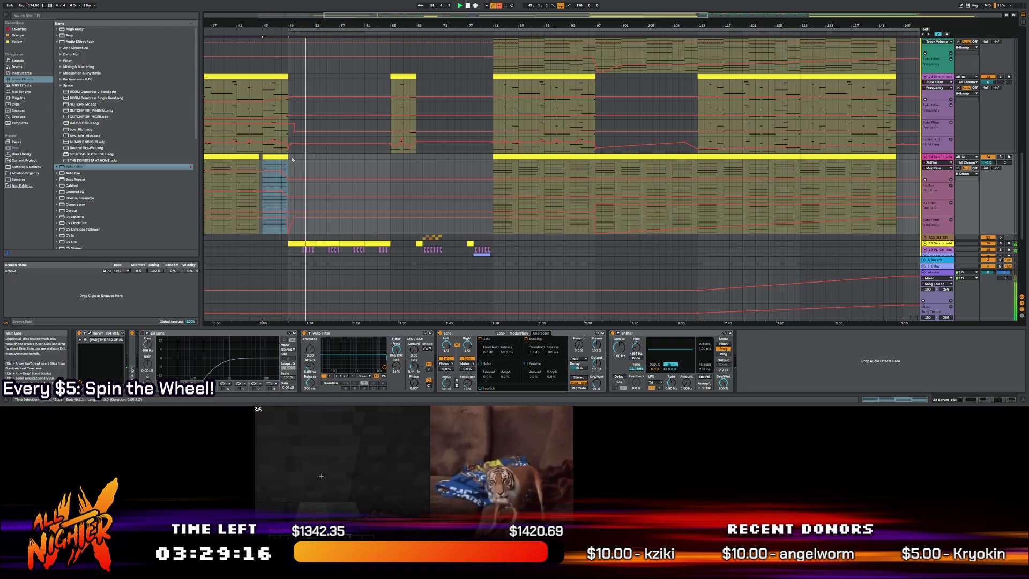
key("ctrl+s")
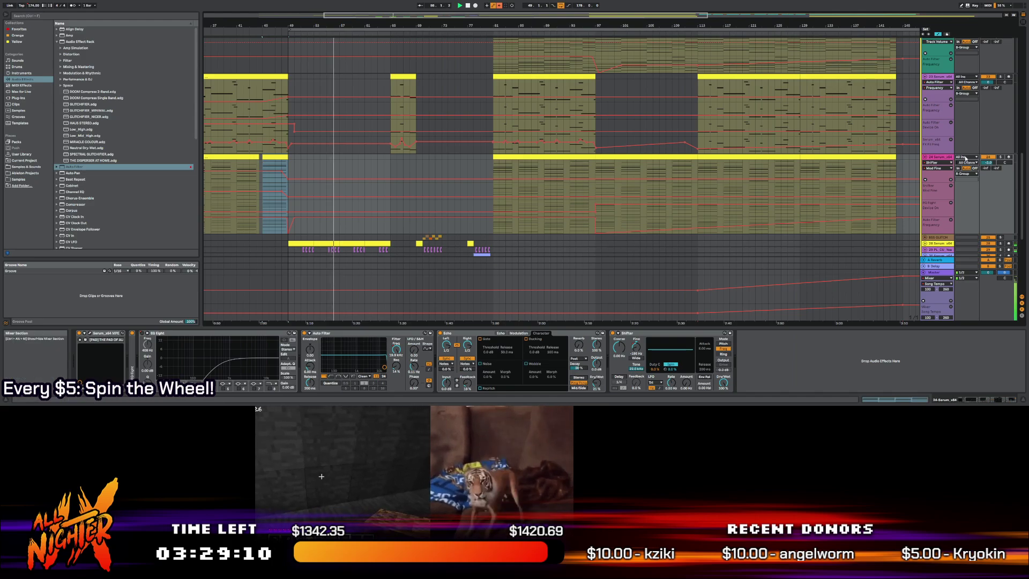
left_click(927, 158)
Fold the automation lanes of tracks 23, 22 and 17 and zoom to bars 139–188
left_click(924, 111)
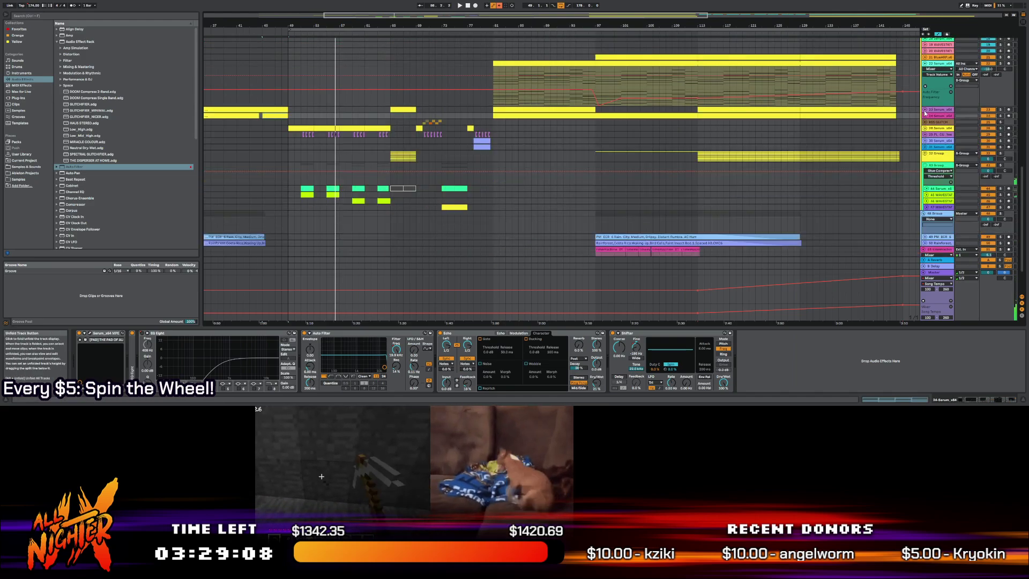
left_click(924, 63)
left_click_drag(584, 16, 793, 2)
scroll(750, 89, "up", 3)
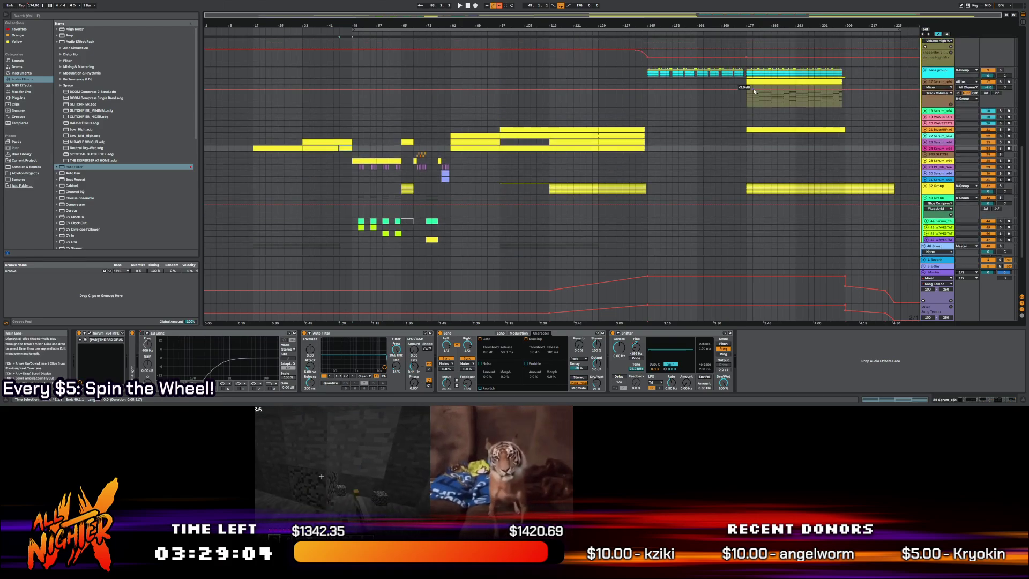
left_click(924, 89)
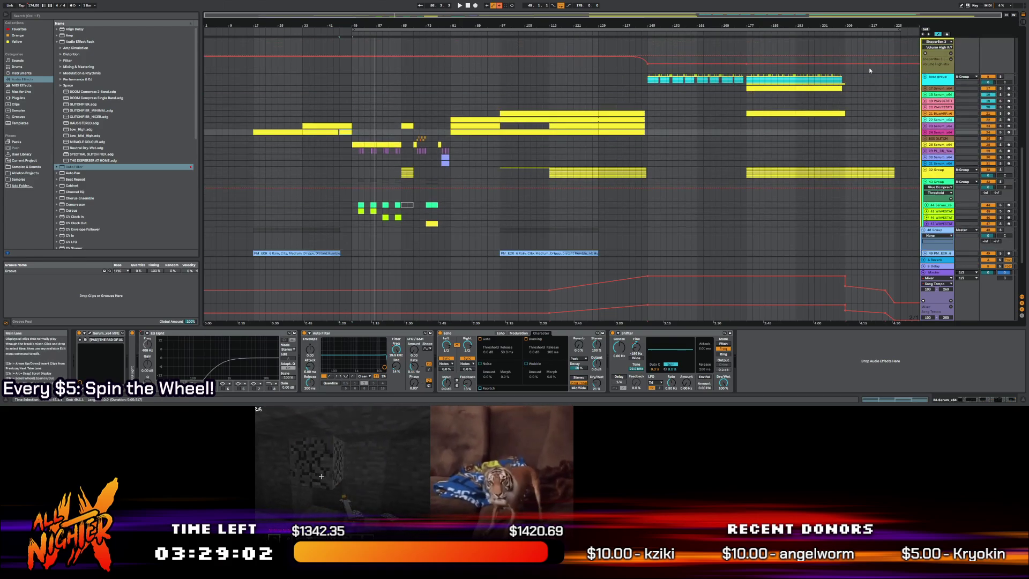
left_click(924, 77)
left_click_drag(802, 16, 697, 54)
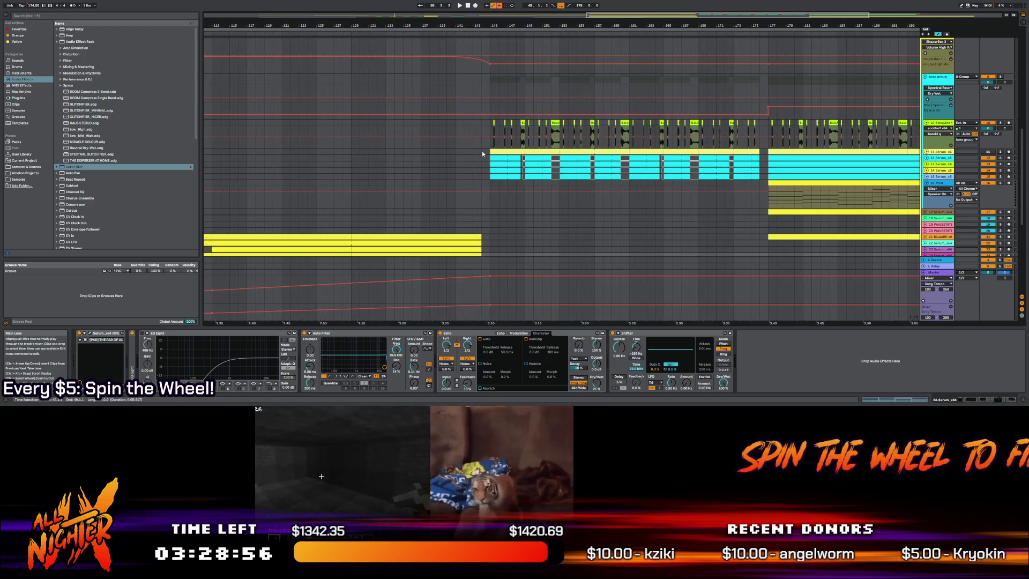
Inspect ranges between bars 129 and 209 and check the BassGlitch and track 11 Serum devices
left_click_drag(482, 149, 490, 257)
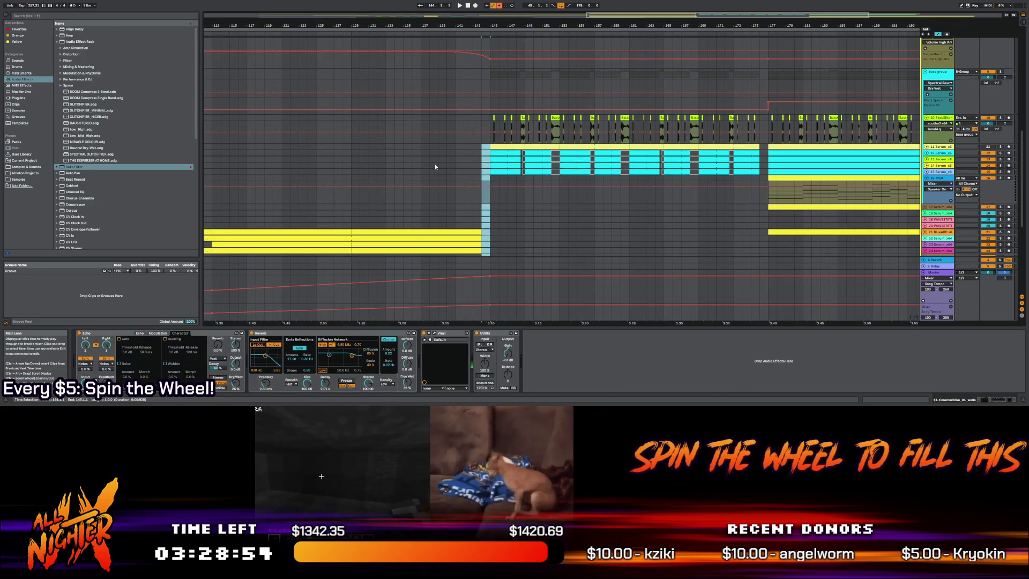
left_click(351, 148)
scroll(351, 148, "down", 3)
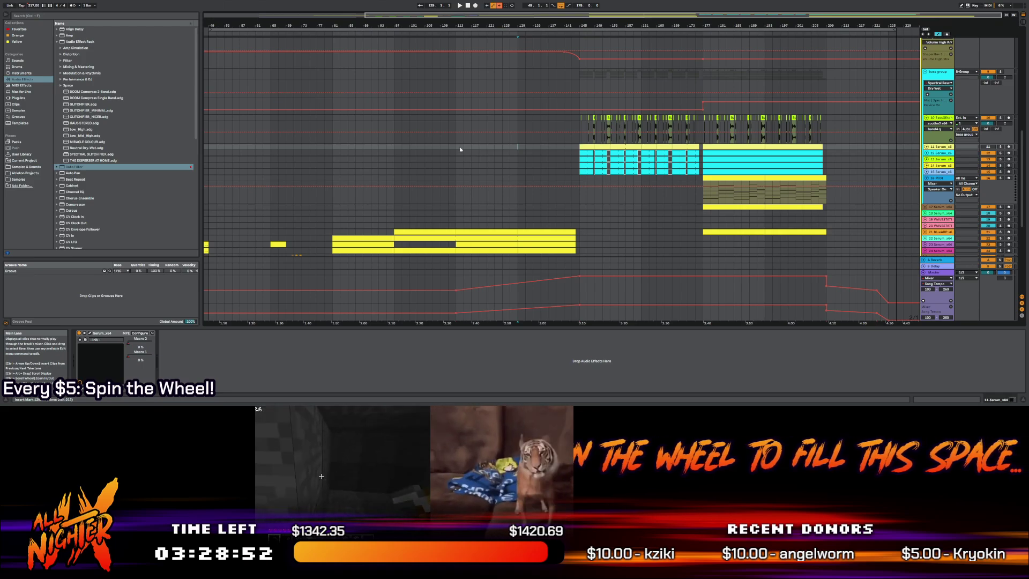
scroll(703, 149, "up", 3)
left_click_drag(702, 148, 683, 182)
scroll(684, 183, "down", 4)
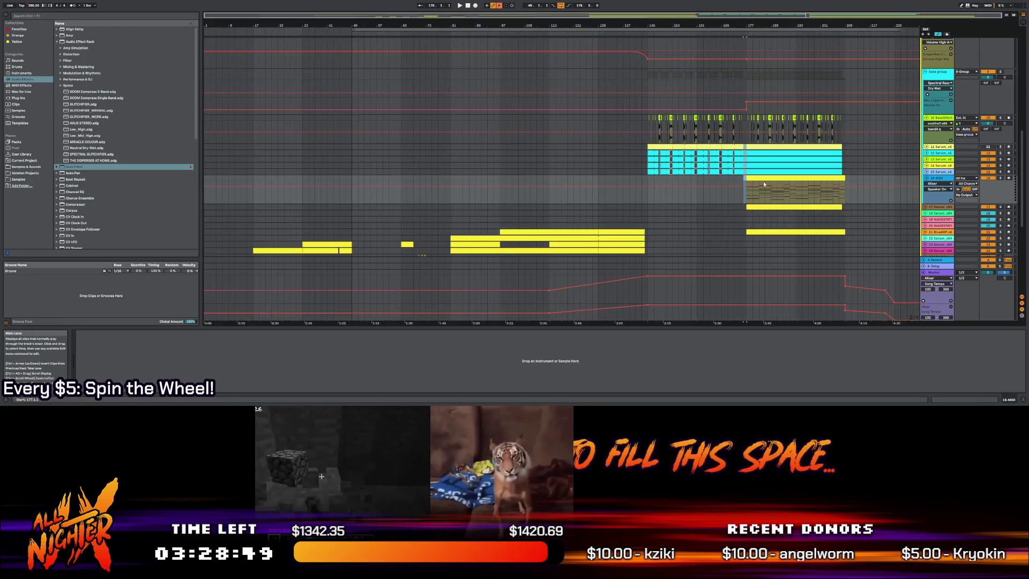
scroll(850, 181, "up", 3)
left_click(839, 181)
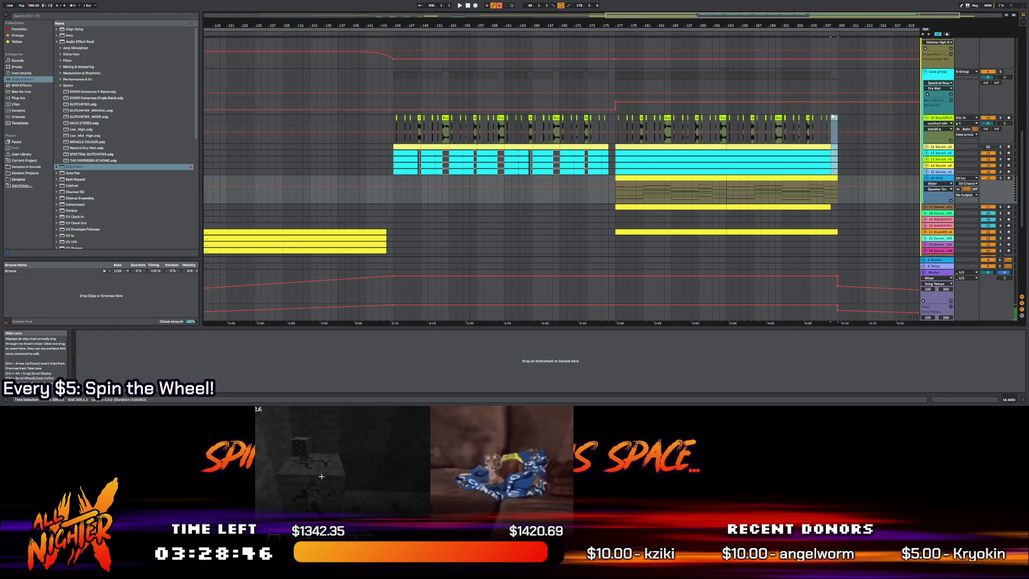
left_click(832, 116)
scroll(836, 120, "down", 4)
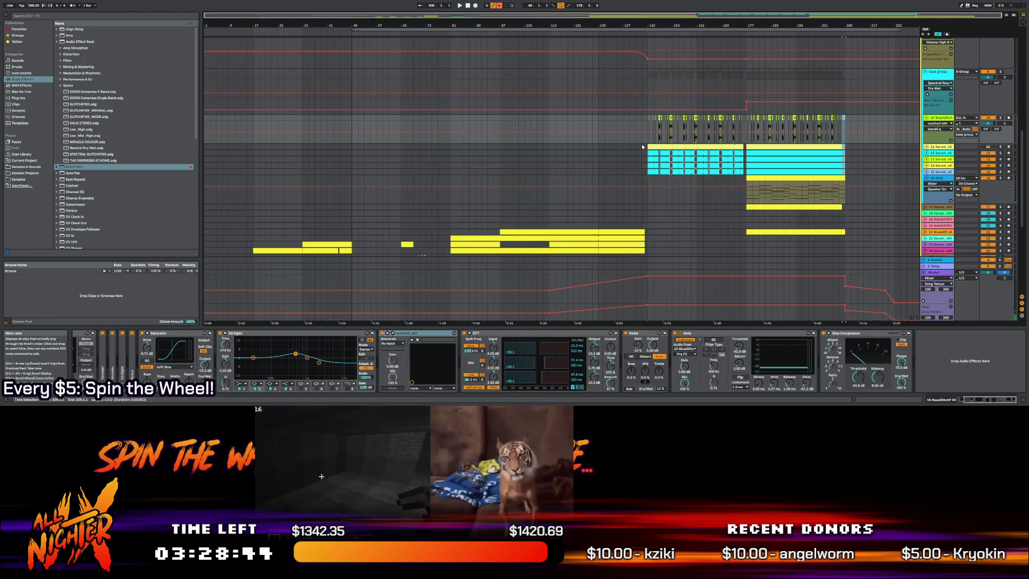
left_click(643, 146)
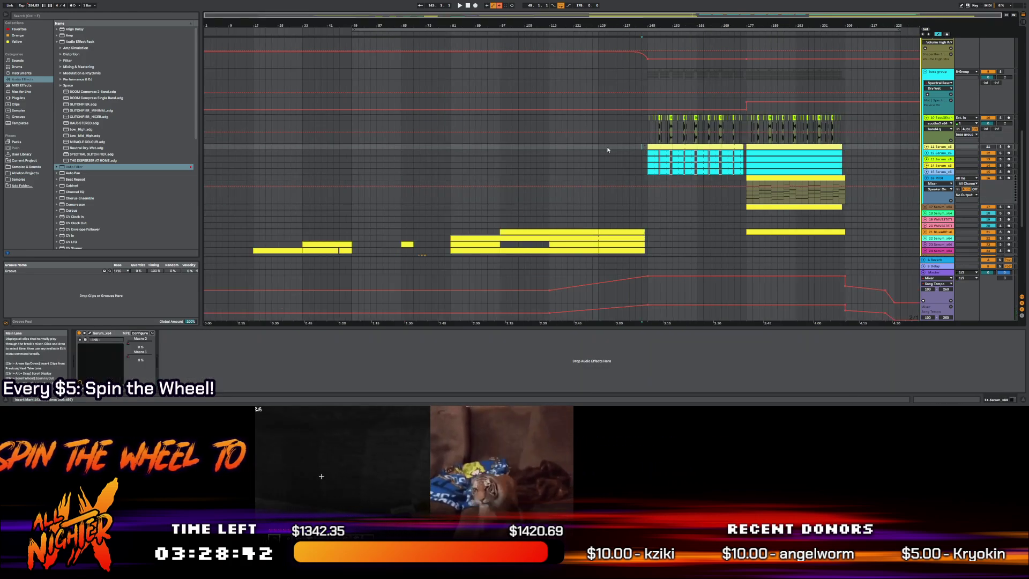
Play from bar 129 and unfold track 24 to show its filter automation
left_click(598, 147)
key("space")
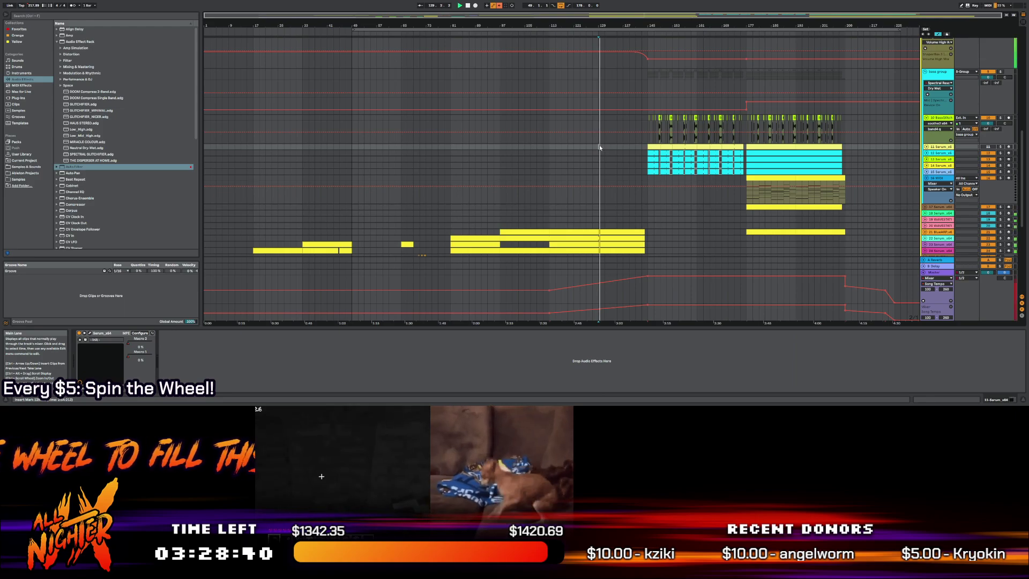
scroll(600, 147, "down", 3)
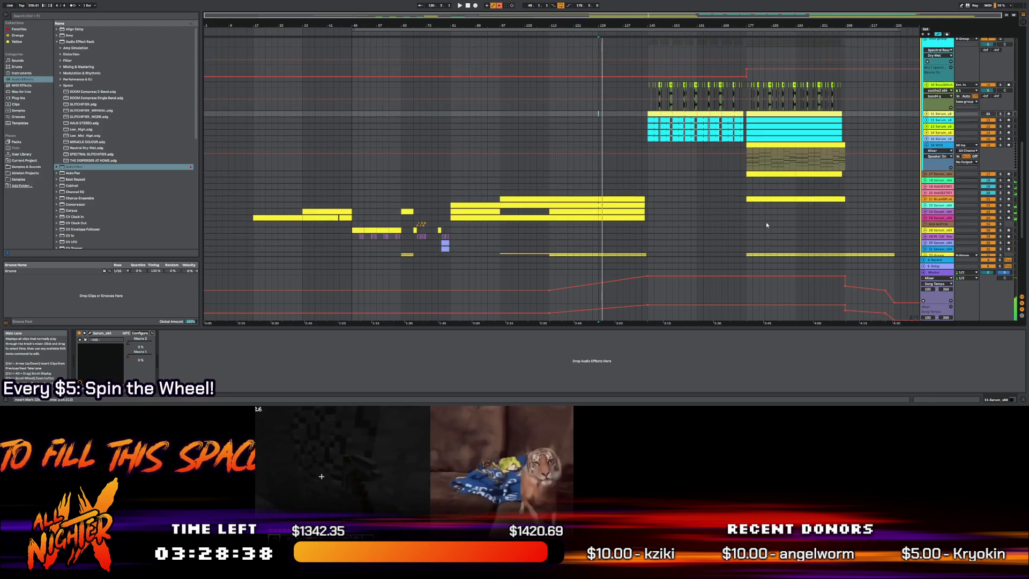
left_click(925, 218)
left_click(932, 219)
scroll(649, 189, "down", 1)
scroll(649, 188, "down", 6)
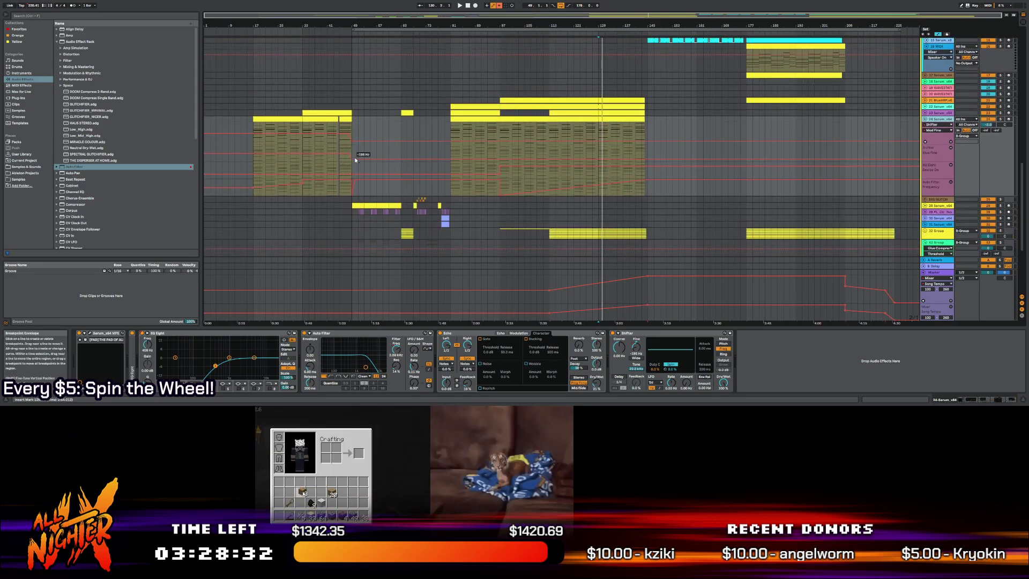
Move the insert point to bar 113, hide automation, and stop playback on WAVESTATION
right_click(438, 159)
left_click(442, 162)
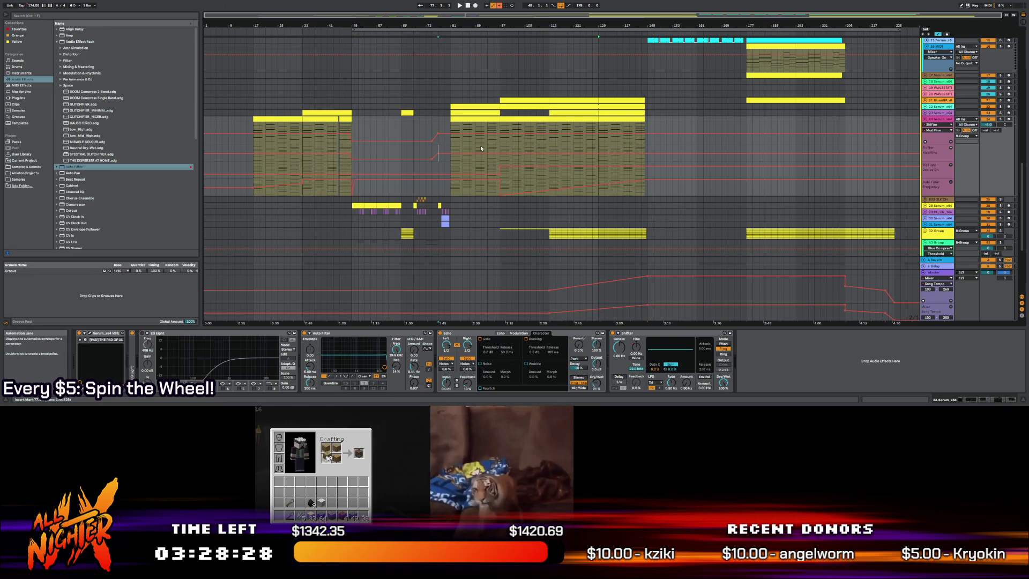
left_click(553, 160)
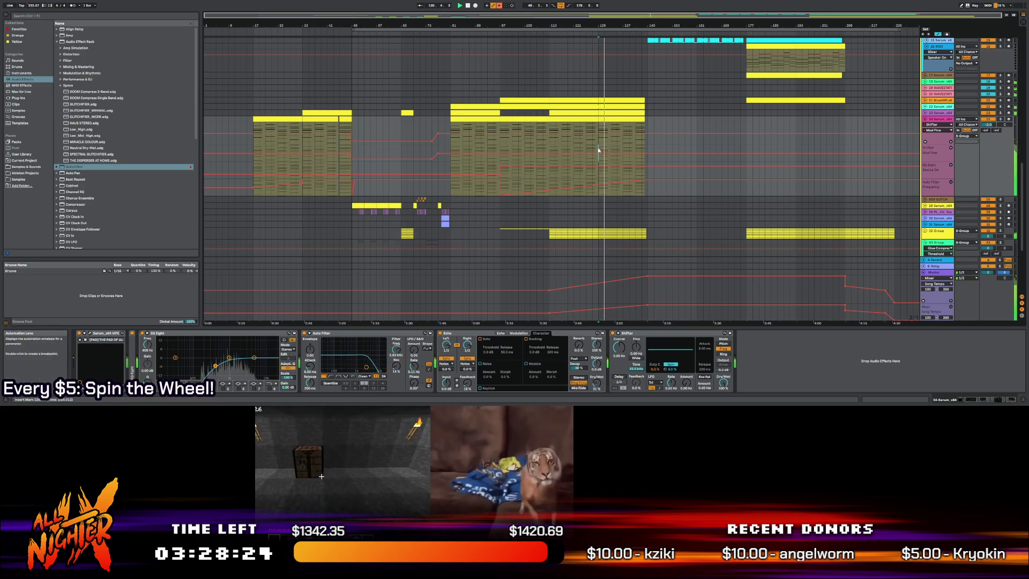
key("a")
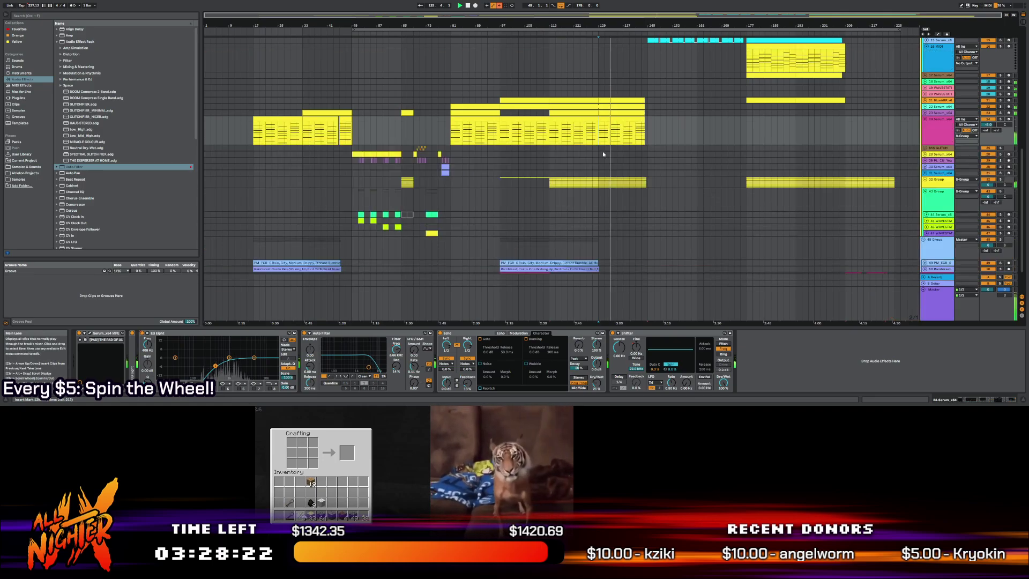
scroll(634, 137, "up", 3)
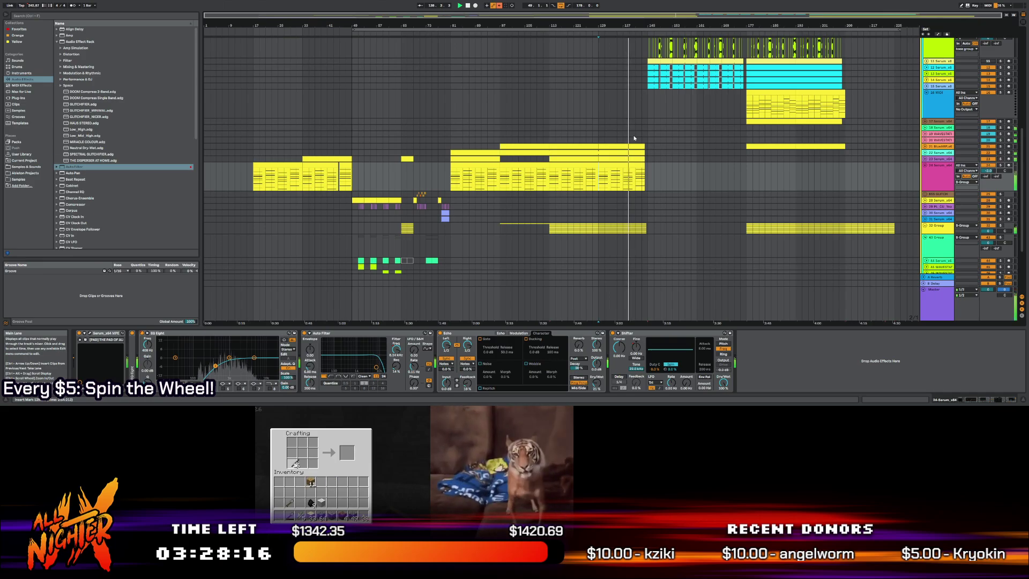
scroll(634, 138, "up", 4)
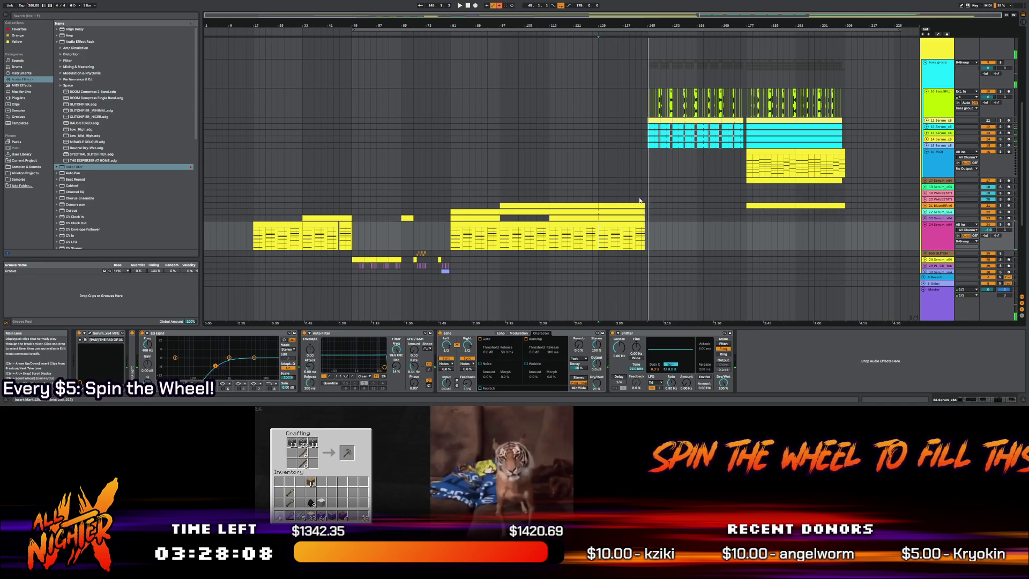
left_click(636, 199)
key("space")
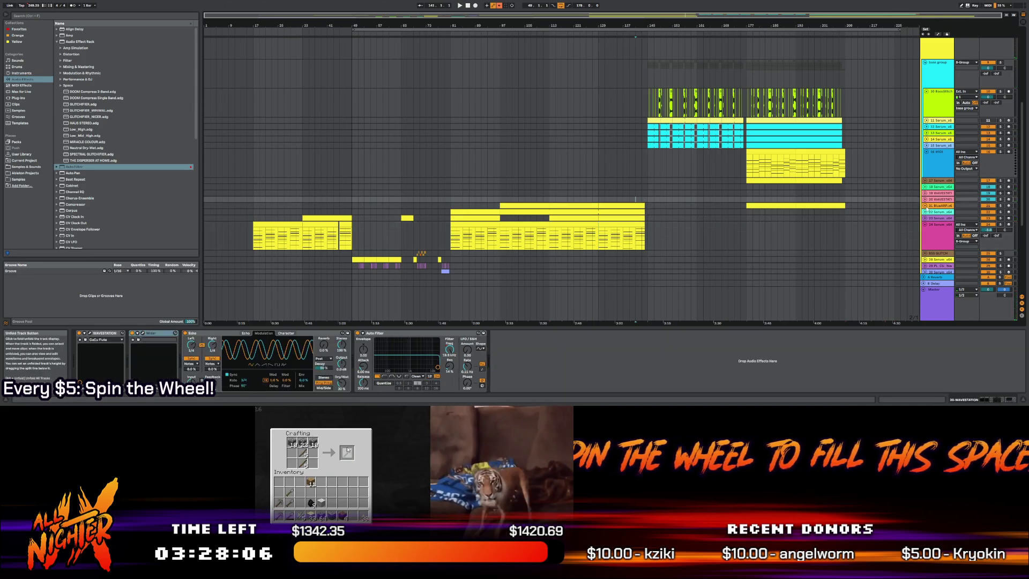
Unfold tracks 23 and 24 to show clip notes and select track 23
scroll(674, 216, "down", 1)
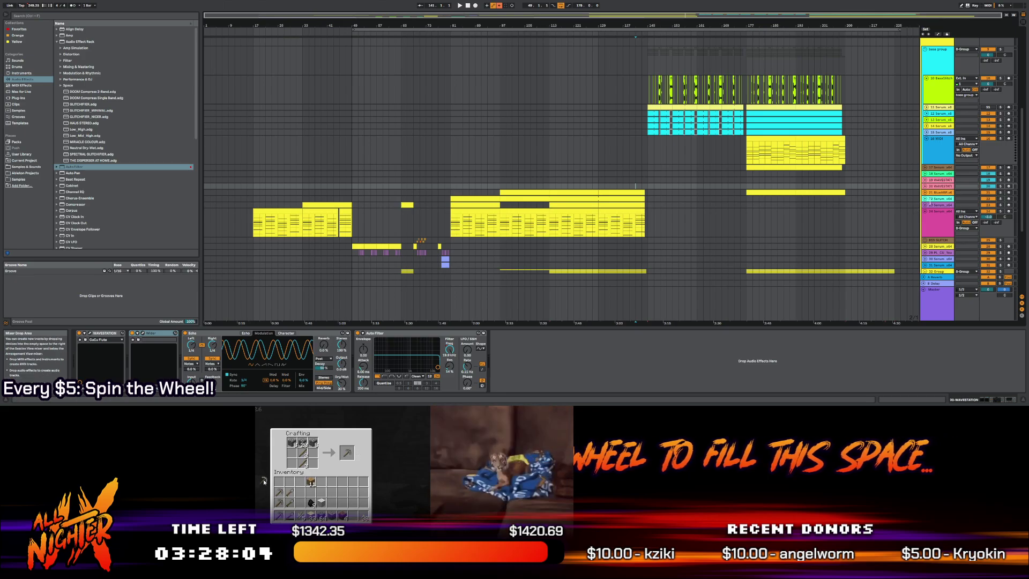
scroll(927, 227, "down", 3)
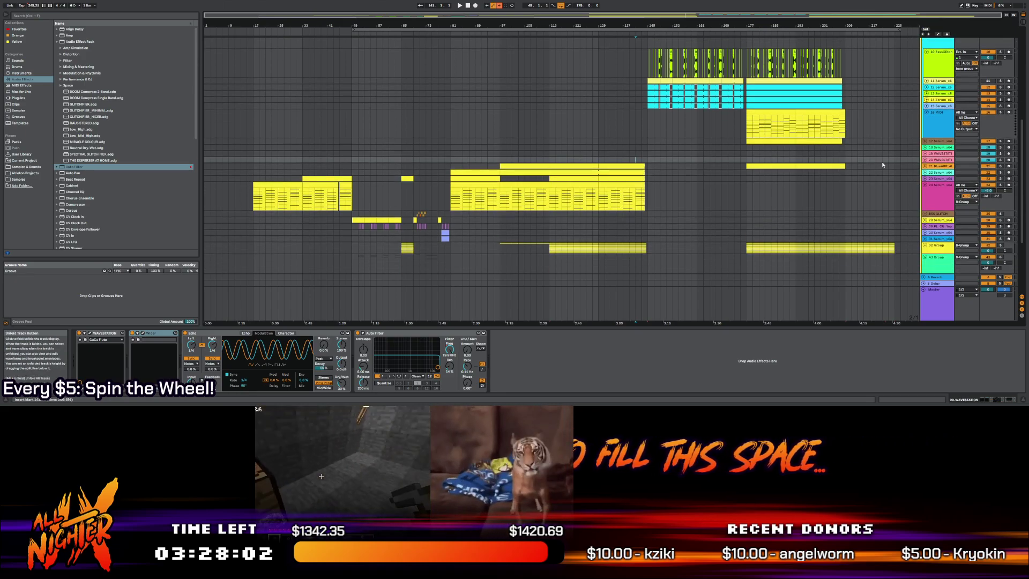
left_click(925, 173)
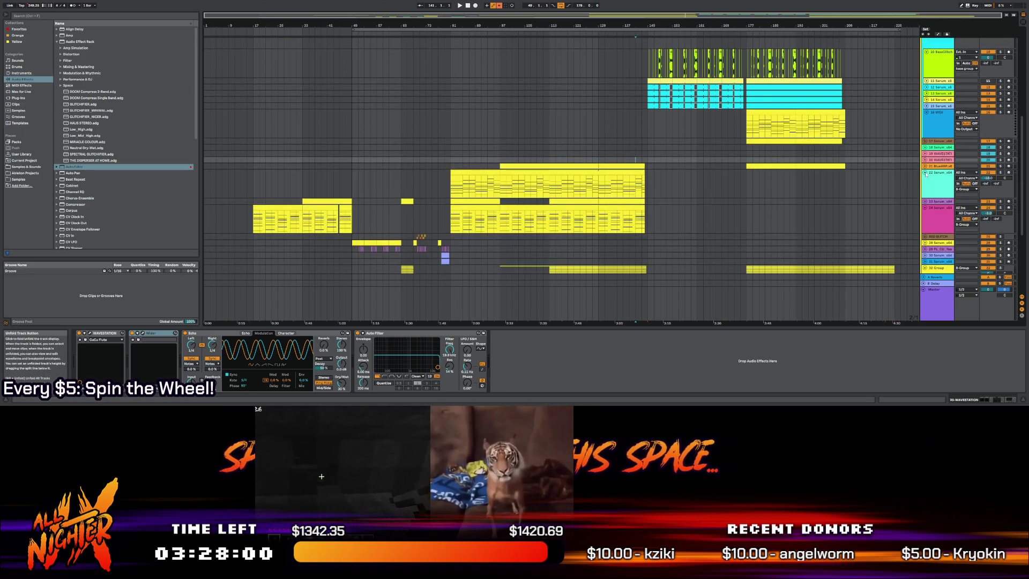
left_click(925, 173)
left_click(925, 182)
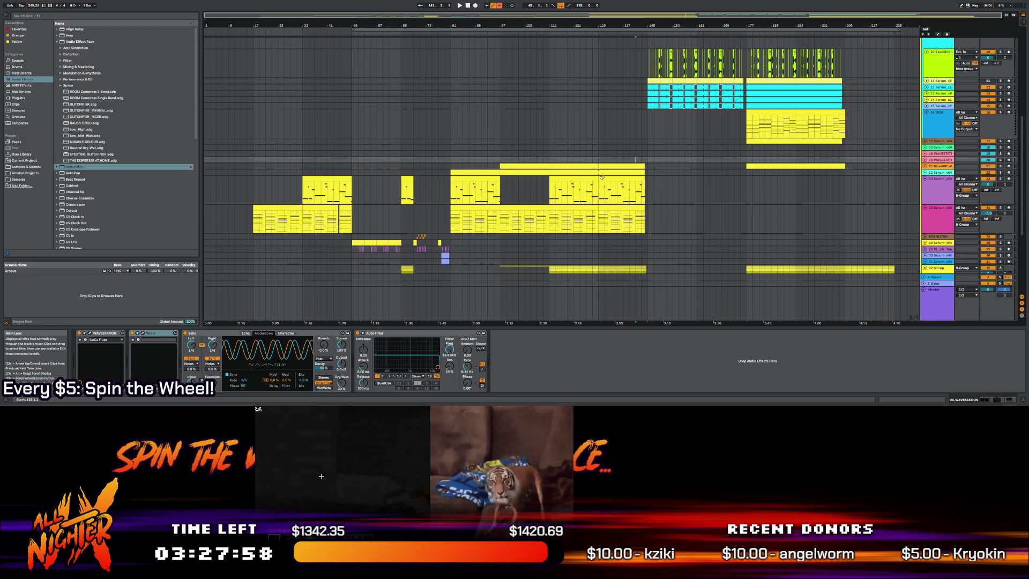
left_click(965, 191)
Show the automation lanes again and place the insert point at bar 141
scroll(964, 191, "up", 5)
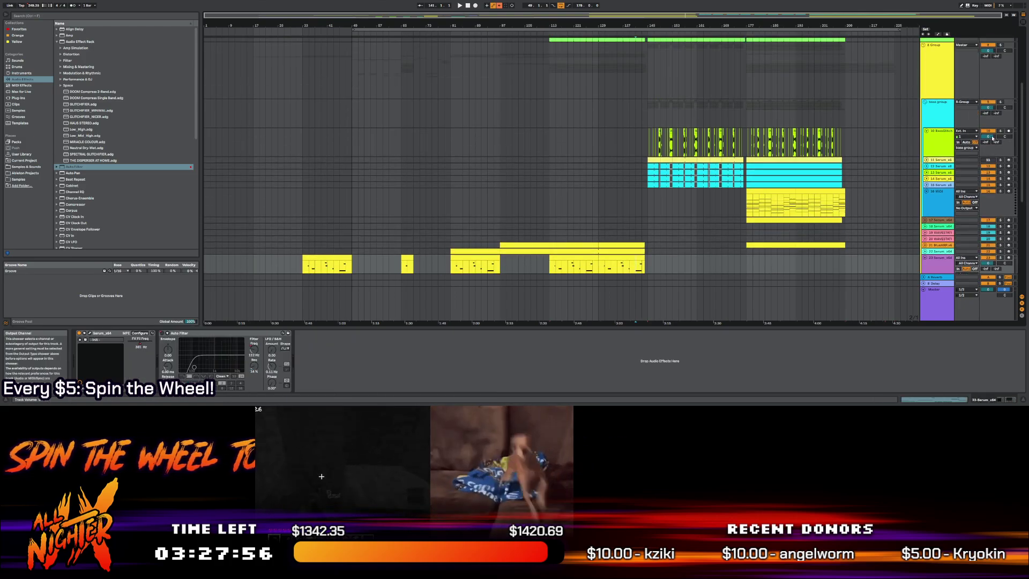
scroll(1021, 58, "up", 5)
left_click_drag(1021, 58, 1013, 182)
scroll(1013, 182, "up", 3)
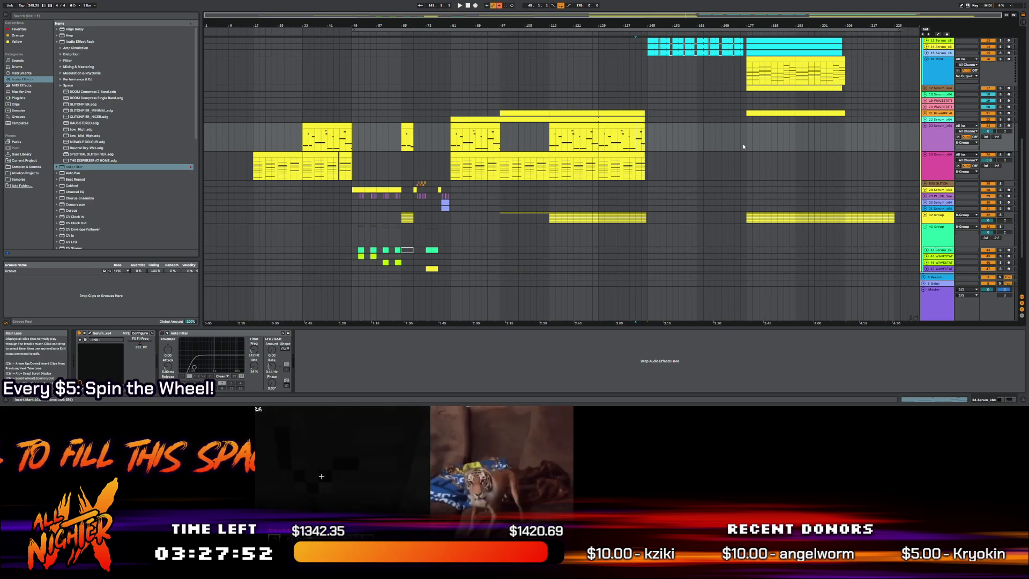
key("a")
left_click(345, 147)
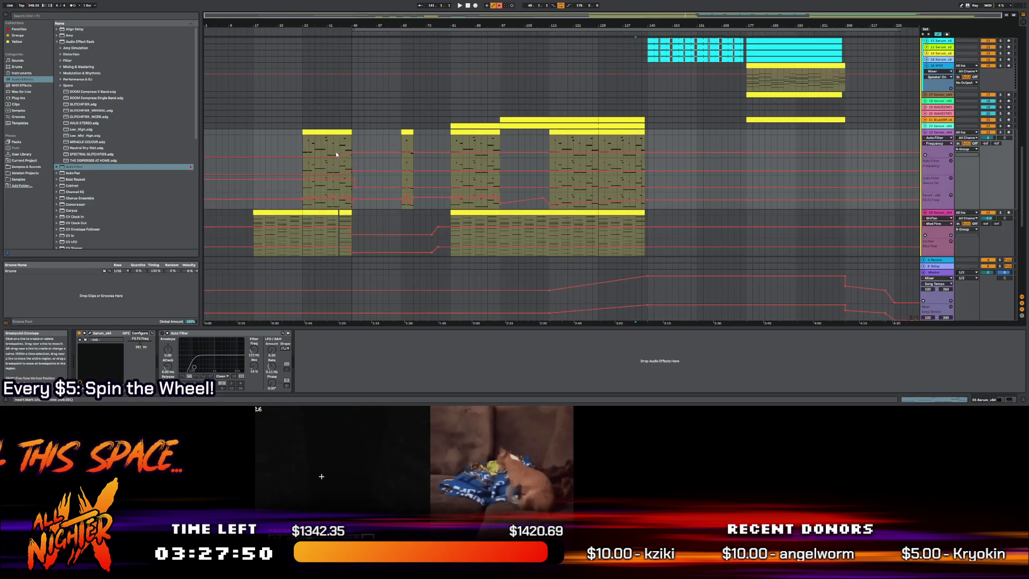
left_click(634, 148)
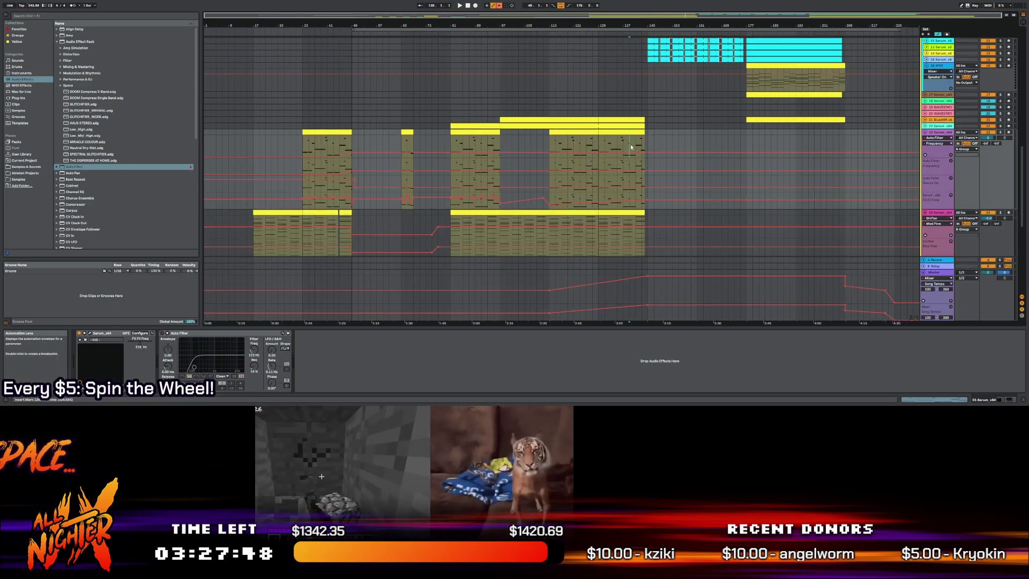
Zoom to bars 79–178, select bars 113–146 in the automation lane, and restart playback
key("plus")
key("plus")
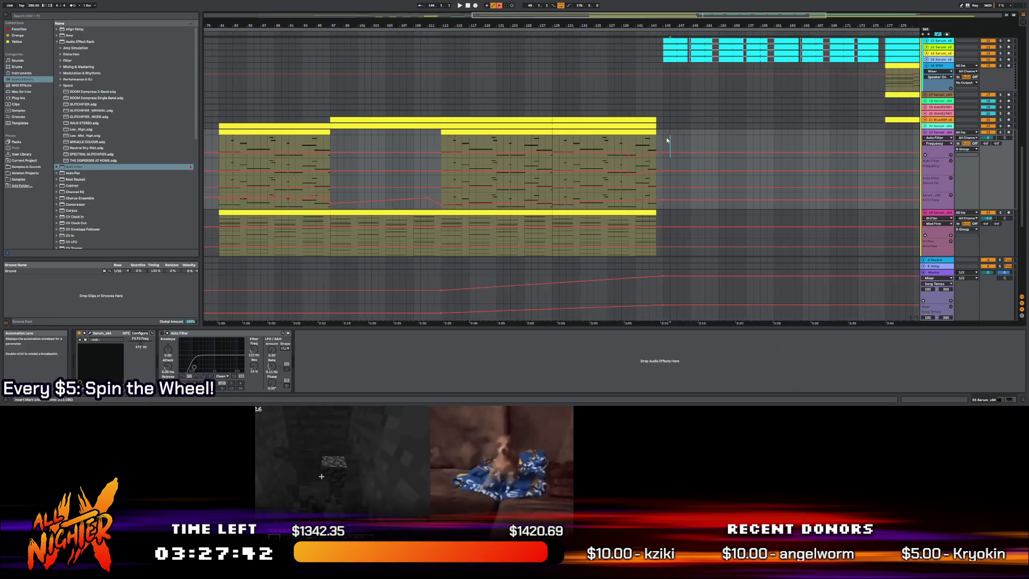
scroll(670, 156, "down", 1)
key("minus")
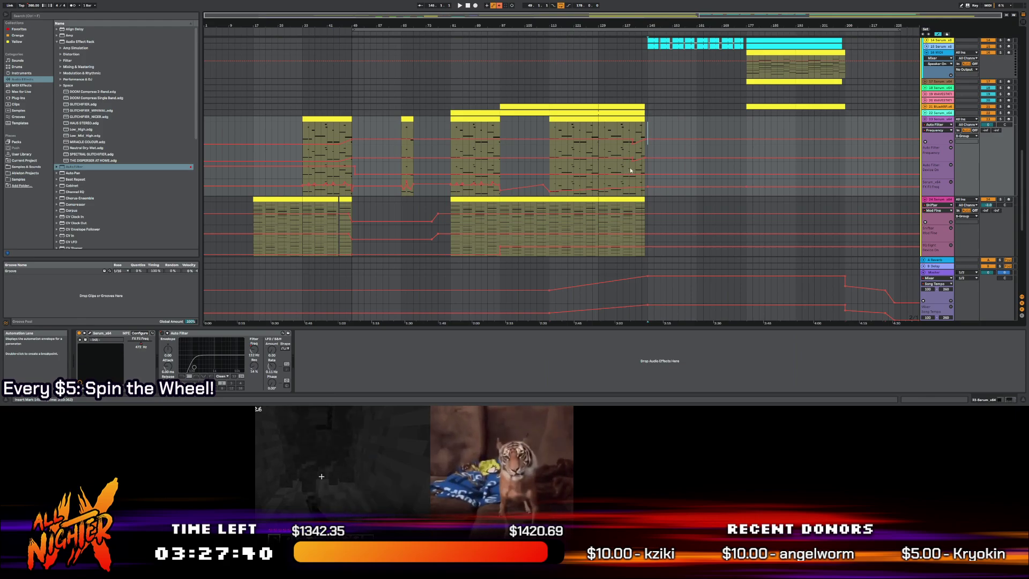
key("plus")
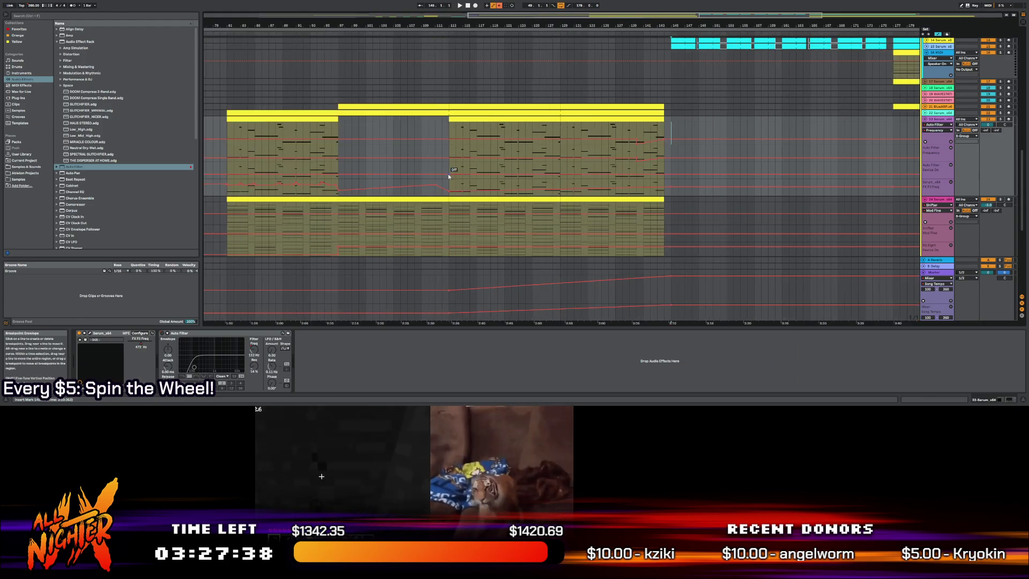
left_click_drag(448, 168, 676, 169)
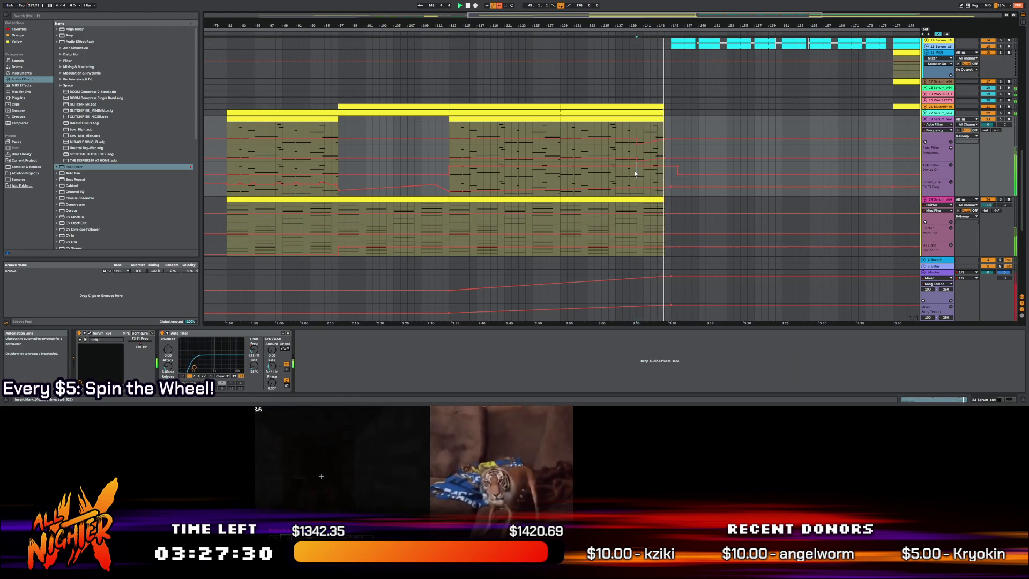
key("space")
key("space")
Check the BassGlitch and WAVESTATION devices, then start arrangement playback
scroll(699, 178, "up", 1)
scroll(699, 177, "up", 3)
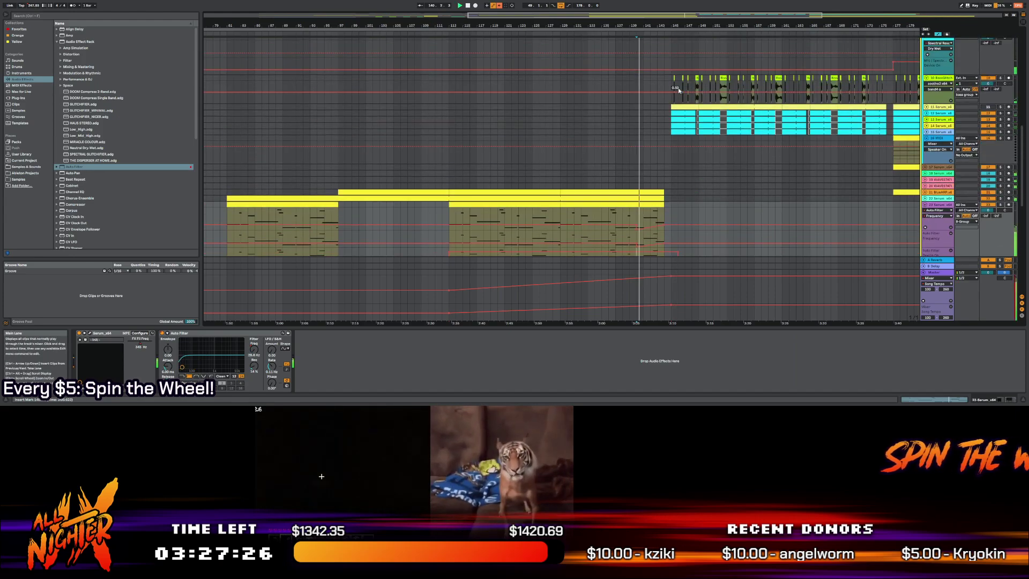
left_click(671, 80)
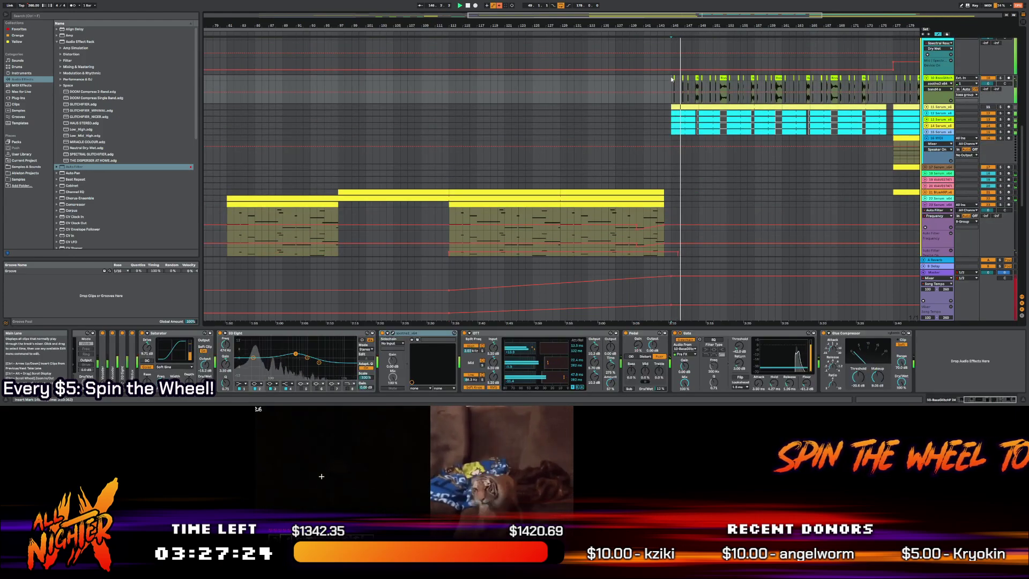
scroll(673, 102, "up", 1)
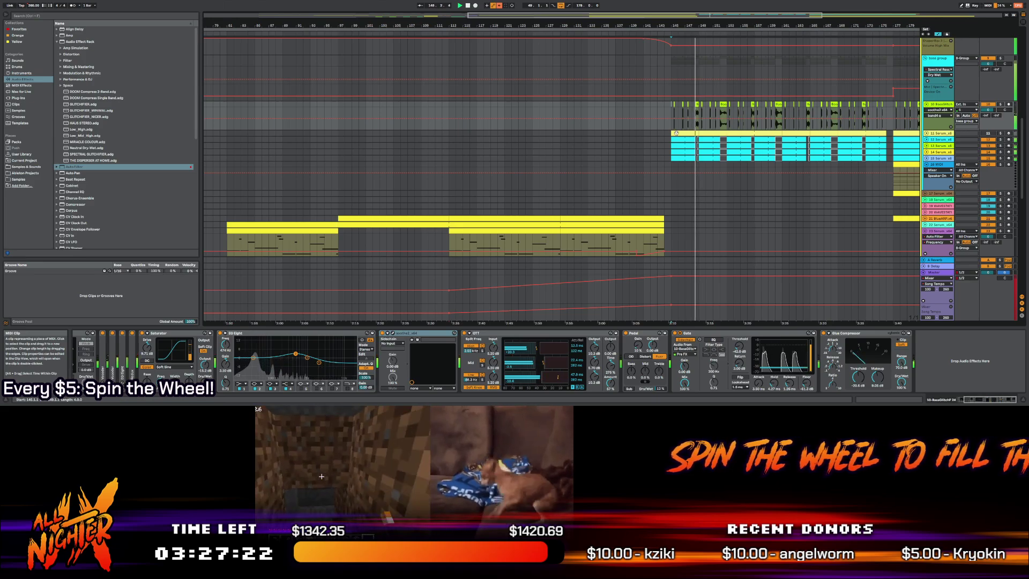
scroll(676, 128, "up", 3)
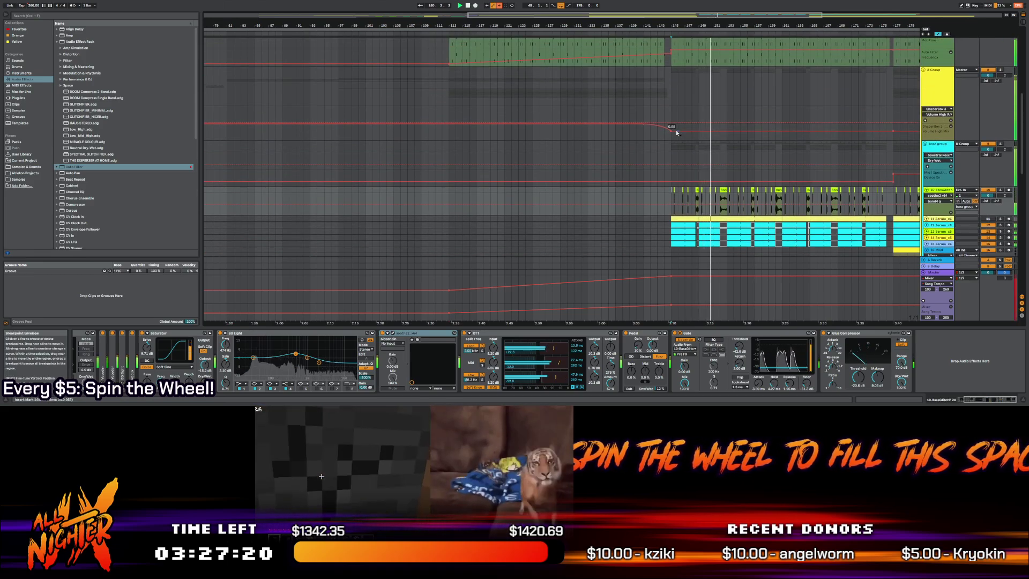
scroll(636, 192, "down", 2)
scroll(636, 182, "down", 4)
left_click(638, 153)
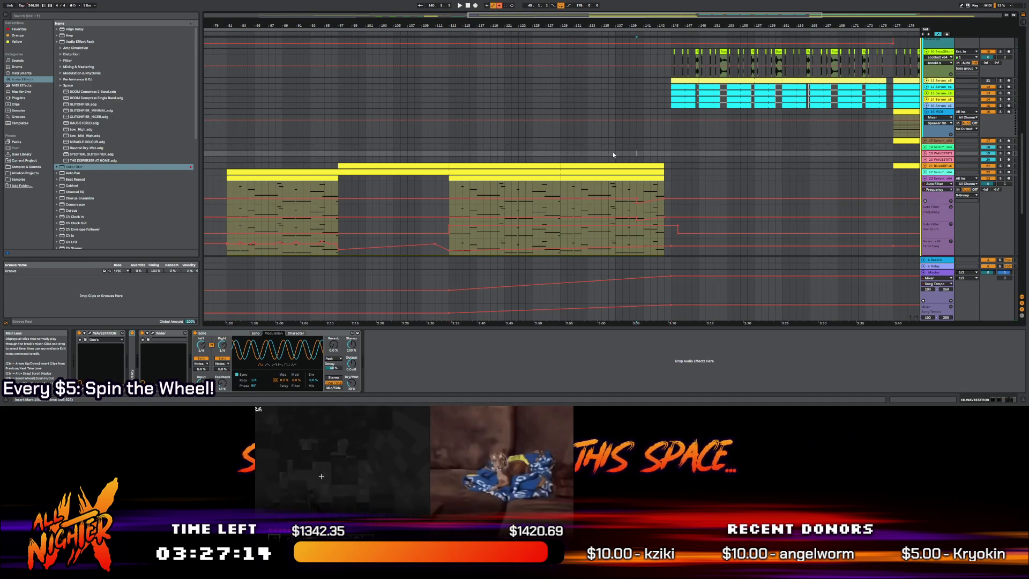
key("space")
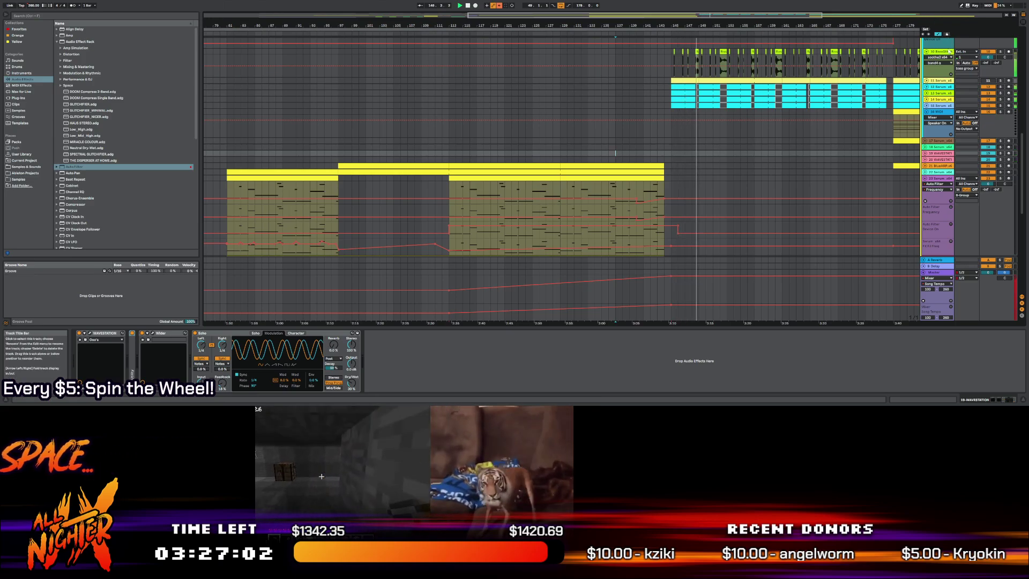
Show the BassGlitch Saturator/EQ Eight/OTT/Glue chain and play from bar 145
left_click(942, 52)
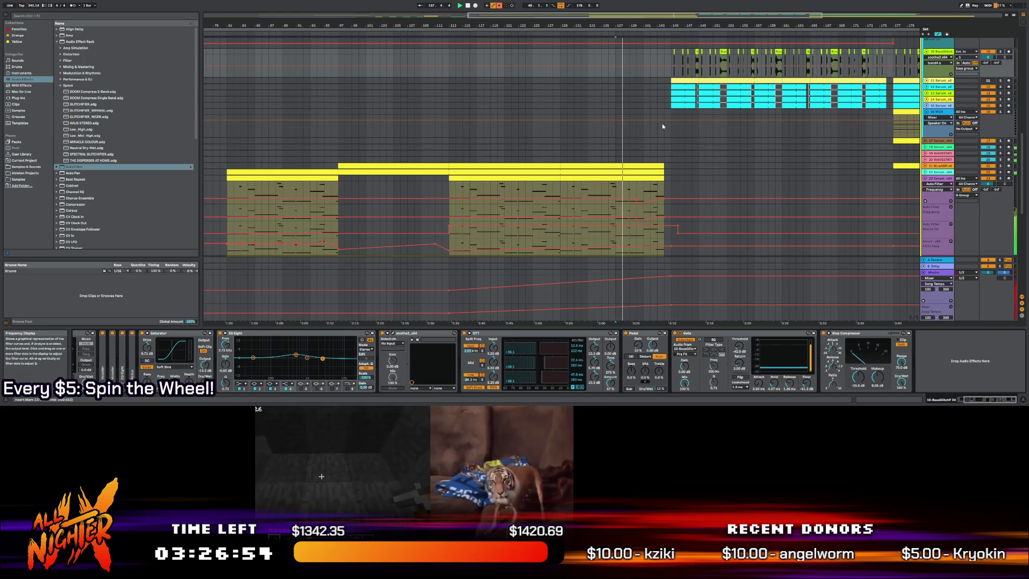
left_click(671, 52)
key("space")
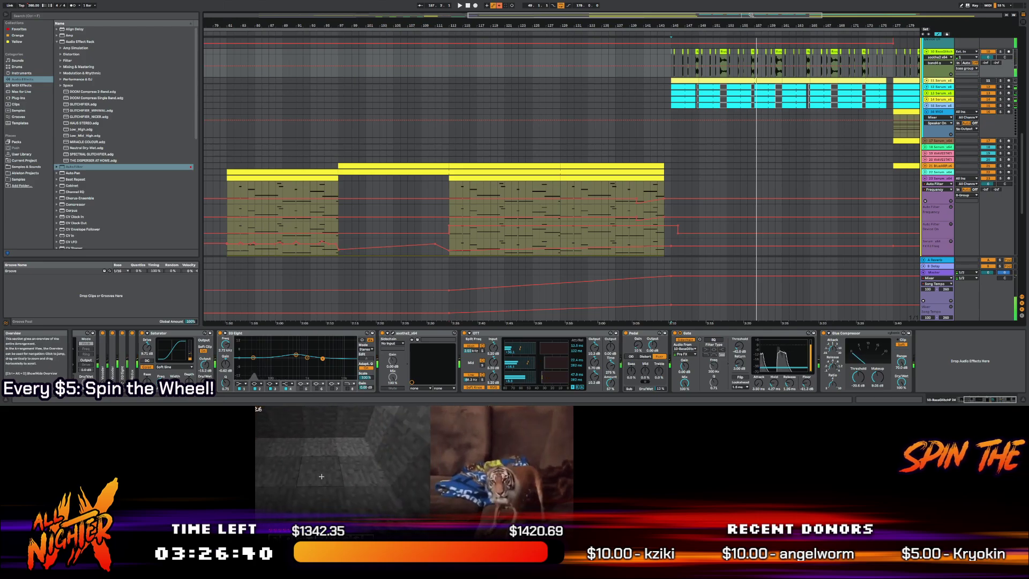
Zoom to the later section and select bars 145–161, then 161–177 across tracks 10–16
left_click_drag(757, 27, 638, 29)
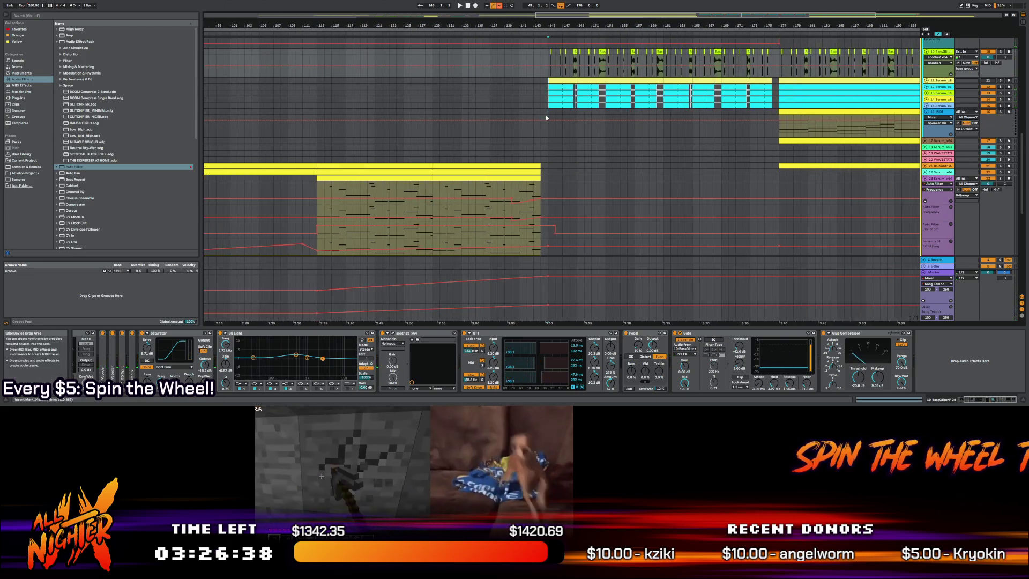
left_click_drag(547, 80, 541, 159)
left_click_drag(779, 82, 773, 214)
left_click_drag(753, 14, 753, 7)
left_click(562, 113)
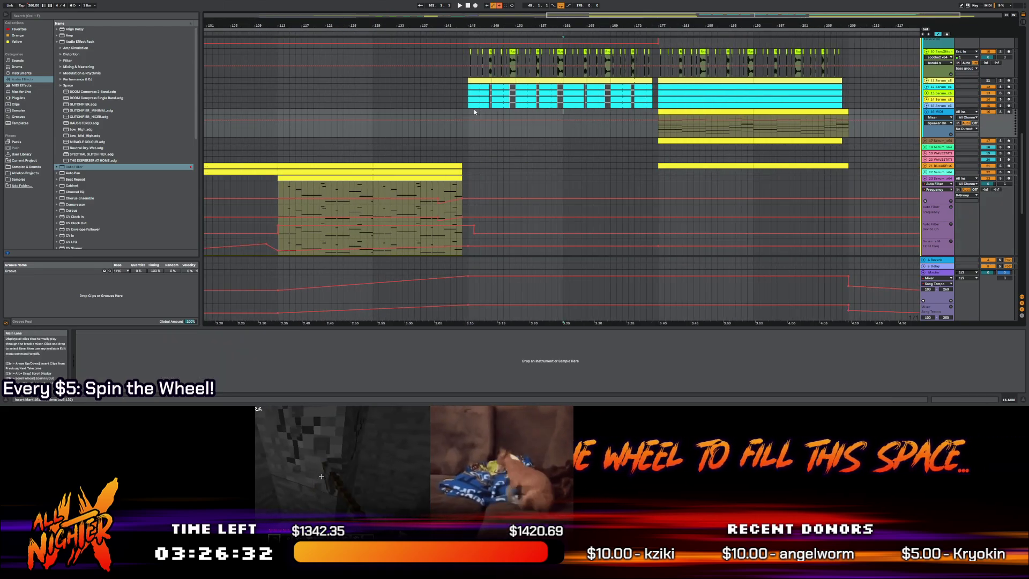
left_click_drag(468, 113, 459, 69)
left_click(561, 155)
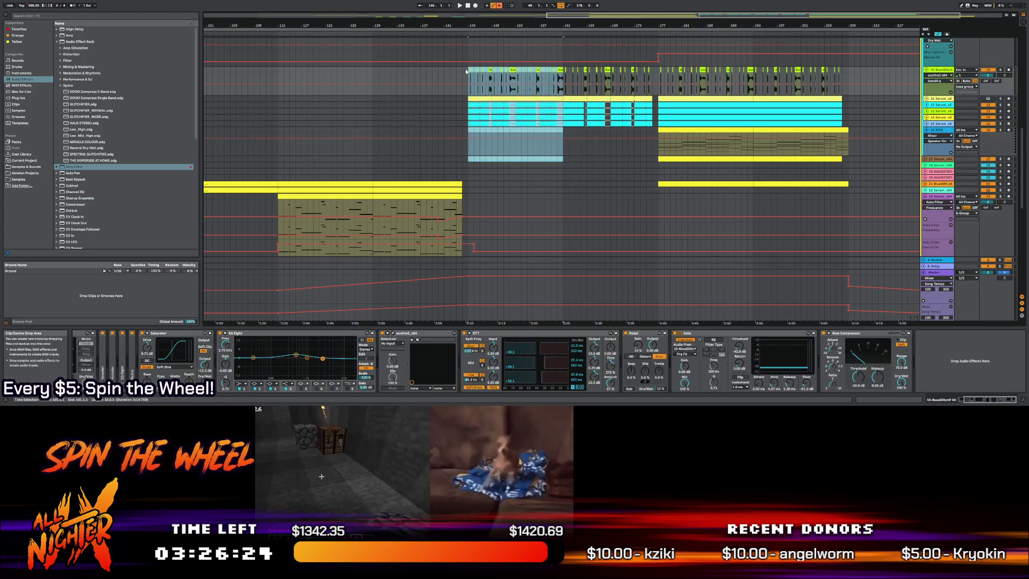
left_click(565, 148)
left_click_drag(564, 148, 851, 191)
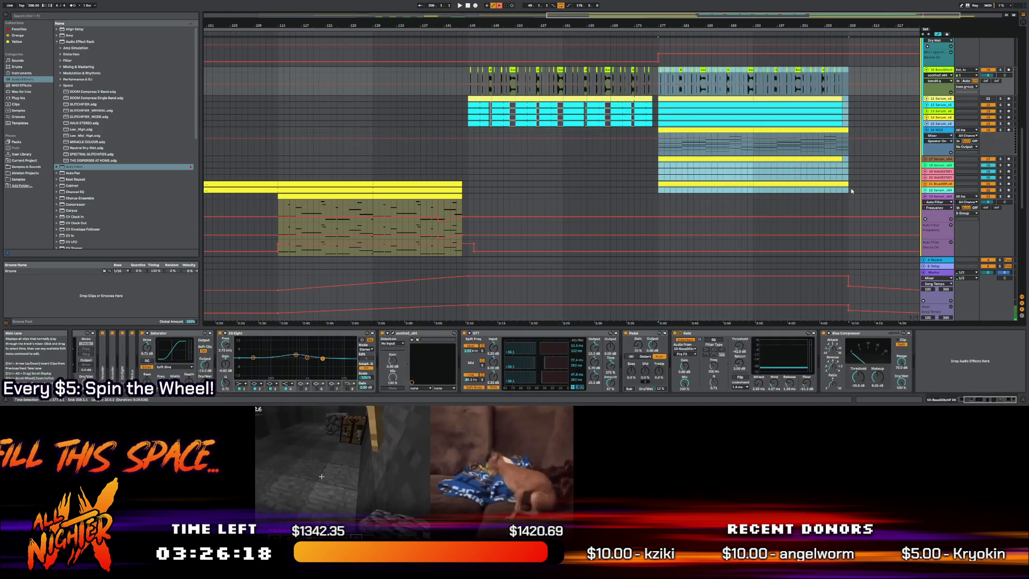
Play from bar 177, stop, and place the insert marker near bar 173 on 16 MIDI
left_click(672, 177)
scroll(678, 149, "down", 1)
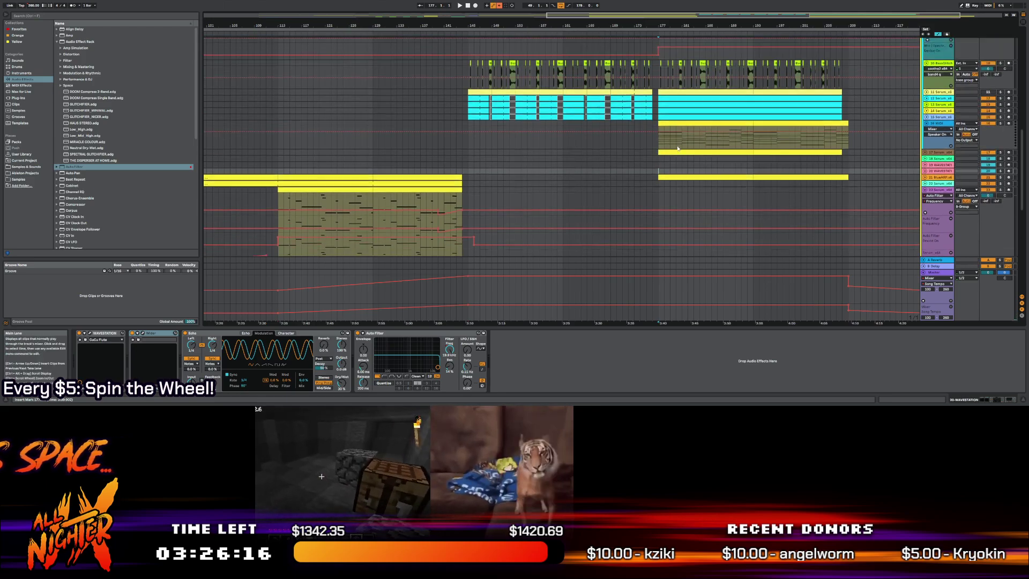
scroll(677, 148, "up", 1)
key("space")
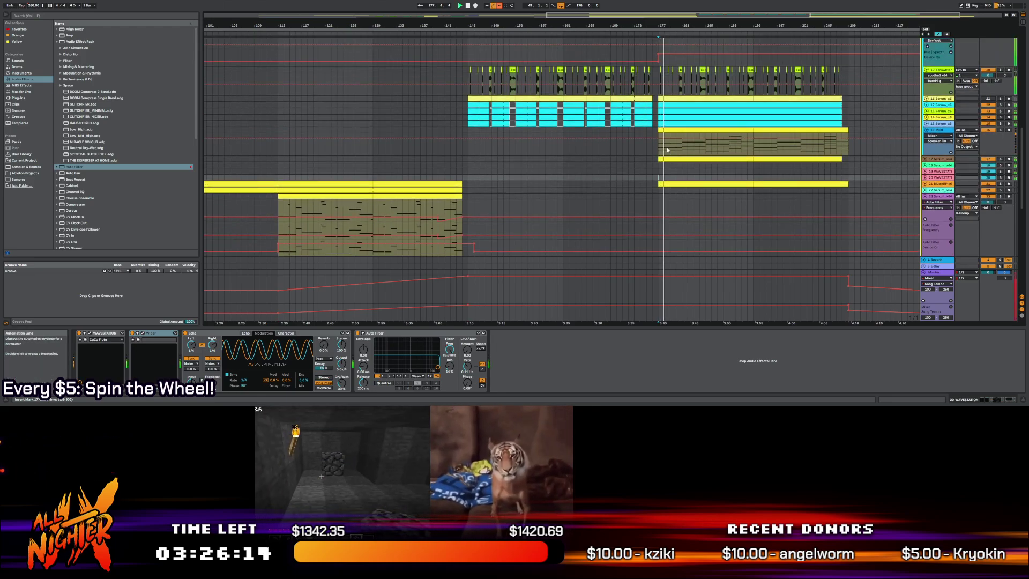
scroll(648, 131, "down", 3)
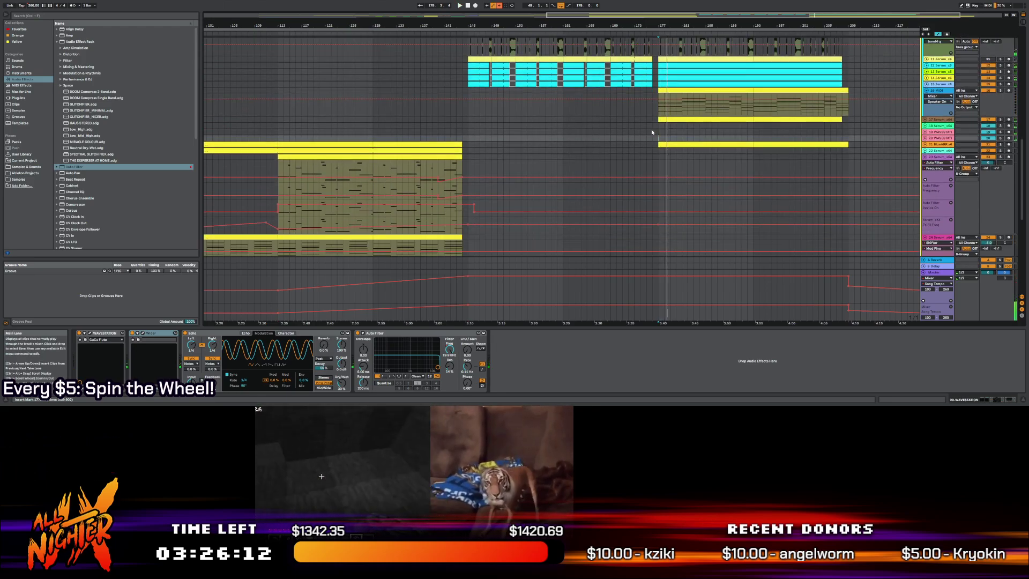
scroll(673, 131, "down", 4)
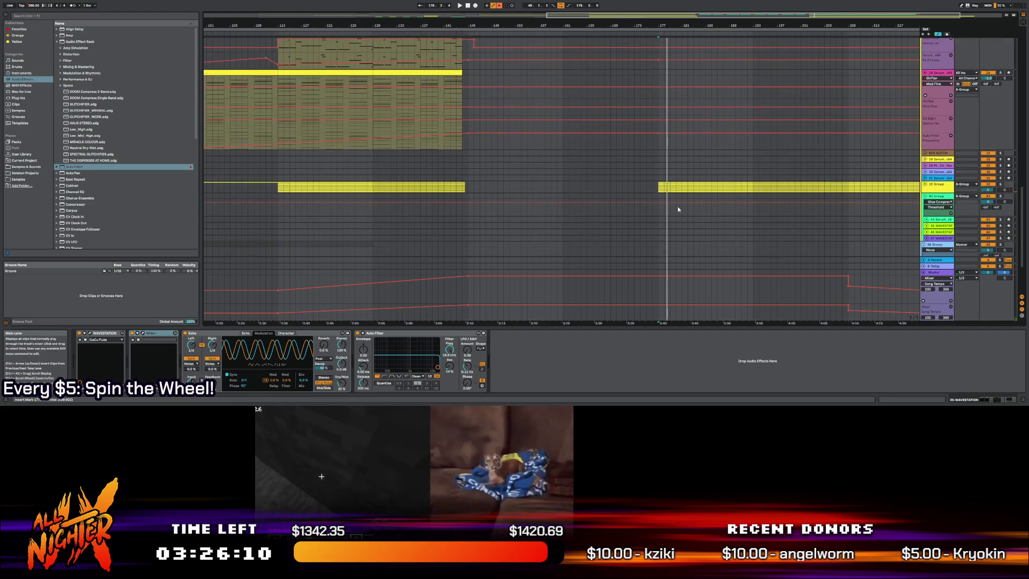
scroll(676, 206, "up", 6)
scroll(676, 202, "up", 4)
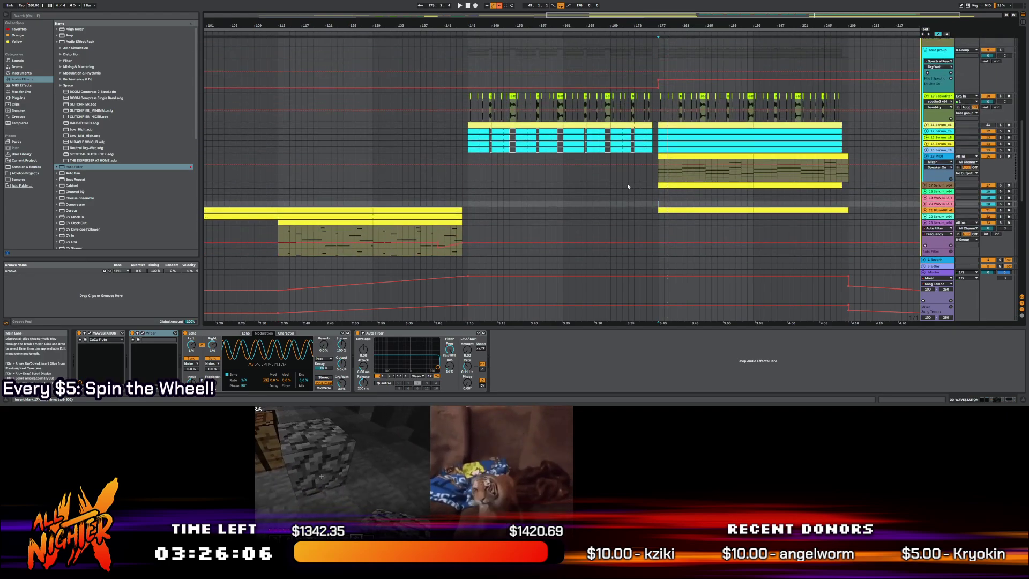
key("space")
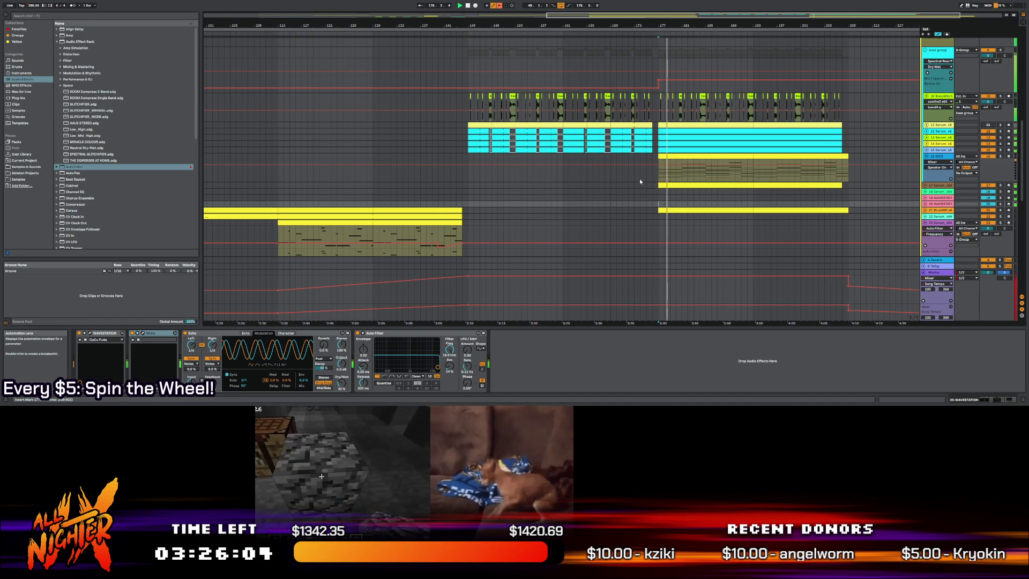
key("space")
left_click(638, 173)
Select the first half of bar 176 on 16 MIDI and hide the automation envelopes
scroll(652, 169, "up", 5)
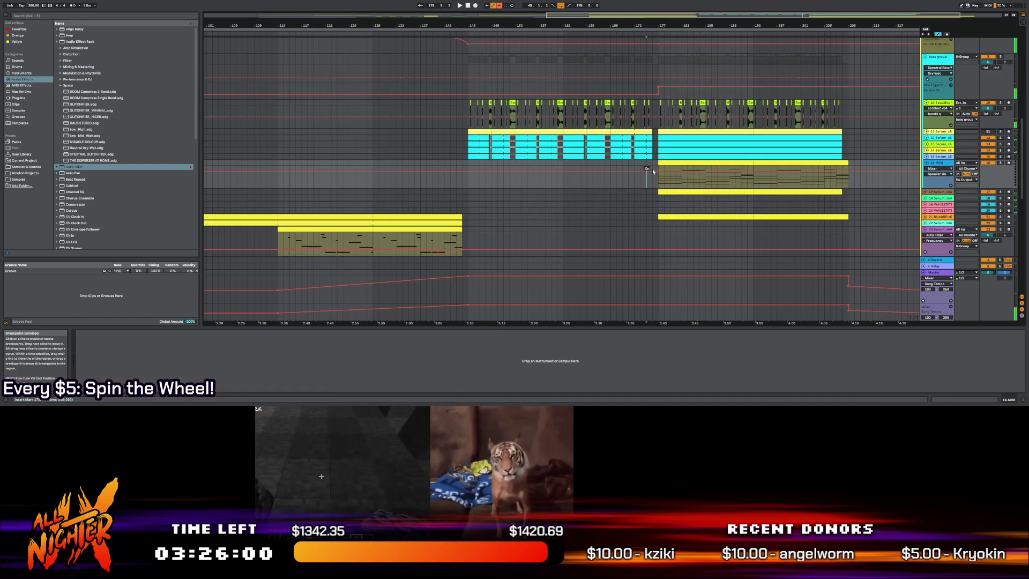
left_click_drag(652, 167, 672, 166)
key("a")
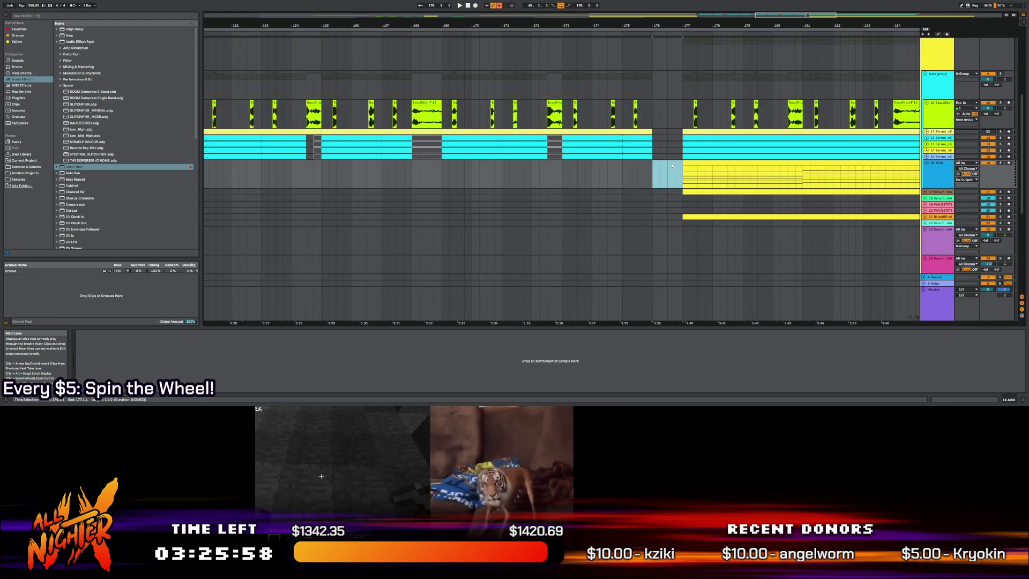
key("a")
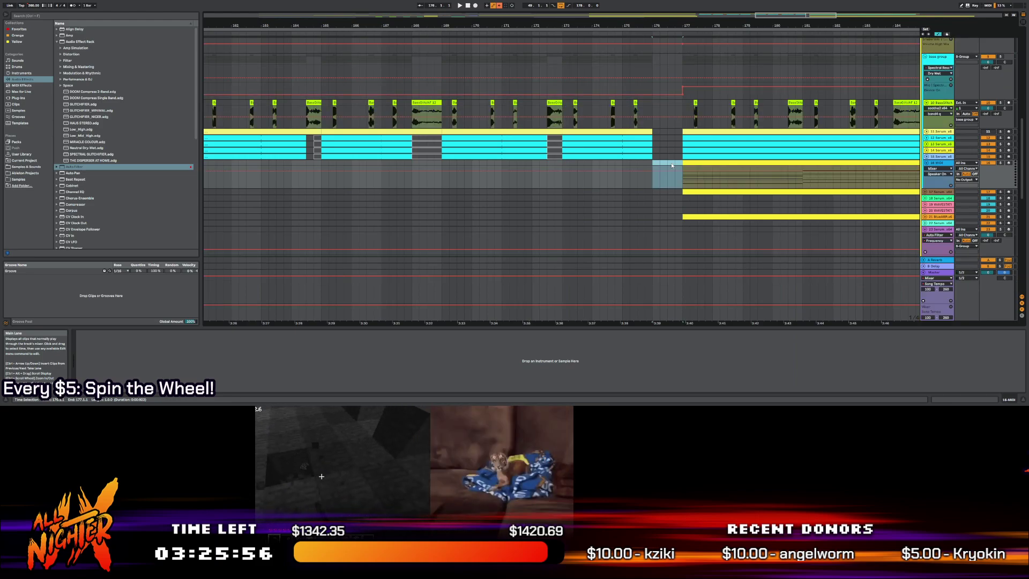
key("a")
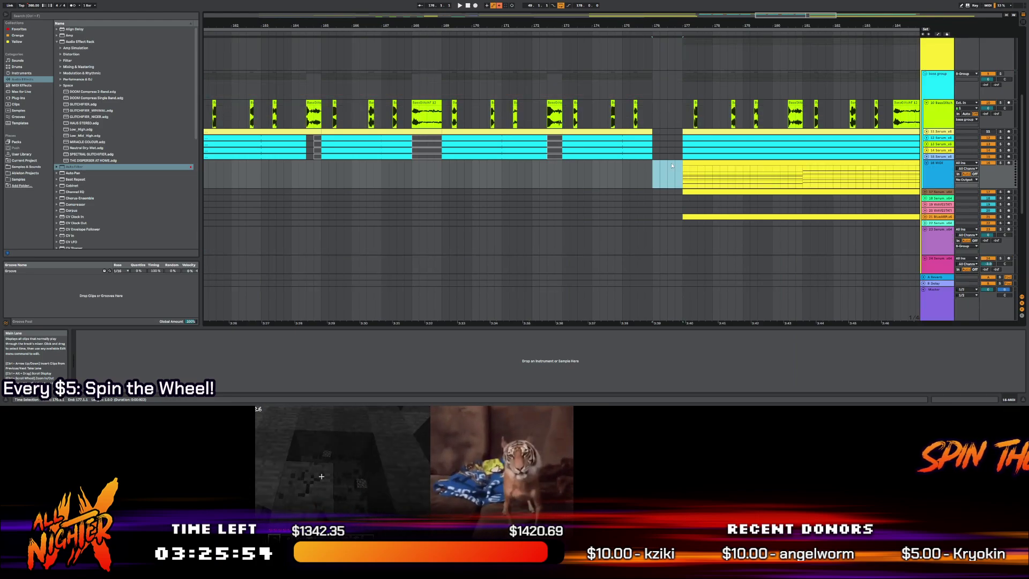
Replay the section from bars 175 and 173, then stop with the marker at bar 176
left_click(623, 165)
key("space")
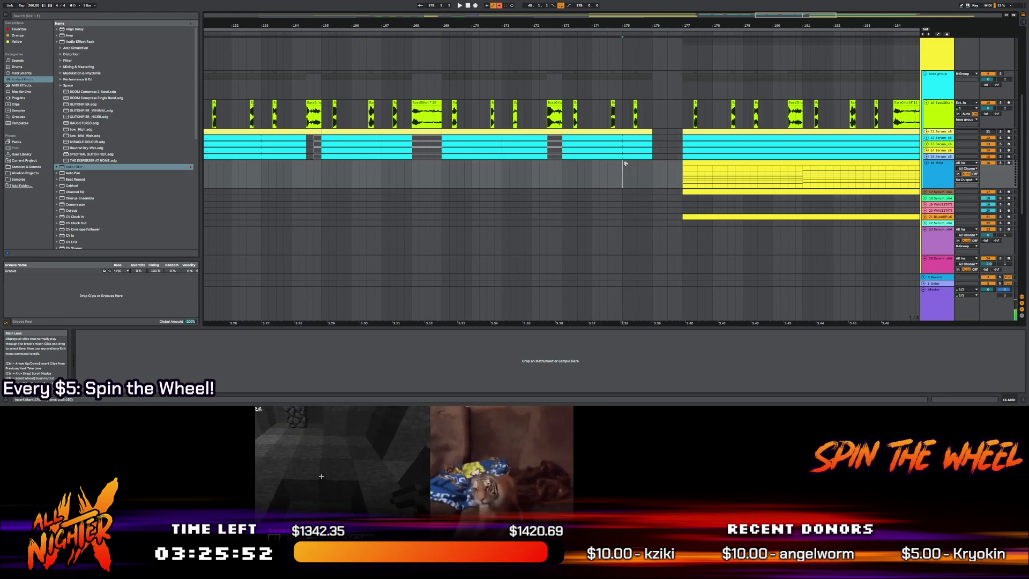
key("space")
scroll(616, 169, "up", 1)
left_click(561, 187)
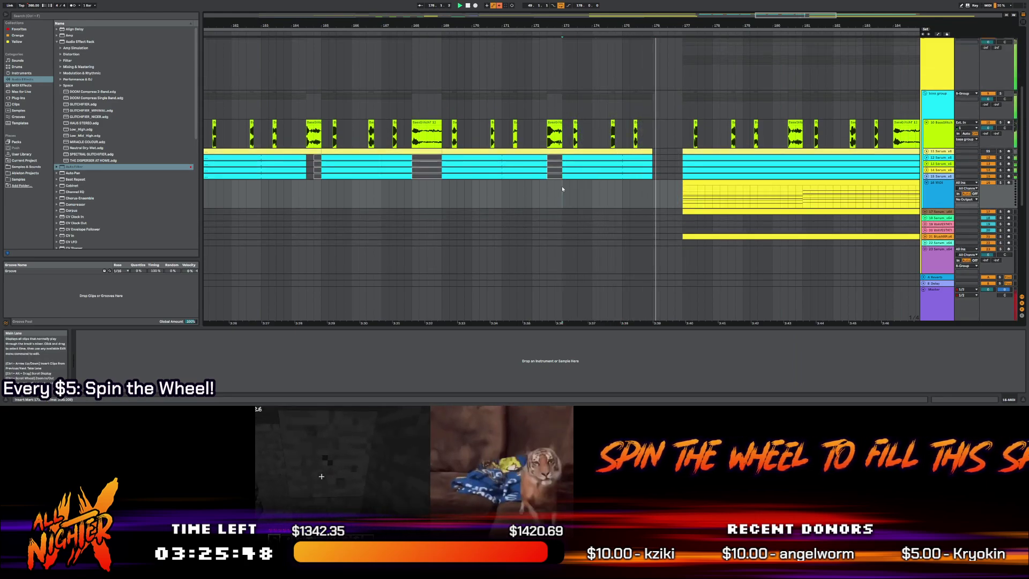
left_click(442, 187)
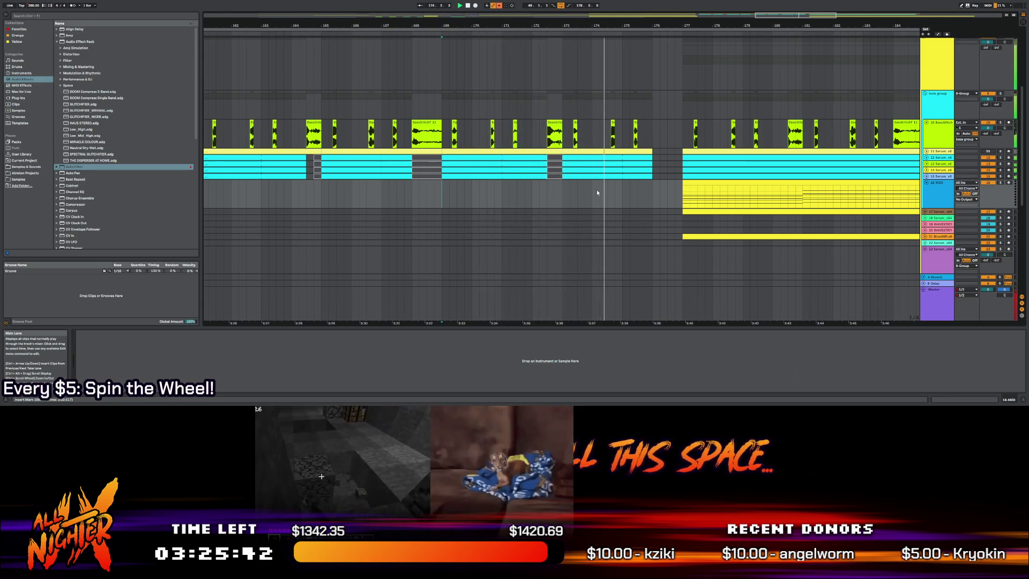
left_click(653, 193)
key("space")
Zoom out to view clips from bar 177 to about bar 209
left_click_drag(797, 15, 798, 5)
scroll(625, 183, "down", 2)
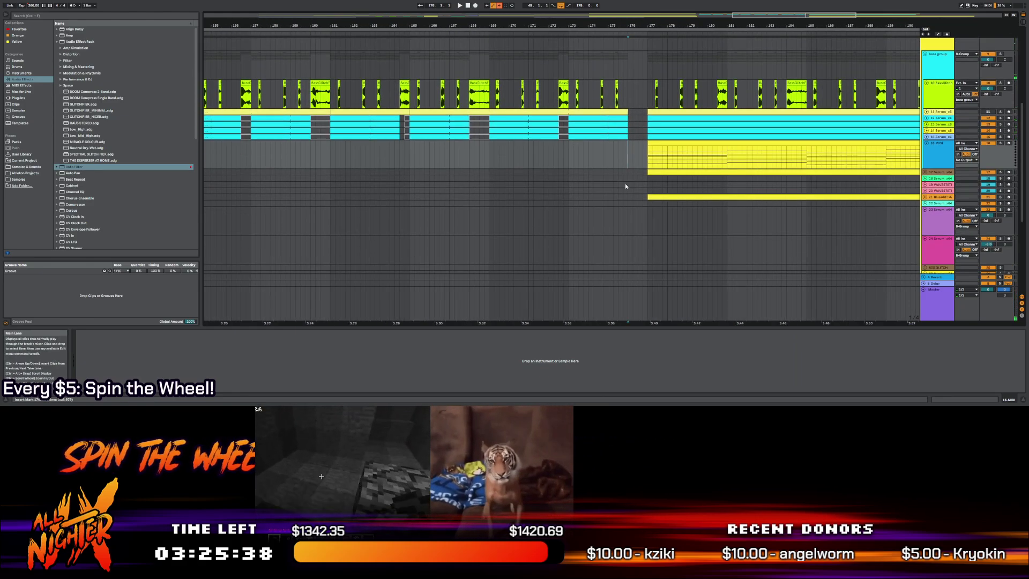
left_click_drag(518, 26, 517, 13)
scroll(521, 129, "down", 2)
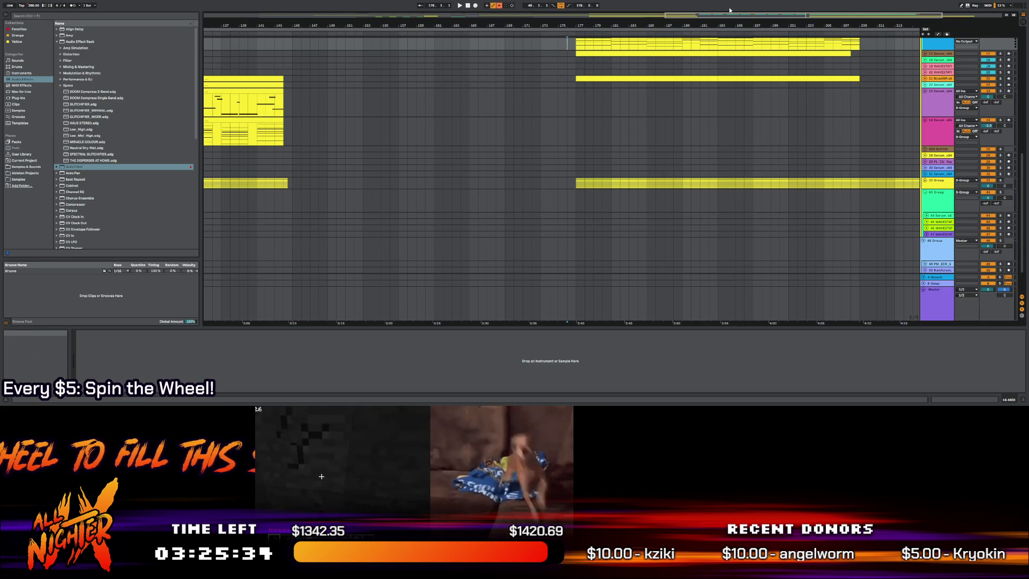
Arm track 45 WAVESTATION for recording and mark a one-bar range on track 16
scroll(837, 232, "down", 3)
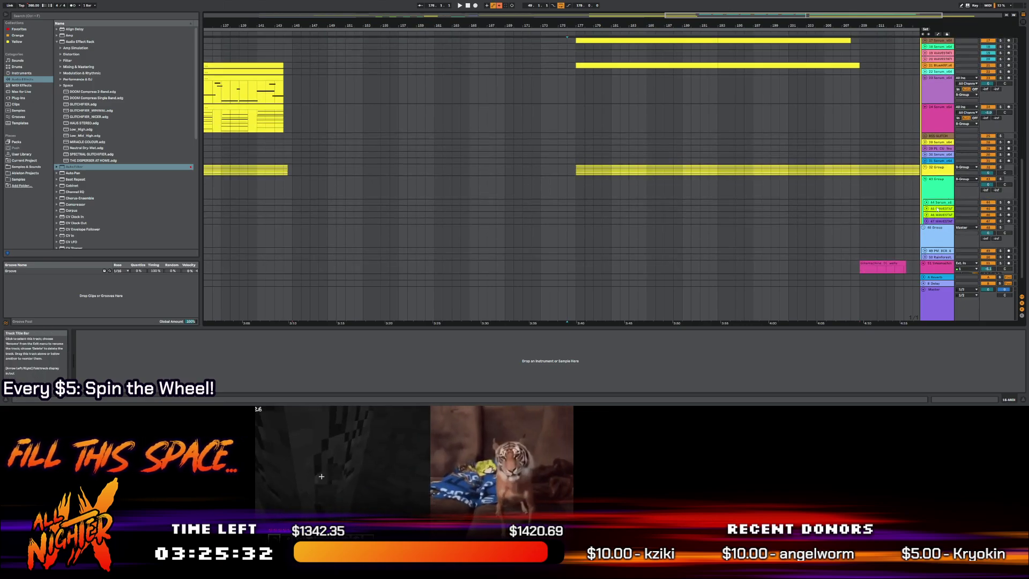
scroll(613, 44, "up", 1)
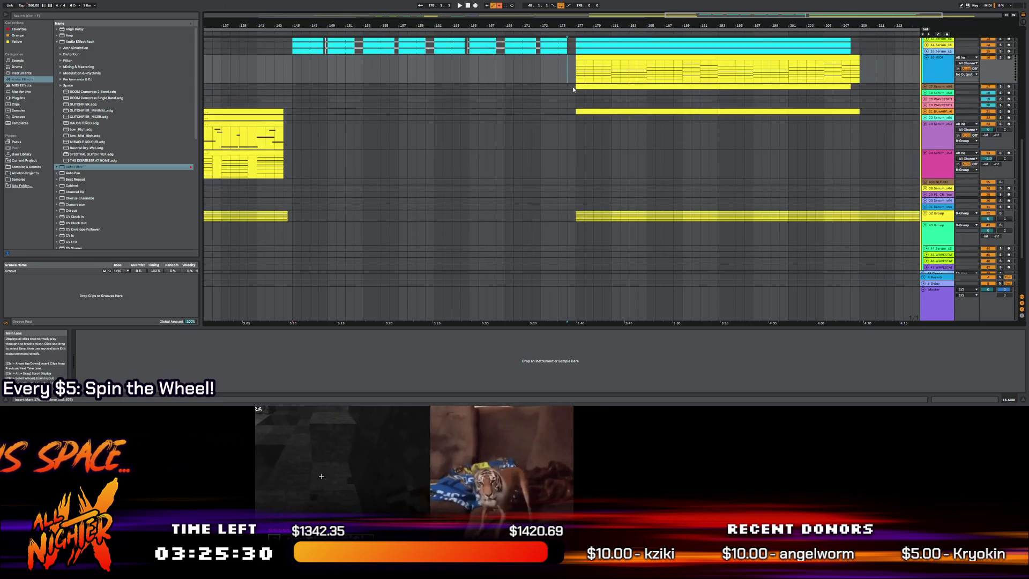
scroll(572, 85, "down", 3)
left_click(1008, 235)
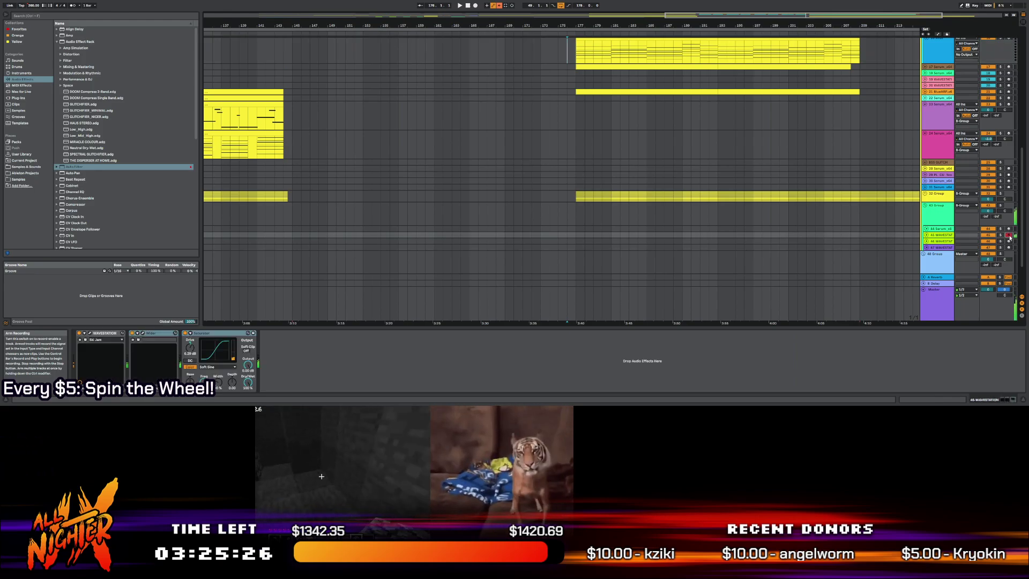
scroll(662, 236, "up", 3)
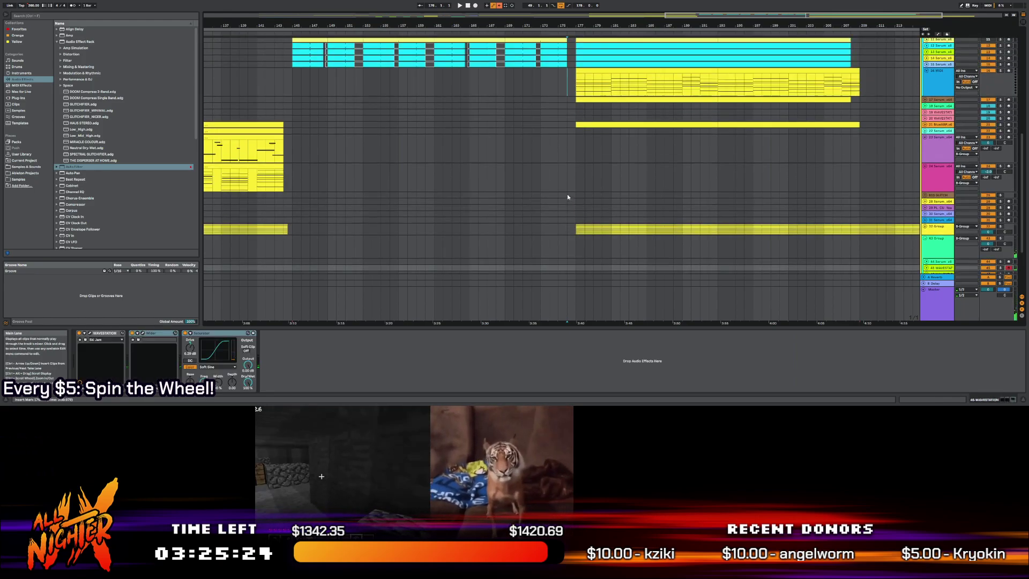
scroll(567, 138, "down", 4)
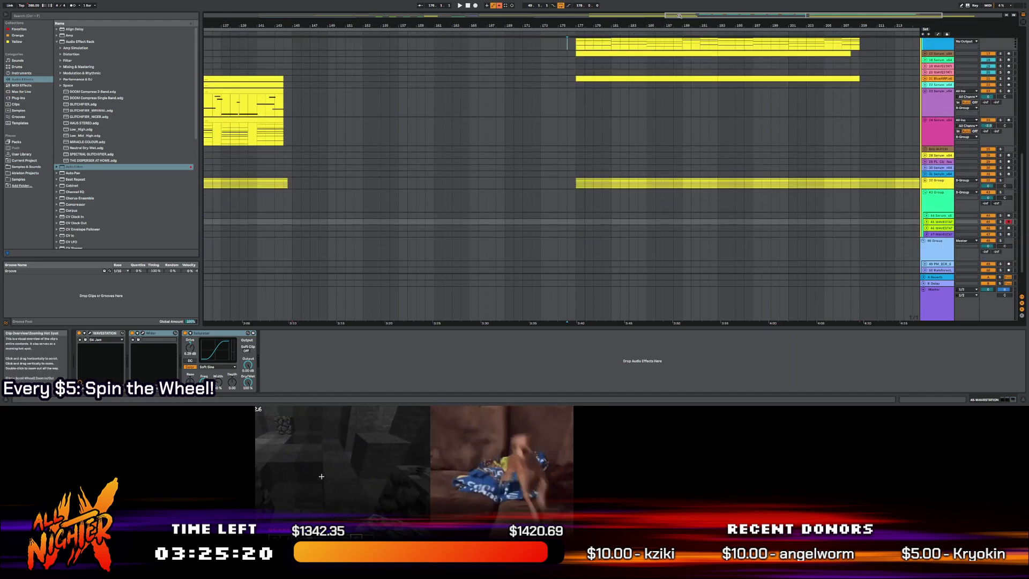
scroll(583, 95, "up", 3)
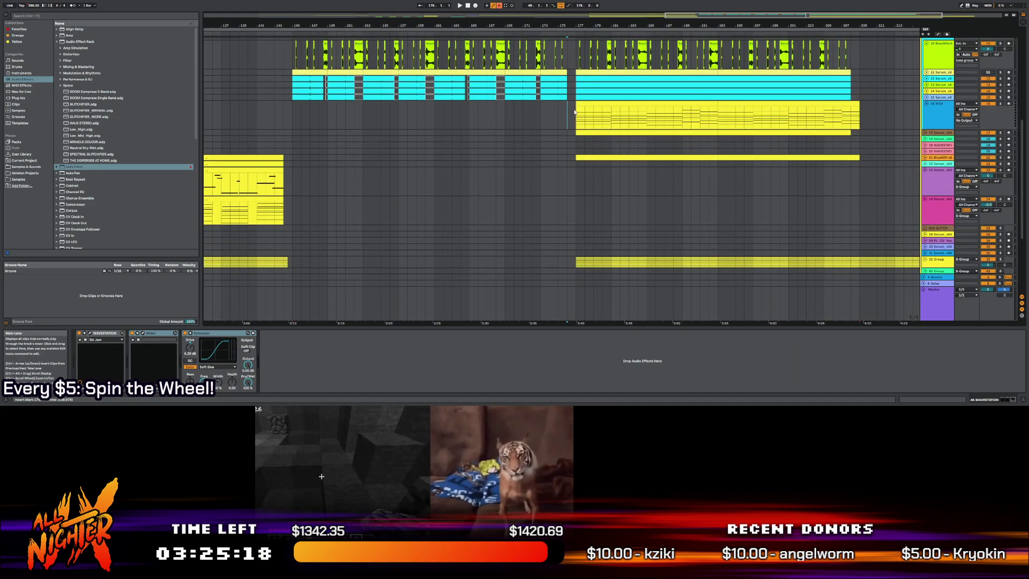
left_click(570, 116)
Zoom out, then select and audition the short WAVESTATION clip at bar 51
scroll(570, 115, "up", 1)
scroll(569, 111, "down", 5)
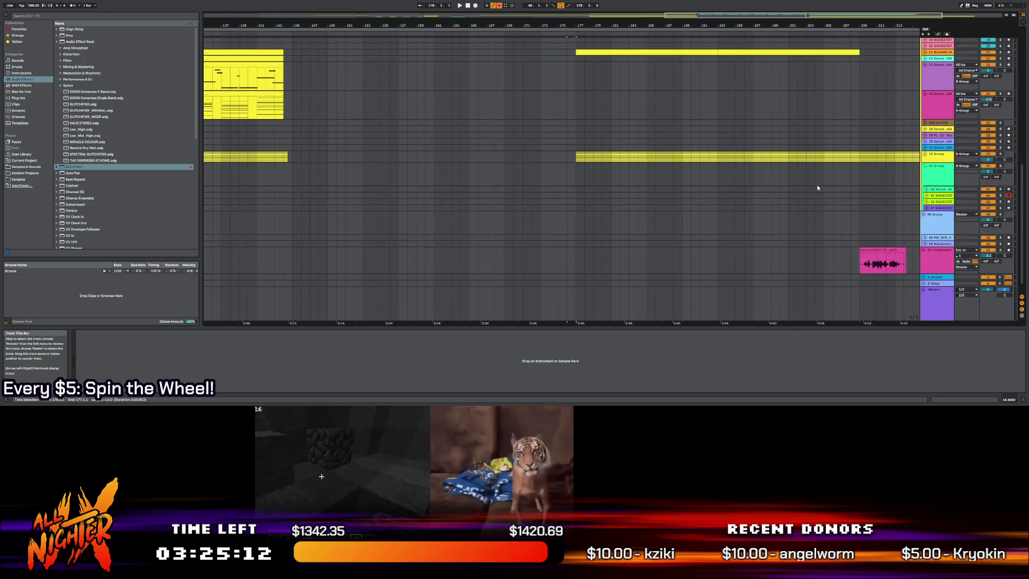
left_click_drag(689, 16, 689, 2)
scroll(509, 59, "left", 10)
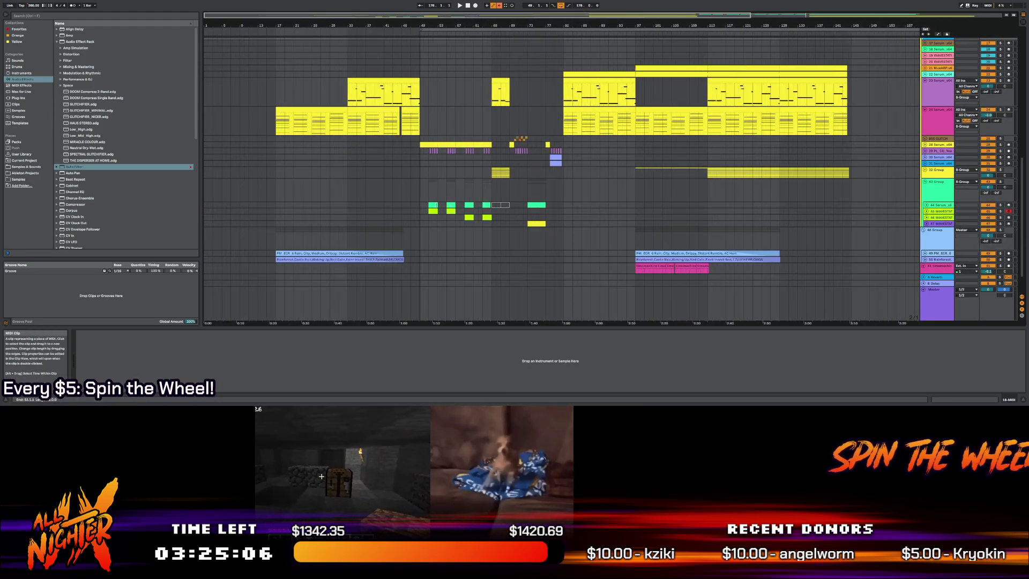
left_click(434, 210)
key("space")
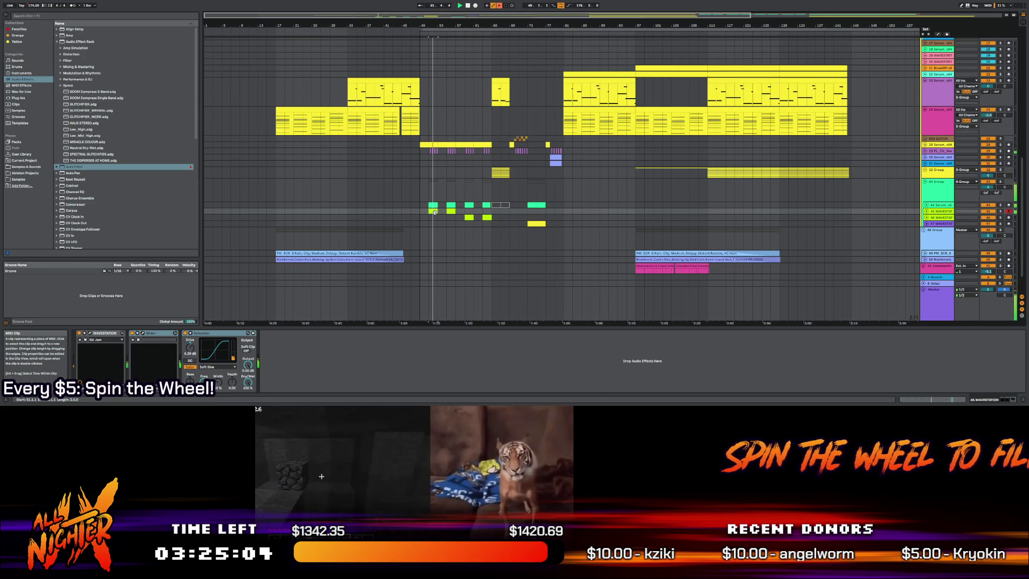
key("space")
Paste the clip at bar 175, nudge it onto track 45, and play the transition
left_click_drag(477, 16, 722, 17)
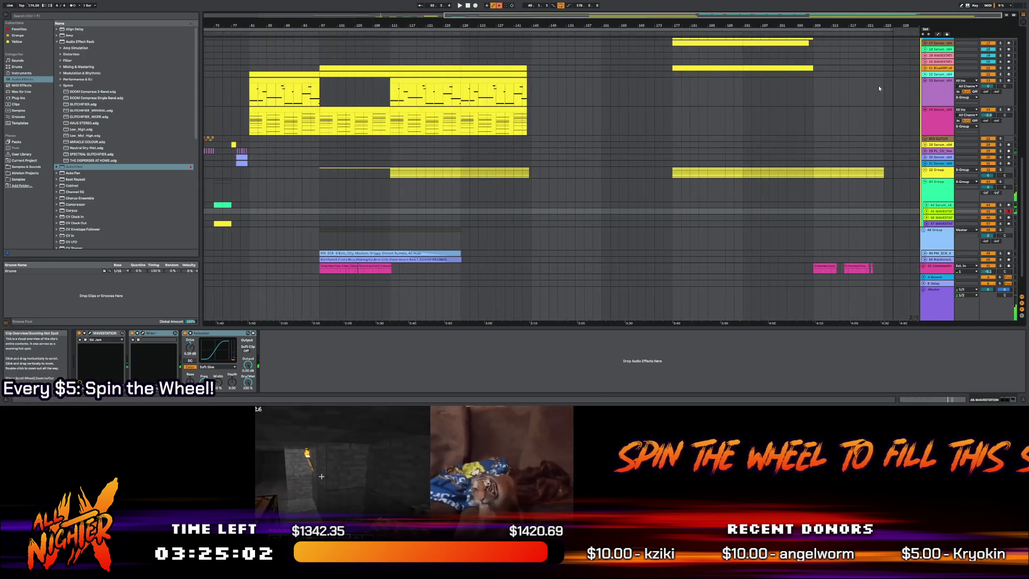
scroll(666, 229, "up", 1)
scroll(665, 229, "up", 1)
scroll(665, 230, "down", 2)
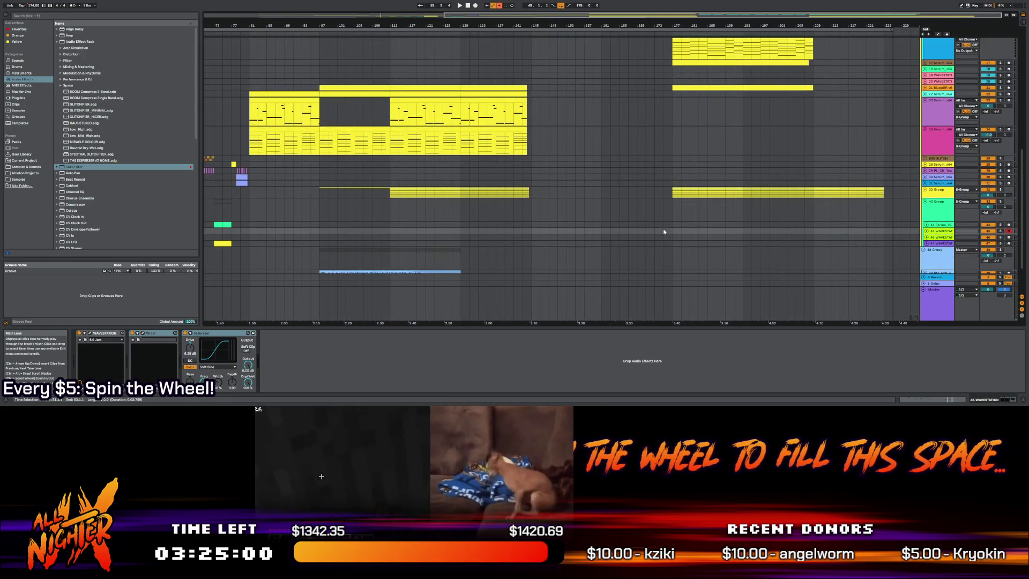
left_click(665, 226)
key("ctrl+v")
left_click_drag(666, 225, 667, 232)
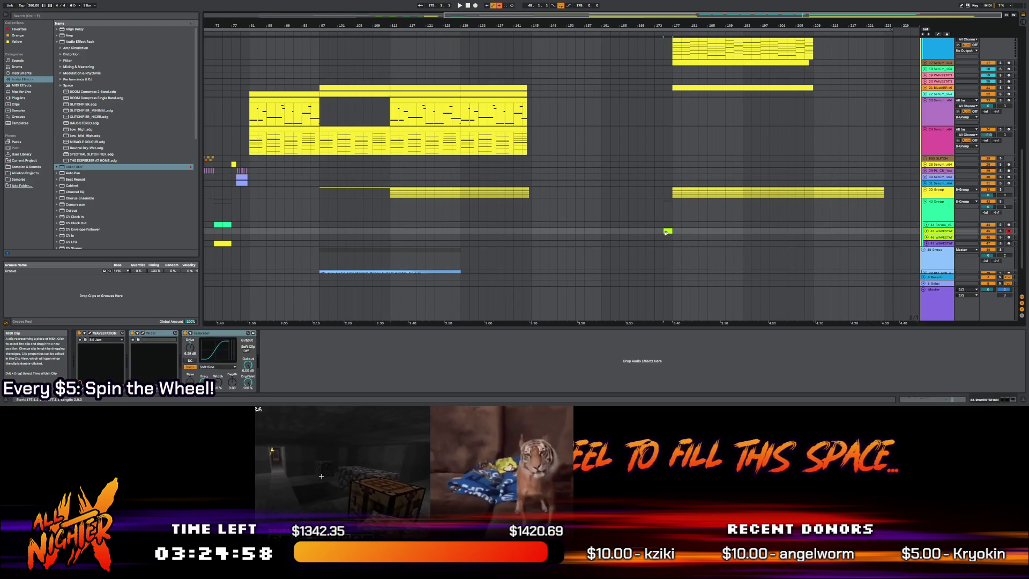
key("space")
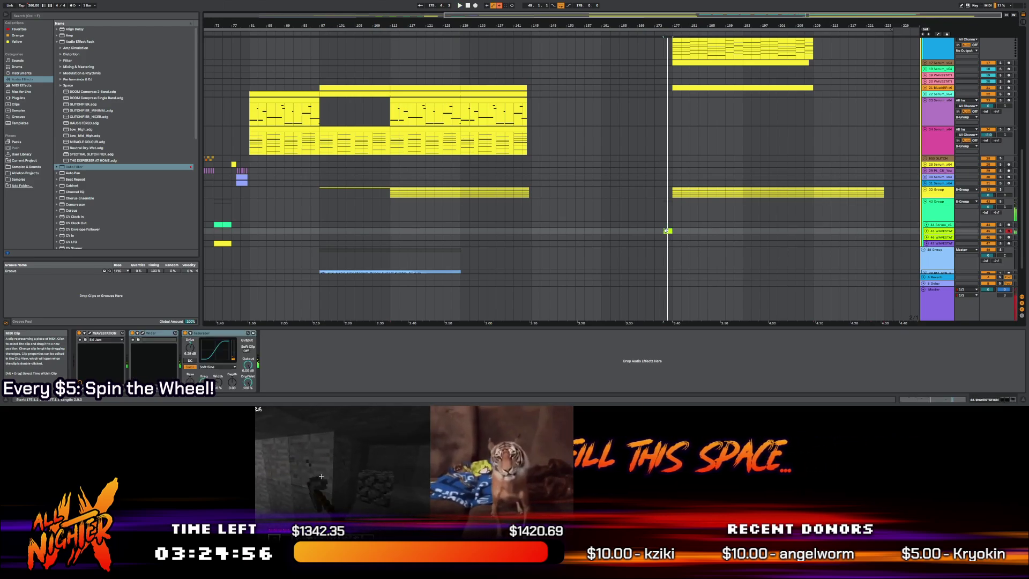
Shift the WAVESTATION clip to bar 176, trim its end to bar 177, and audition from bar 173
scroll(667, 230, "up", 3)
scroll(668, 230, "down", 2)
scroll(667, 237, "up", 5)
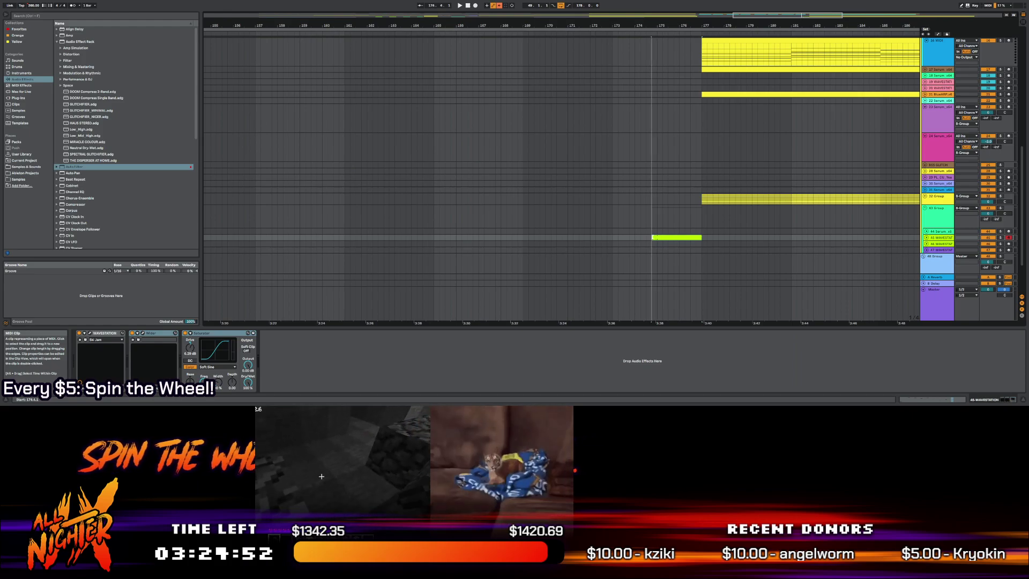
left_click_drag(665, 238, 686, 239)
key("space")
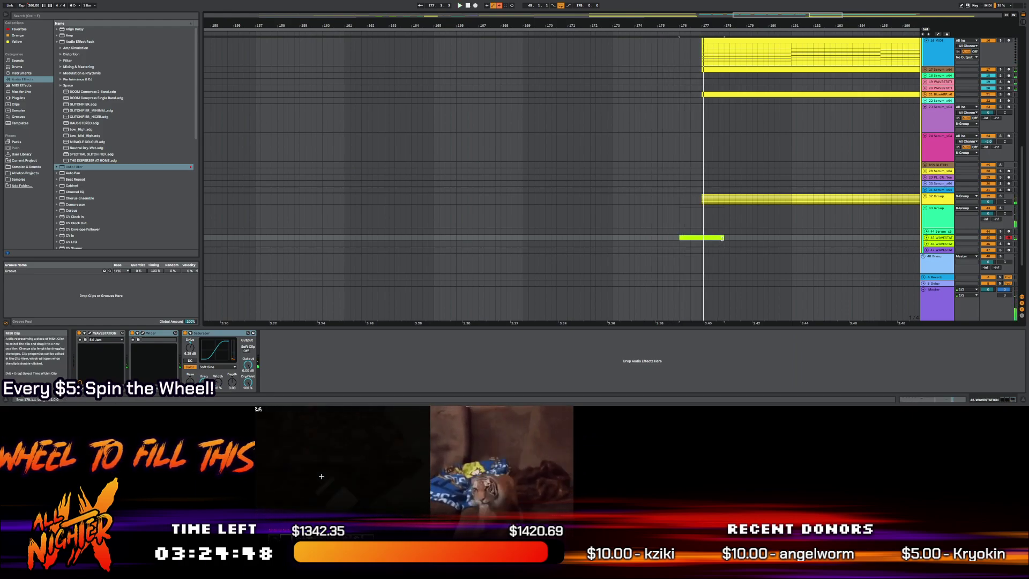
left_click_drag(723, 238, 707, 238)
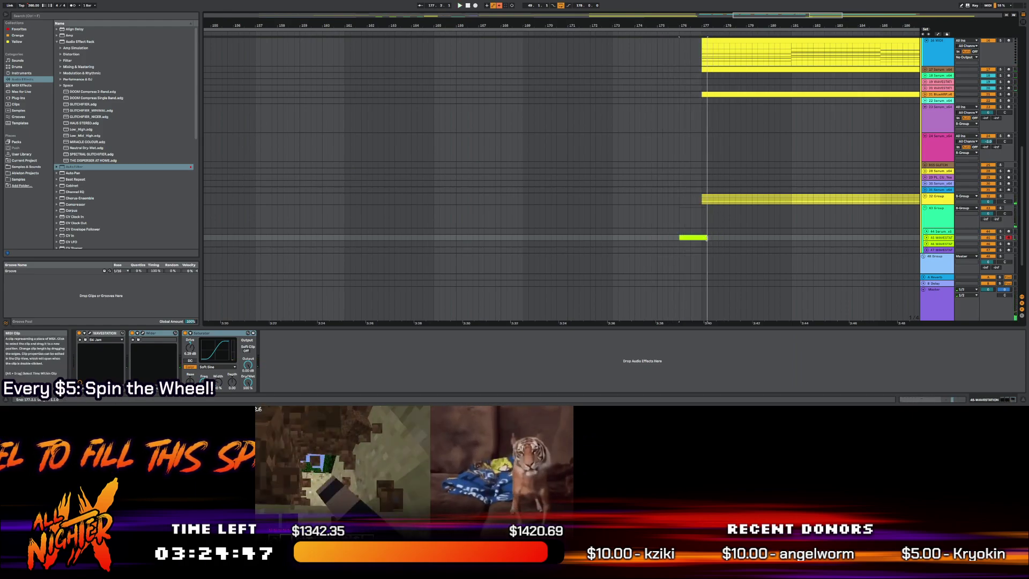
left_click(611, 238)
key("space")
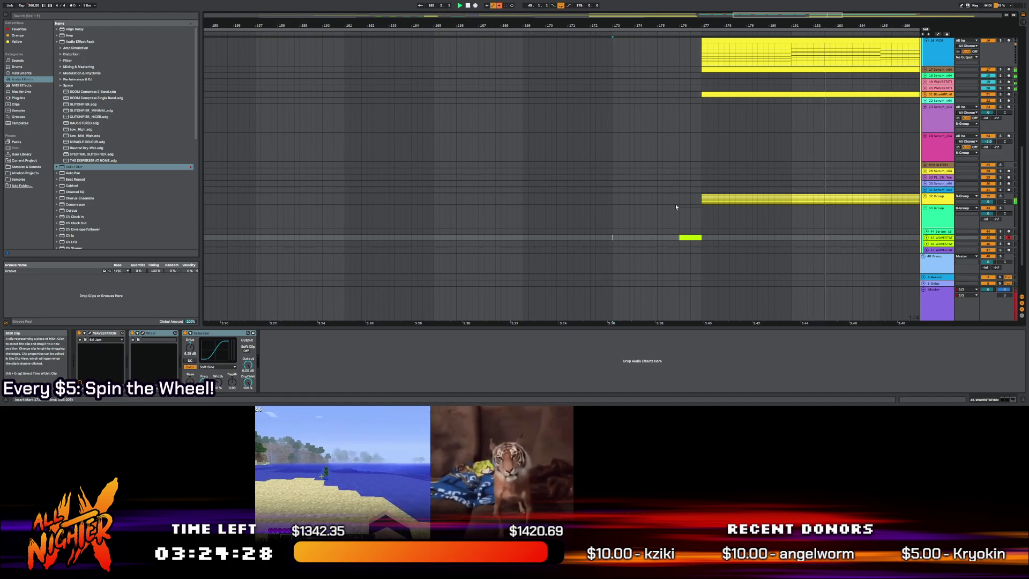
Paste an early track 44 Serum clip near bar 175 and trim its start to bar 176
left_click_drag(415, 26, 643, 10)
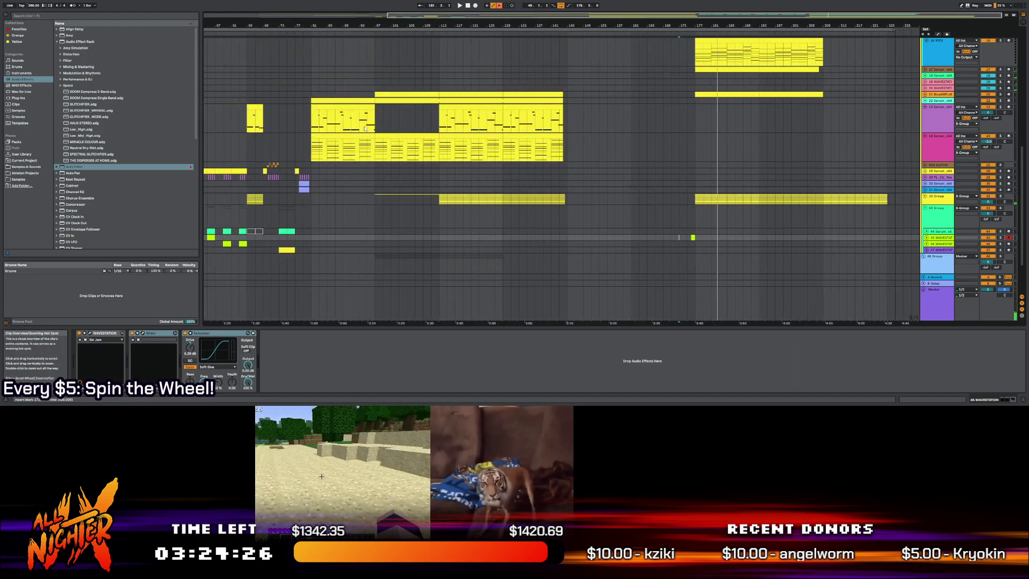
left_click(210, 230)
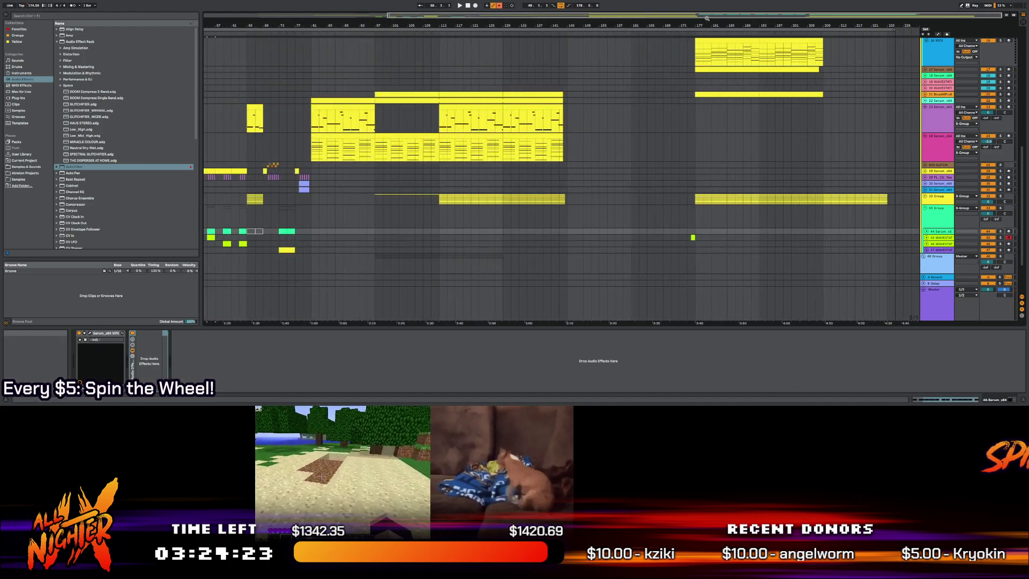
left_click(227, 231)
left_click(690, 232)
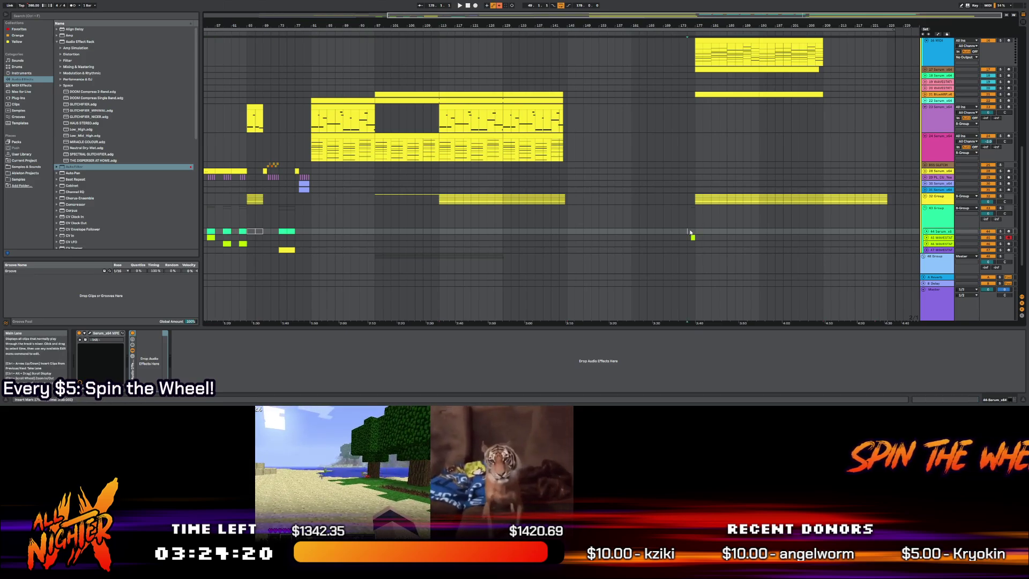
key("ctrl+v")
scroll(689, 231, "up", 8)
left_click_drag(683, 232, 727, 233)
Audition the new Serum transition clip several times from inside it
key("space")
left_click(737, 231)
key("space")
key("space")
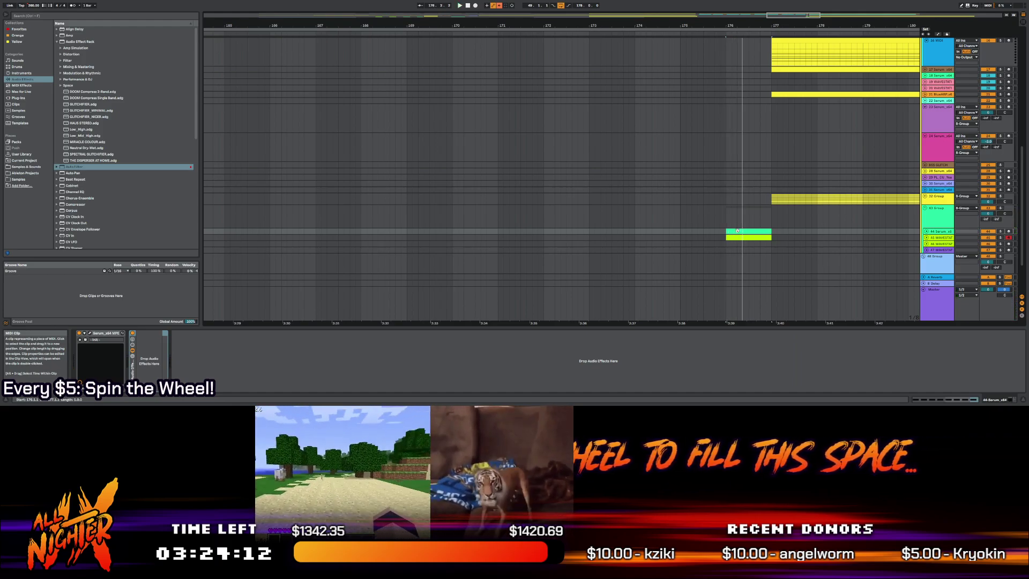
key("space")
key("space")
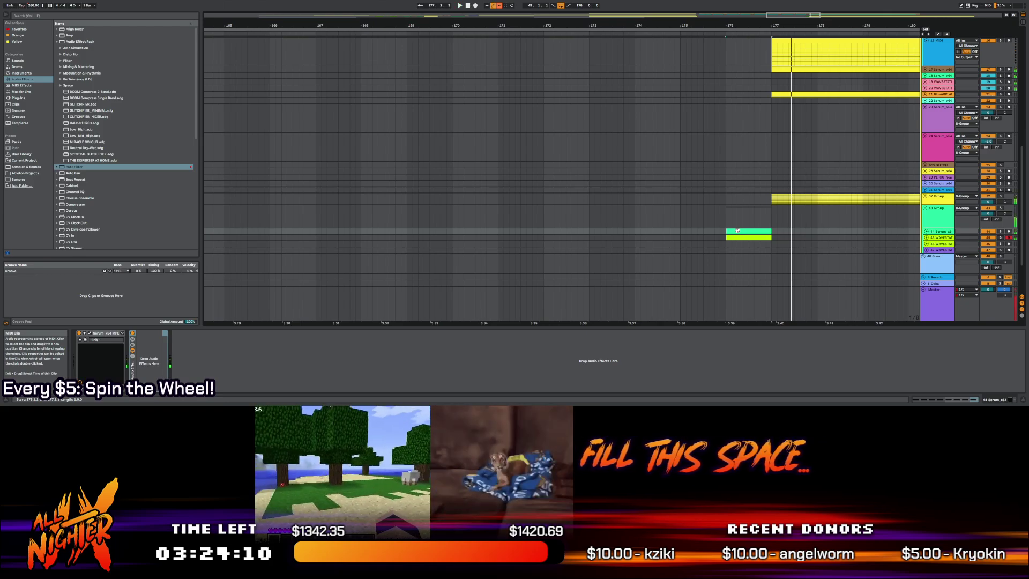
key("space")
key("space")
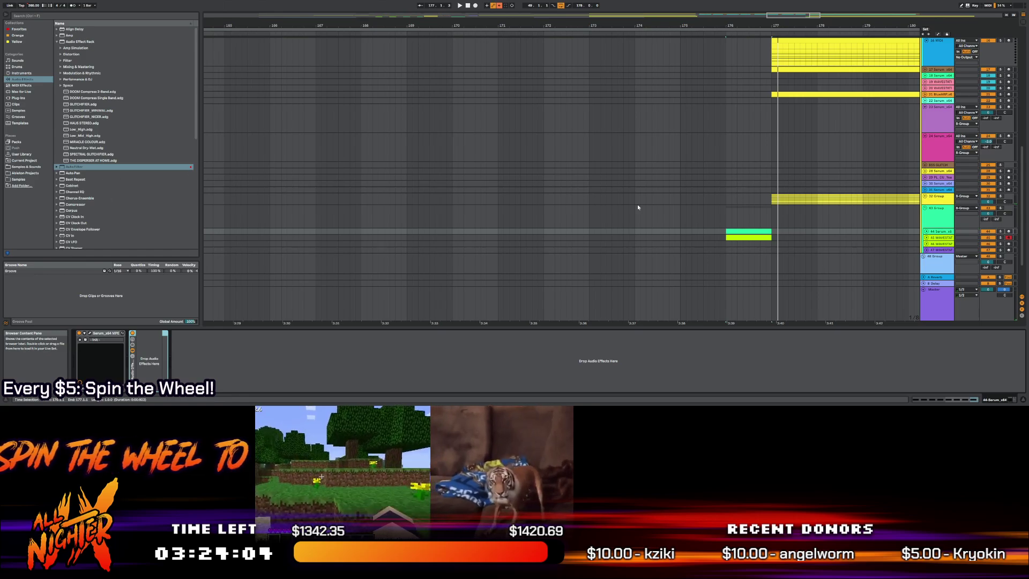
left_click(727, 230)
key("space")
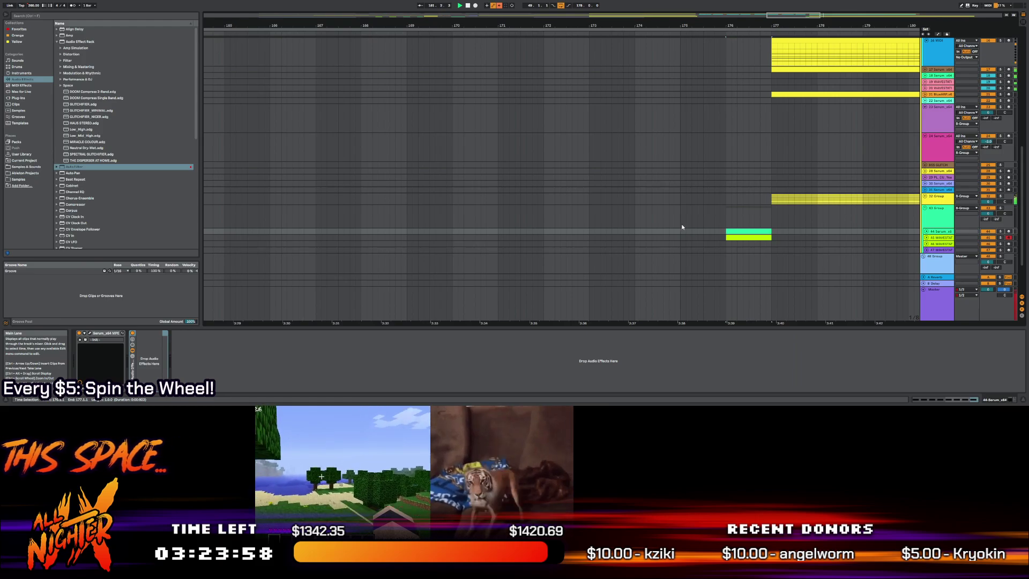
scroll(681, 227, "down", 5)
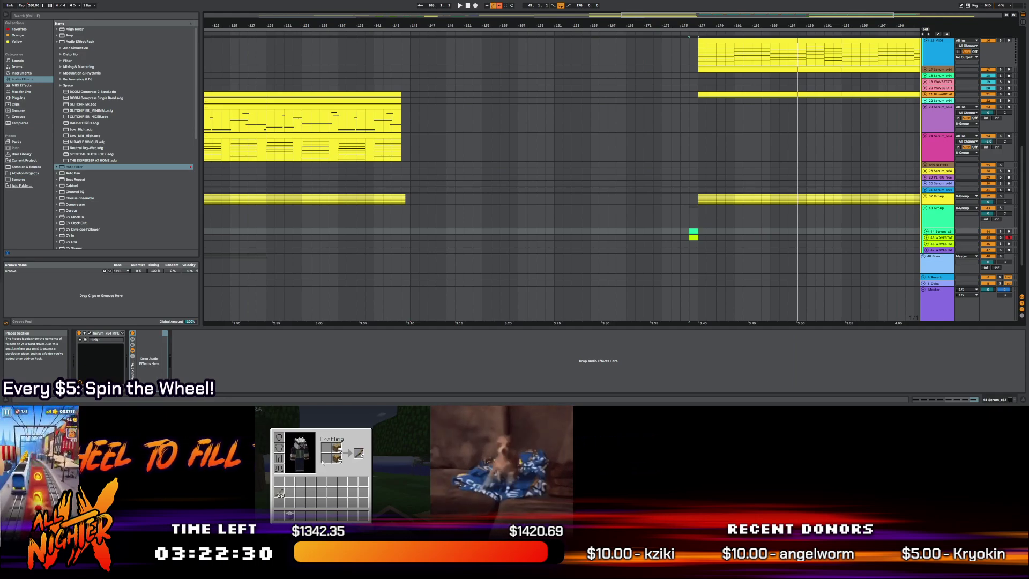
left_click(313, 139)
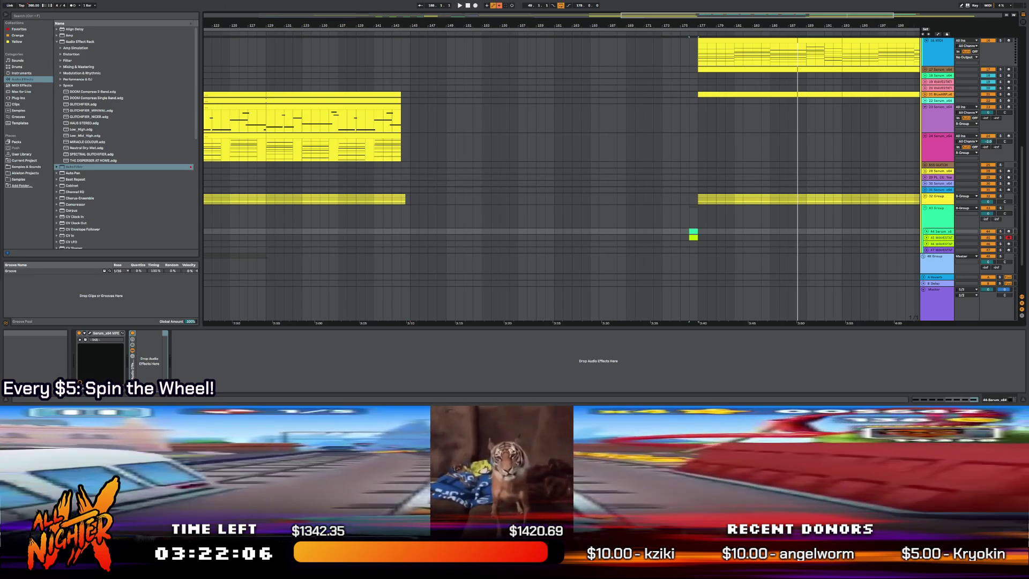
key("ctrl+e")
key("Escape")
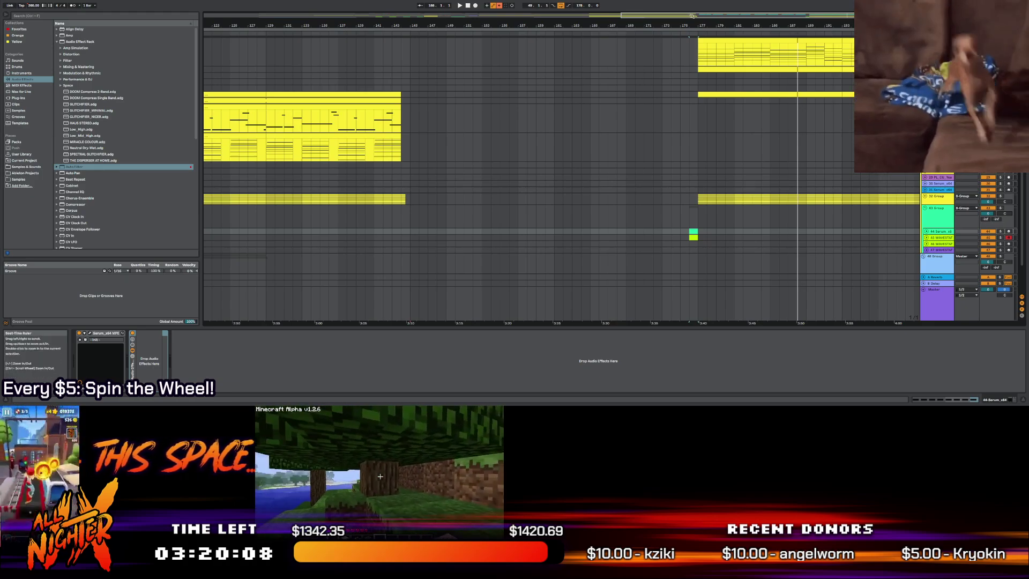
left_click_drag(770, 15, 770, 3)
left_click(640, 200)
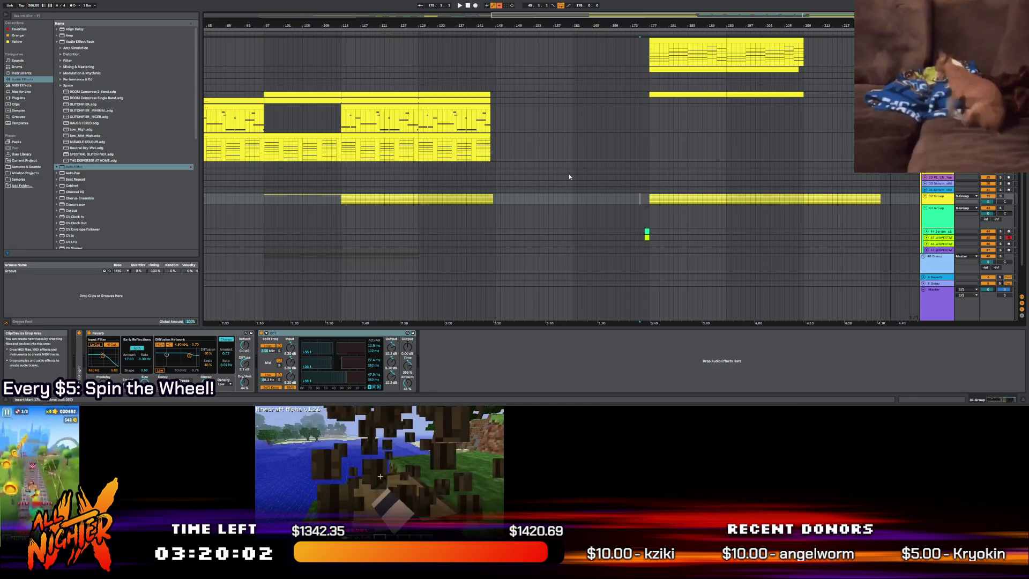
key("space")
scroll(645, 202, "up", 2)
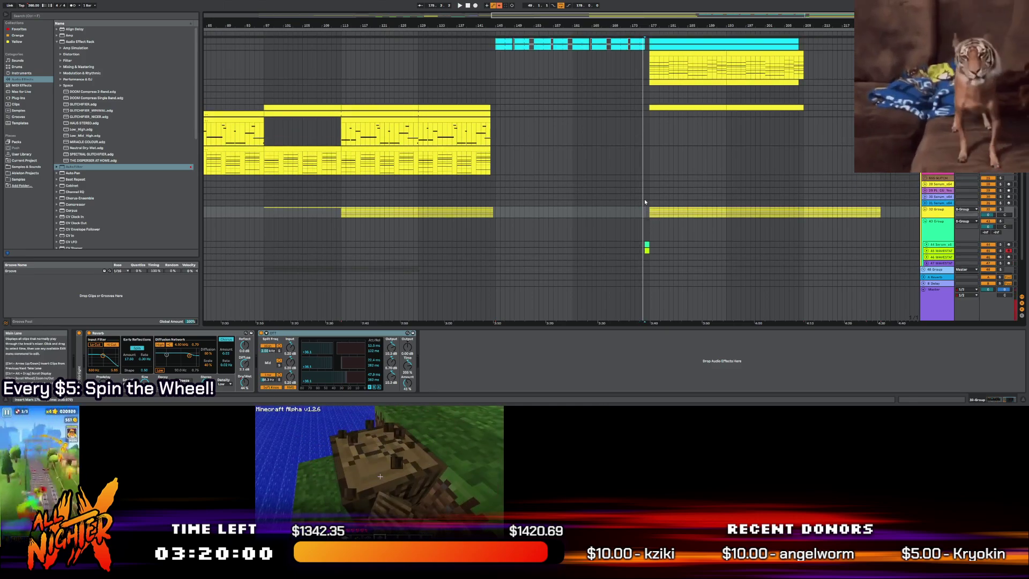
scroll(644, 202, "down", 3)
scroll(645, 202, "up", 5)
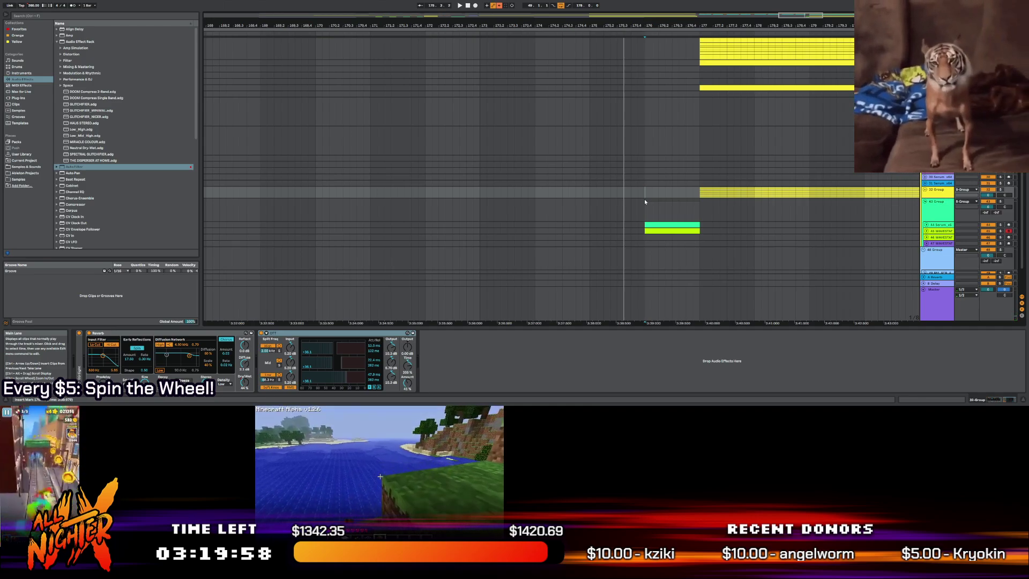
left_click(652, 226)
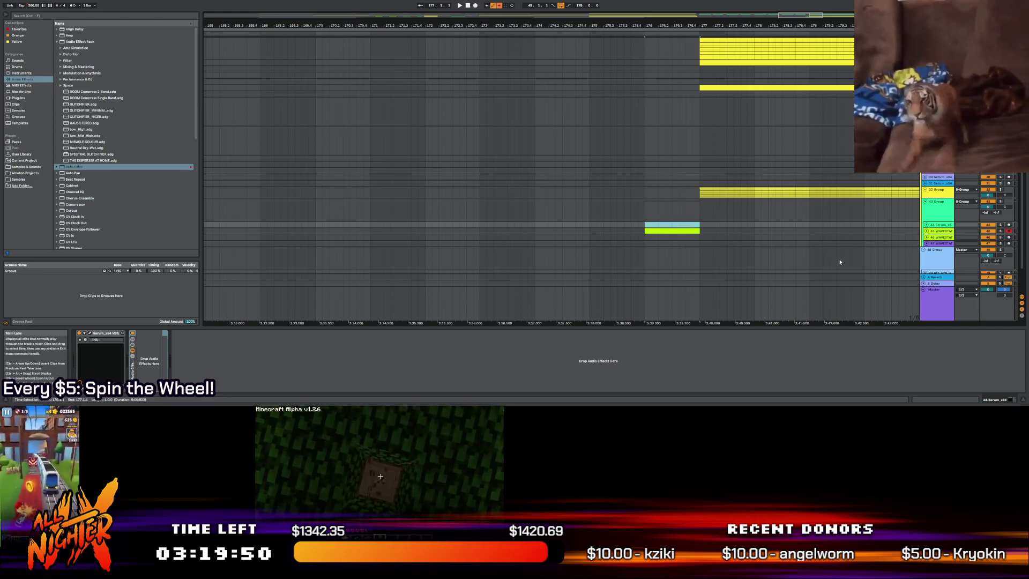
left_click(932, 231)
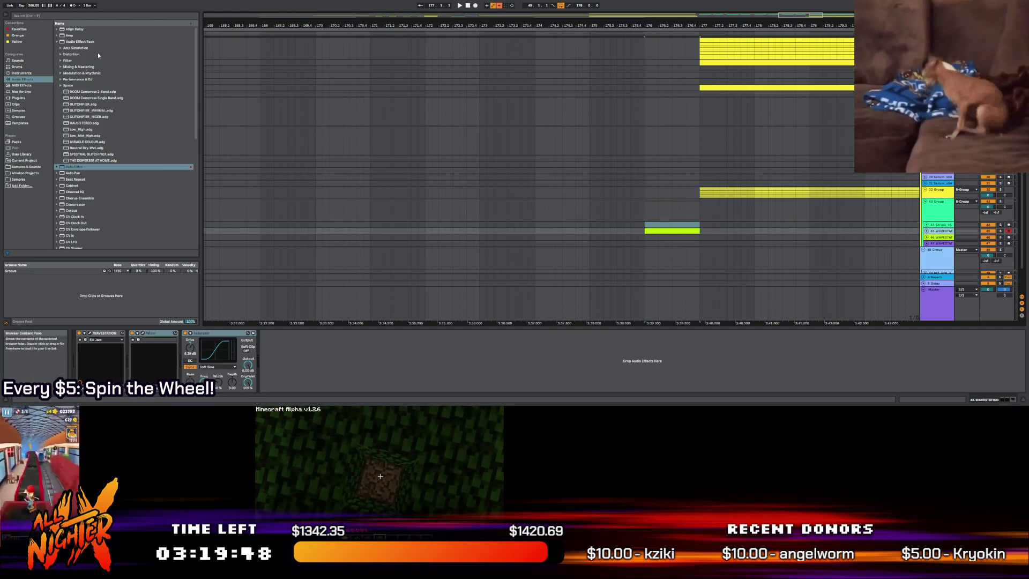
Add Auto Pan between Wider and Saturator with rate 1/16 and a Random waveform
left_click(57, 43)
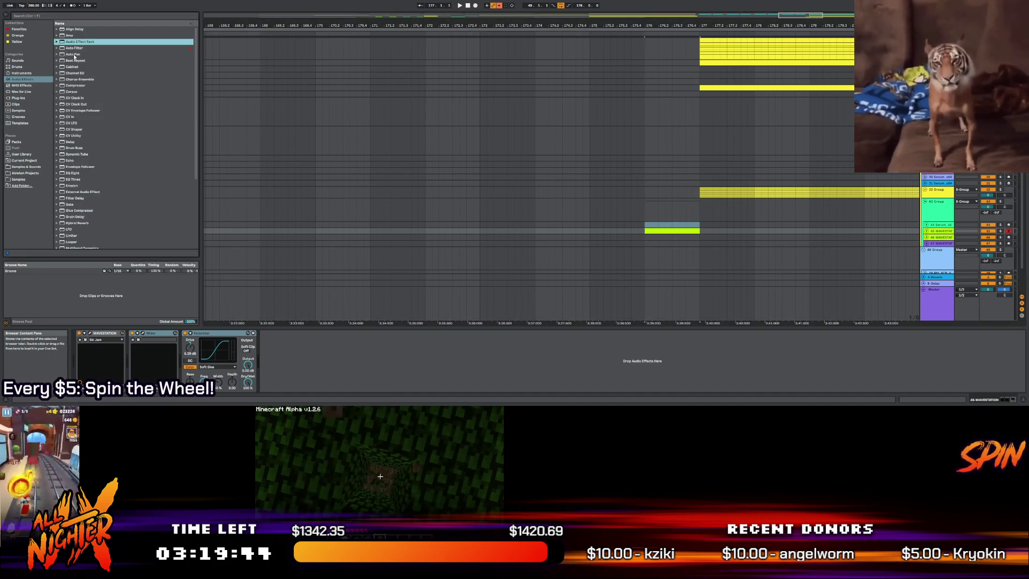
left_click(75, 55)
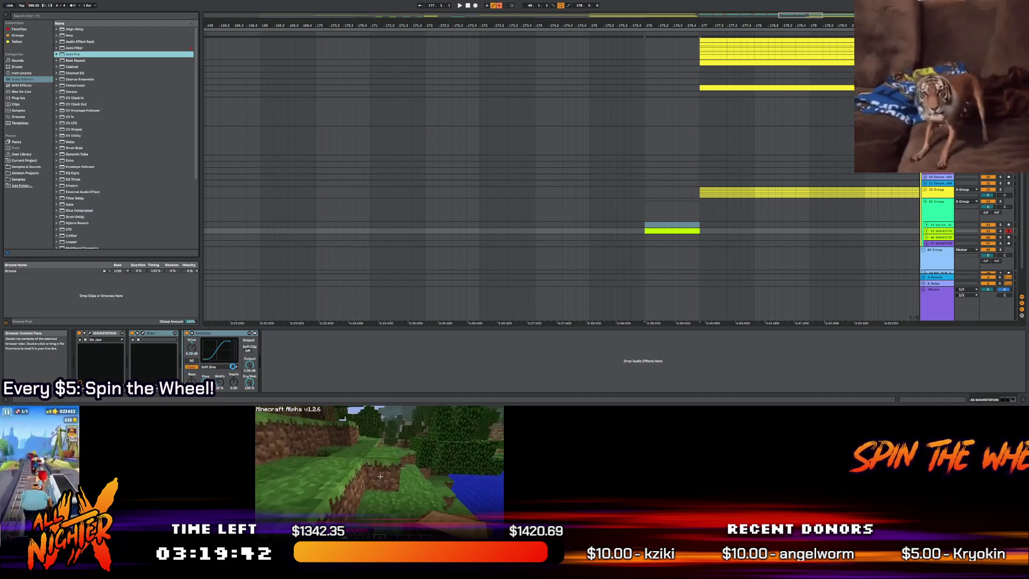
left_click_drag(231, 366, 231, 365)
left_click(210, 380)
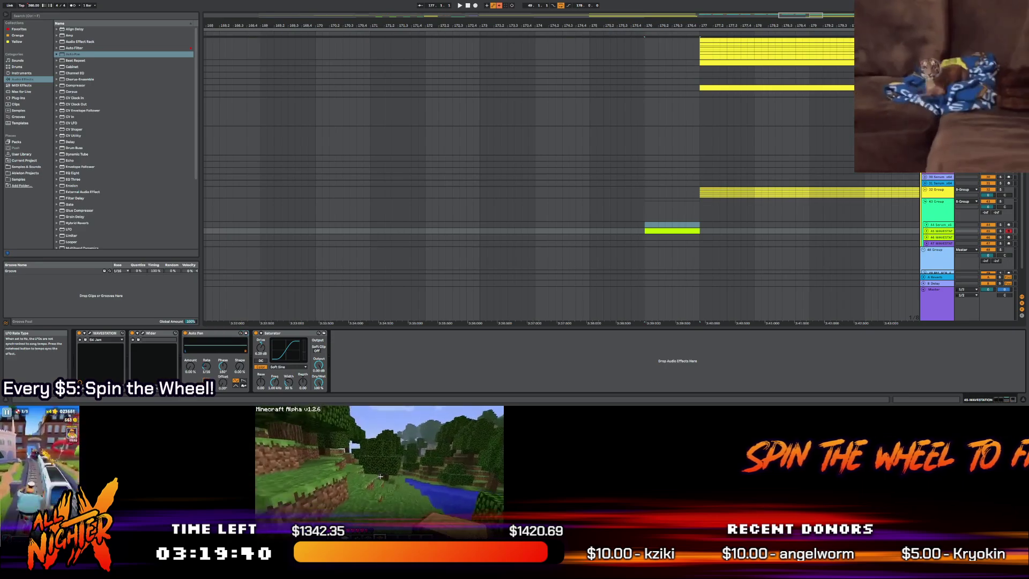
left_click(244, 385)
Set the Auto Pan amount to 50% while auditioning, then switch the effect off
left_click_drag(193, 368, 192, 332)
key("space")
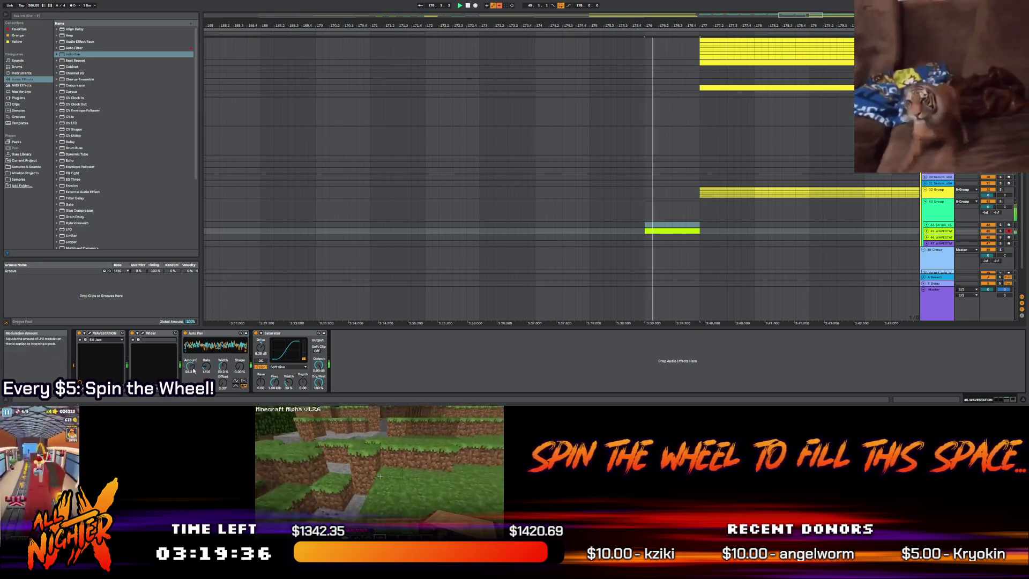
key("space")
left_click_drag(193, 368, 194, 374)
key("space")
key("space")
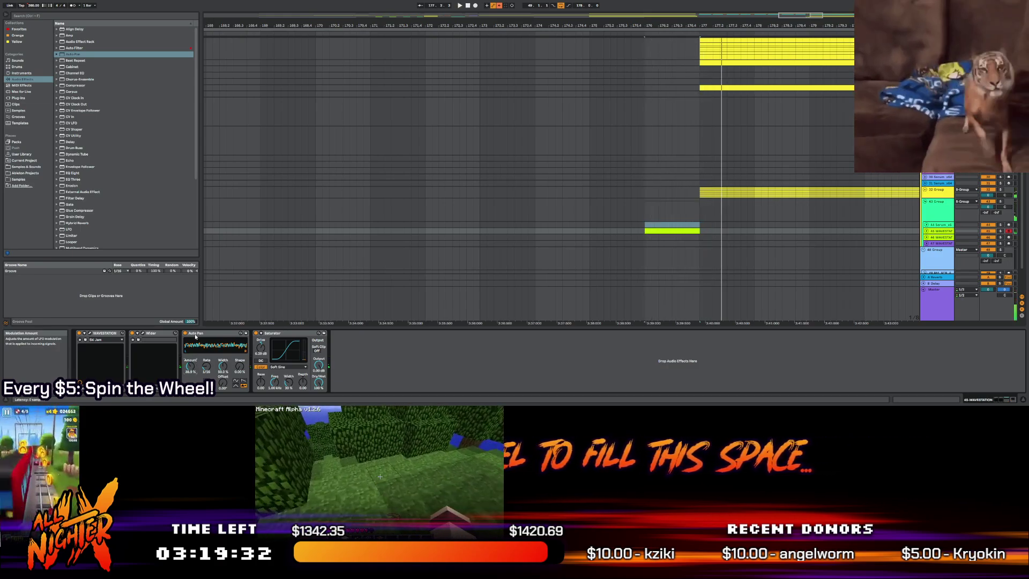
left_click(185, 333)
Show the automation lanes, stop playback and place the insert mark at the clip start
key("a")
scroll(659, 227, "down", 1)
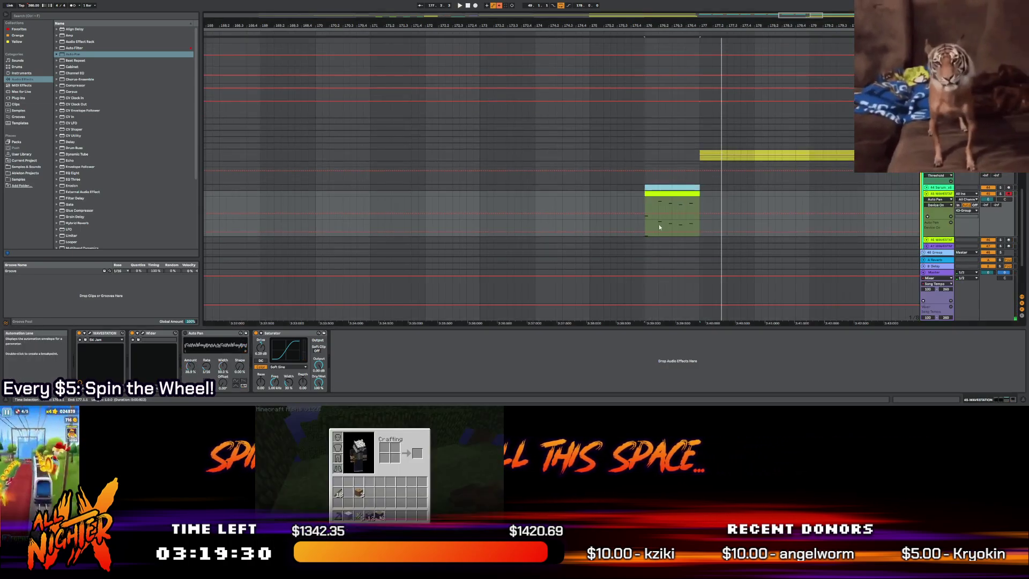
key("space")
left_click(645, 217)
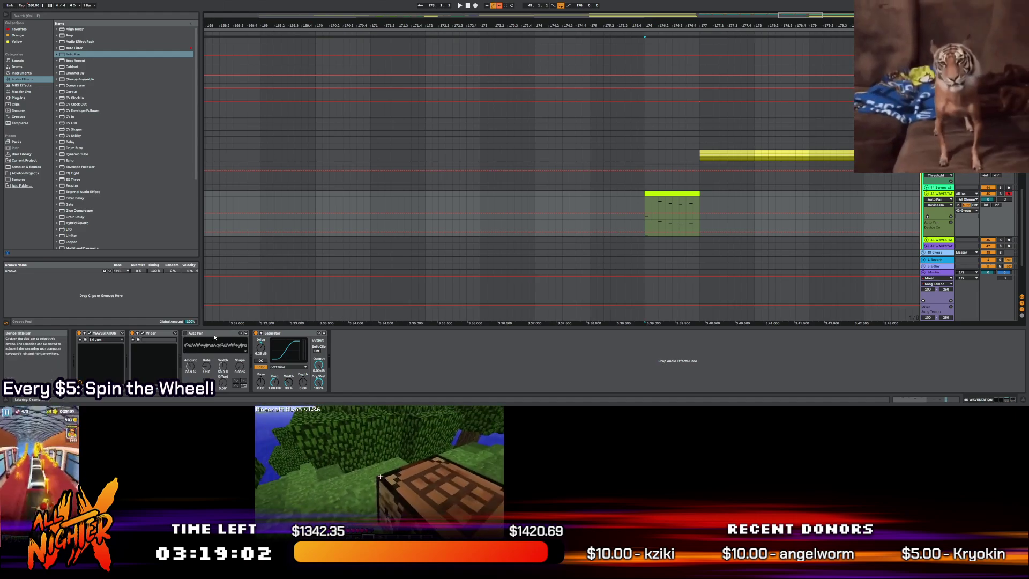
Select the 6-Drum Rack track to show its EQ Eight, Reverb and Saturator chain
scroll(722, 170, "up", 5)
scroll(846, 156, "up", 5)
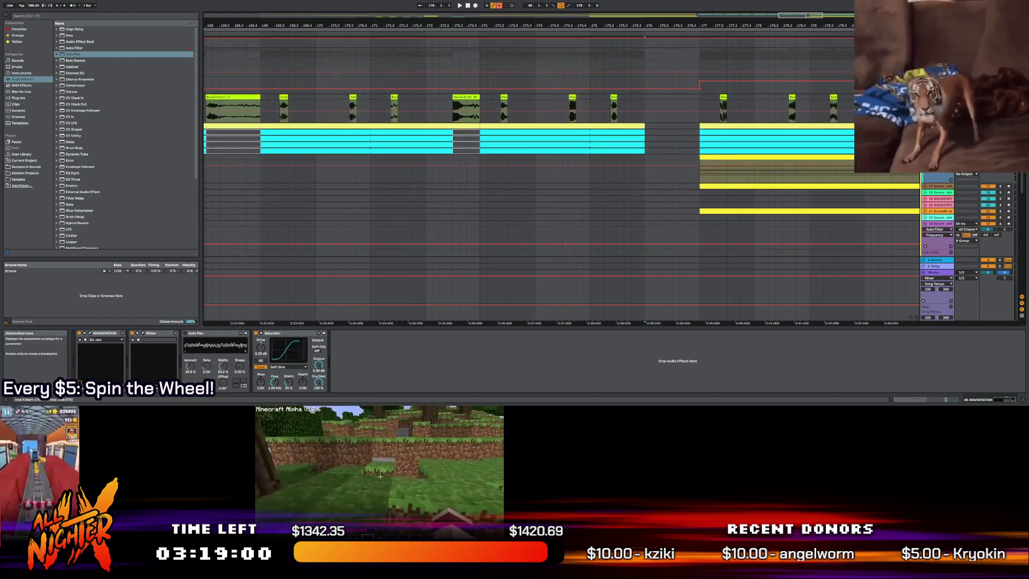
scroll(562, 160, "up", 6)
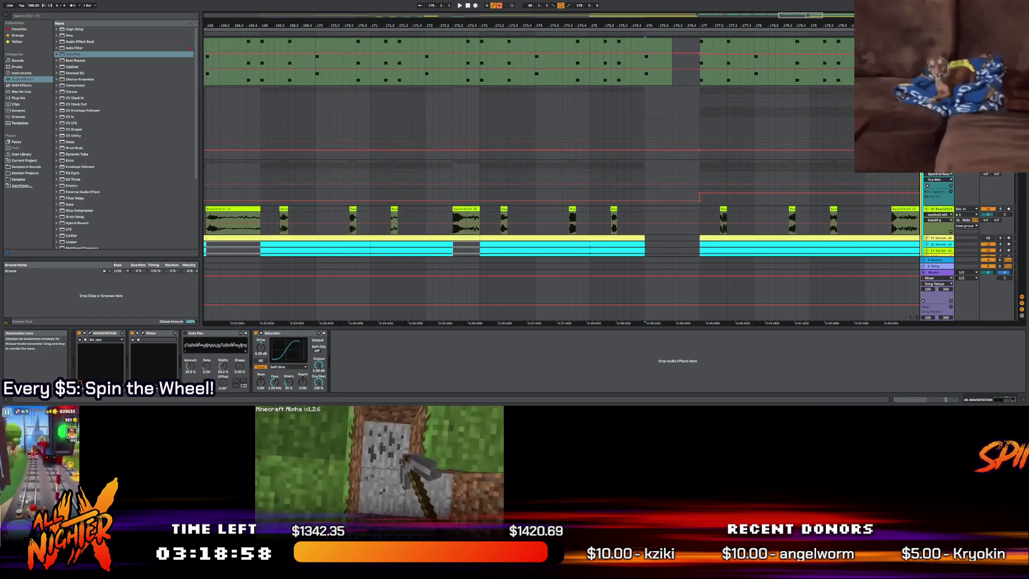
left_click(937, 98)
scroll(937, 98, "up", 2)
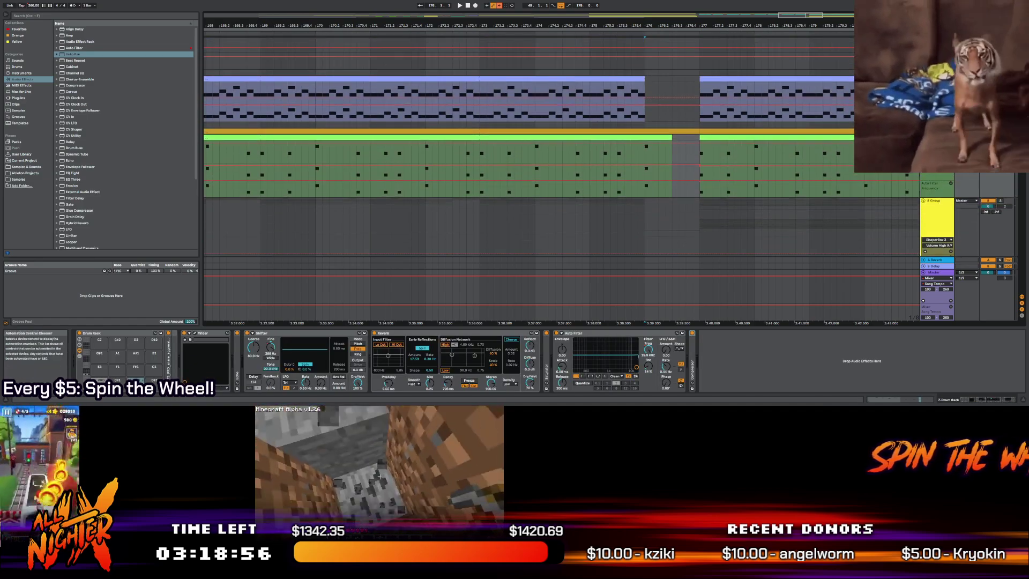
left_click(937, 132)
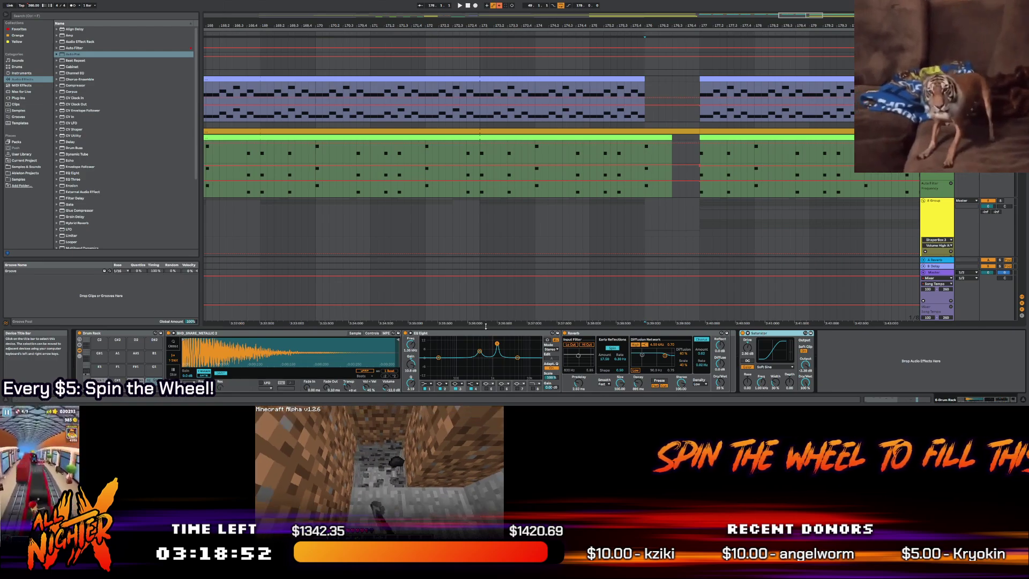
Append an Amp to the 6-Drum Rack chain, play from bar 177, and toggle its Mono/Dual output
left_click(461, 333)
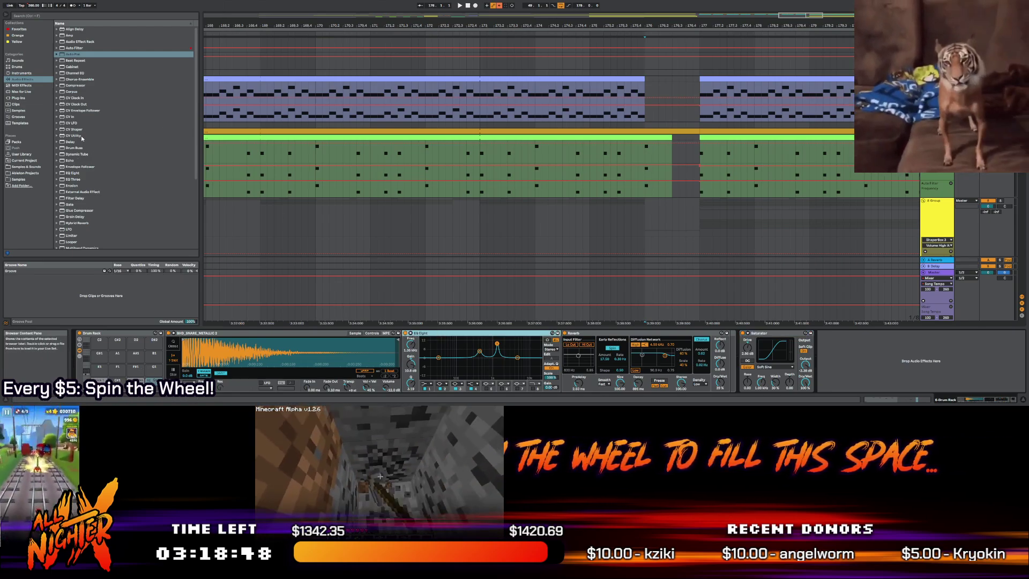
mouse_move(71, 36)
left_mouse_down()
mouse_move(123, 48)
mouse_move(858, 370)
mouse_move(907, 379)
mouse_move(849, 361)
left_mouse_up()
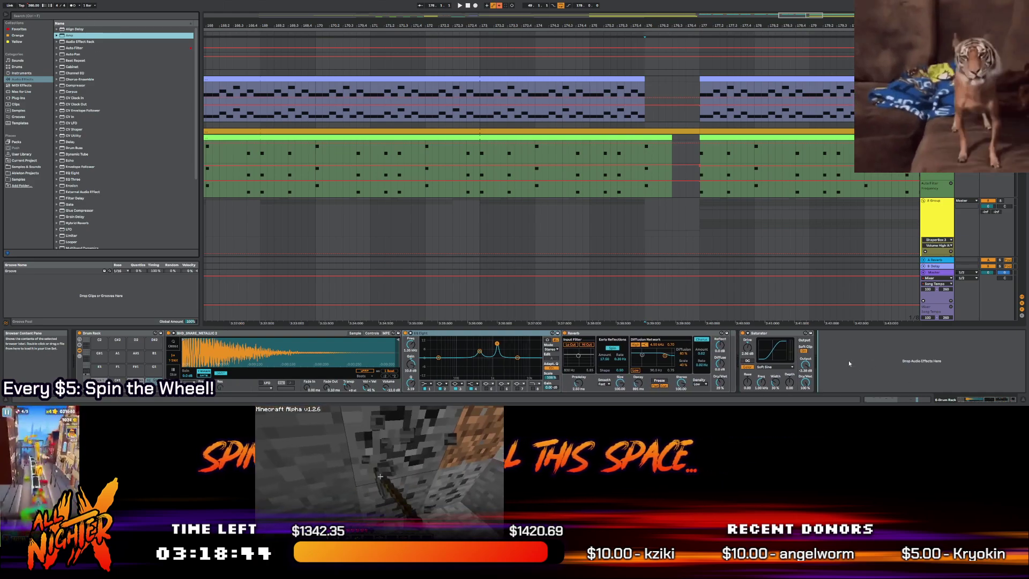
left_click(703, 139)
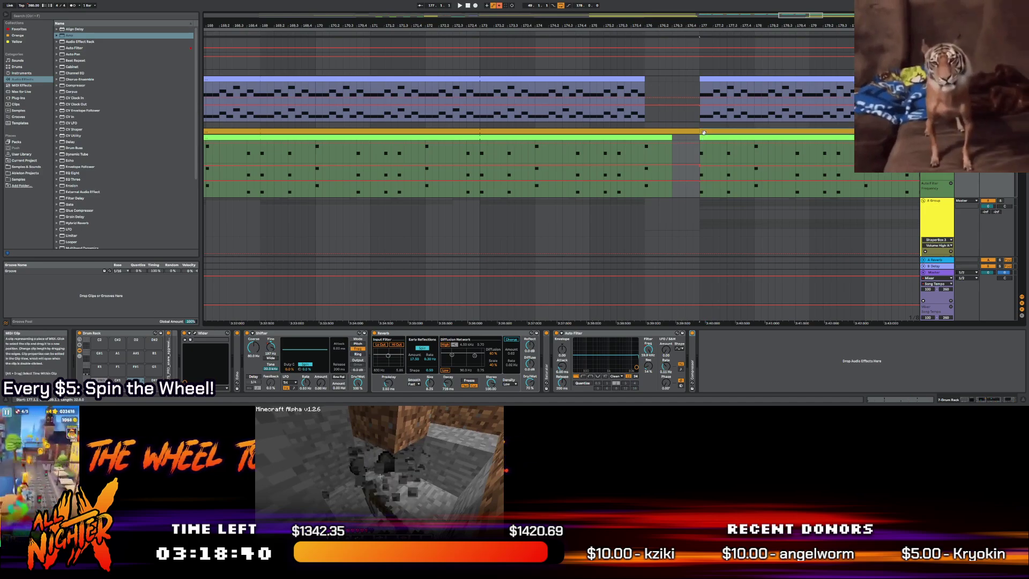
key("space")
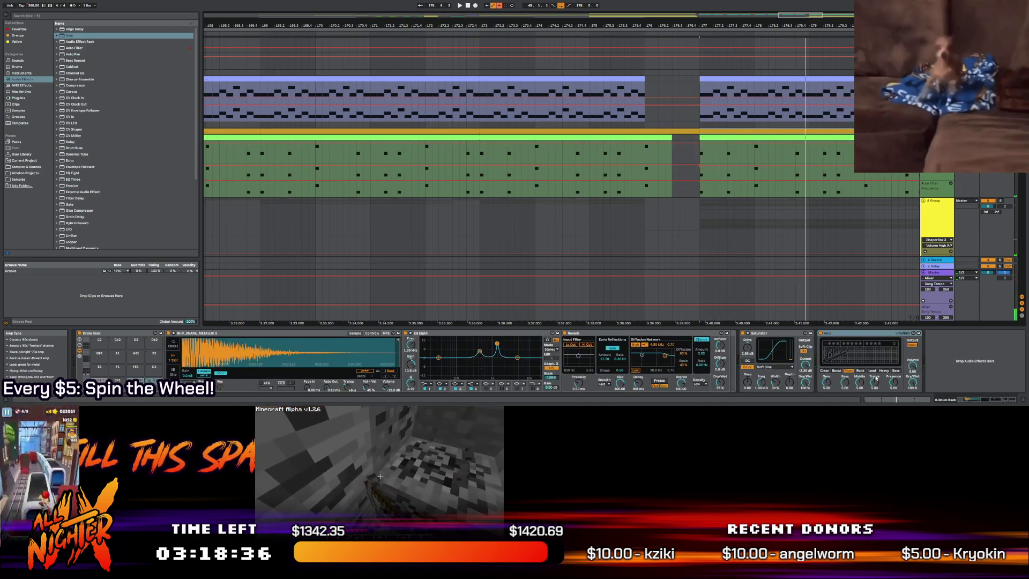
left_click(915, 346)
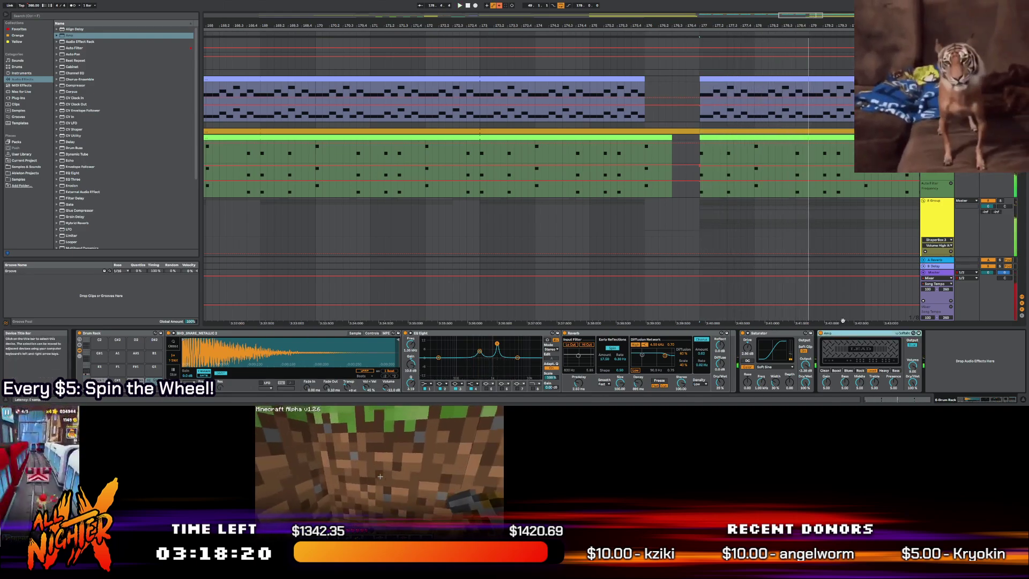
Look over the other drum rack and 1-Group tracks, briefly playing from bar 49
key("space")
scroll(793, 215, "up", 3)
left_click_drag(806, 15, 801, 1)
left_click(926, 236)
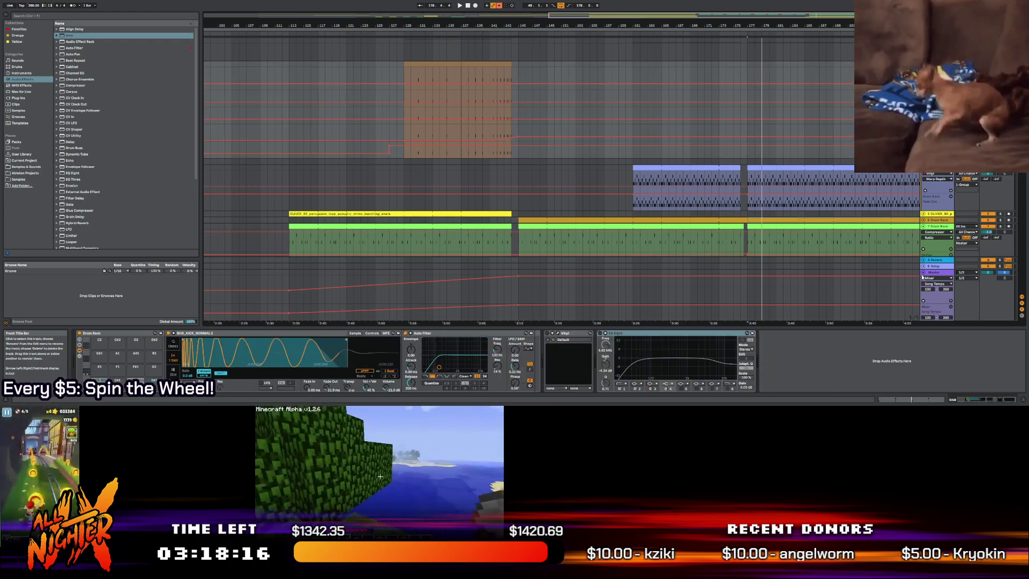
left_click(935, 42)
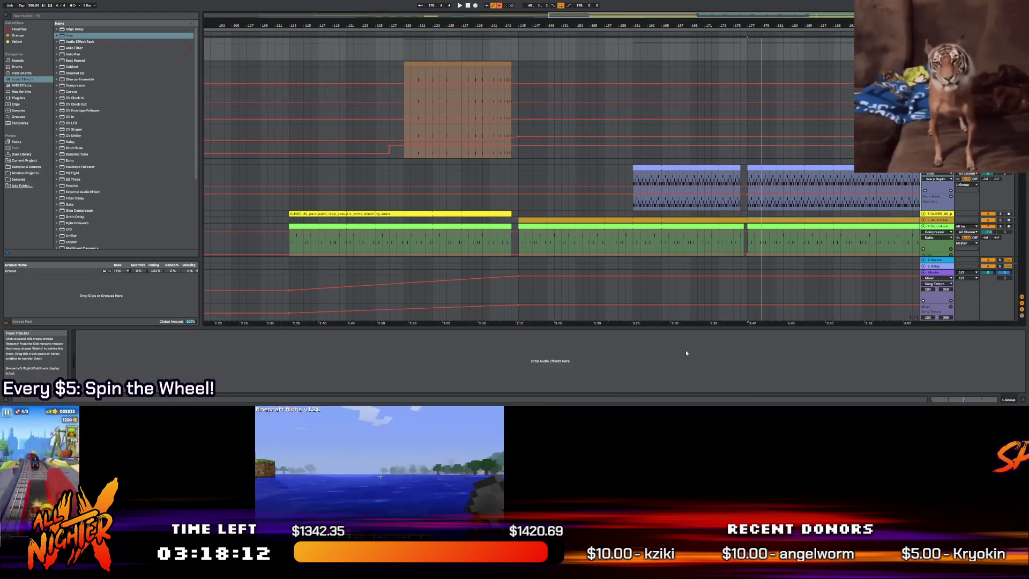
left_click_drag(514, 15, 646, 3)
left_click(362, 197)
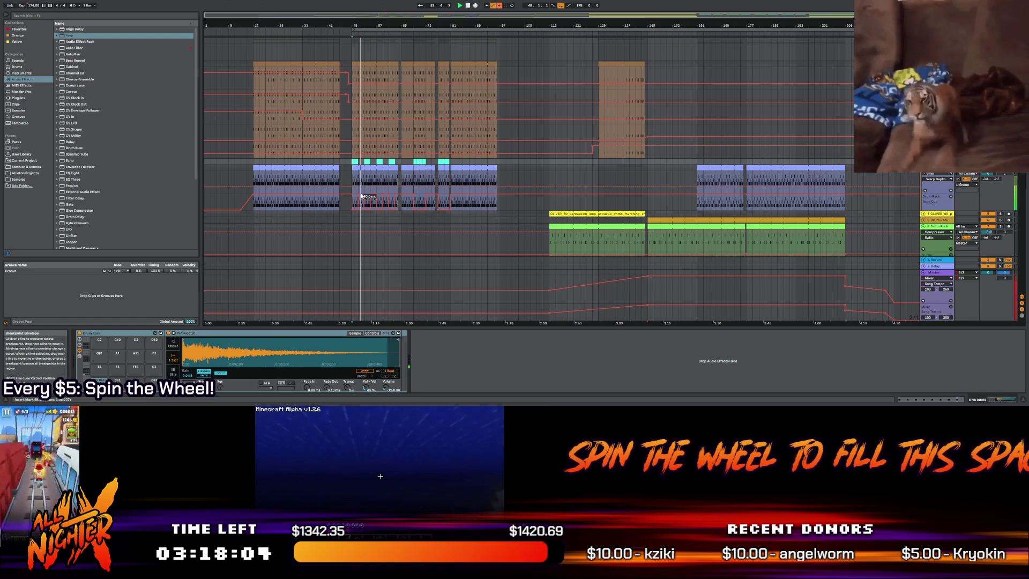
key("space")
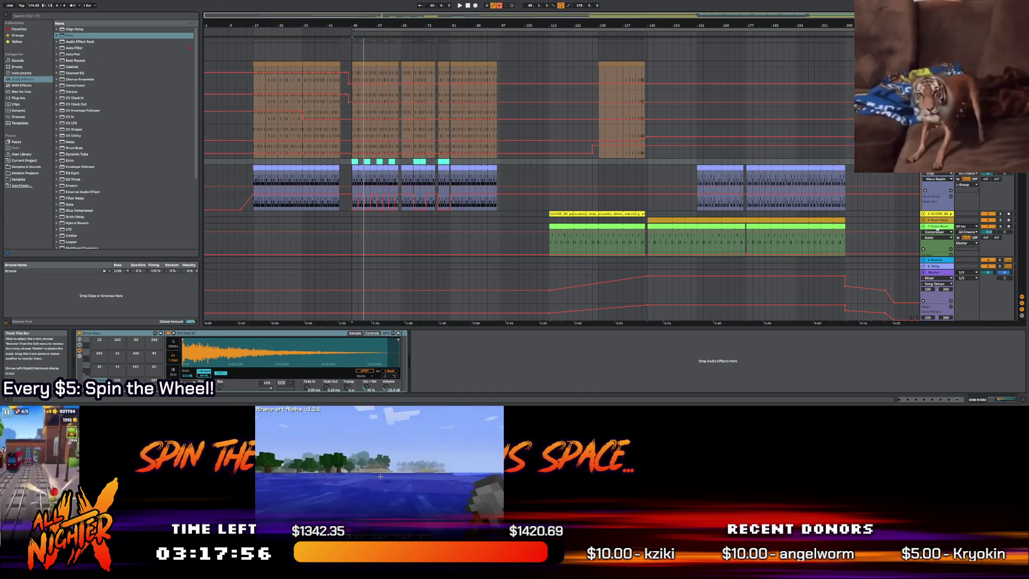
Delete the Amp from the 6-Drum Rack track's effect chain
left_click(937, 40)
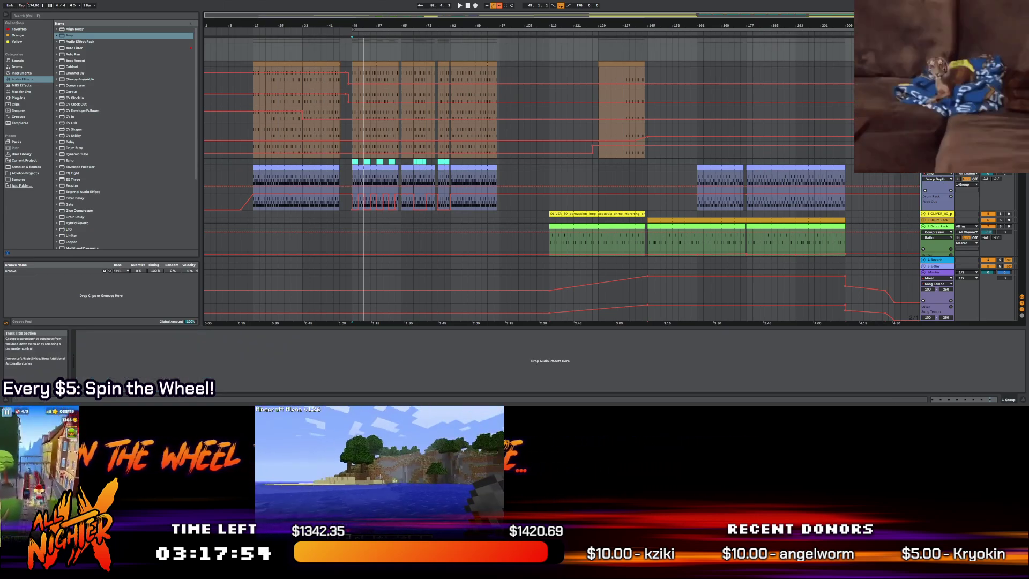
left_click(938, 220)
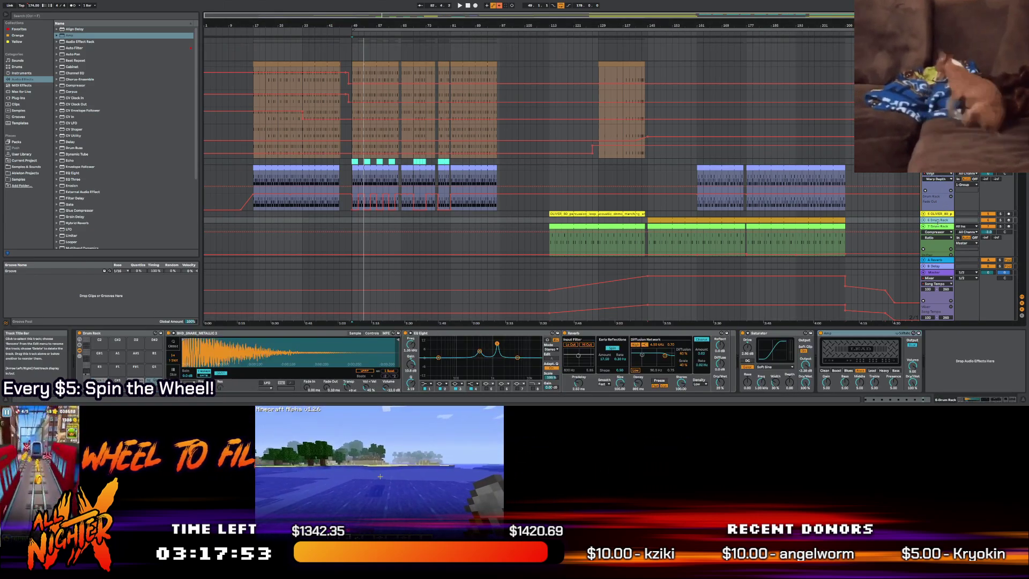
left_click(851, 333)
key("Delete")
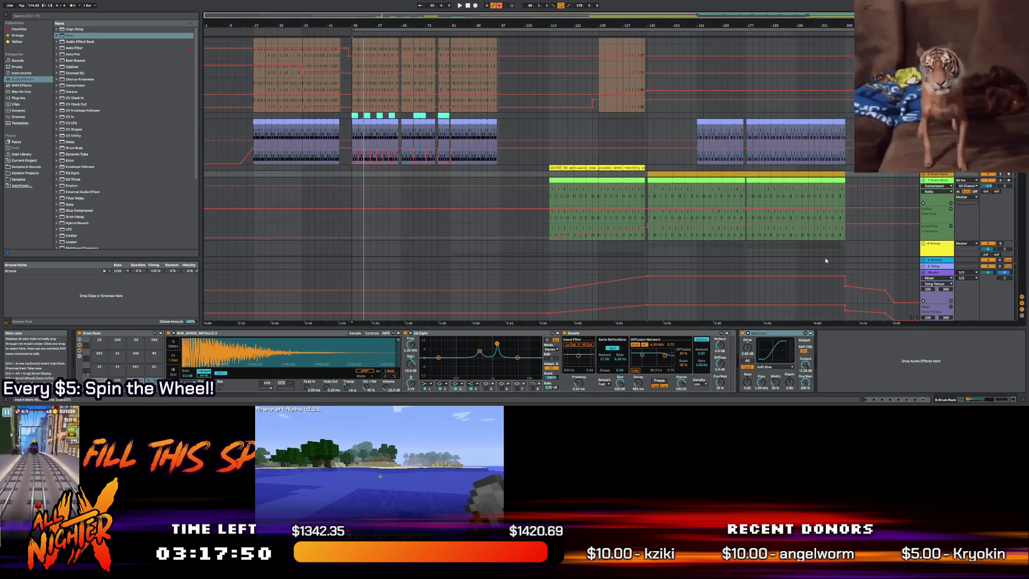
Select the 45-WAVESTATION track so its effect chain shows again
scroll(781, 215, "down", 10)
scroll(779, 243, "down", 15)
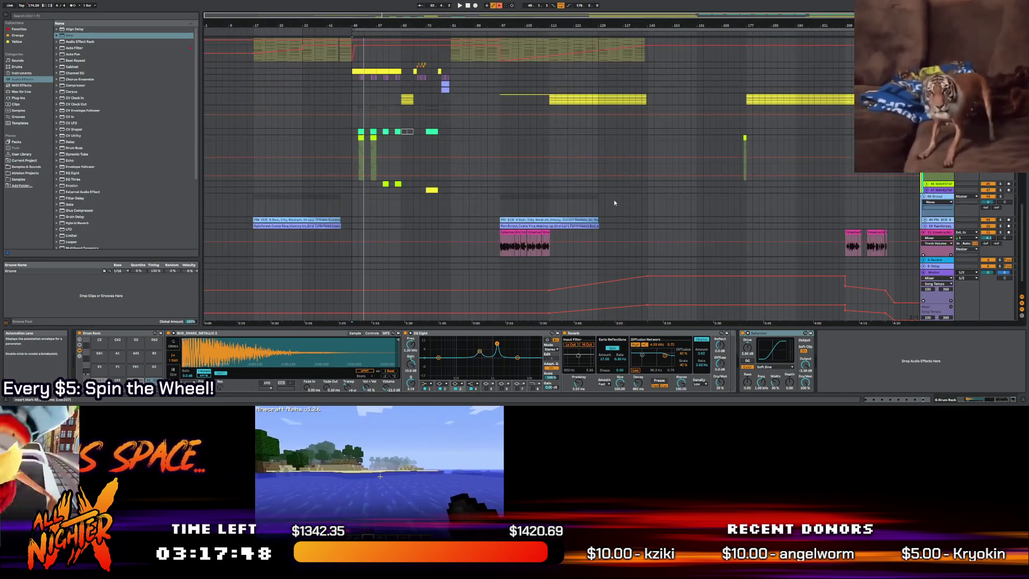
left_click(935, 104)
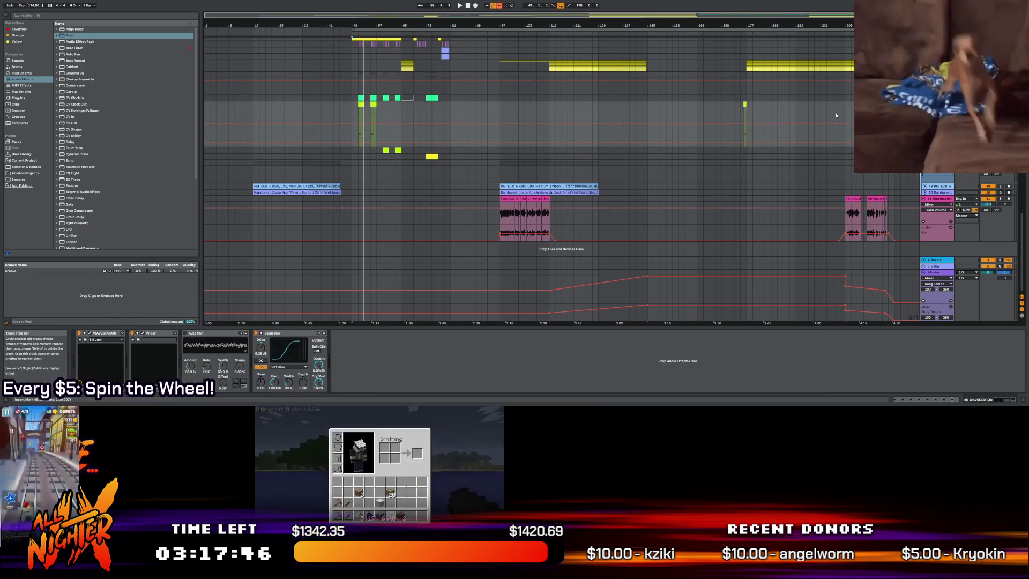
scroll(549, 103, "up", 10)
scroll(536, 111, "down", 10)
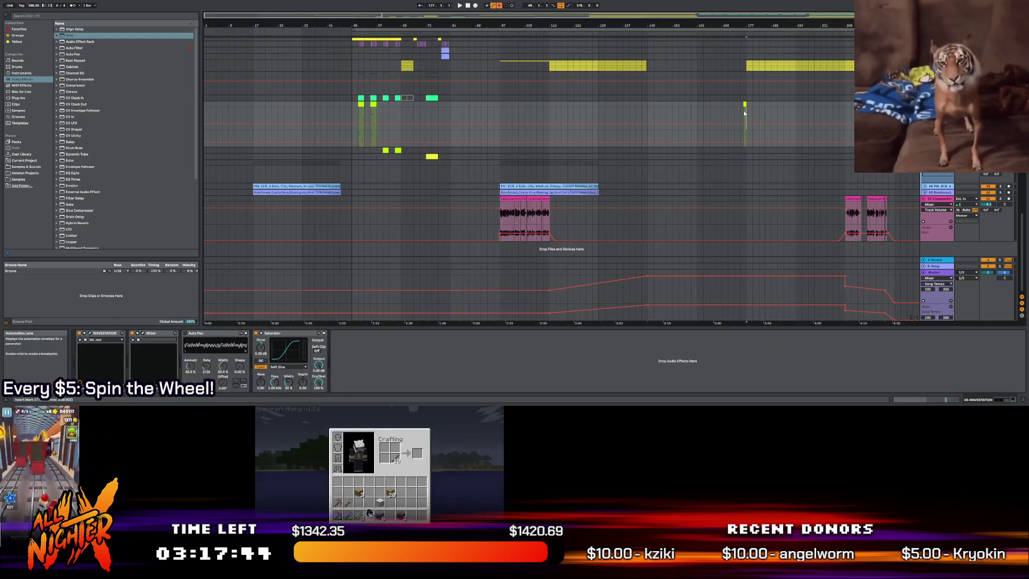
scroll(745, 112, "up", 8)
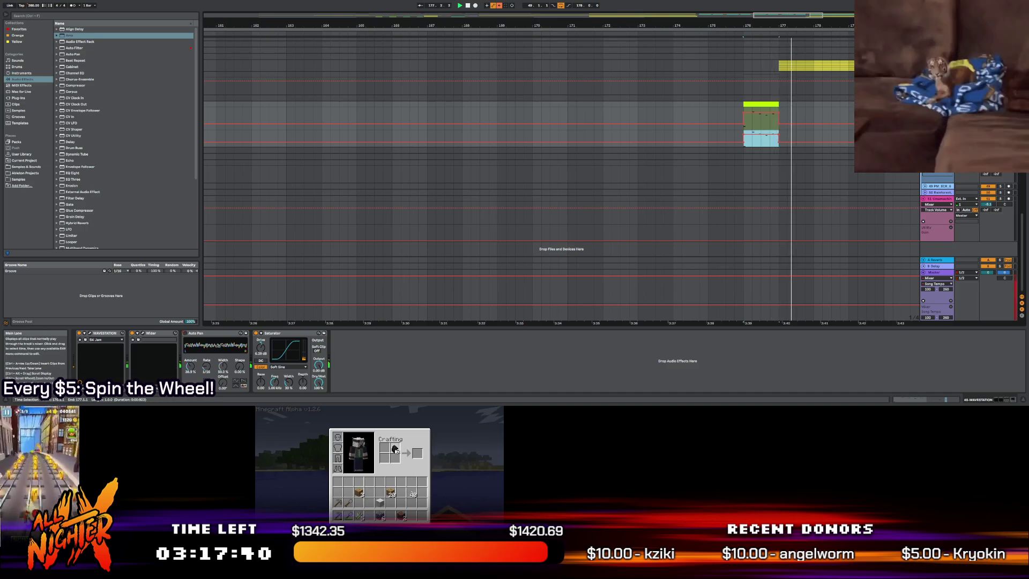
Hide the automation lanes and select the yellow clip's track at bar 177
key("a")
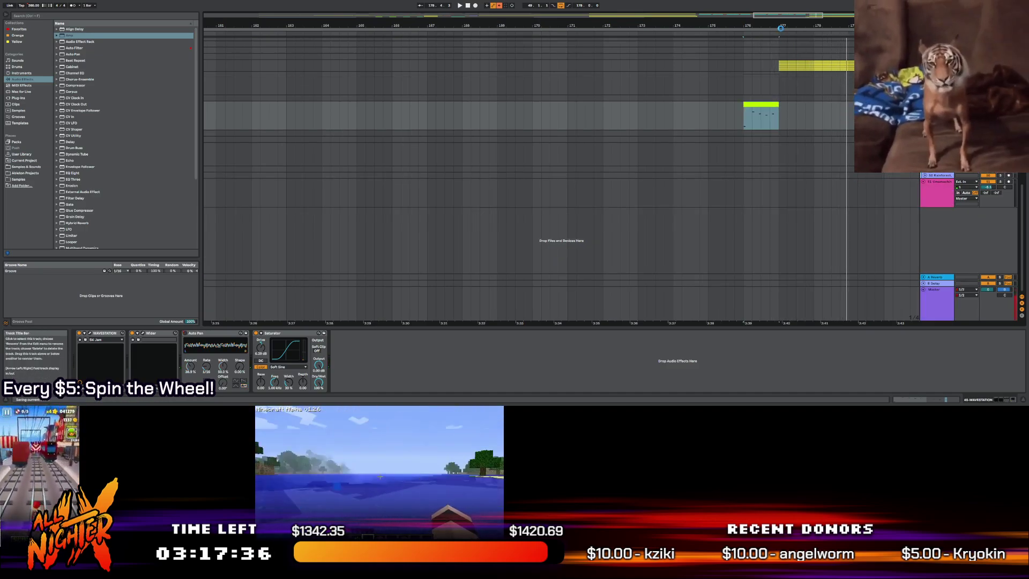
left_click_drag(784, 16, 804, 7)
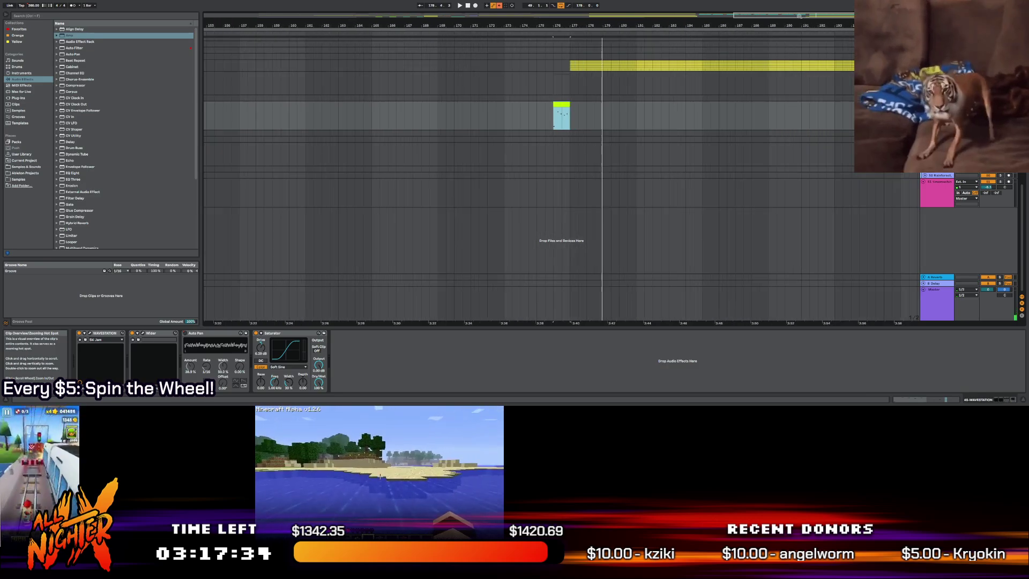
scroll(616, 85, "up", 5)
left_click(569, 146)
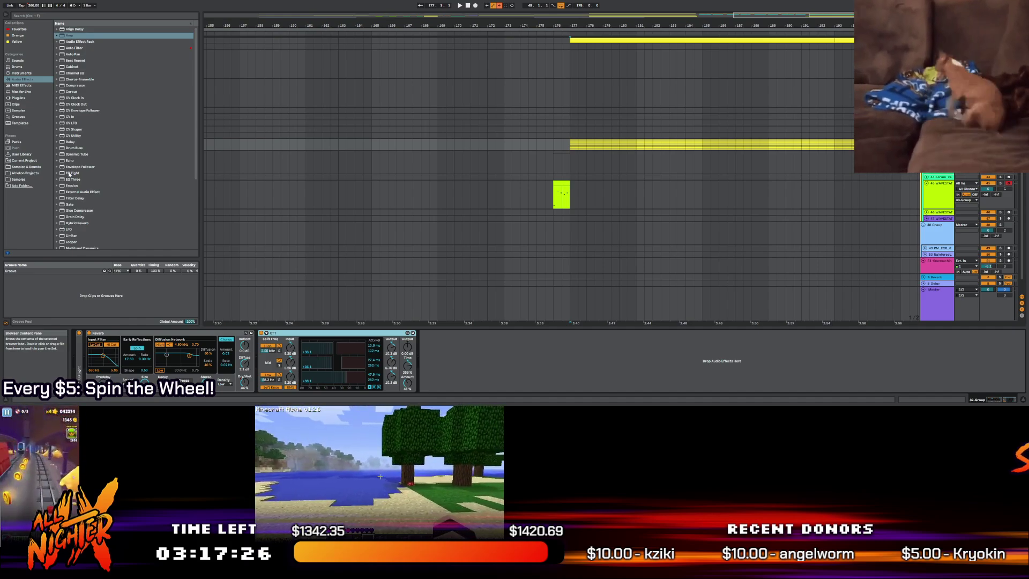
Select the cyan clip, play from bar 145, then select the green BassGlitch clip at bar 160
scroll(596, 177, "up", 2)
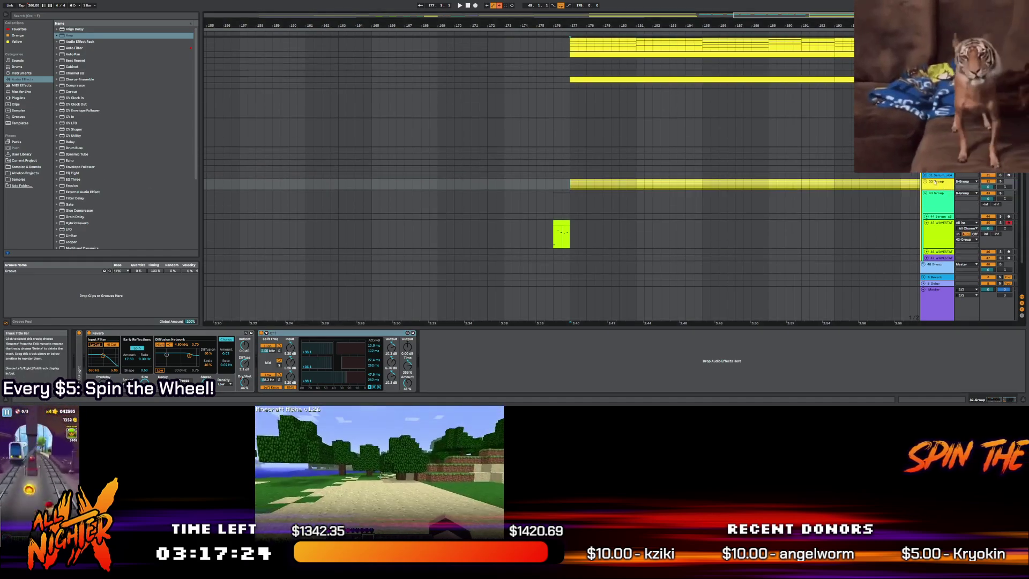
scroll(573, 159, "up", 4)
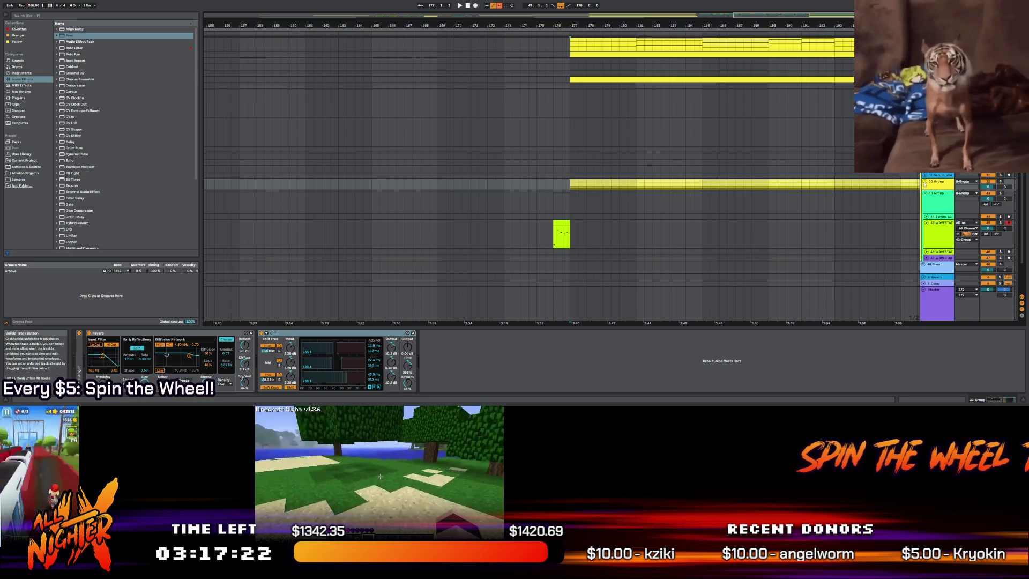
scroll(909, 183, "up", 9)
scroll(909, 183, "up", 3)
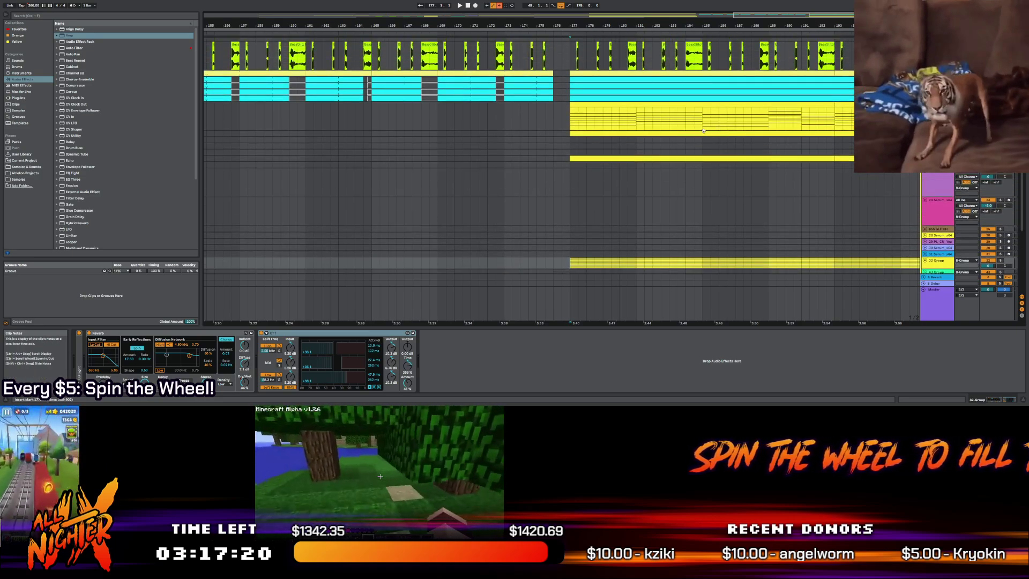
scroll(740, 106, "up", 8)
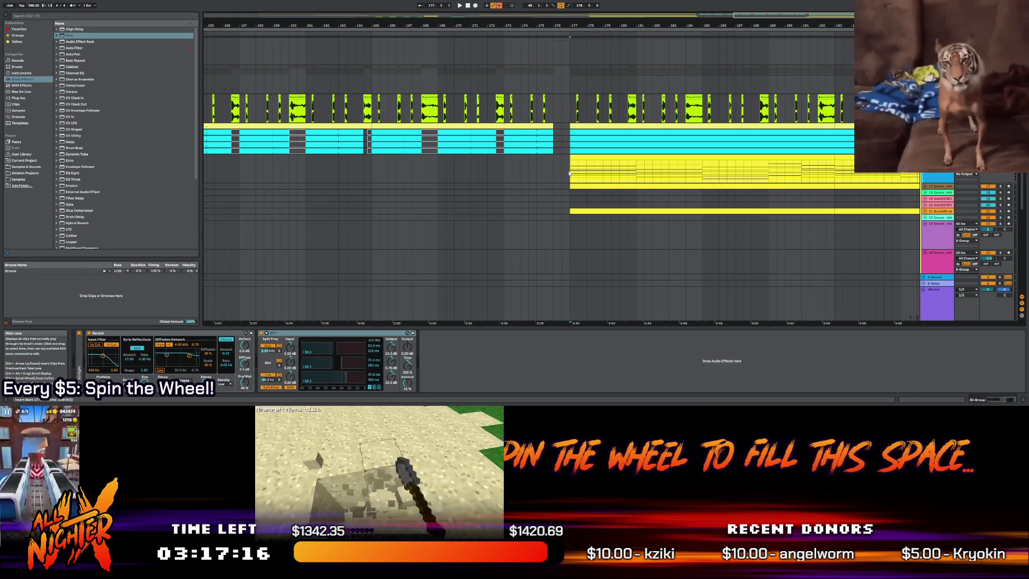
left_click_drag(775, 27, 900, 8)
left_click(414, 149)
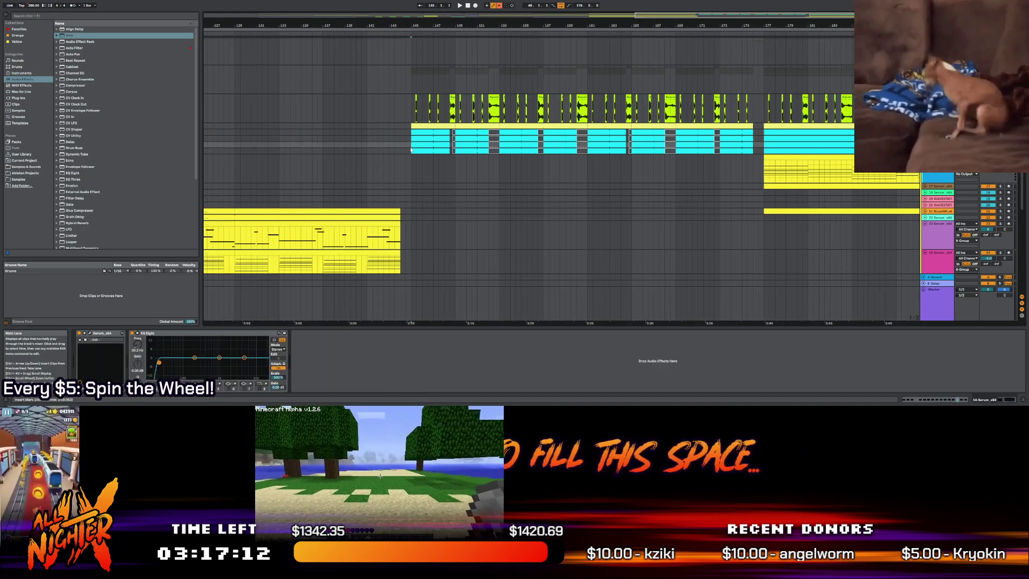
key("space")
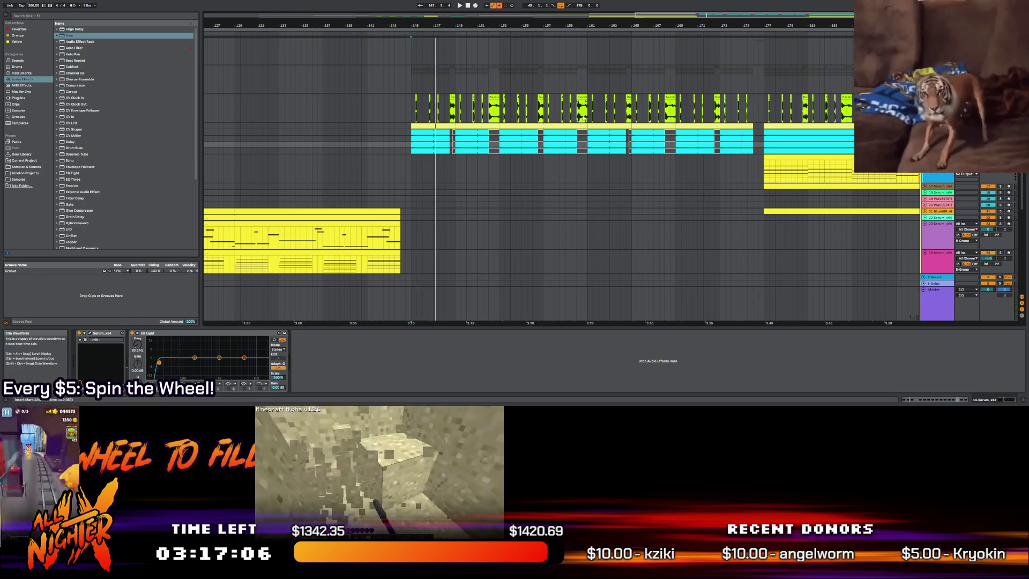
left_click(586, 115)
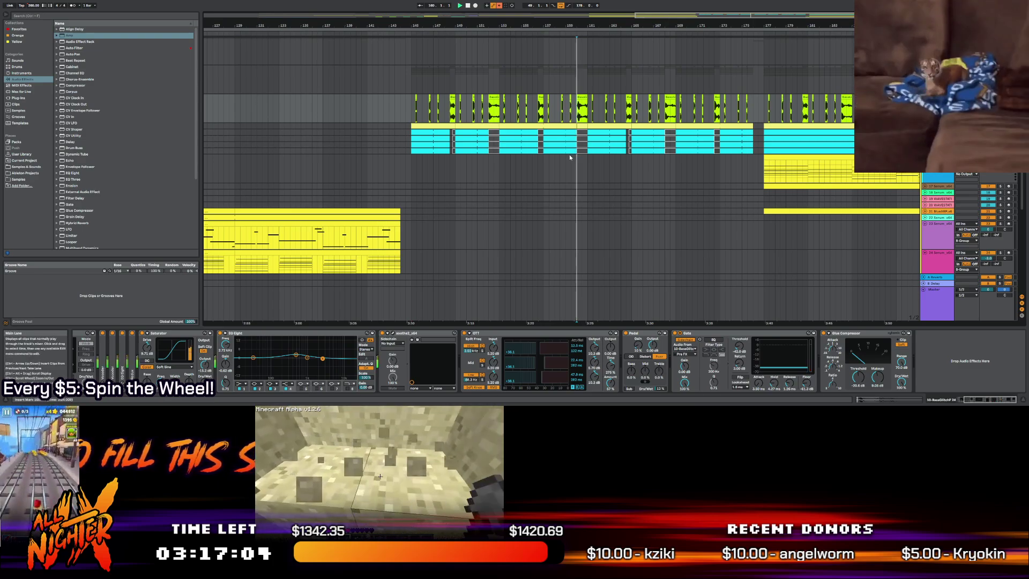
Play from bar 160, then check 22-Serum_x64 and select 18-Serum_x64 to show its devices
key("space")
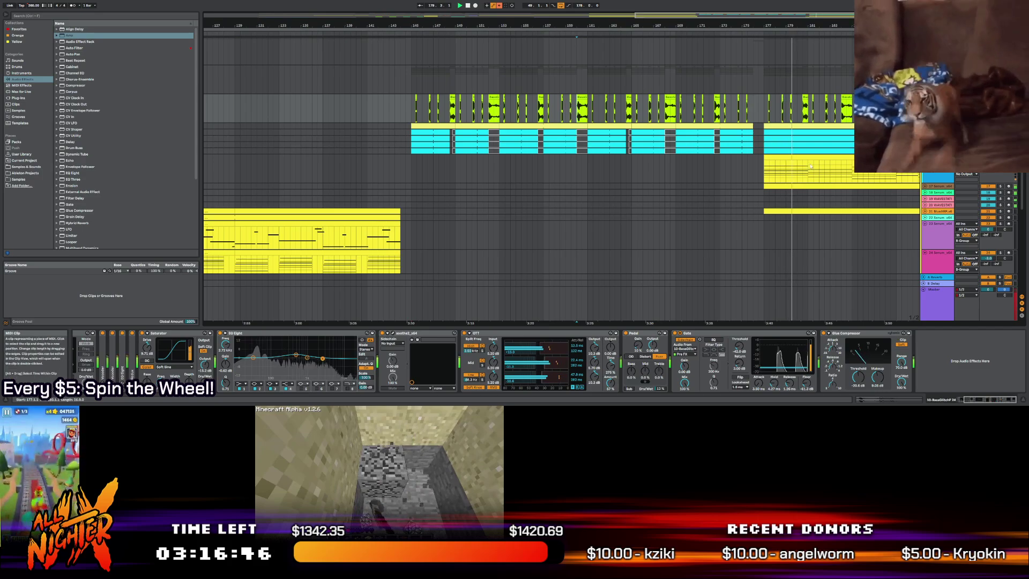
left_click_drag(668, 16, 727, 15)
scroll(892, 181, "down", 3)
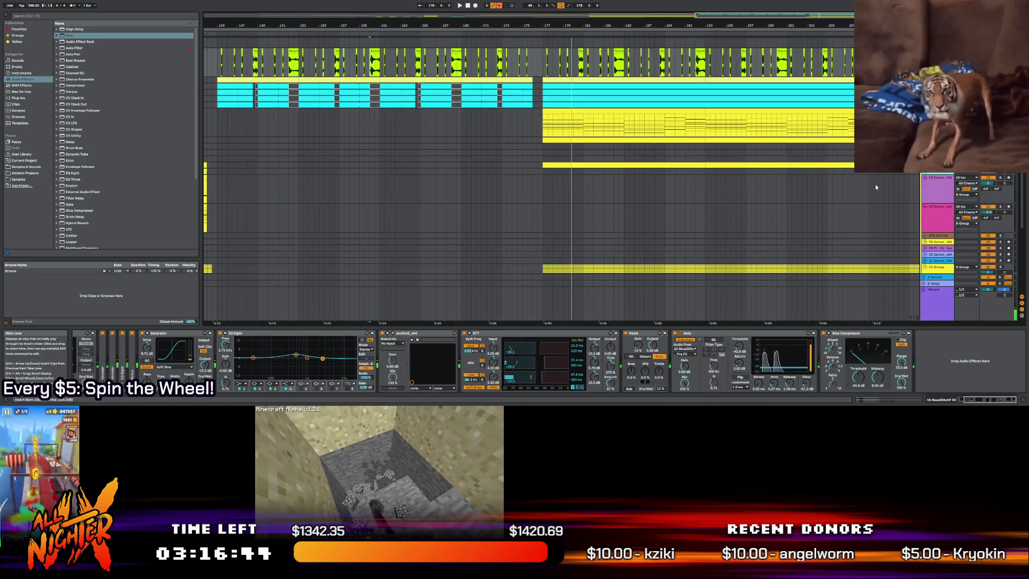
scroll(892, 181, "down", 2)
scroll(937, 126, "down", 1)
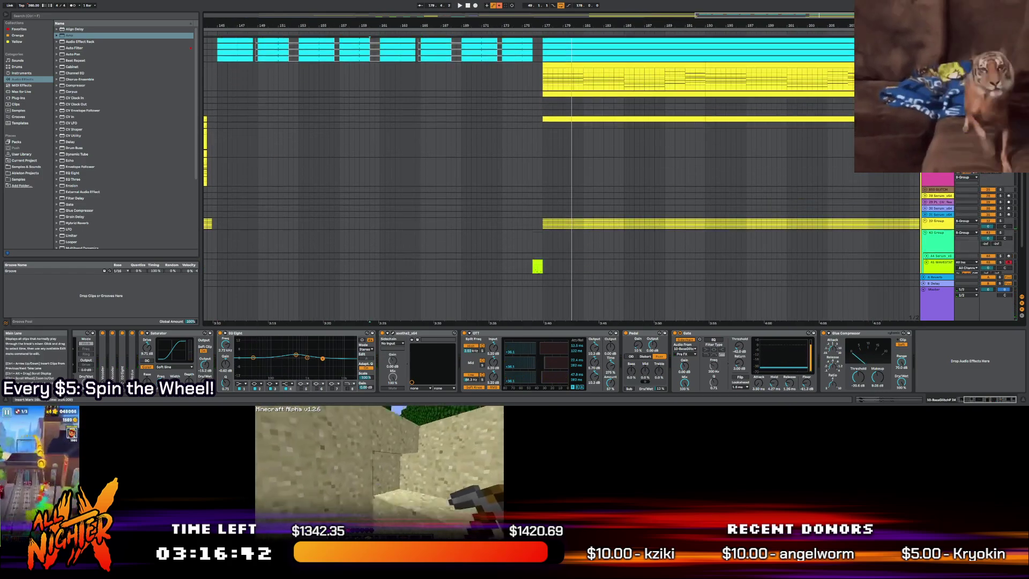
left_click(937, 125)
left_click(935, 100)
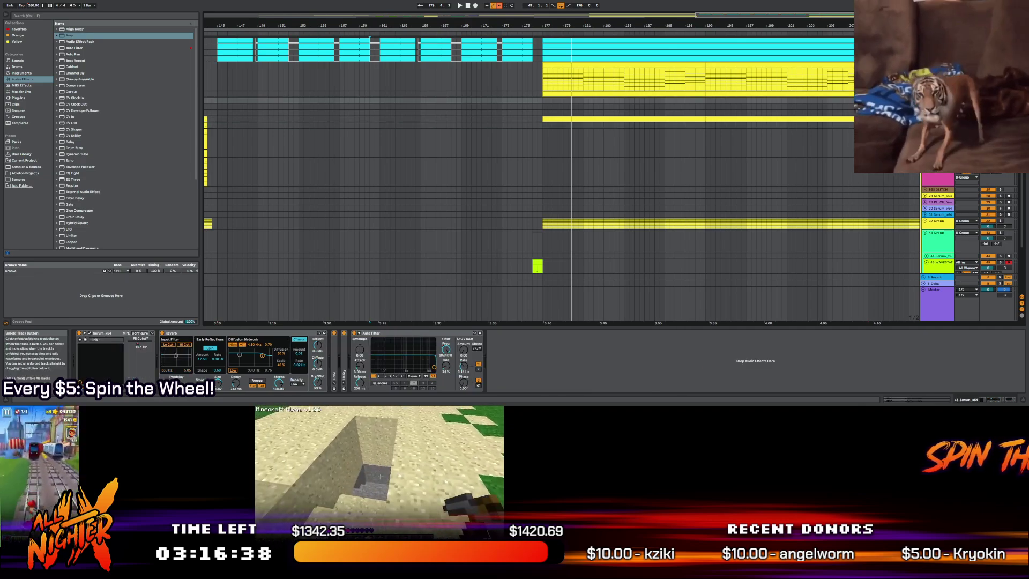
Play from bar 177 and append an EQ Eight after the Auto Filter on 18-Serum_x64
scroll(937, 107, "up", 1)
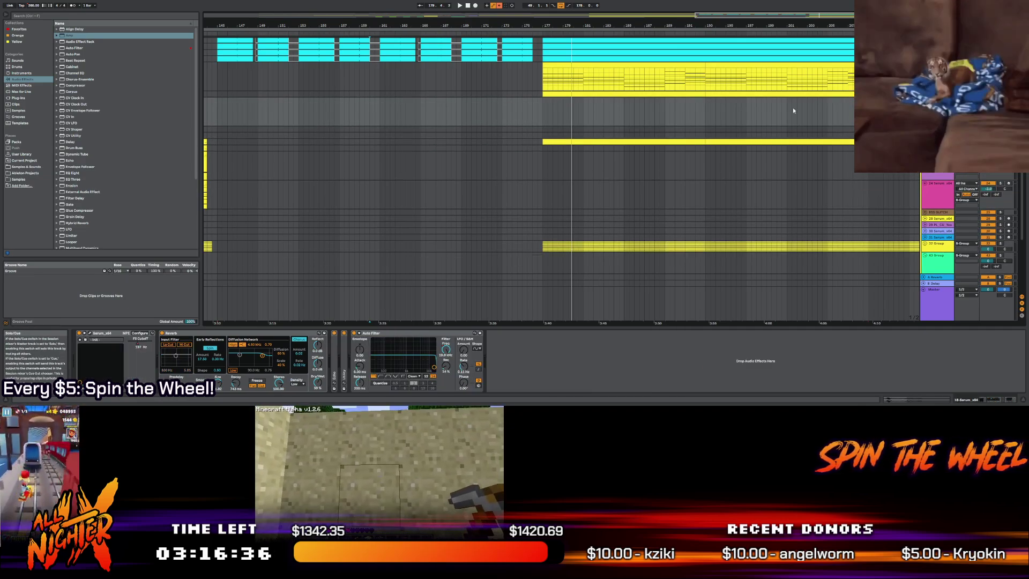
left_click(546, 106)
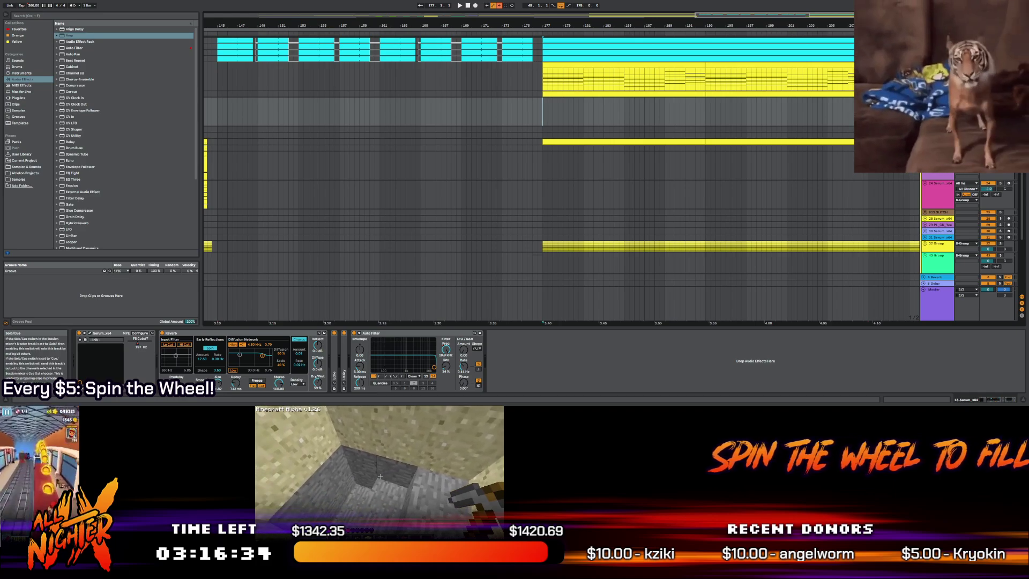
key("space")
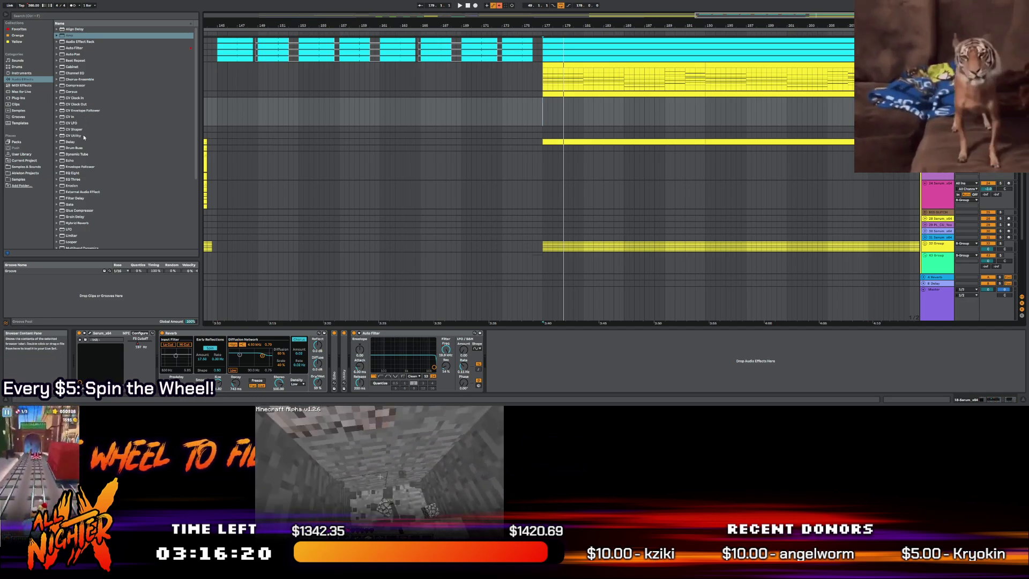
mouse_move(71, 175)
left_mouse_down()
mouse_move(477, 359)
mouse_move(514, 362)
left_mouse_up()
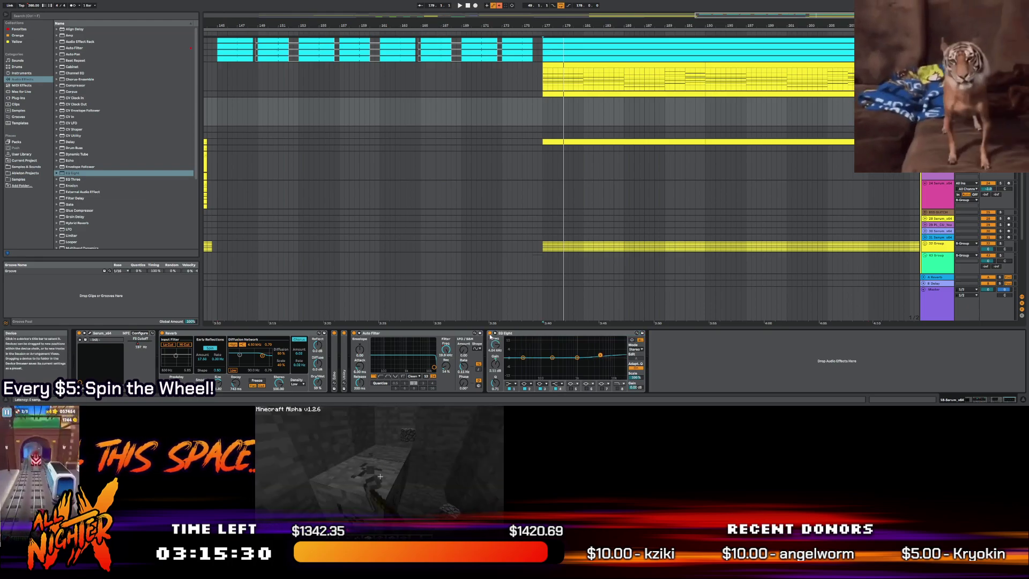
From bar 177, raise EQ Eight's high shelf to 11 dB and band 4 to 2.50 kHz, 5.33 dB
left_click(542, 121)
key("space")
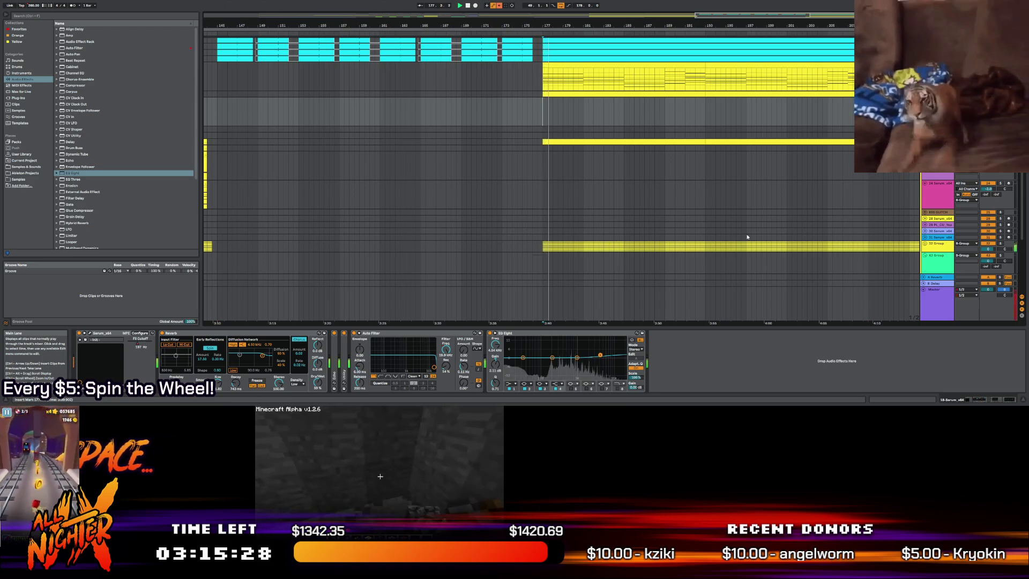
left_click_drag(596, 353, 593, 343)
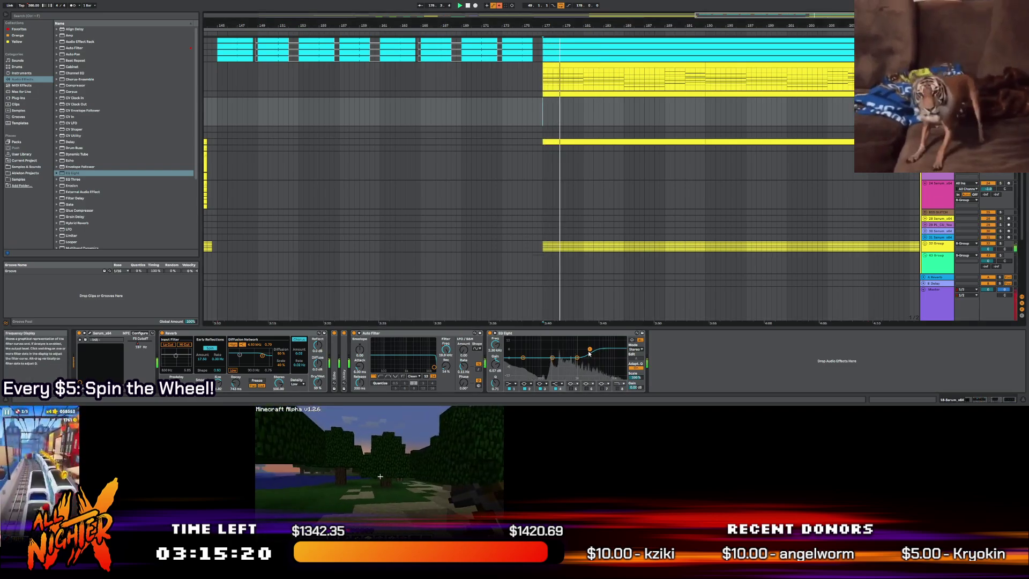
left_click_drag(589, 349, 591, 351)
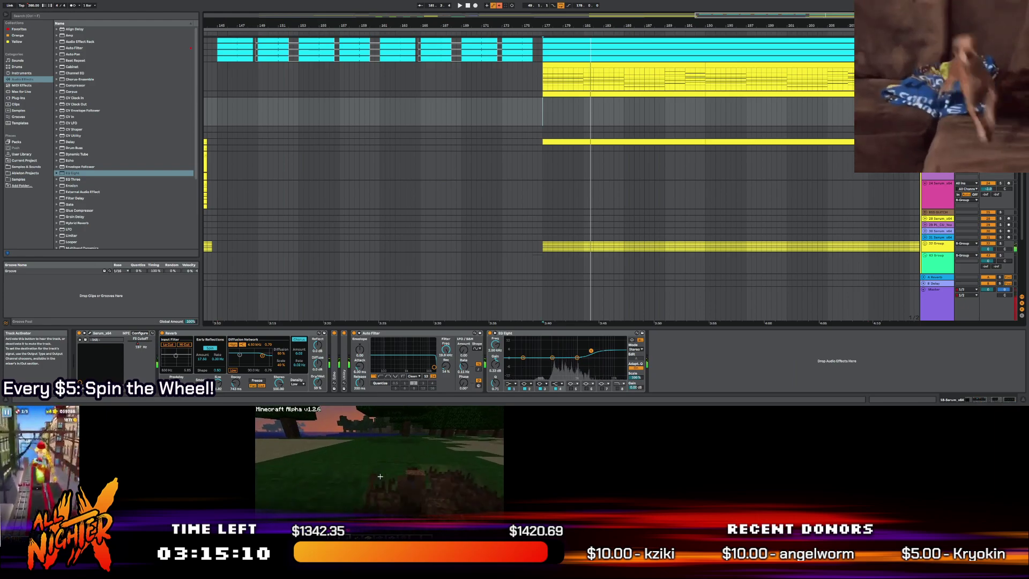
key("space")
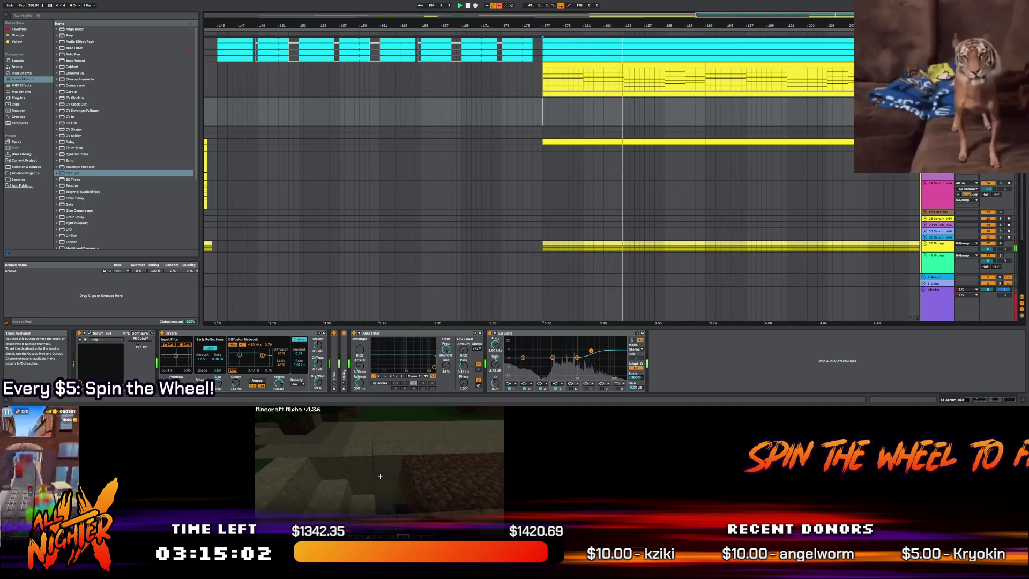
key("space")
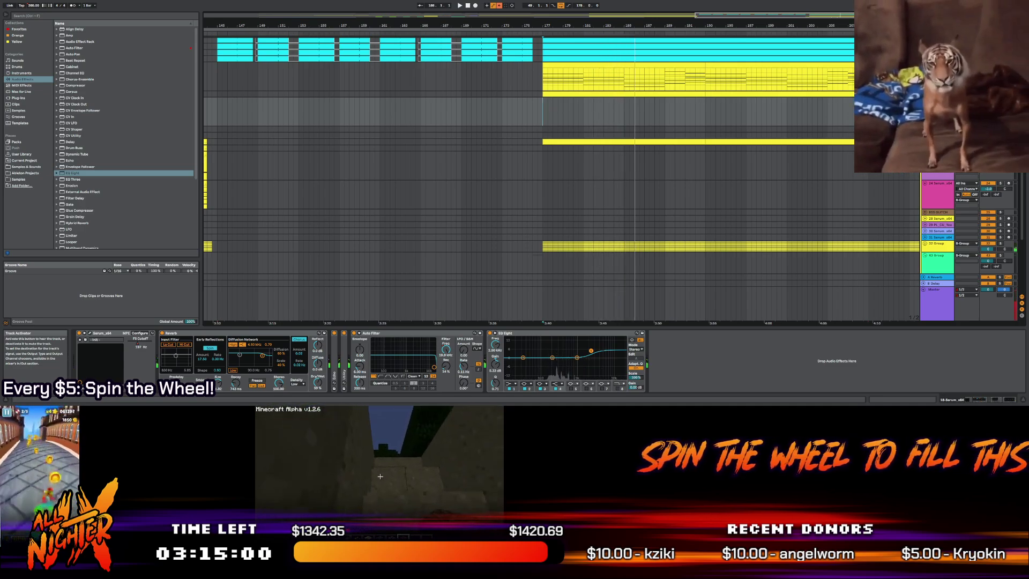
Compare against a second EQ Eight inserted before the first, then delete the extra EQ
left_click_drag(71, 173, 517, 370)
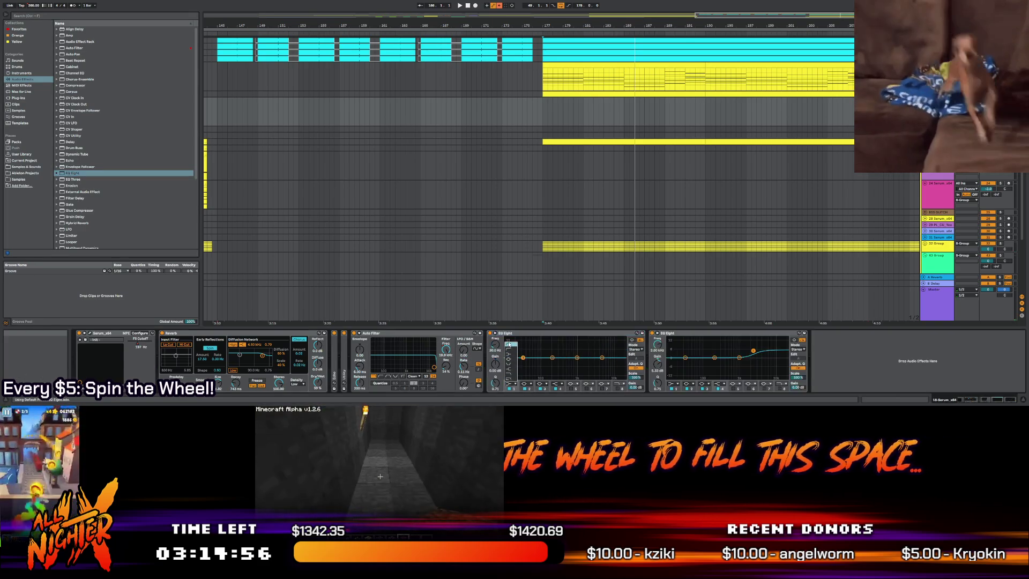
key("space")
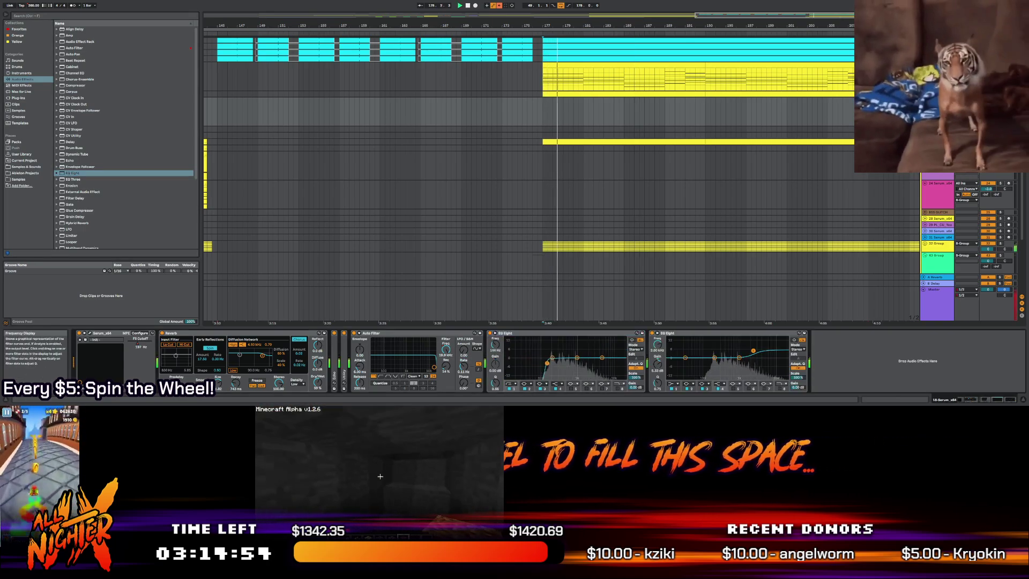
key("Delete")
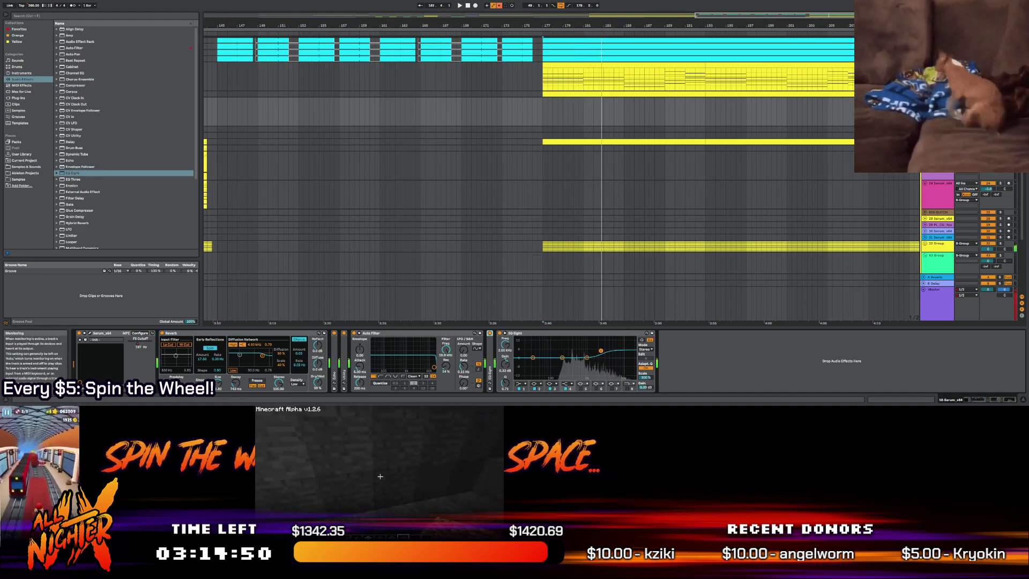
key("space")
key("space")
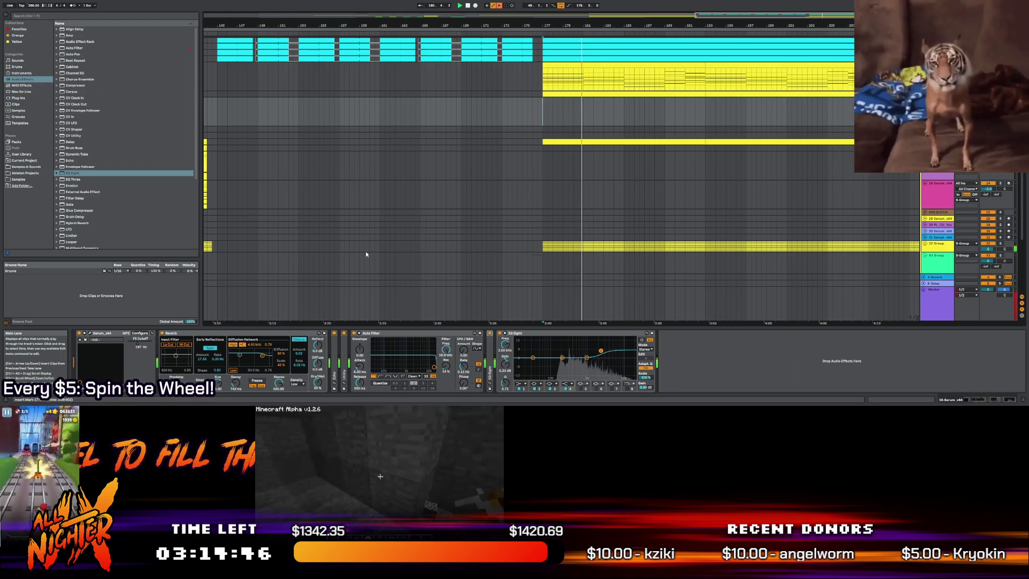
Show Serum's effects page with the Tube distortion active
key("space")
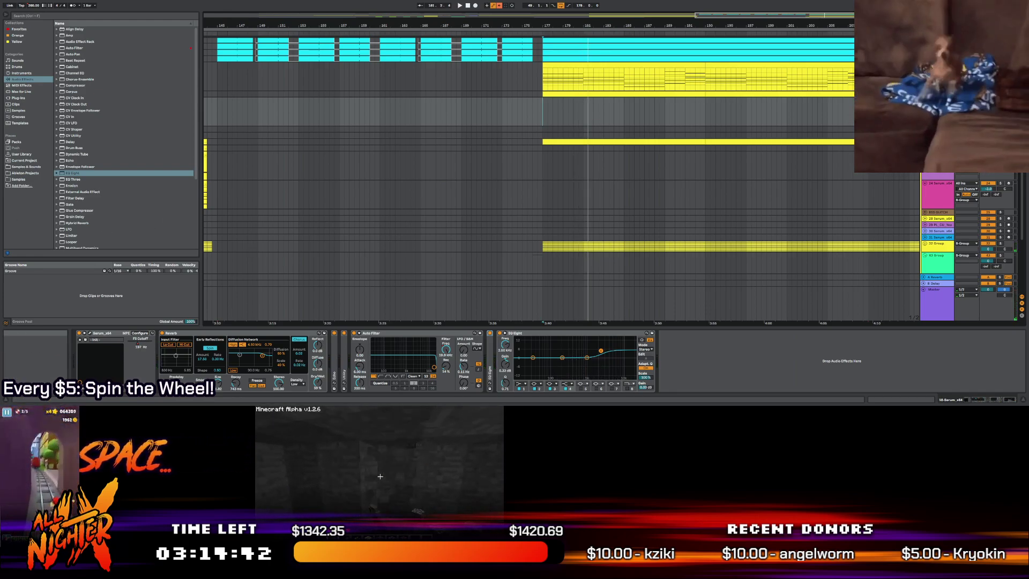
left_click(90, 335)
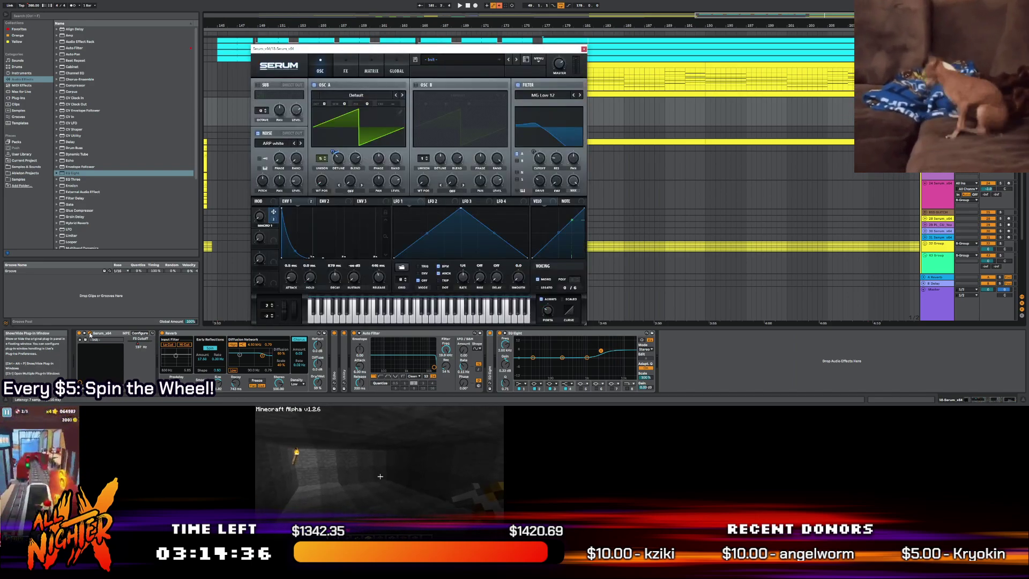
left_click(345, 64)
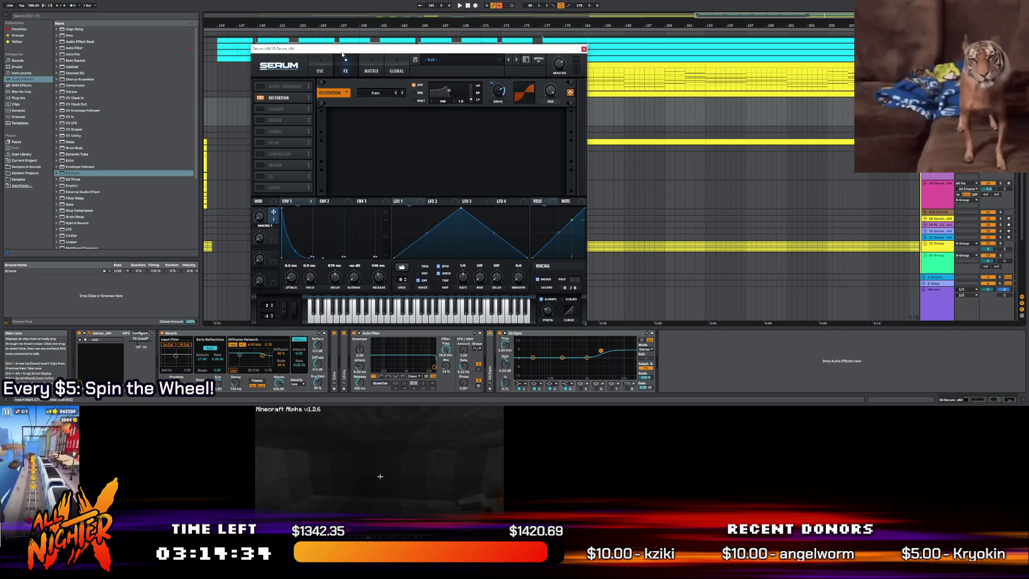
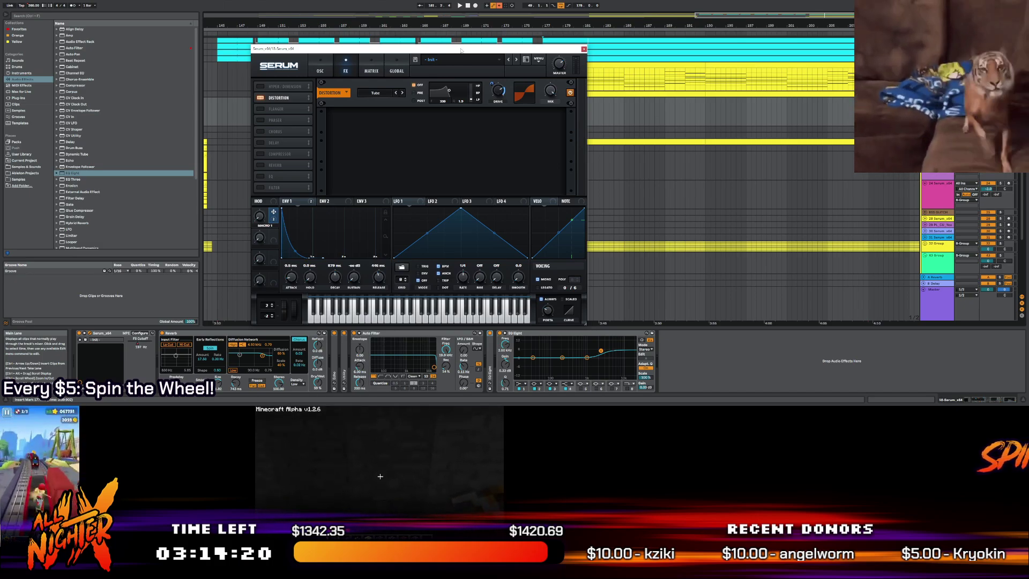
With playback running, lift Serum's filter Cutoff to 243 Hz and close the plug-in window
mouse_move(500, 95)
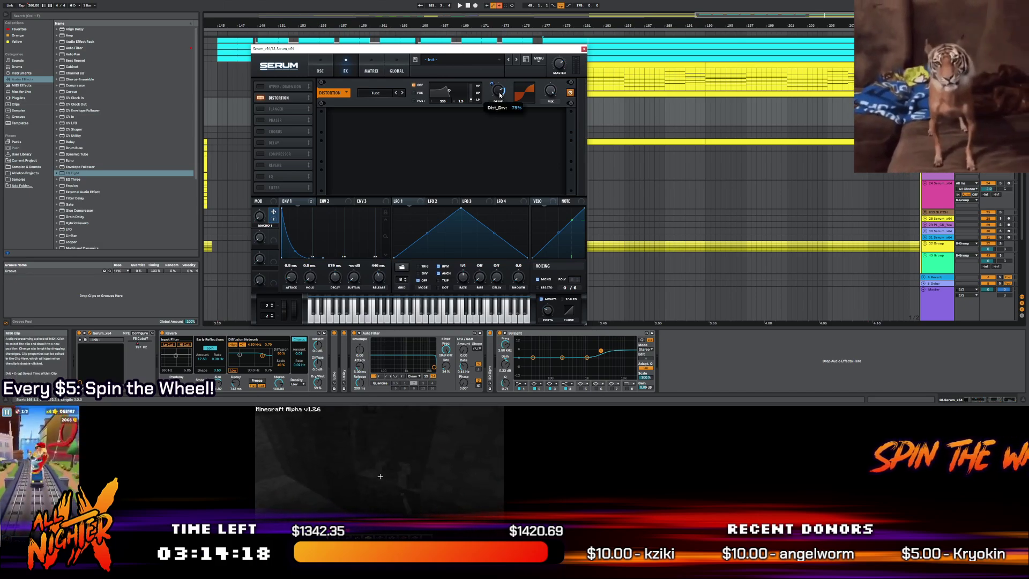
key("space")
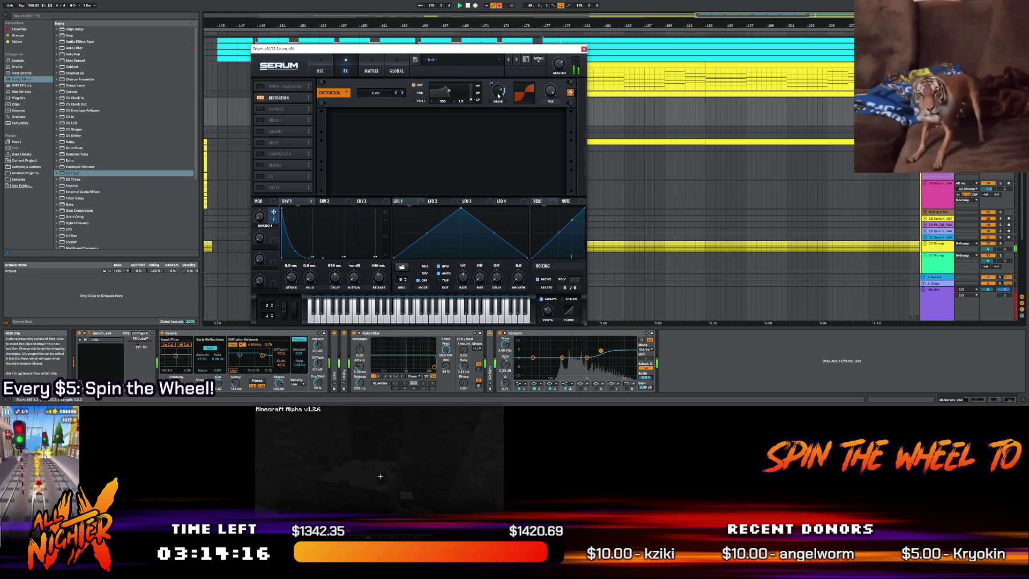
right_click(502, 90)
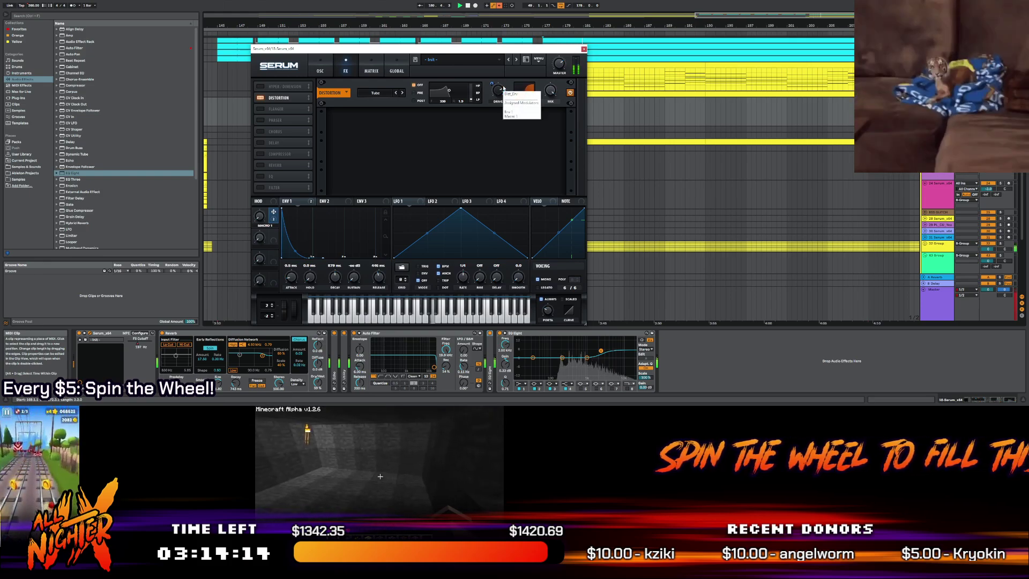
left_click(320, 68)
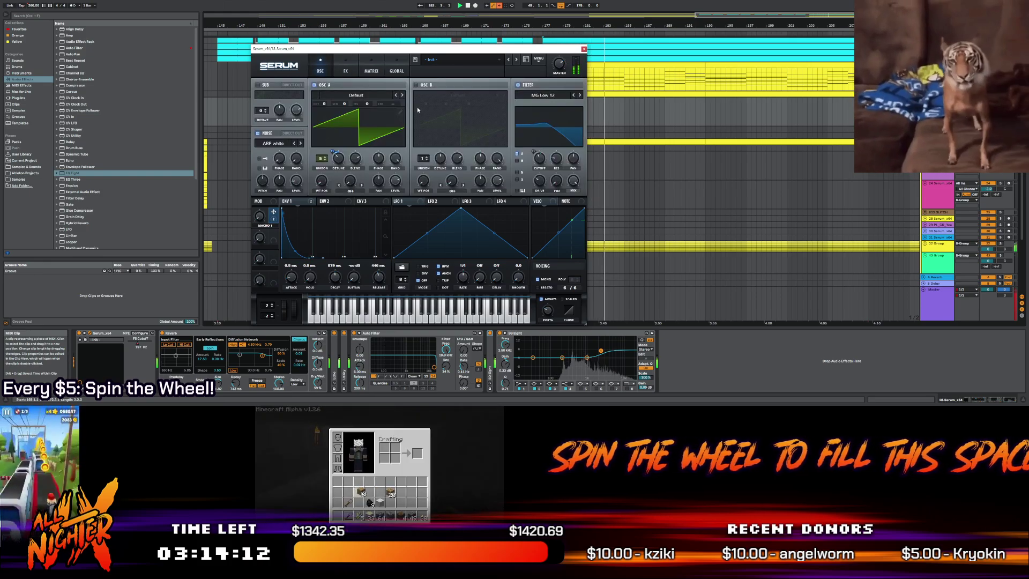
key("space")
left_click_drag(537, 163, 538, 162)
key("space")
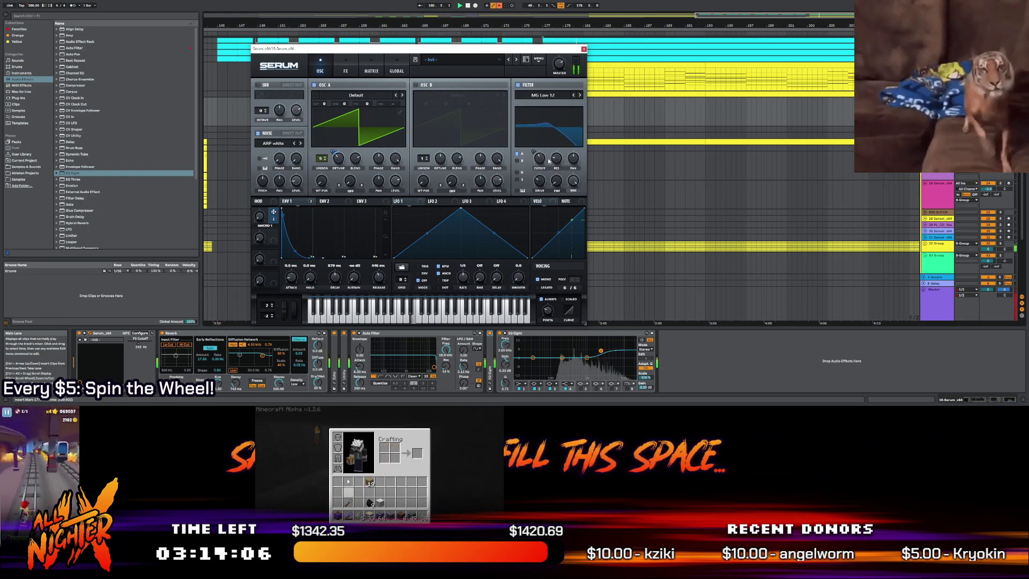
left_click(583, 49)
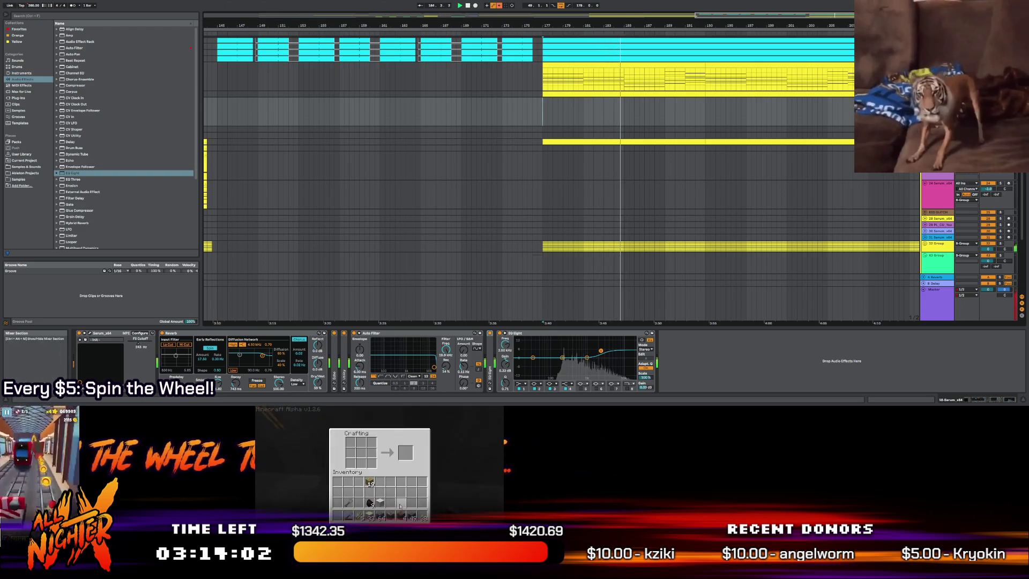
Show automation lanes and re-enable the overridden Serum Fil Cutoff automation
key("space")
key("space")
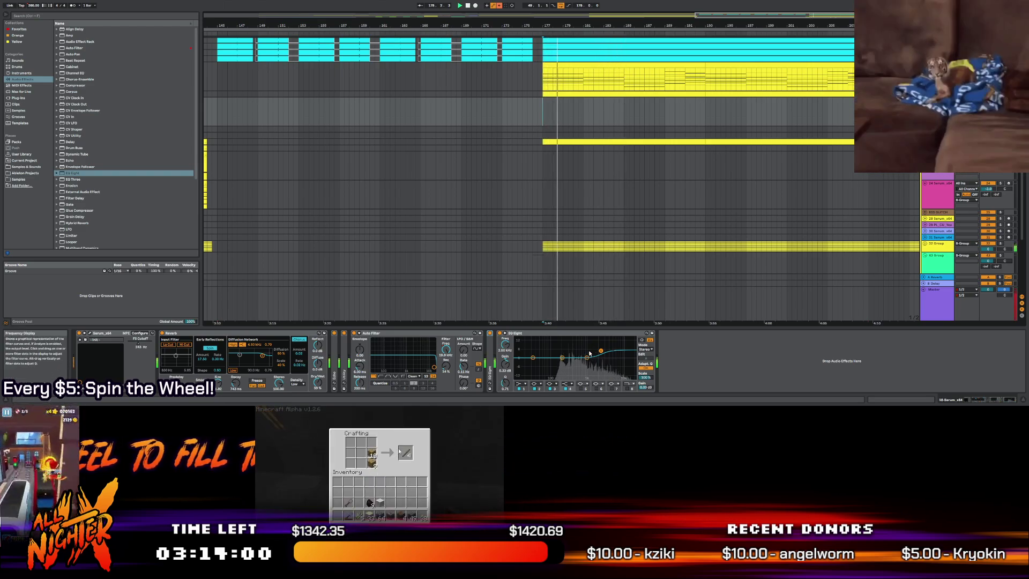
right_click(499, 334)
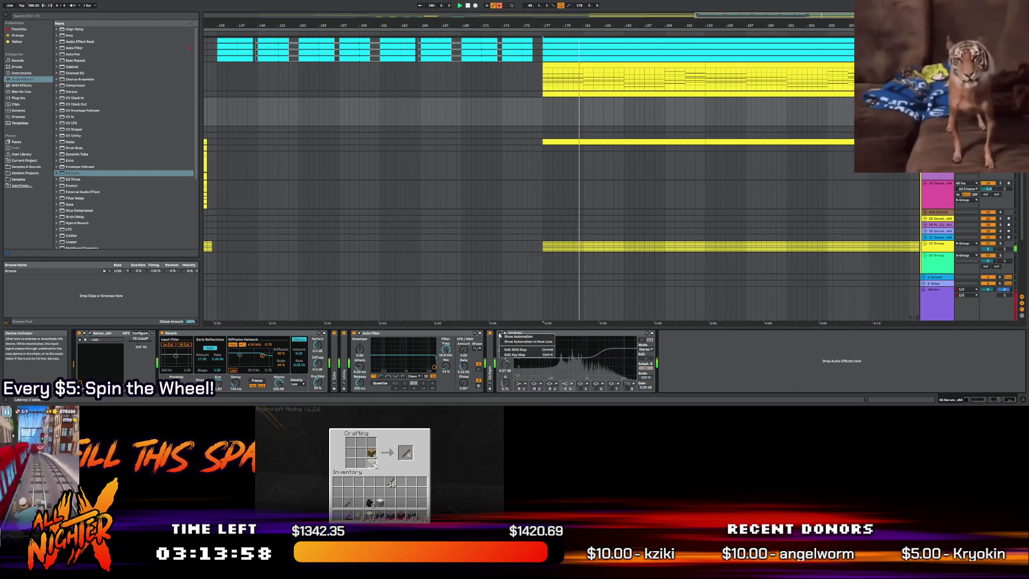
left_click(500, 336)
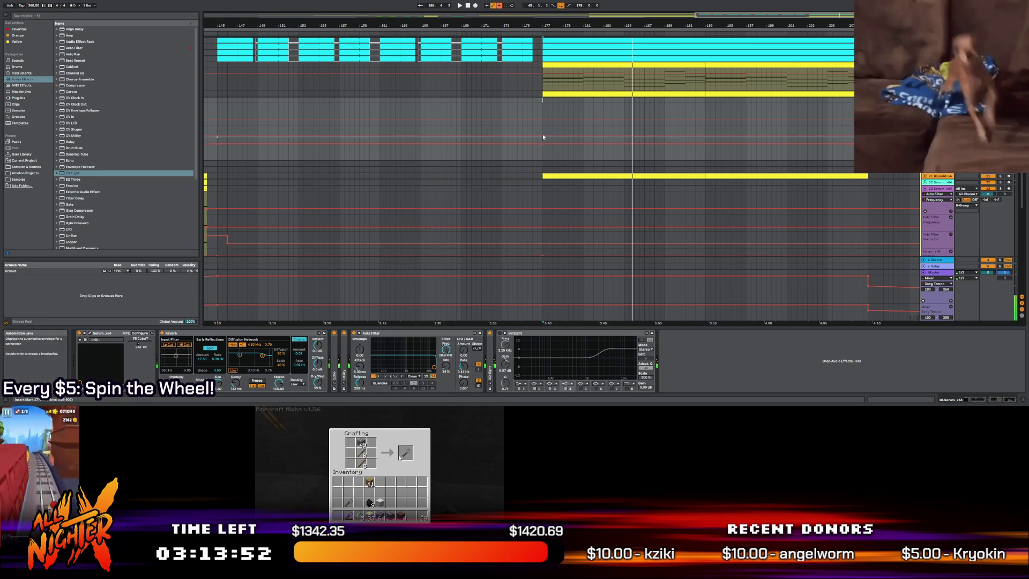
right_click(137, 345)
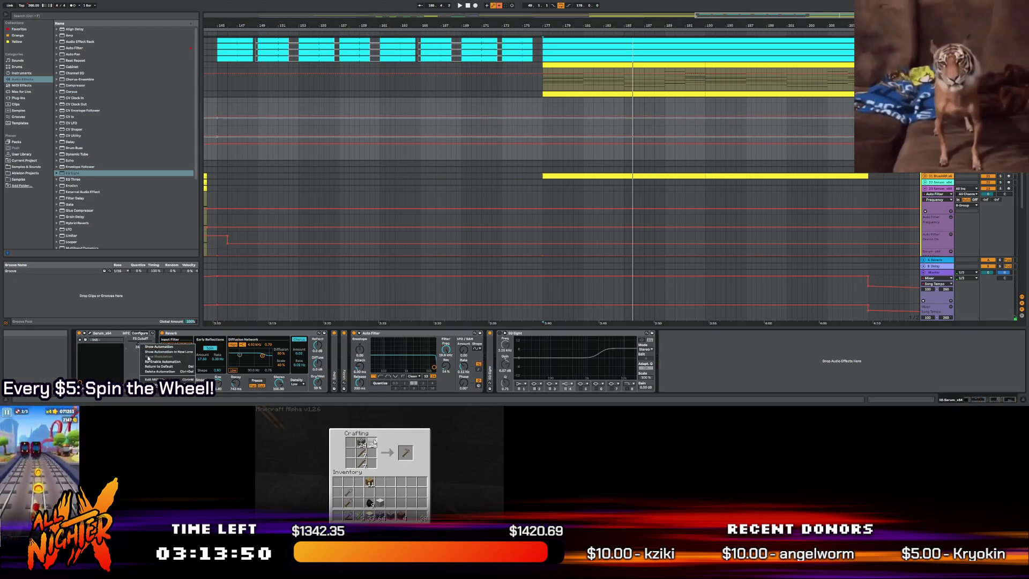
left_click(152, 363)
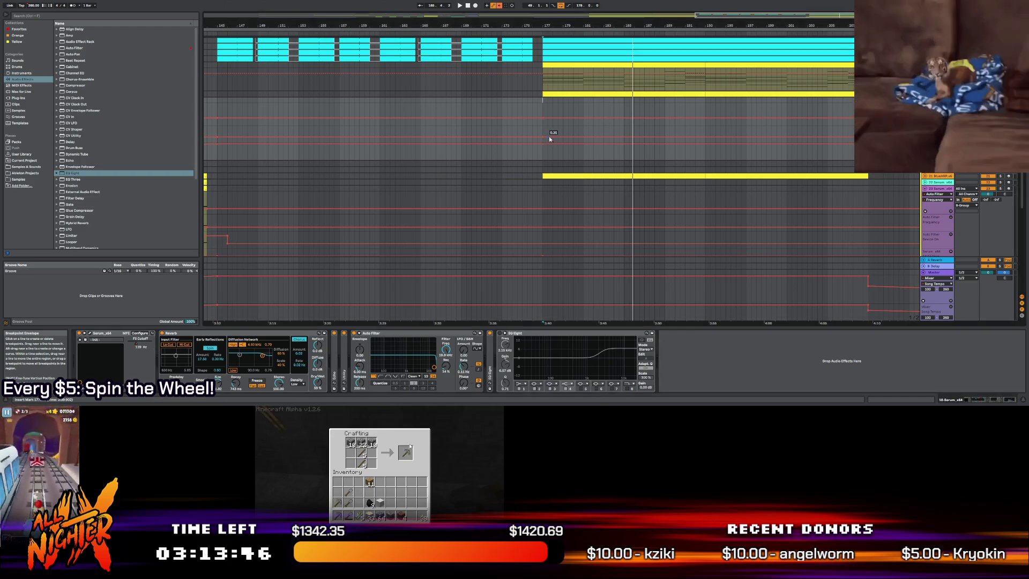
Draw EQ Eight's Device On envelope stepping from off to on at bar 177
right_click(500, 334)
left_click(518, 344)
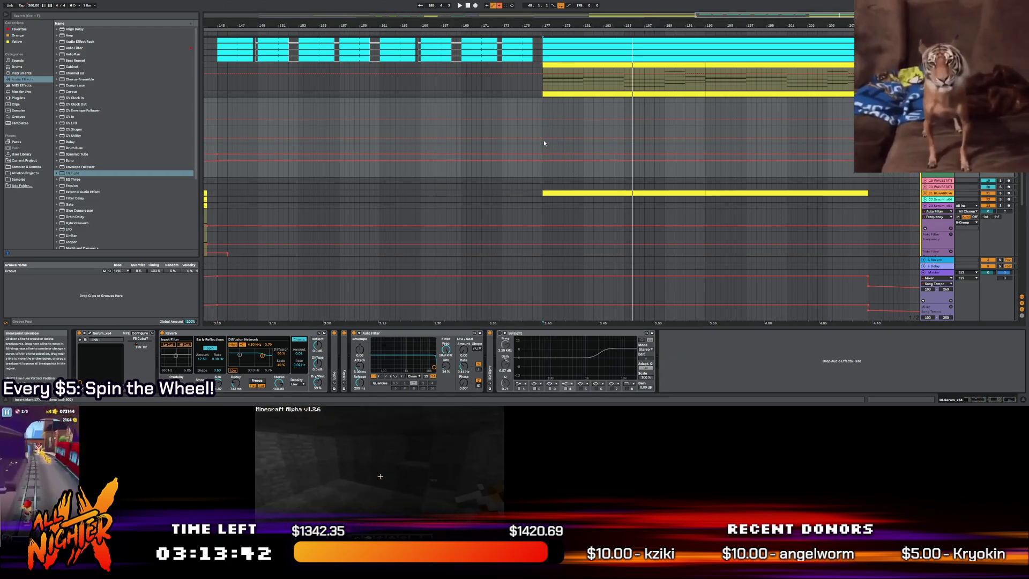
left_click_drag(542, 140, 543, 130)
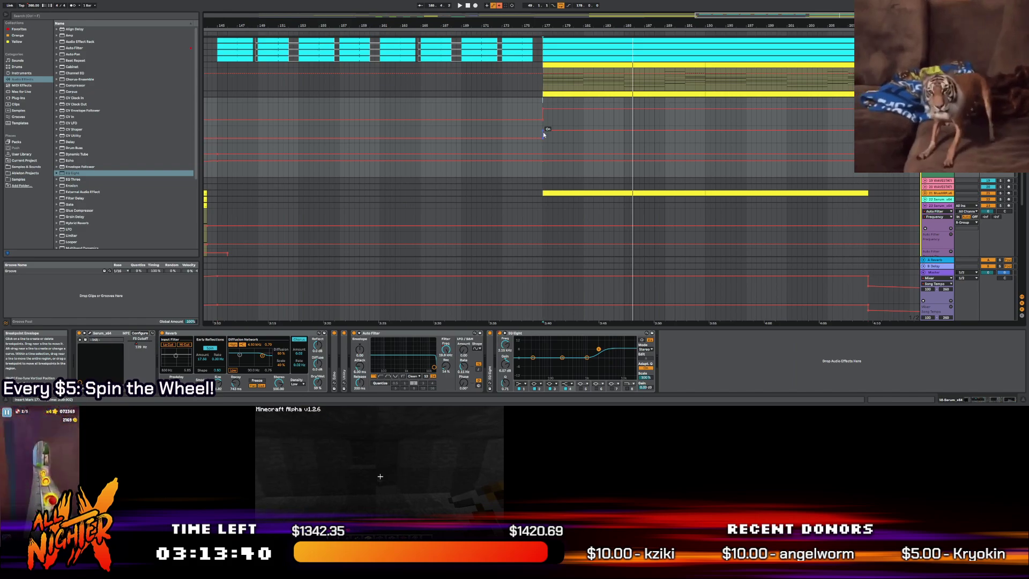
left_click_drag(720, 18, 647, 17)
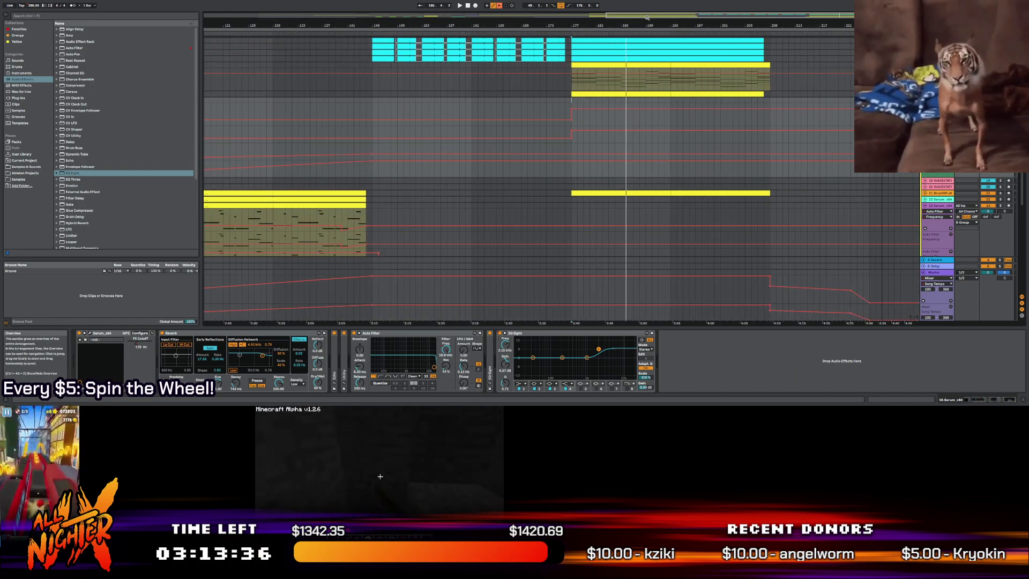
left_click_drag(647, 18, 494, 18)
Fold track 23, the track below it, the DNB drum track and the purple audio track
scroll(290, 187, "down", 2)
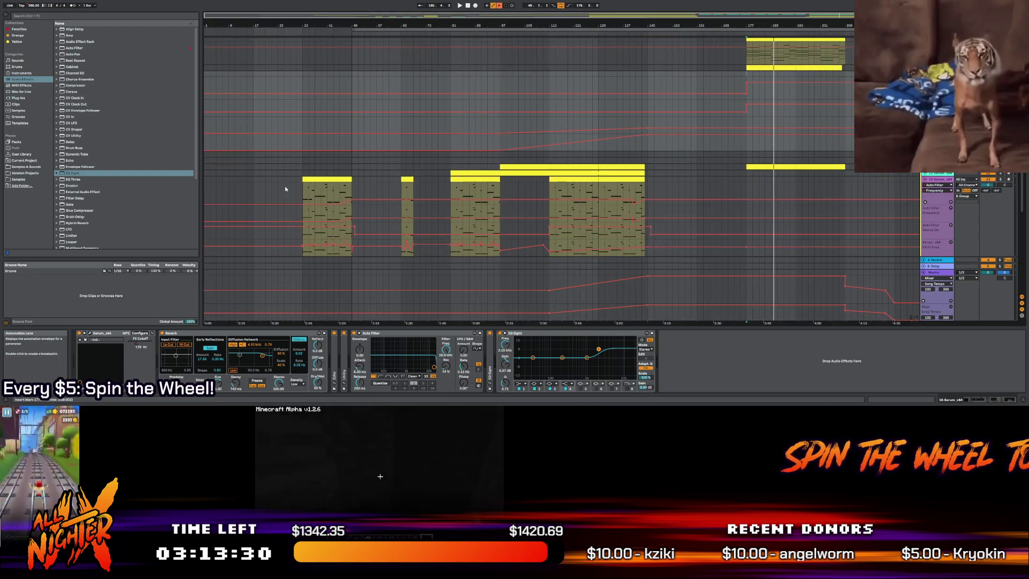
scroll(304, 177, "down", 2)
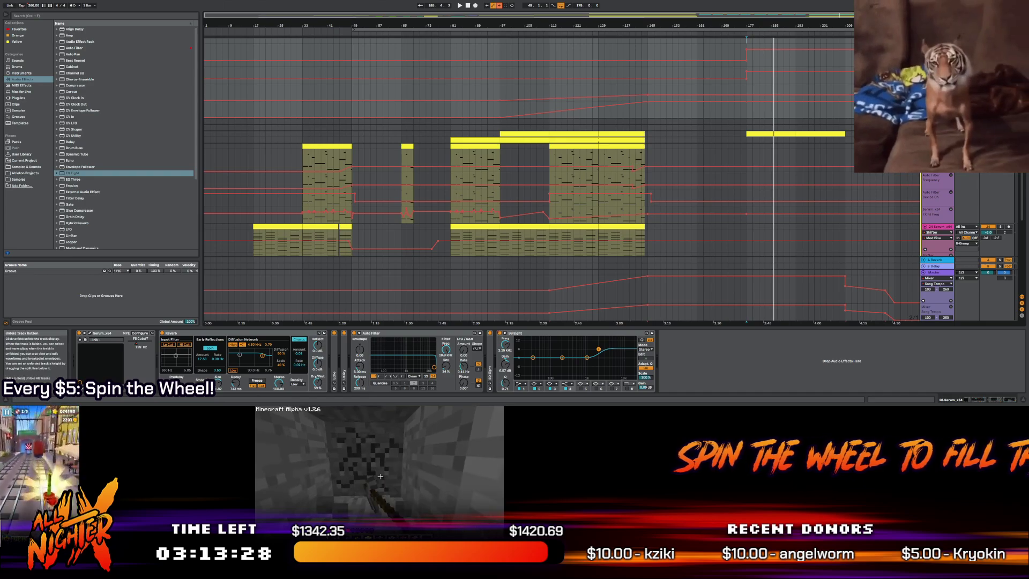
left_click(925, 147)
left_click(925, 153)
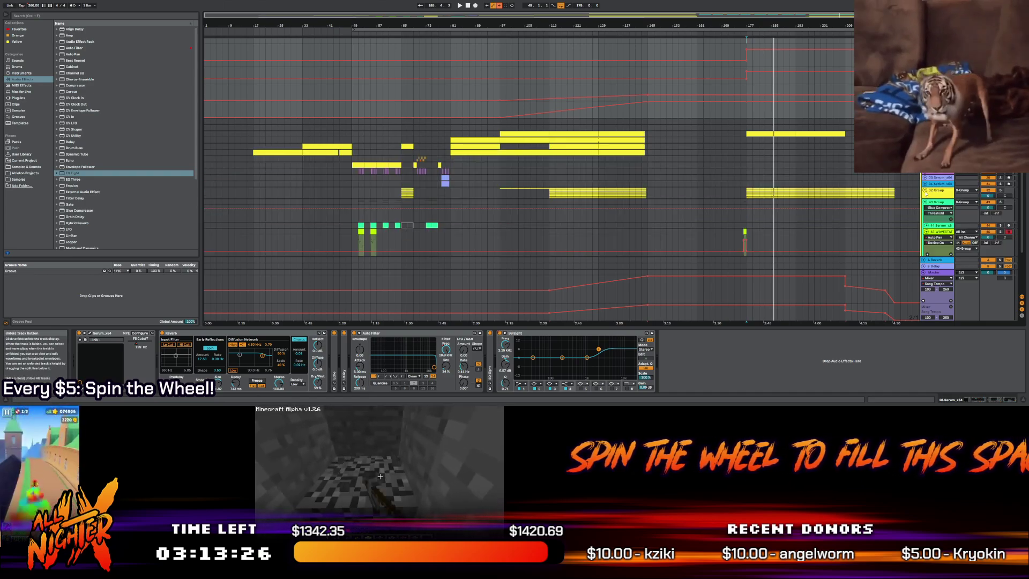
scroll(542, 102, "up", 5)
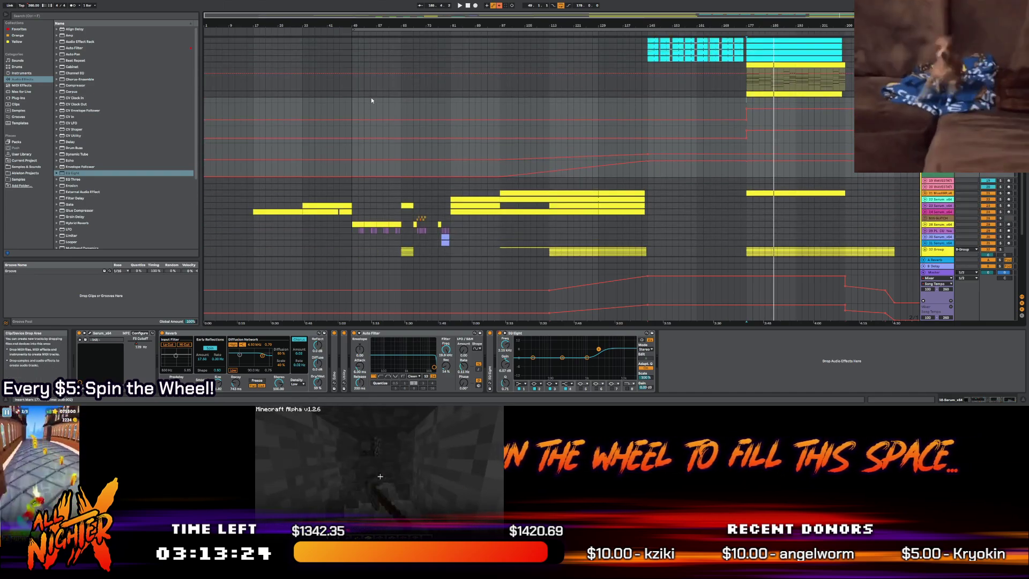
scroll(354, 48, "up", 5)
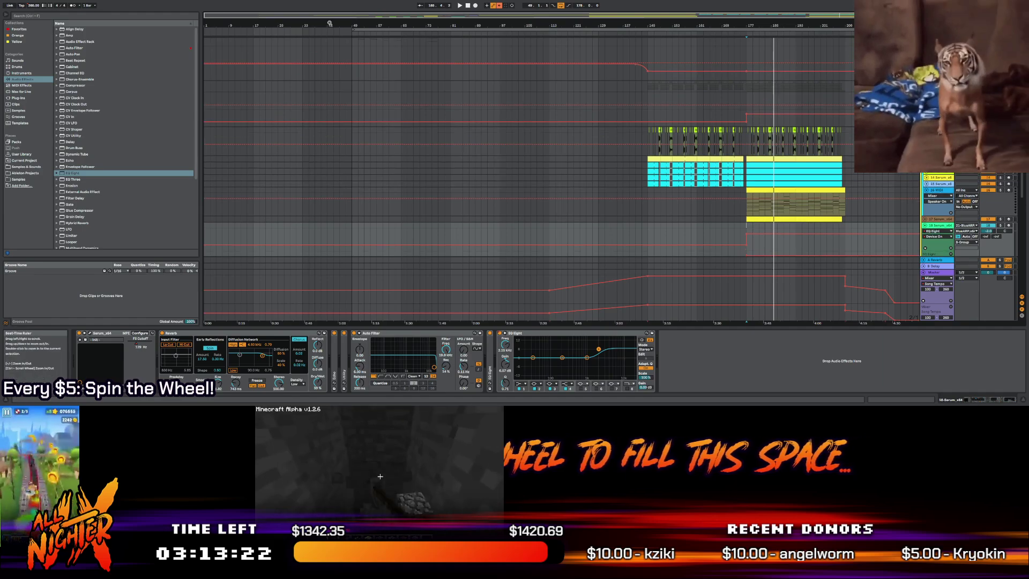
scroll(352, 53, "up", 10)
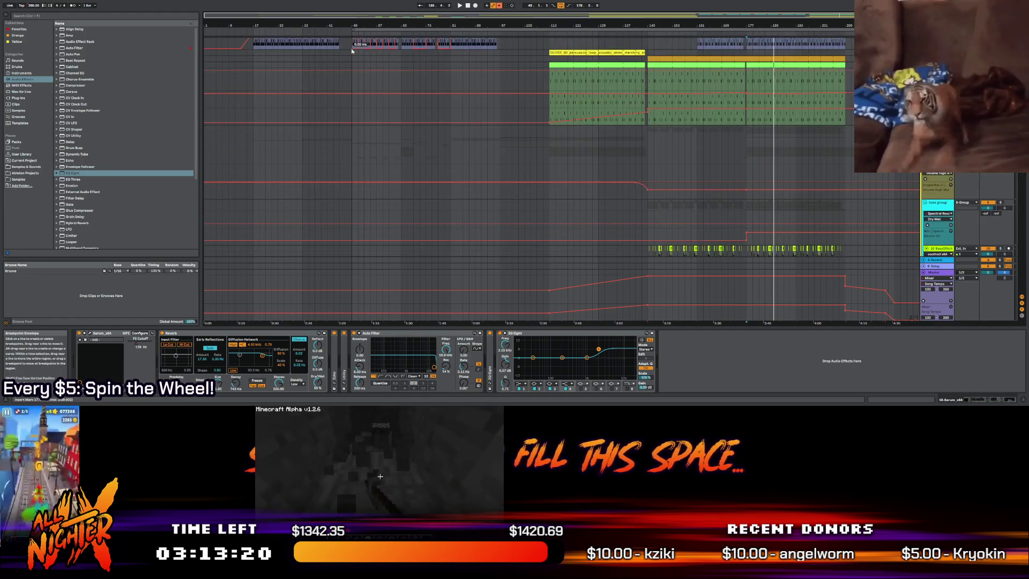
scroll(354, 54, "up", 3)
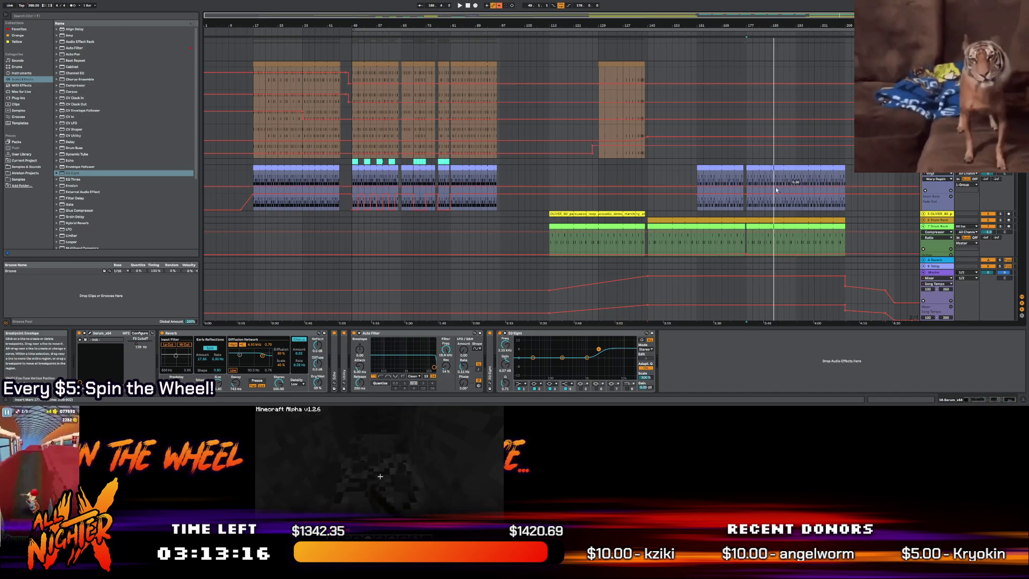
scroll(767, 99, "down", 1)
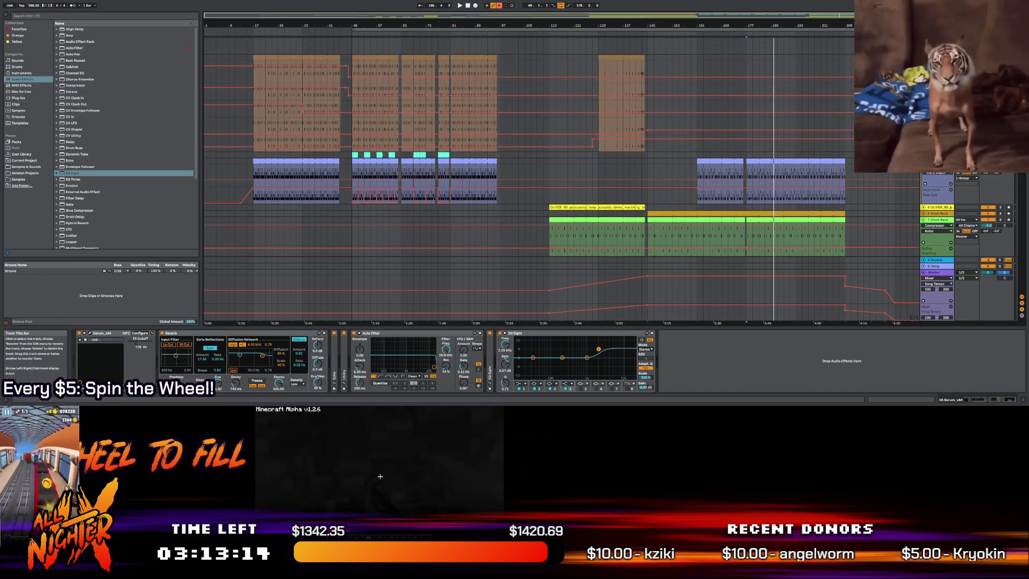
left_click(924, 57)
left_click(858, 69)
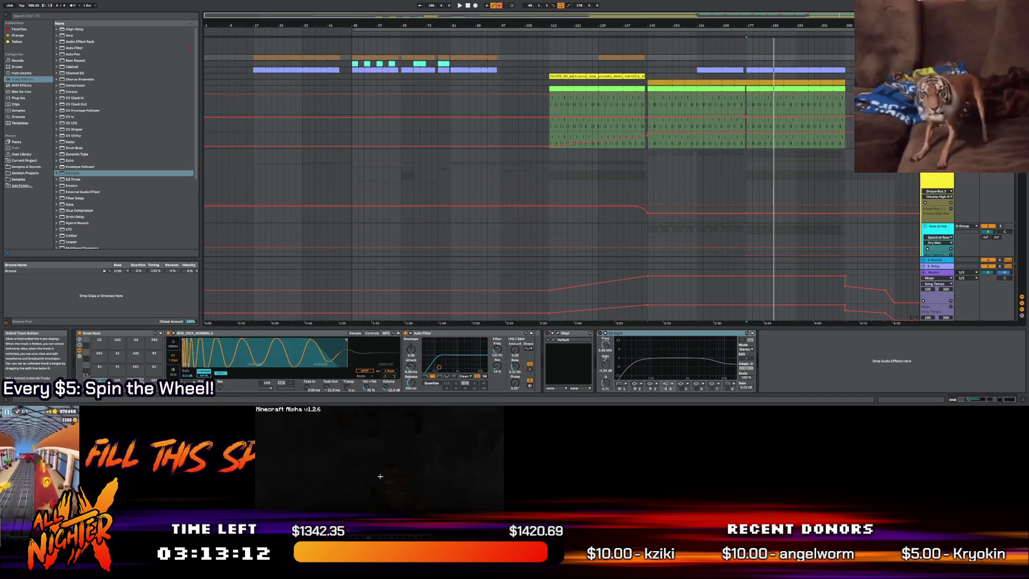
scroll(674, 124, "up", 1)
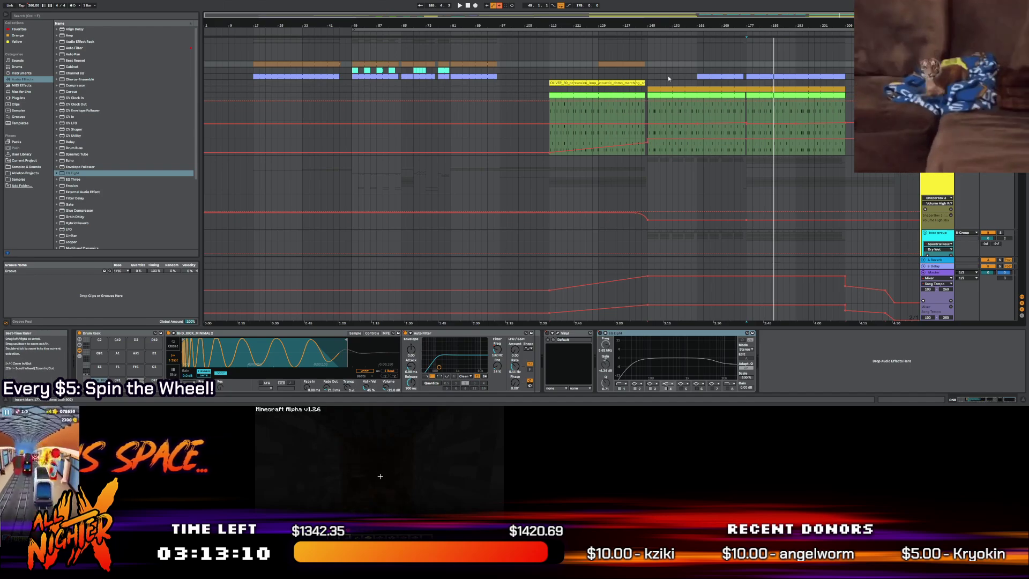
Check the hi-hat, bar-145 MIDI and percussion clips, then play from bar 177
left_click(549, 80)
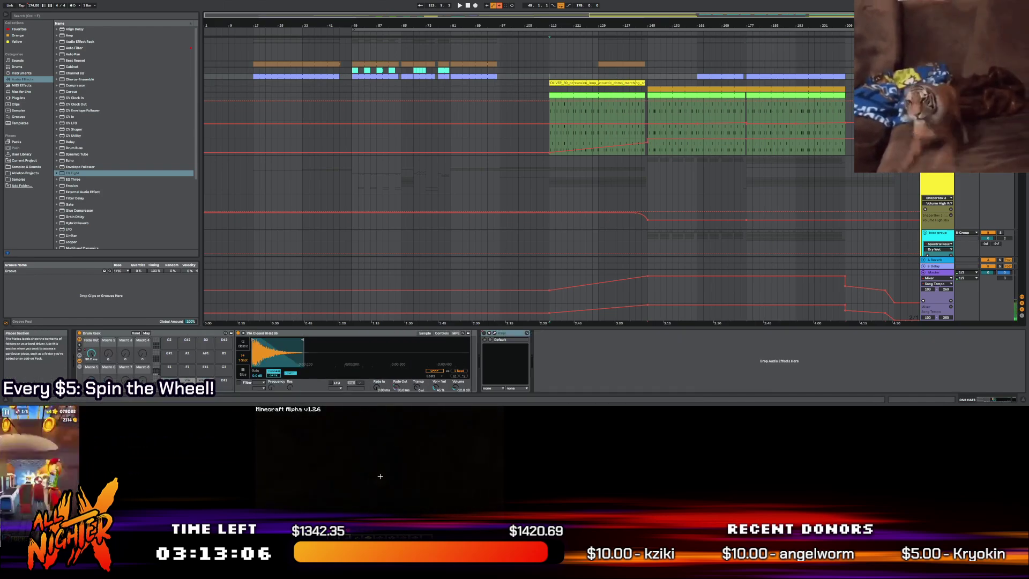
left_click(434, 175)
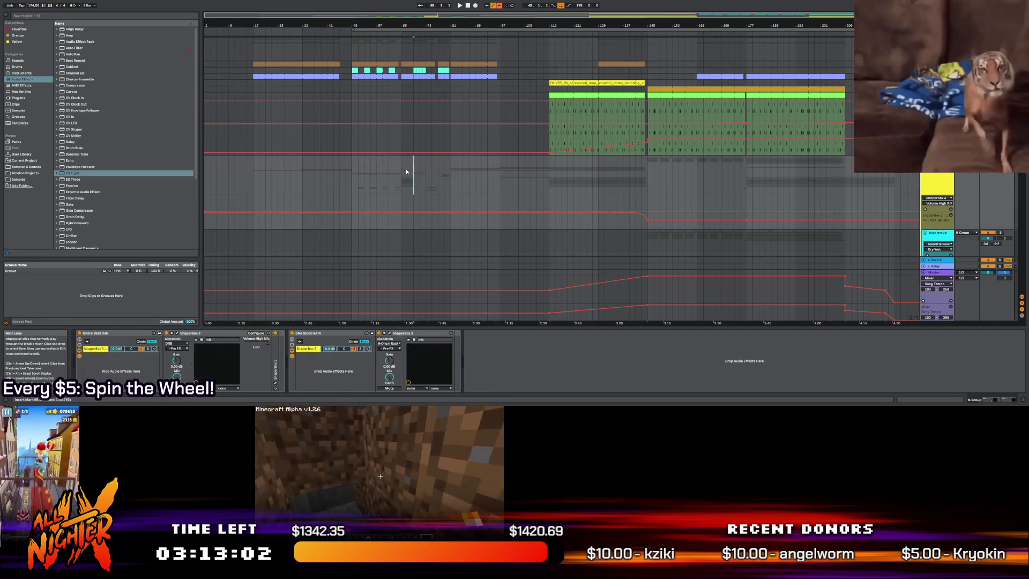
left_click(402, 170)
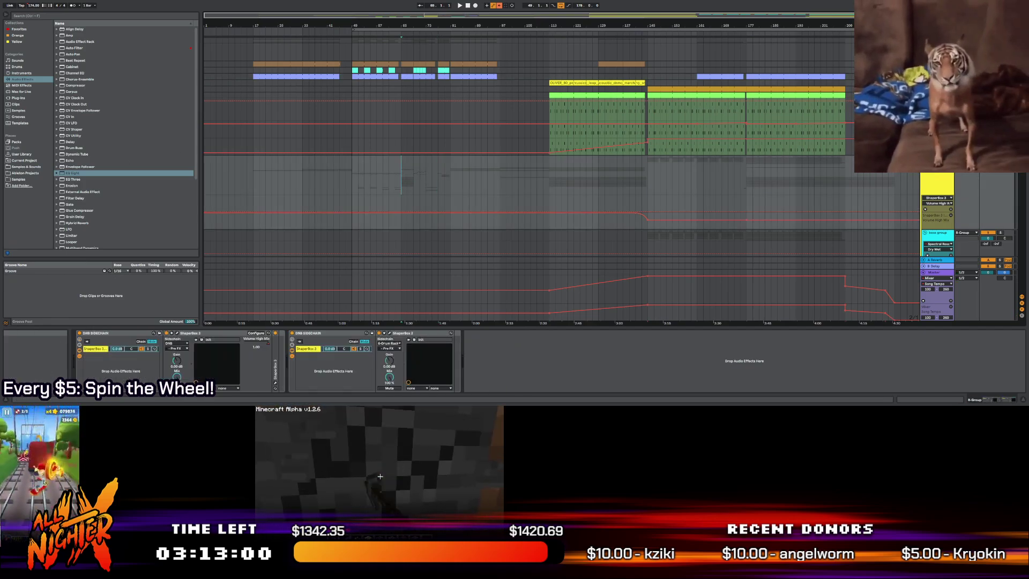
scroll(723, 187, "down", 1)
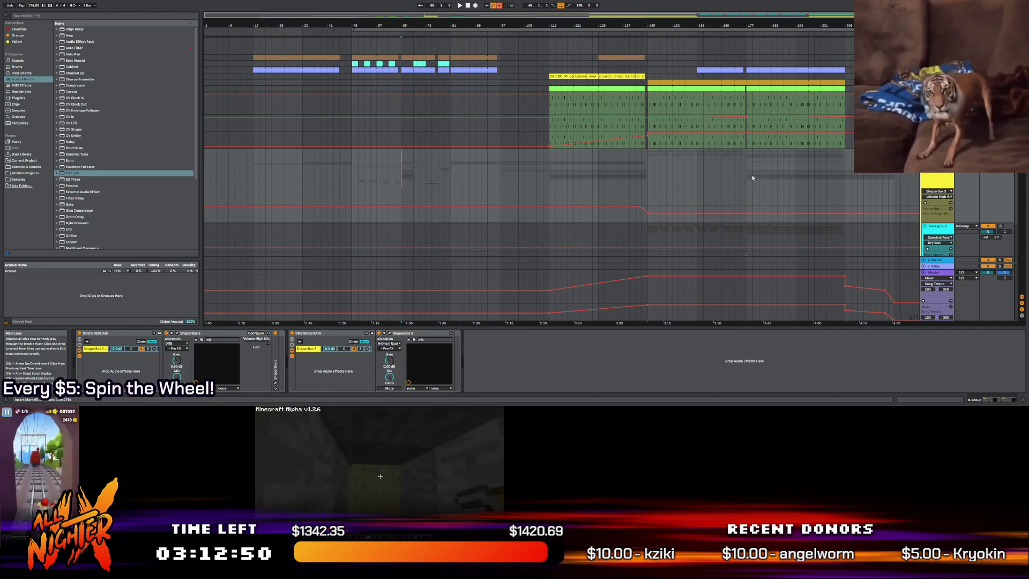
left_click(650, 83)
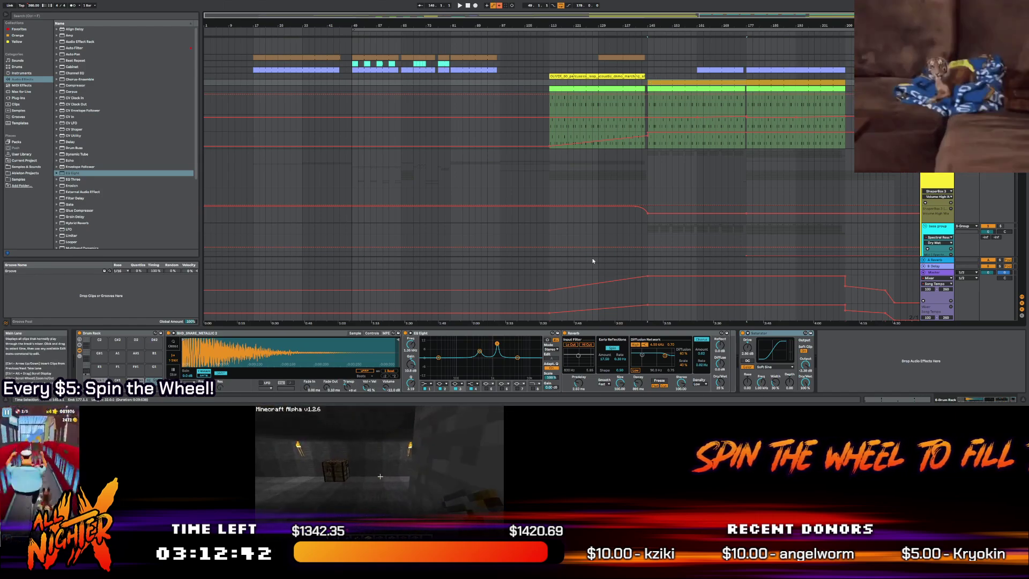
left_click(747, 81)
left_click(734, 84)
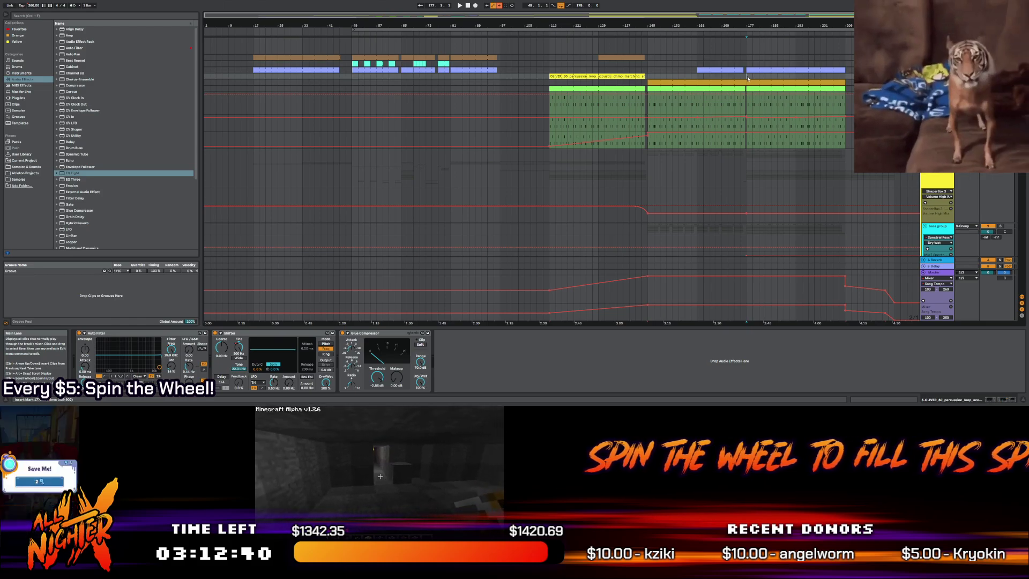
key("space")
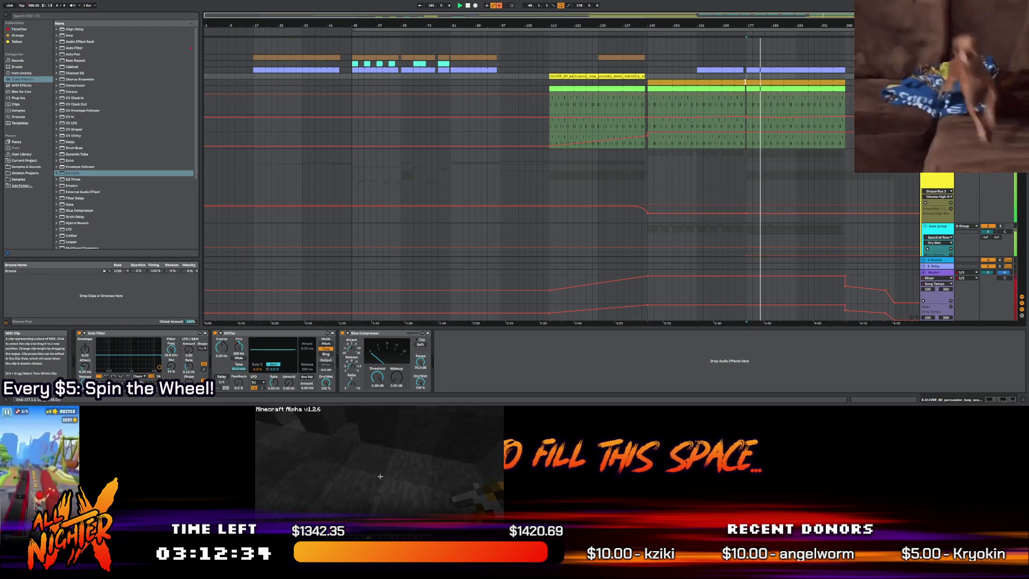
Fold the yellow track and select 32-Group to show its Reverb and OTT chain
scroll(734, 85, "down", 2)
left_click(938, 114)
scroll(933, 134, "down", 8)
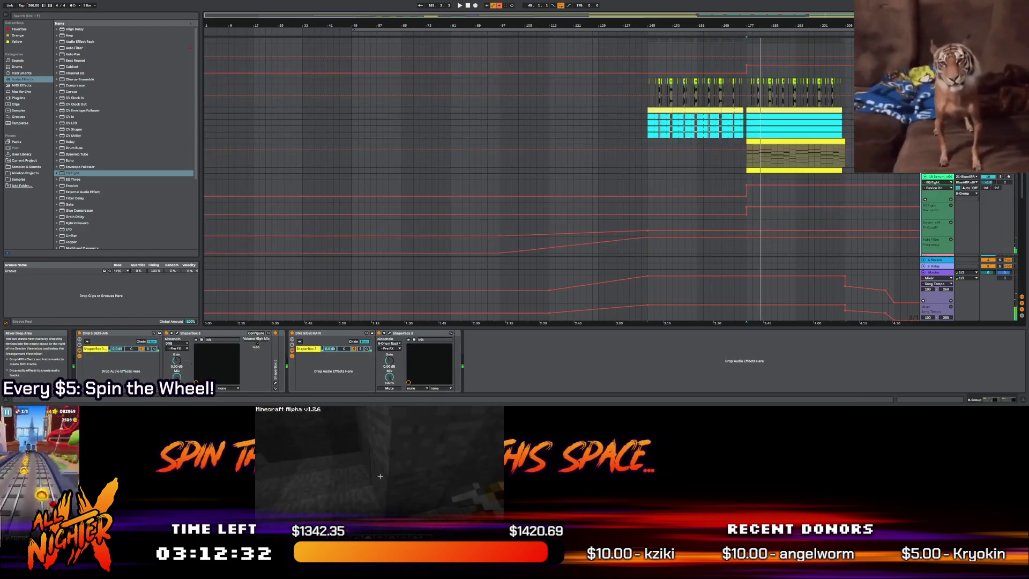
left_click(925, 147)
scroll(927, 147, "down", 7)
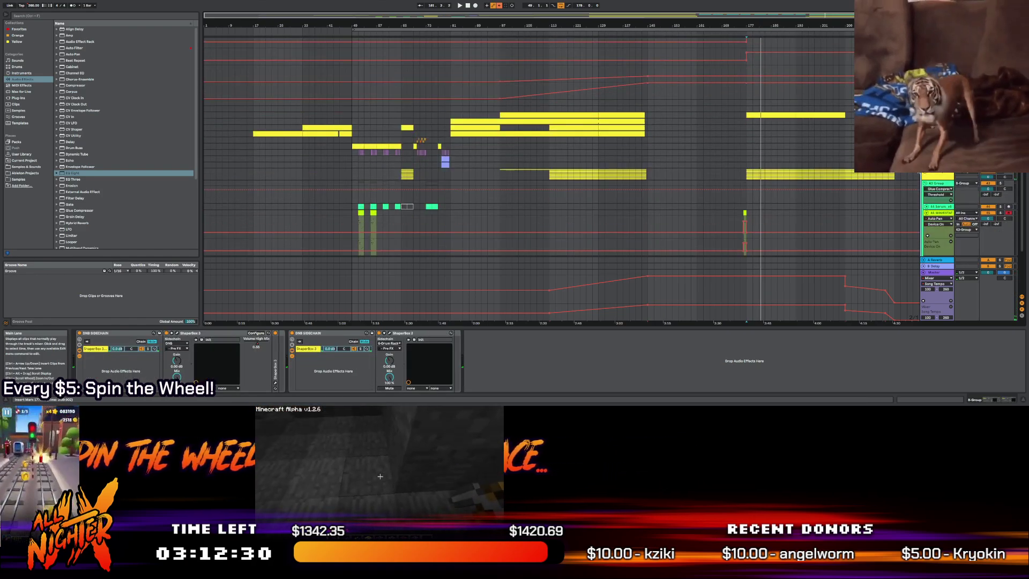
left_click(937, 171)
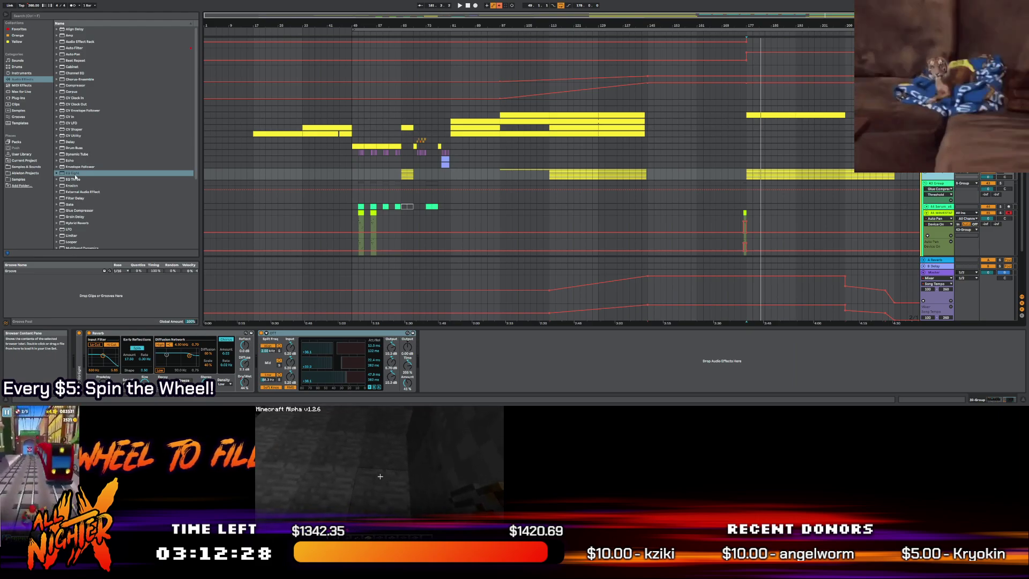
Insert an EQ Eight after OTT on 32-Group and choose band 1's filter shape
left_click_drag(72, 174, 103, 236)
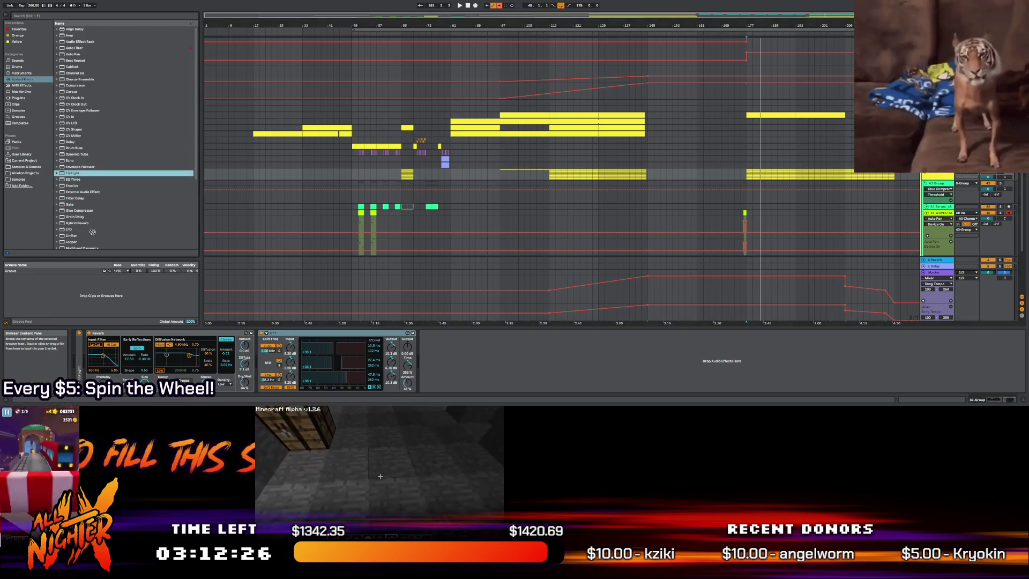
left_click_drag(79, 173, 443, 374)
left_click(445, 384)
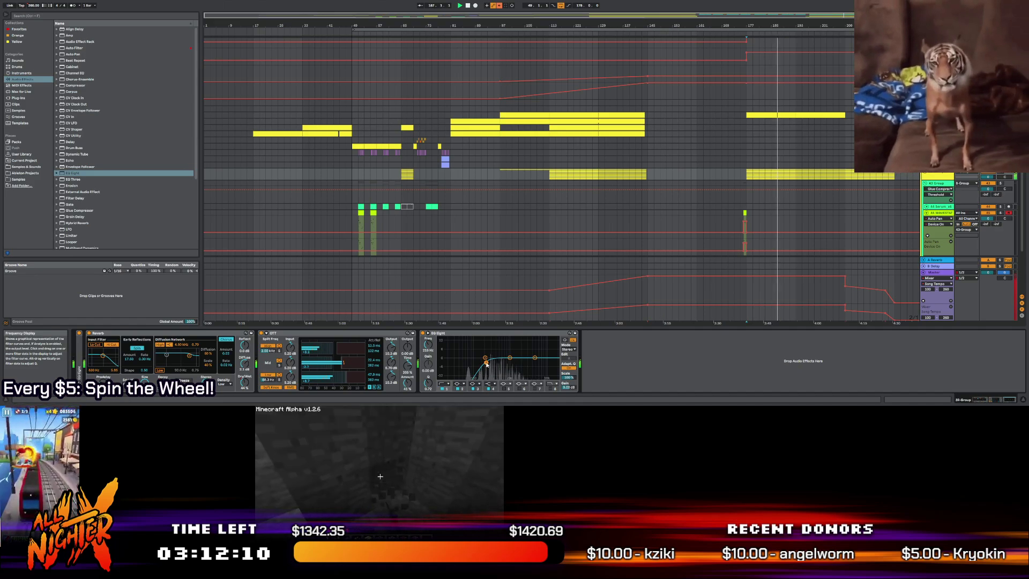
Switch the new EQ off, show its Device On lane, and add a switching breakpoint
left_click(423, 334)
right_click(423, 335)
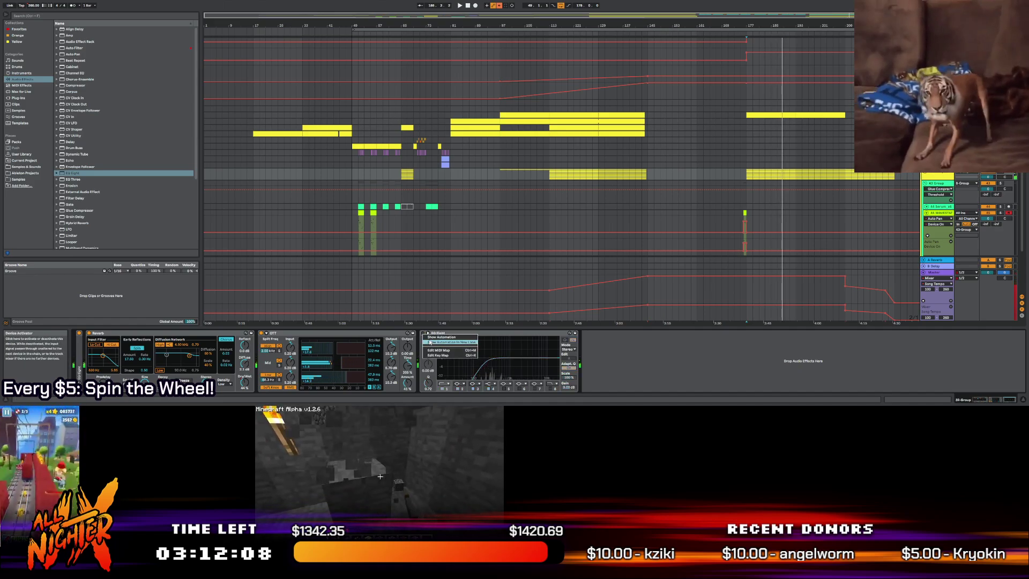
left_click(446, 343)
scroll(764, 232, "down", 3)
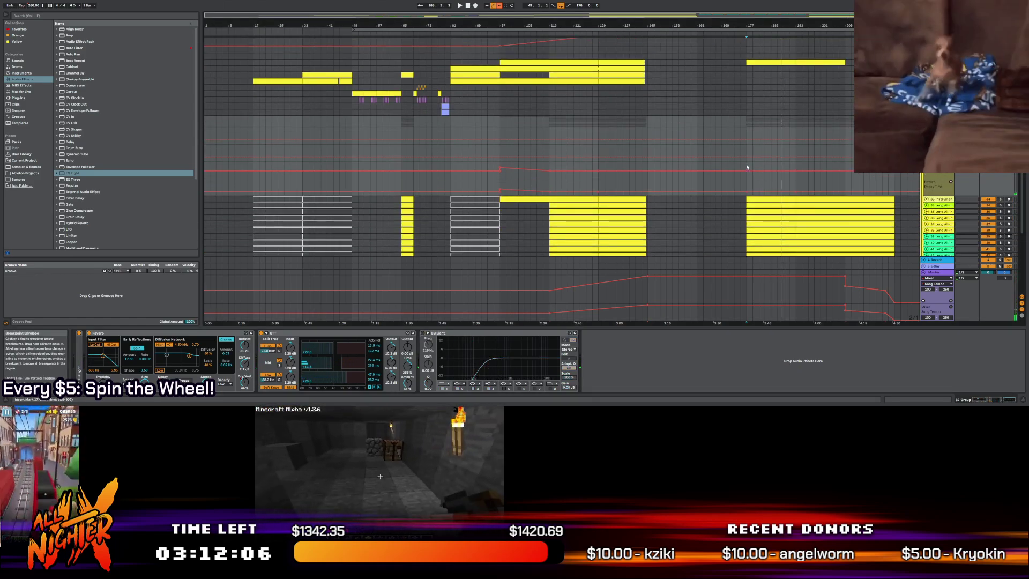
key("space")
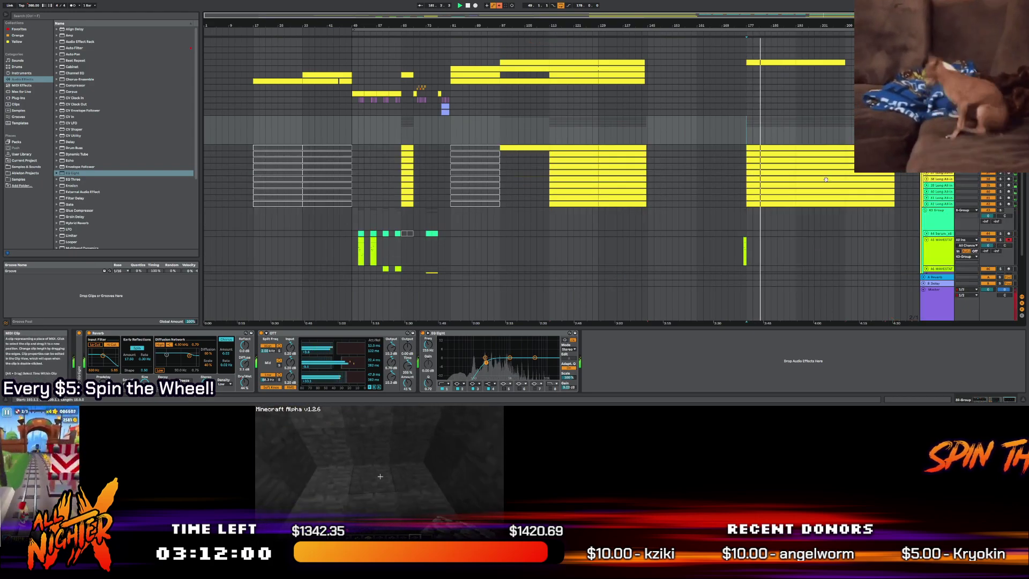
double_click(845, 158)
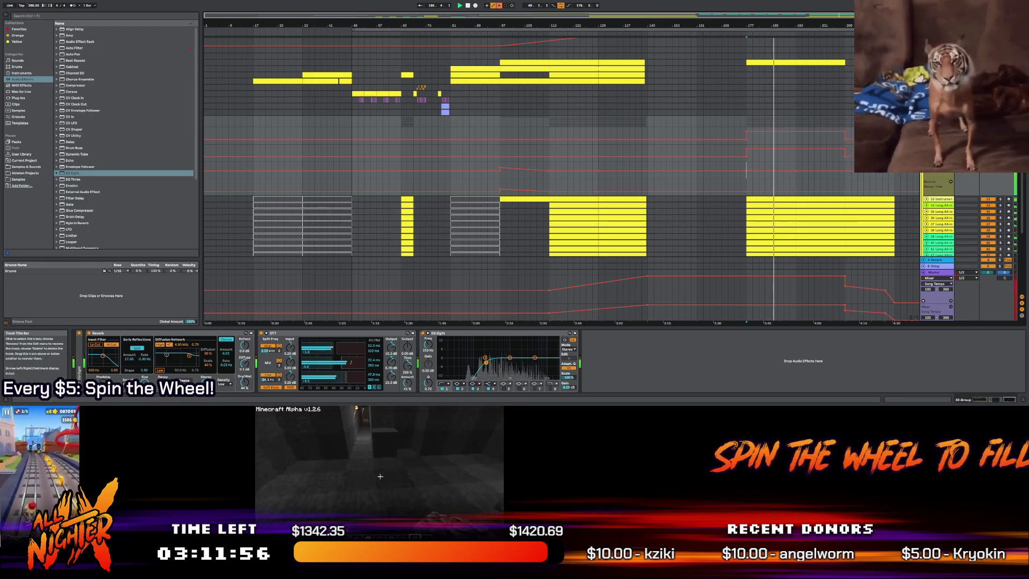
Fold 32-Group, stop playback and save the set
left_click(924, 119)
key("space")
key("ctrl+s")
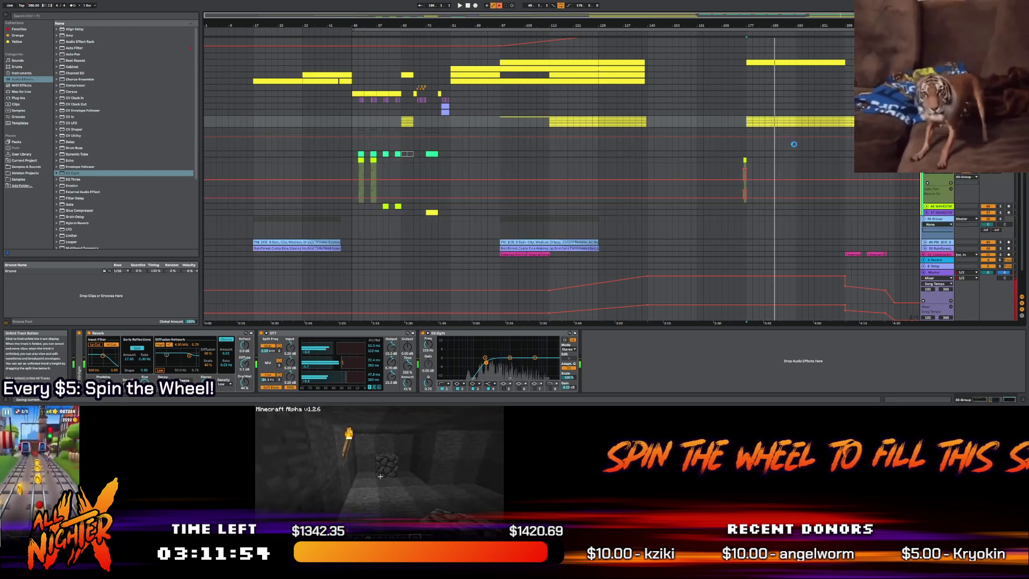
Select the track with the bars 145–199 clip and audition it from bar 145
scroll(639, 175, "up", 10)
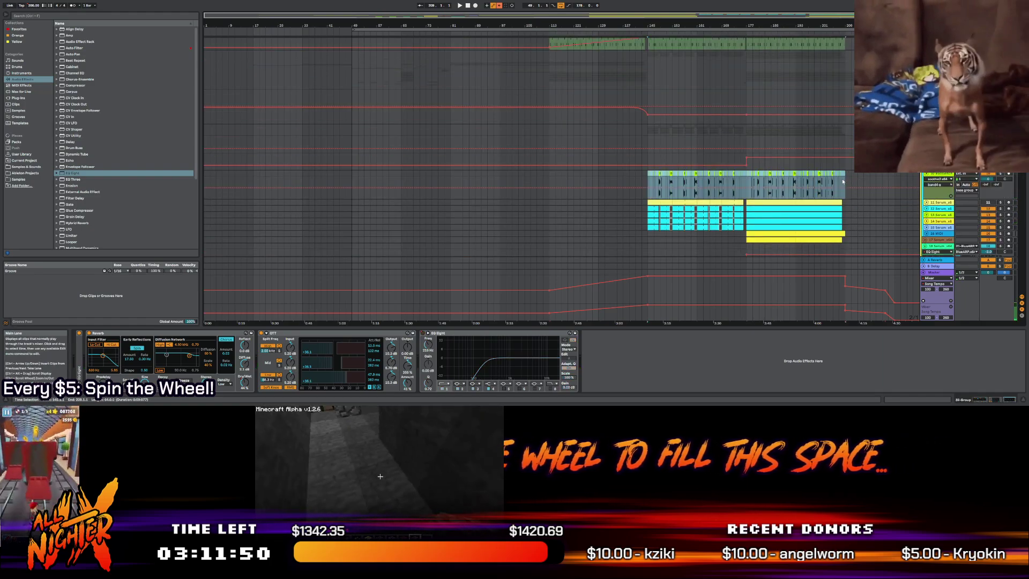
left_click(845, 174)
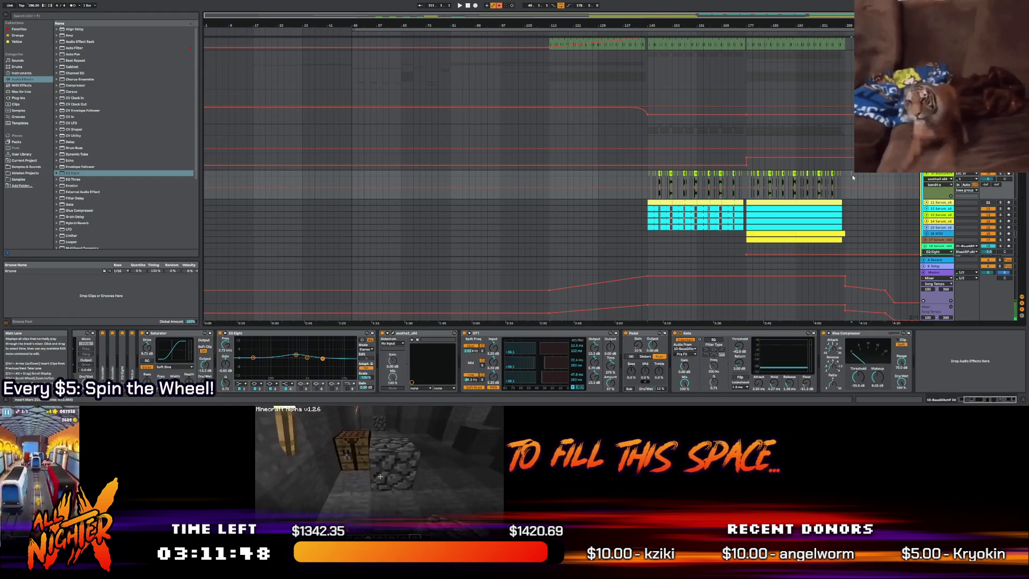
left_click(789, 182)
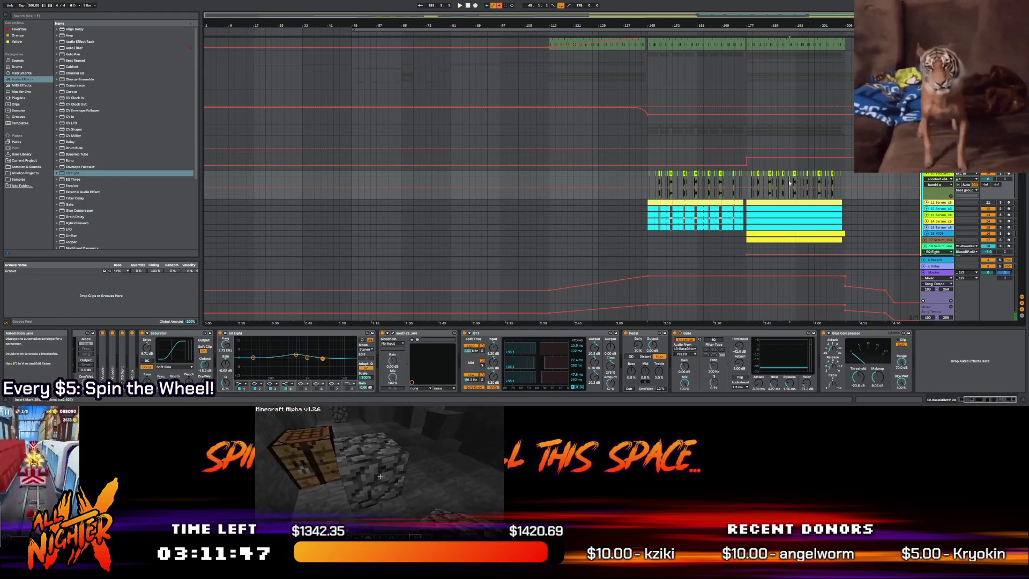
left_click(648, 175)
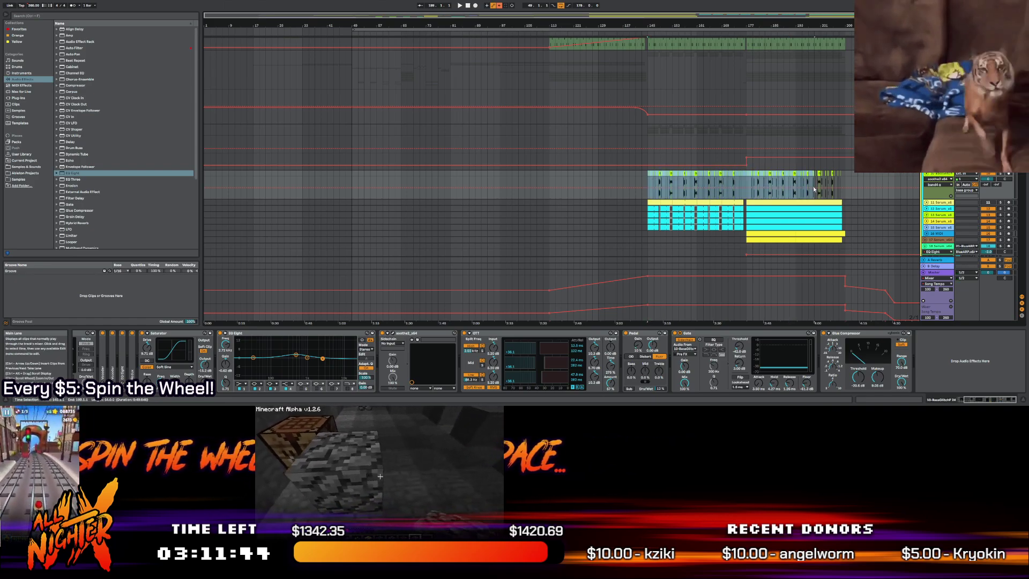
left_click(646, 173)
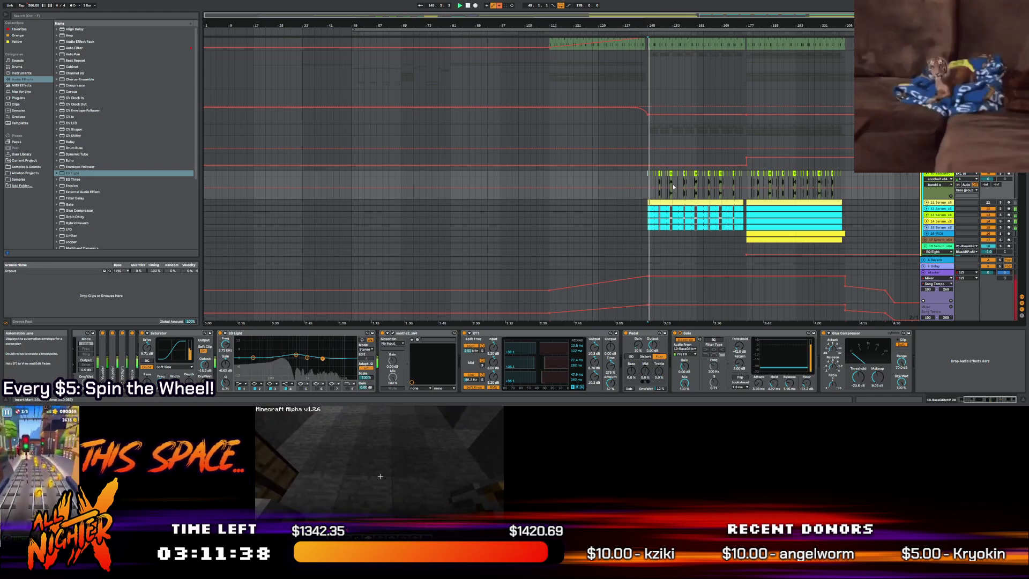
key("space")
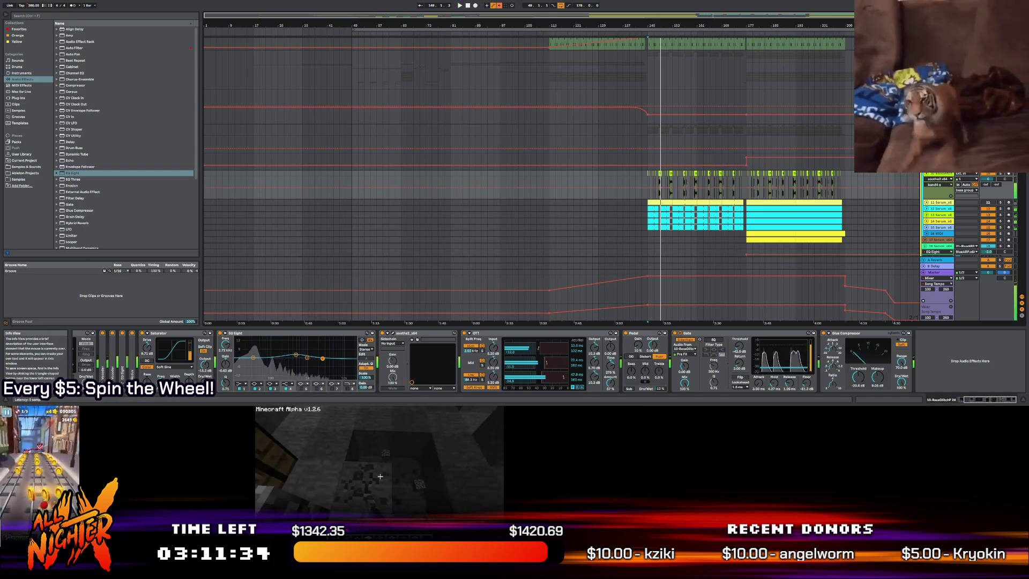
key("space")
left_click_drag(998, 401, 992, 401)
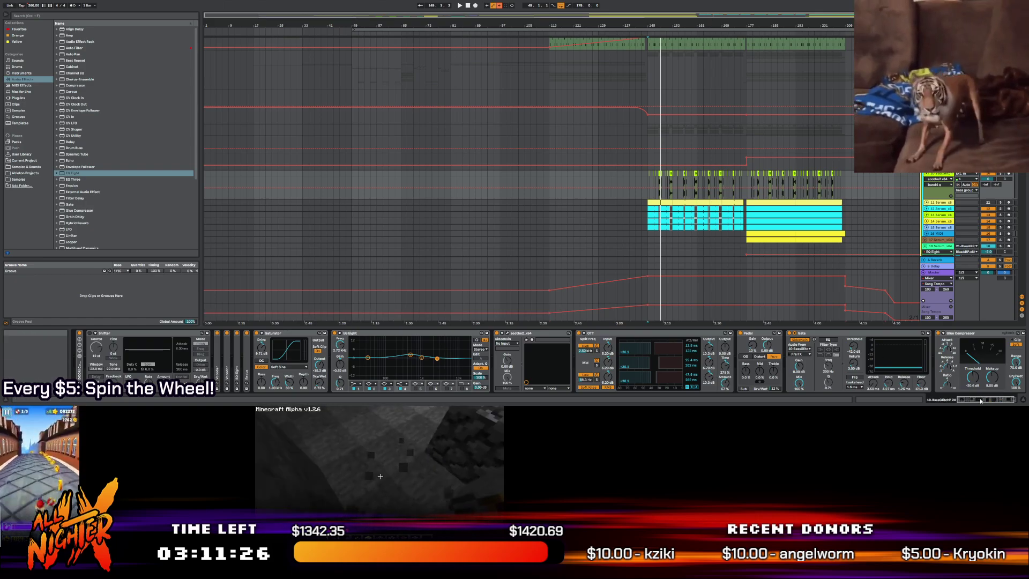
Scroll down the track list and select the Master track
scroll(886, 359, "down", 2)
scroll(790, 195, "down", 2)
scroll(960, 186, "up", 1)
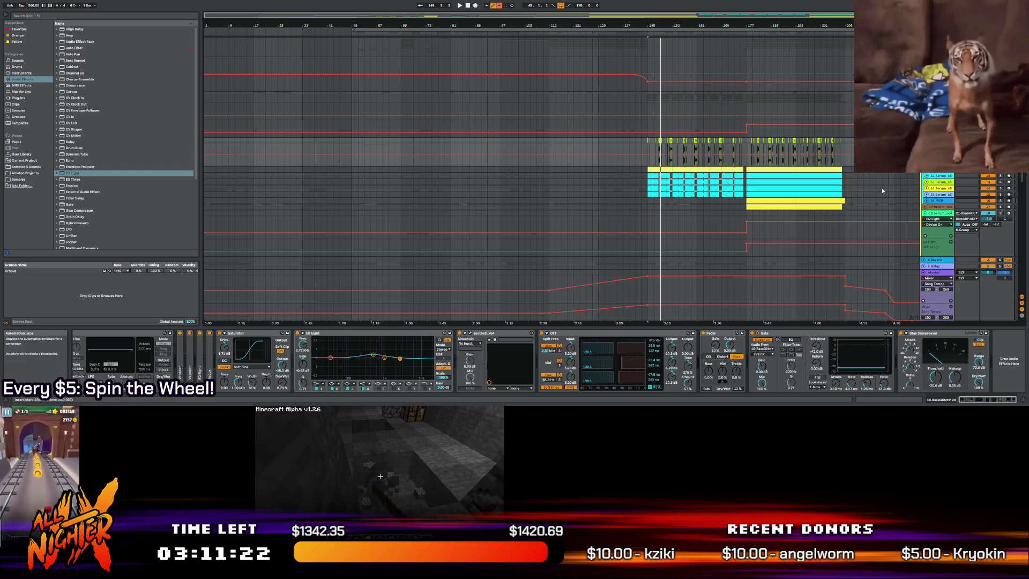
scroll(794, 204, "down", 4)
left_click(939, 272)
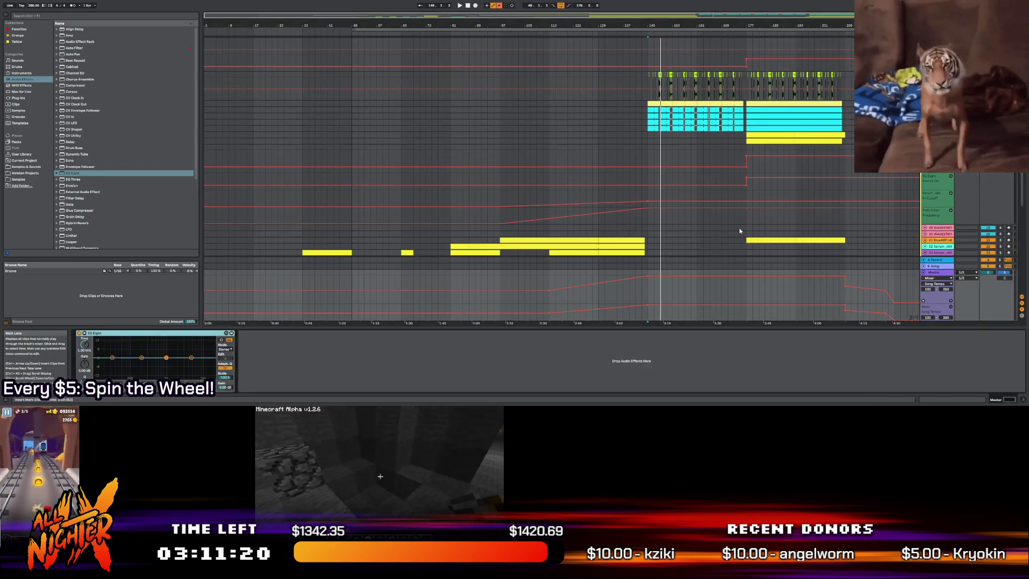
Scroll through the tracks and select the WAVESTATION track
scroll(742, 230, "up", 1)
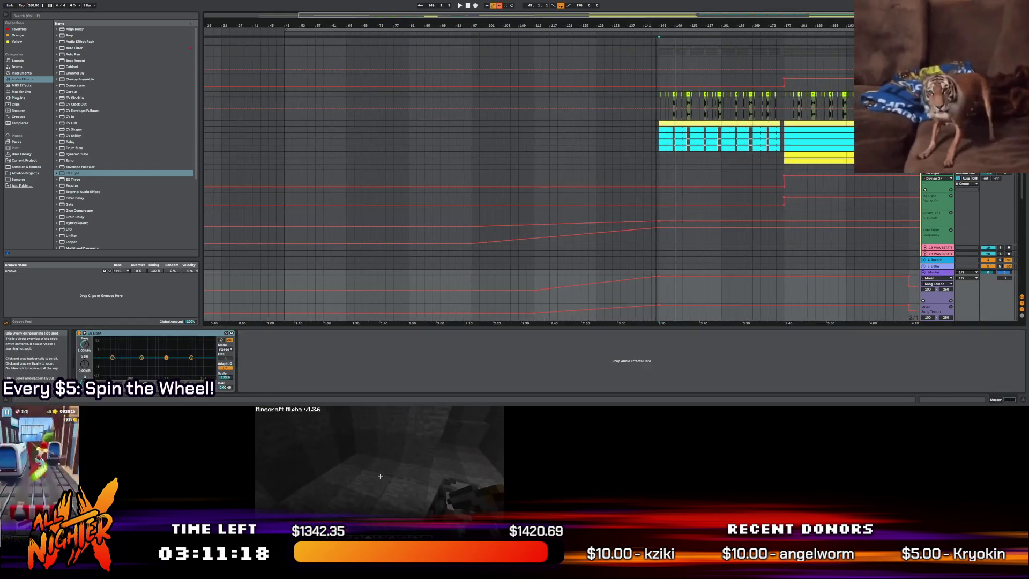
scroll(778, 162, "down", 2)
scroll(778, 162, "down", 2)
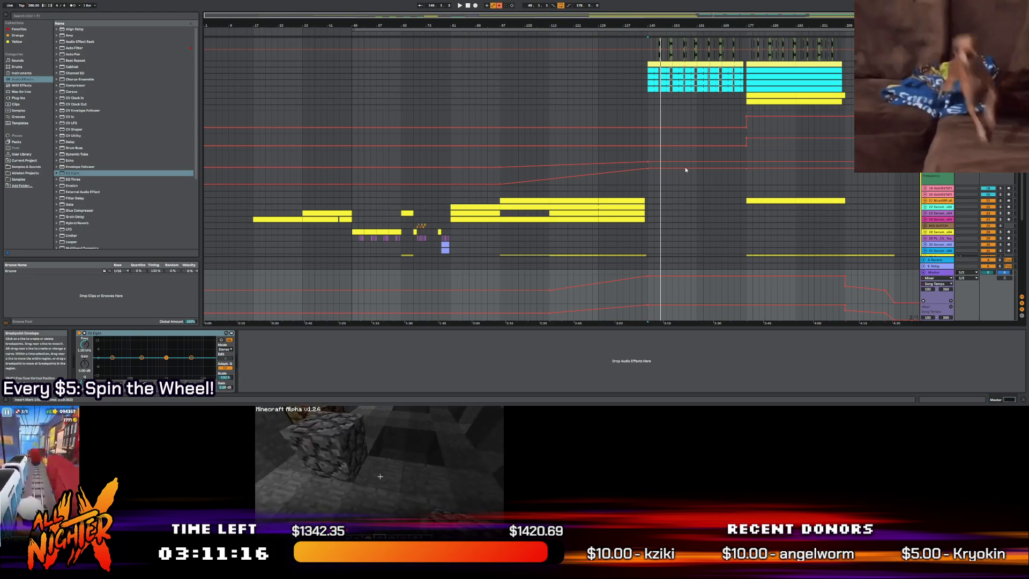
scroll(648, 163, "down", 2)
scroll(629, 173, "down", 2)
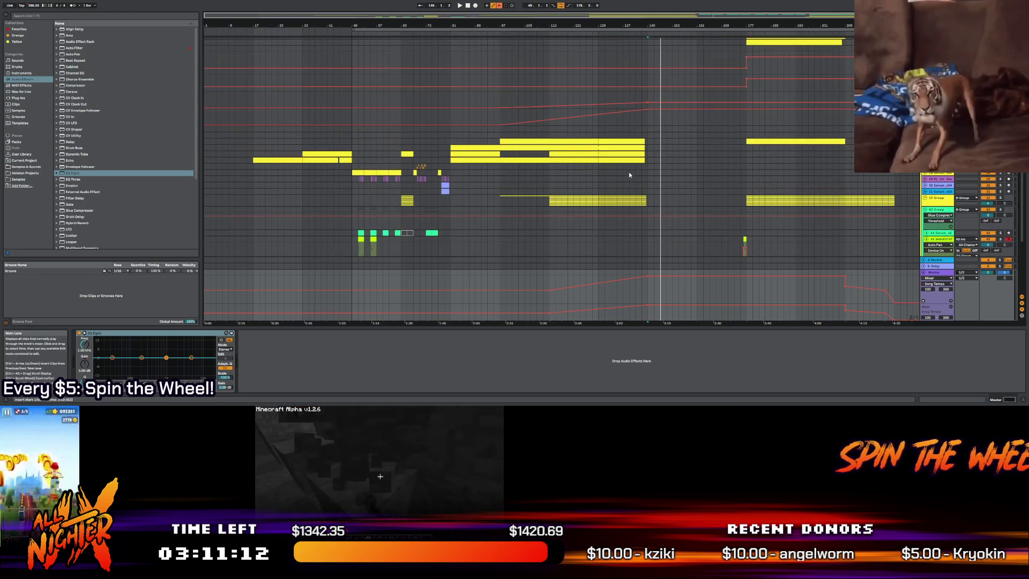
scroll(629, 174, "down", 1)
scroll(697, 172, "up", 5)
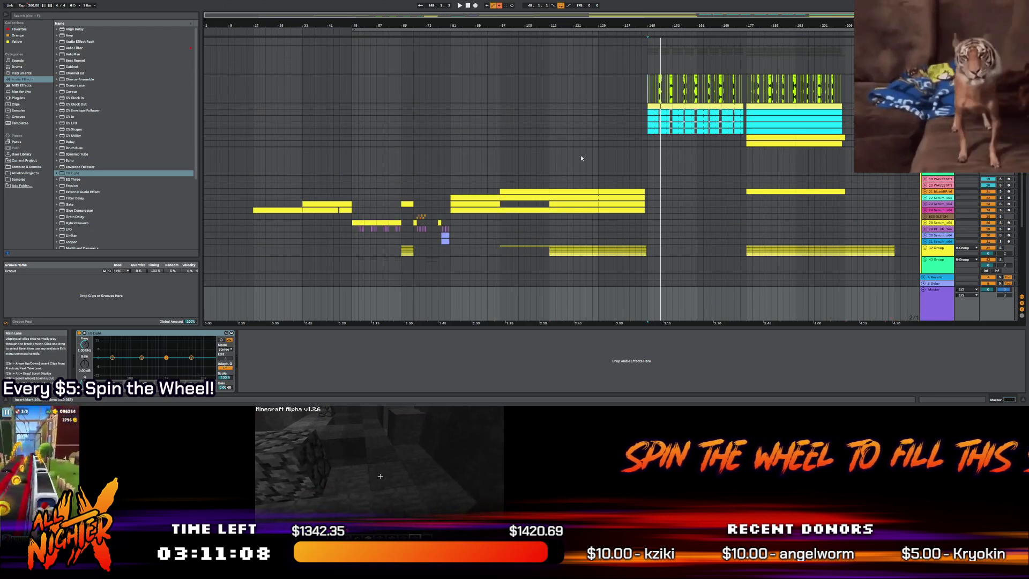
scroll(580, 155, "down", 3)
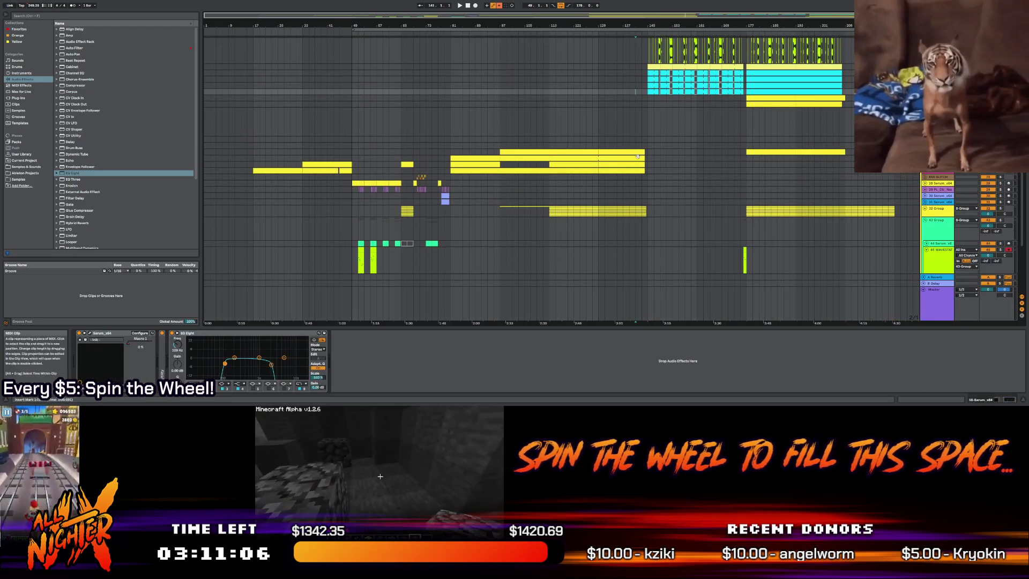
left_click(636, 140)
Set the start point on the Serum track and audition the section from bar 141 into 145
scroll(636, 138, "up", 1)
left_click(629, 151)
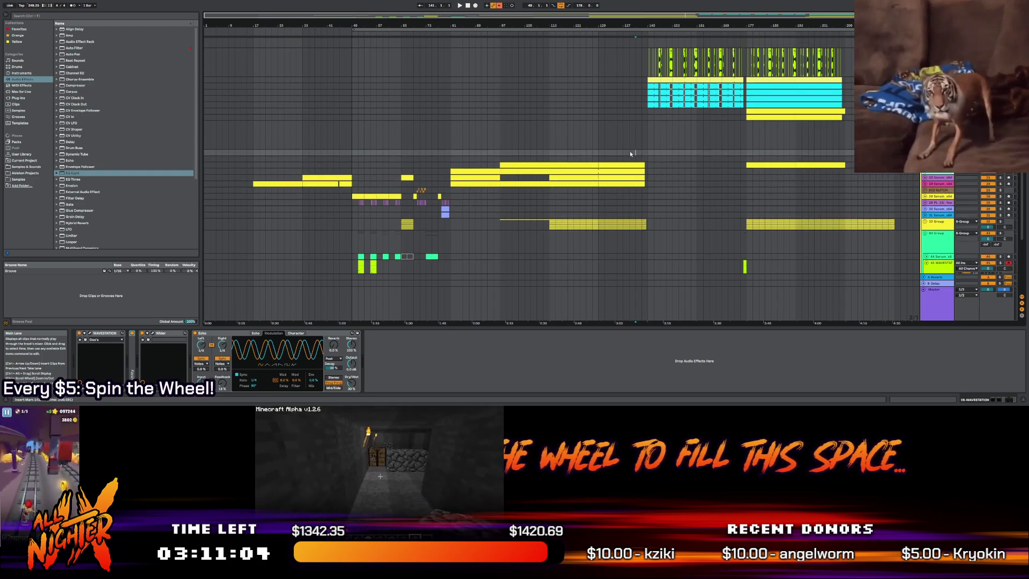
scroll(637, 149, "up", 2)
left_click_drag(641, 155, 648, 154)
left_click(647, 155)
key("space")
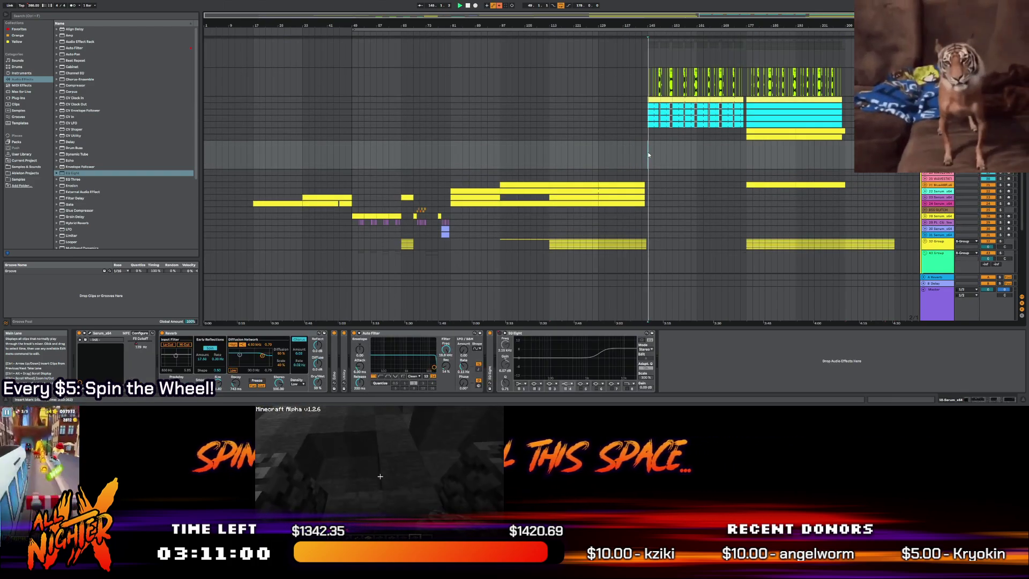
scroll(640, 177, "up", 5)
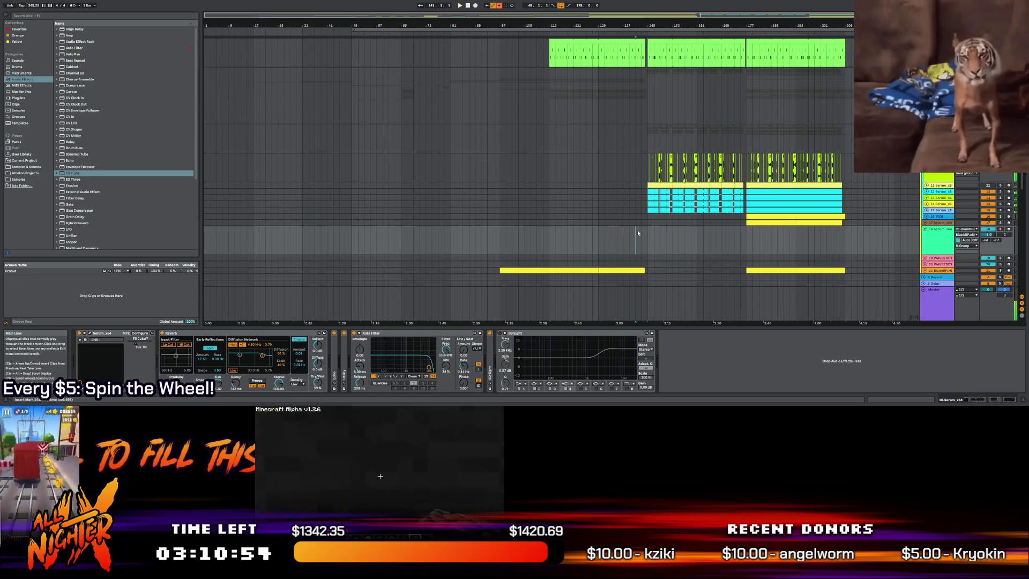
scroll(637, 233, "down", 1)
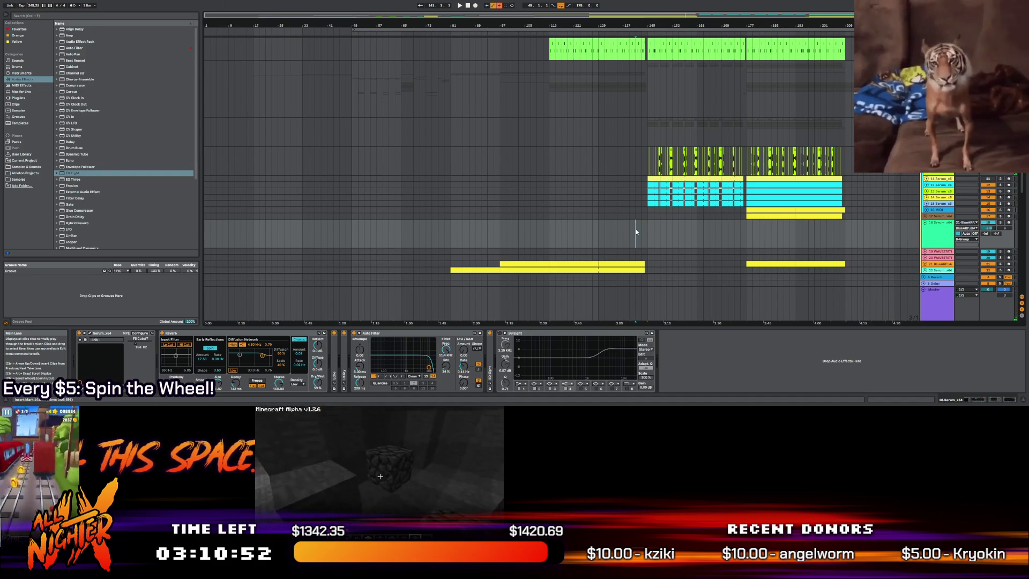
key("space")
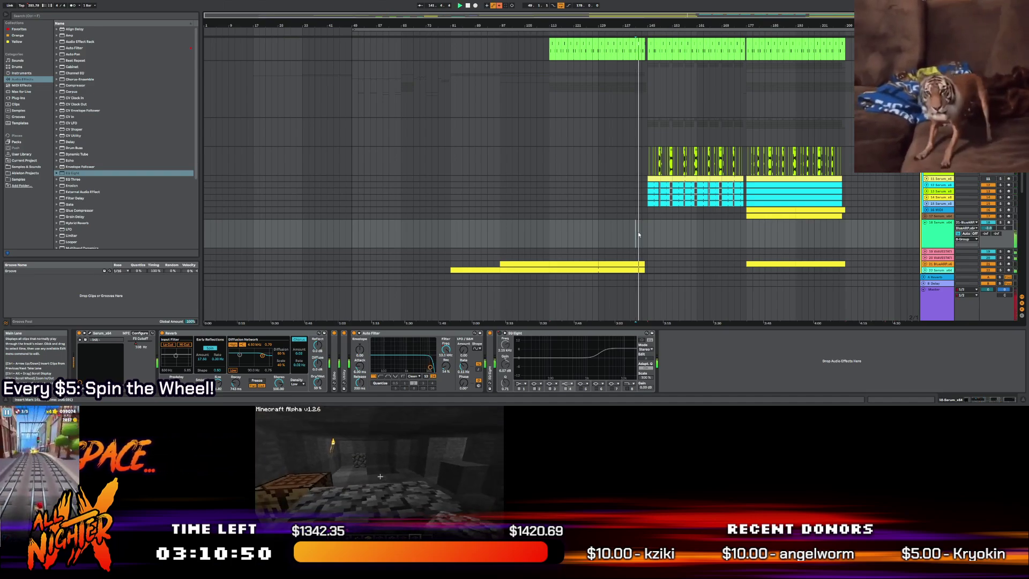
scroll(639, 234, "down", 4)
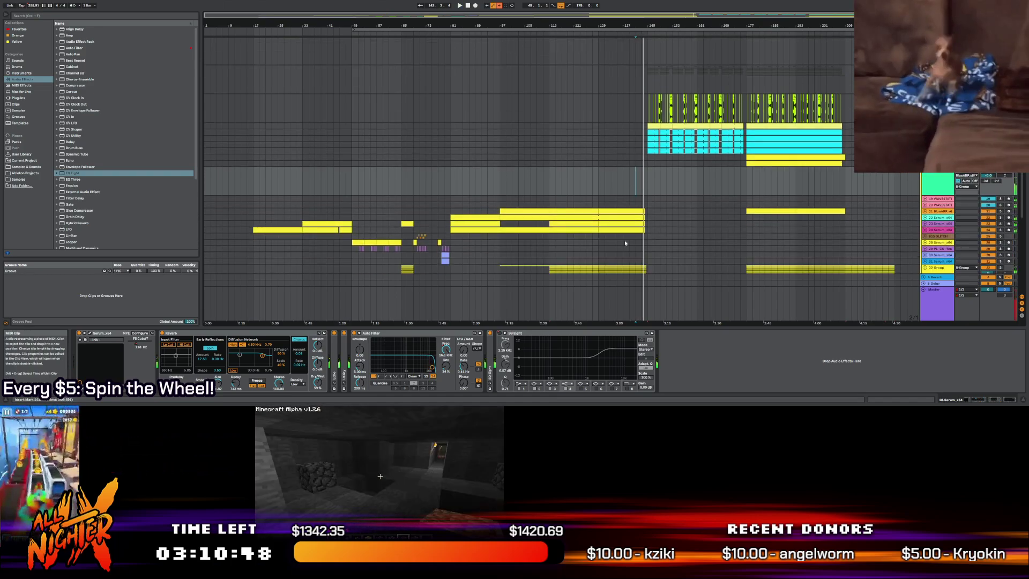
scroll(628, 220, "down", 3)
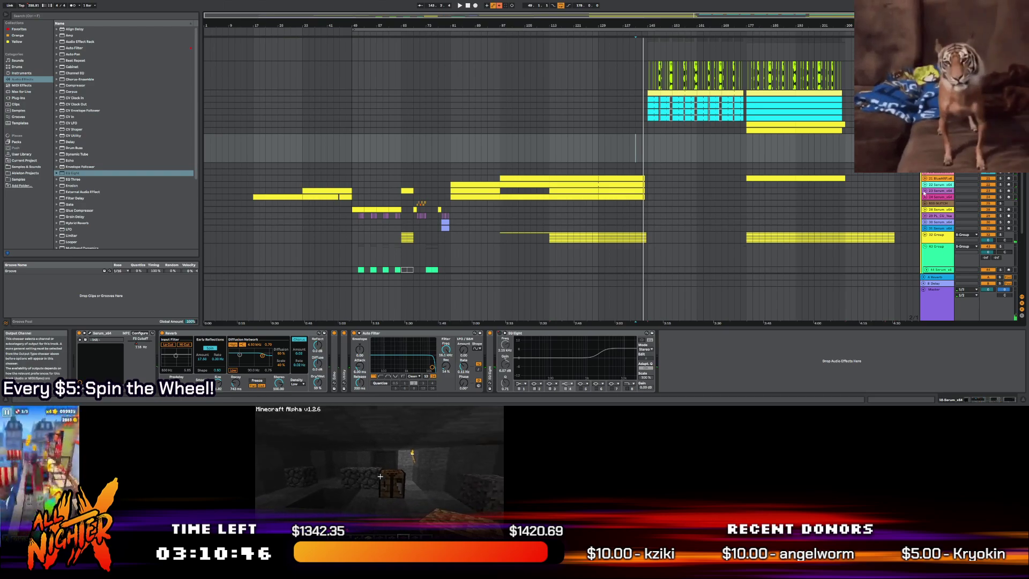
scroll(482, 203, "down", 3)
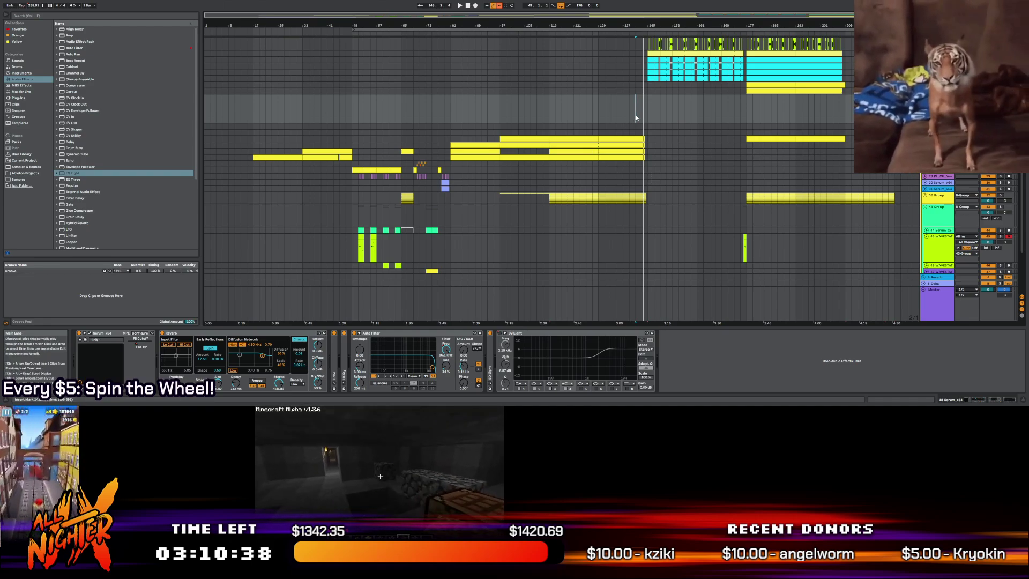
Put Utility on the Master before EQ Eight, keep Width at 100 %, and show its Stereo Width automation
left_click(943, 301)
scroll(73, 137, "down", 5)
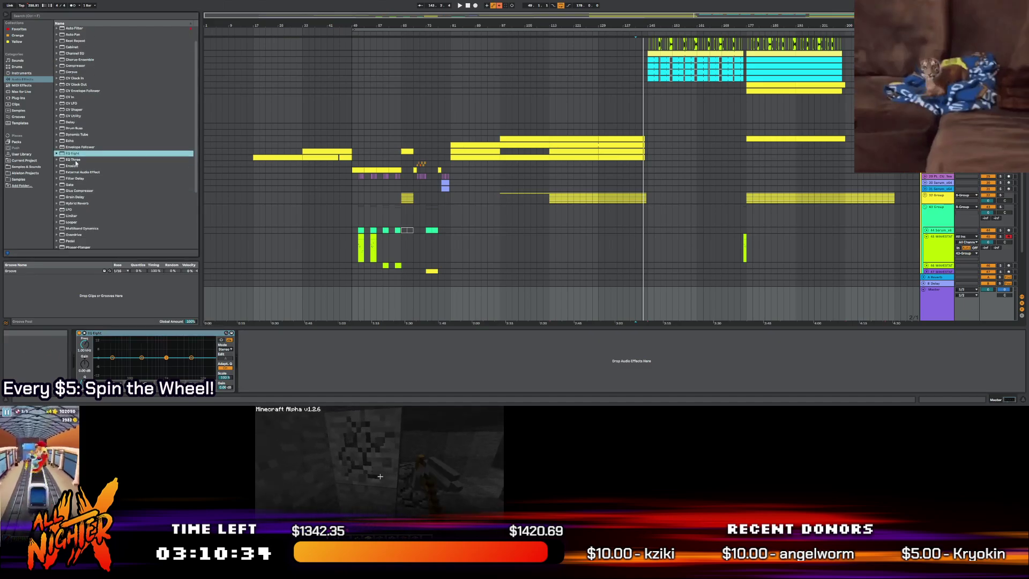
scroll(72, 220, "down", 1)
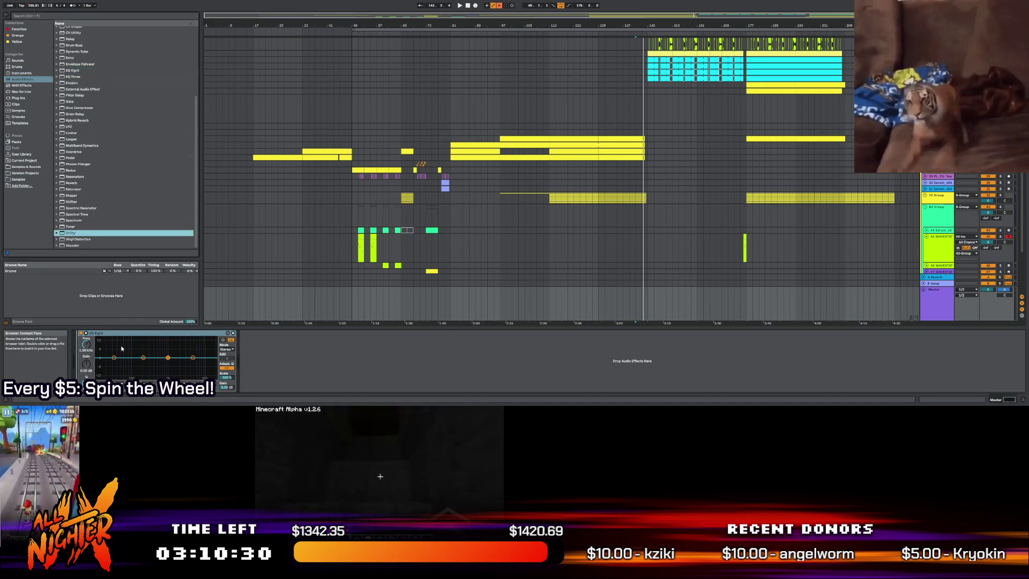
left_click_drag(70, 233, 91, 368)
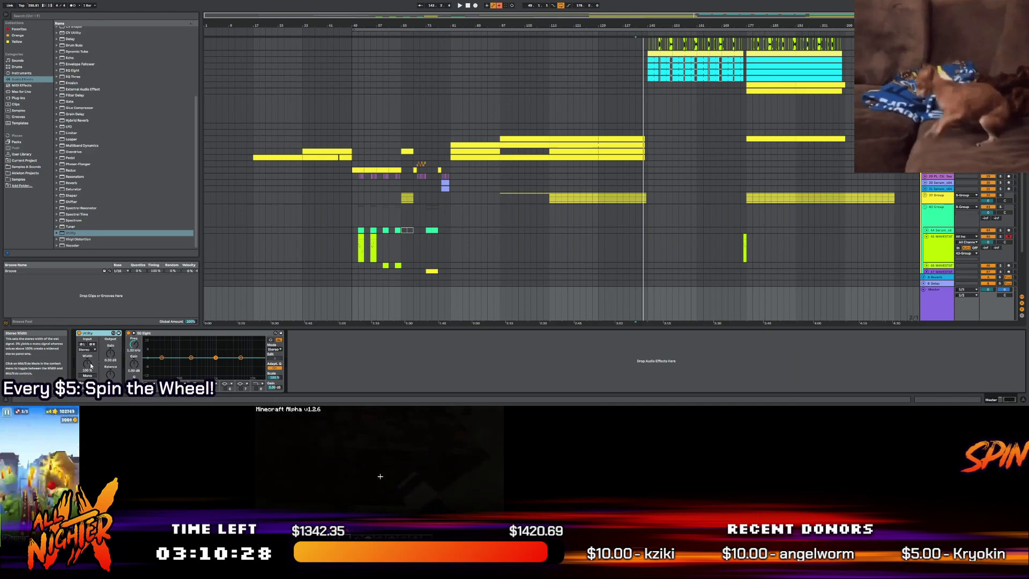
left_click_drag(87, 364, 87, 367)
double_click(88, 360)
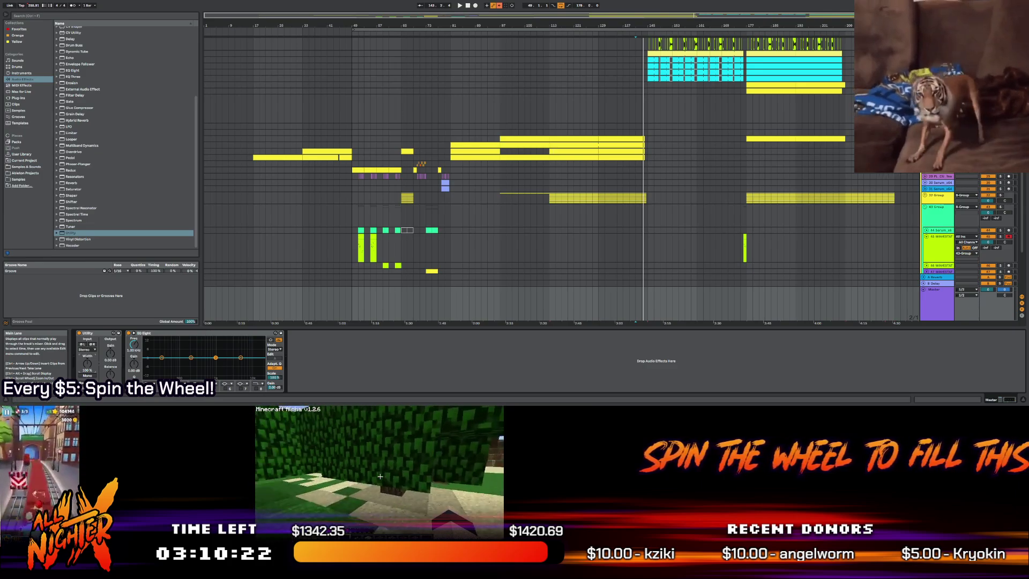
right_click(89, 365)
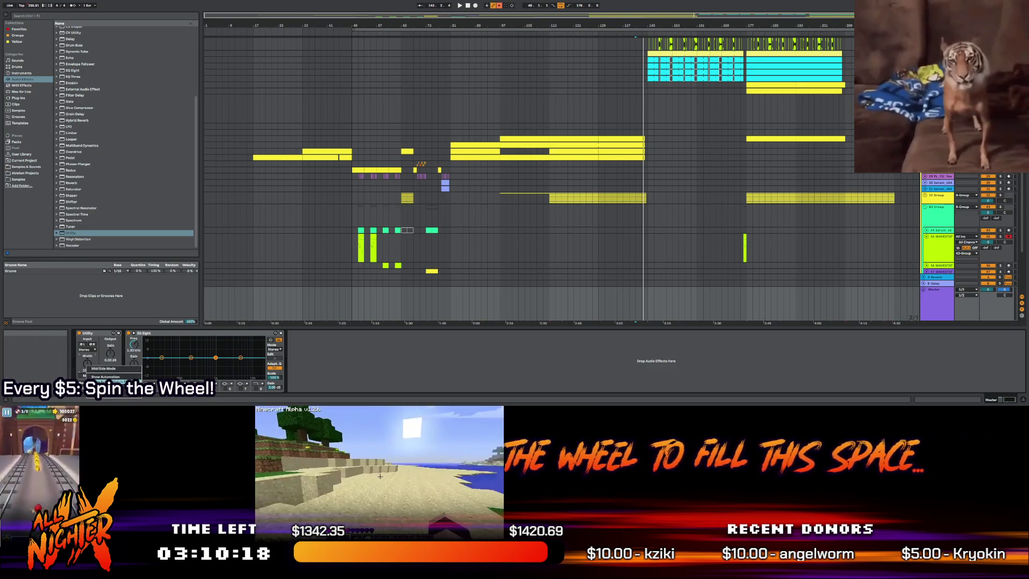
left_click(106, 377)
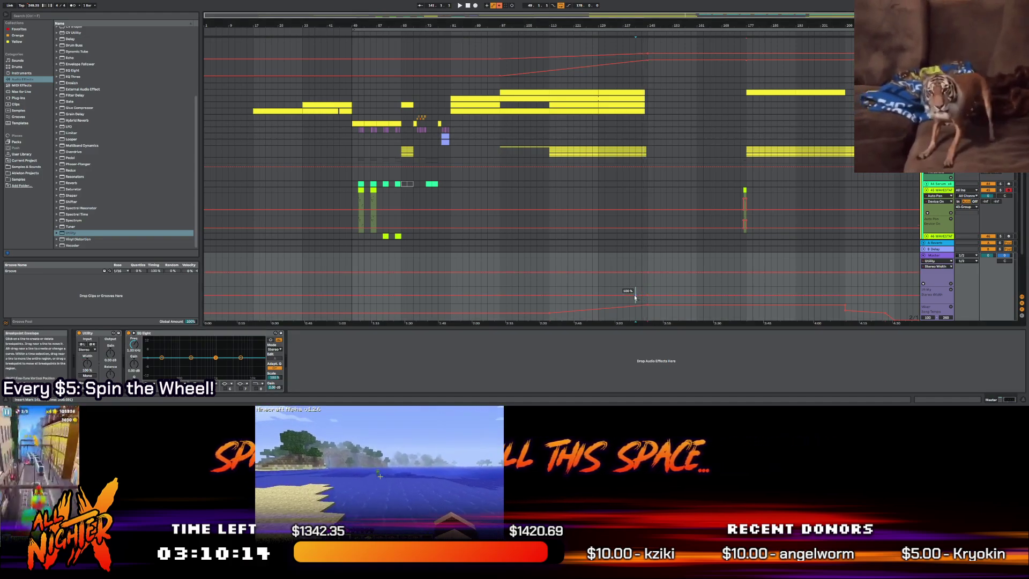
Add a Stereo Width breakpoint near bar 145, set it to 90 %, and play it back
left_click(641, 296)
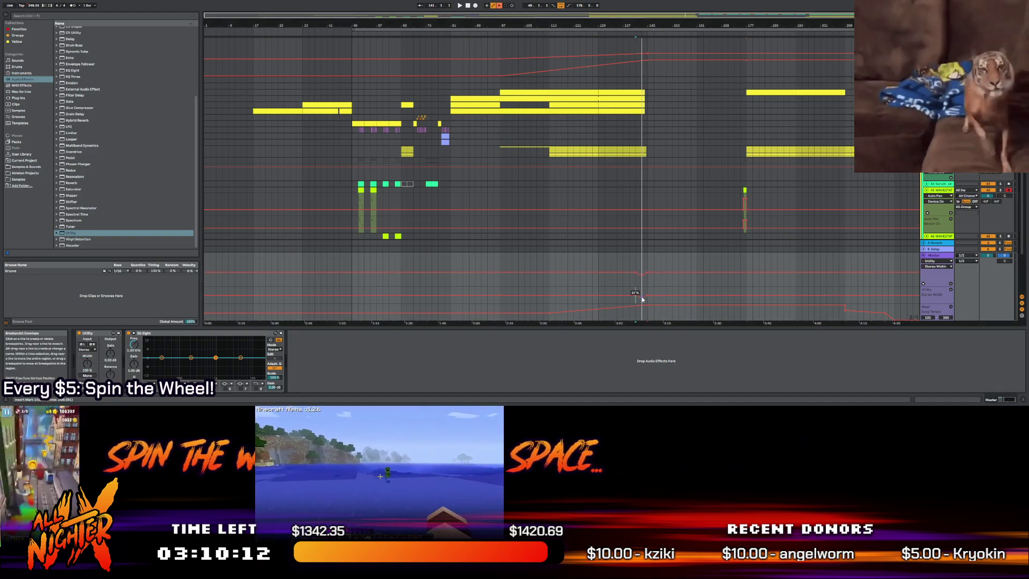
left_click_drag(642, 297, 648, 297)
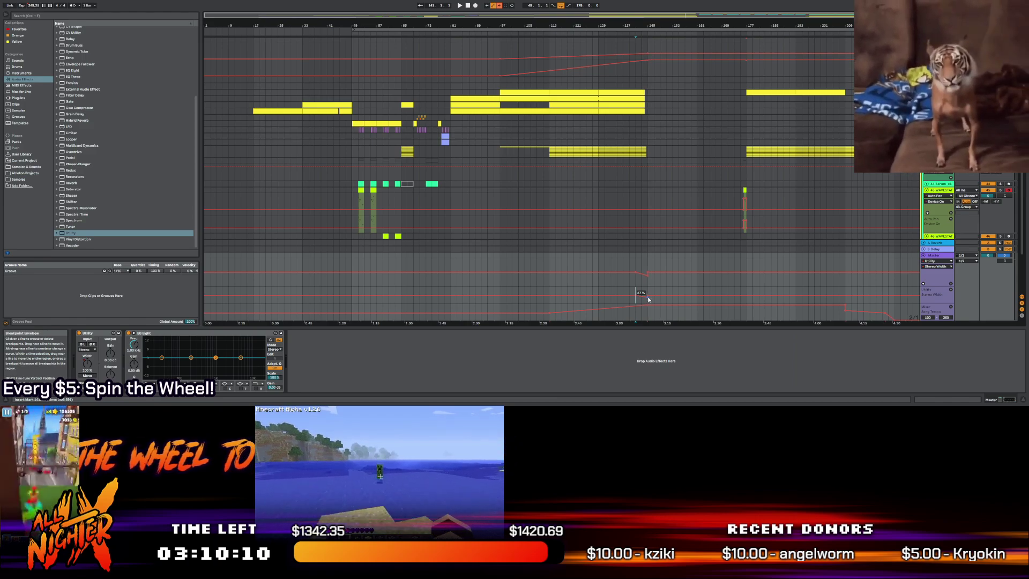
right_click(648, 297)
left_click(672, 302)
type("90")
key("Return")
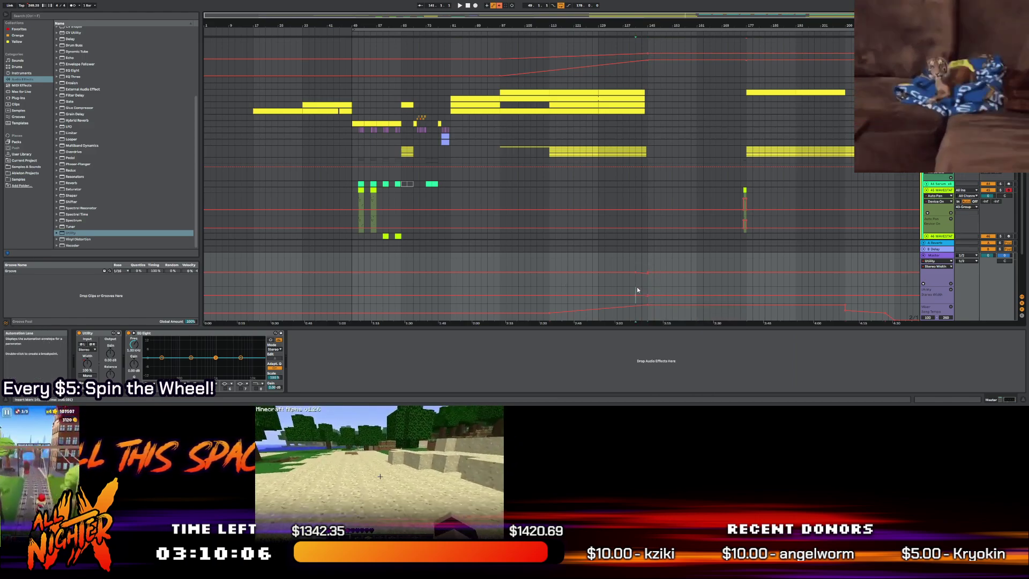
left_click(635, 293)
key("space")
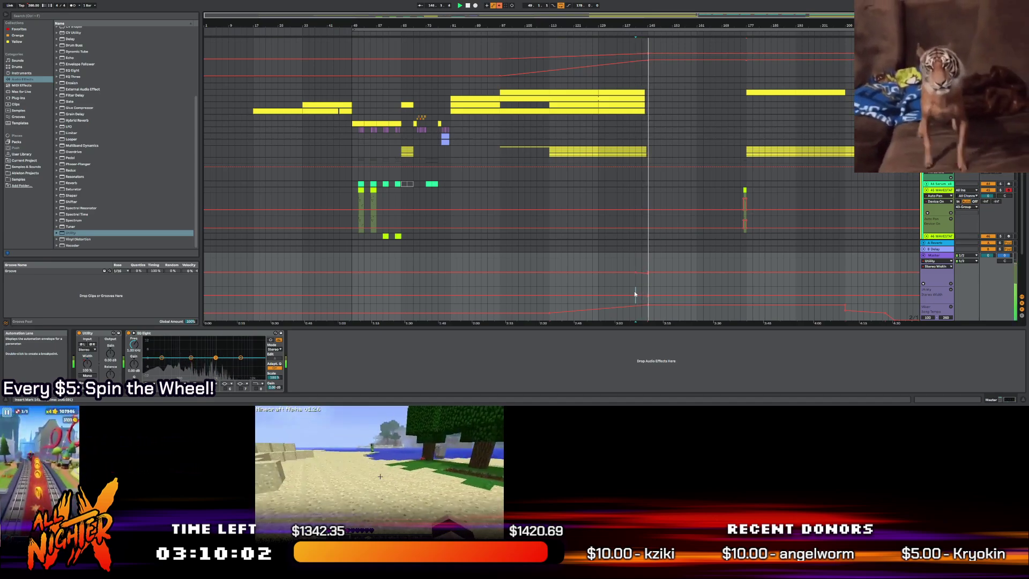
Re-enter 90 % on the width breakpoint and replay from bar 141
right_click(648, 297)
key("space")
left_click(654, 301)
type("90")
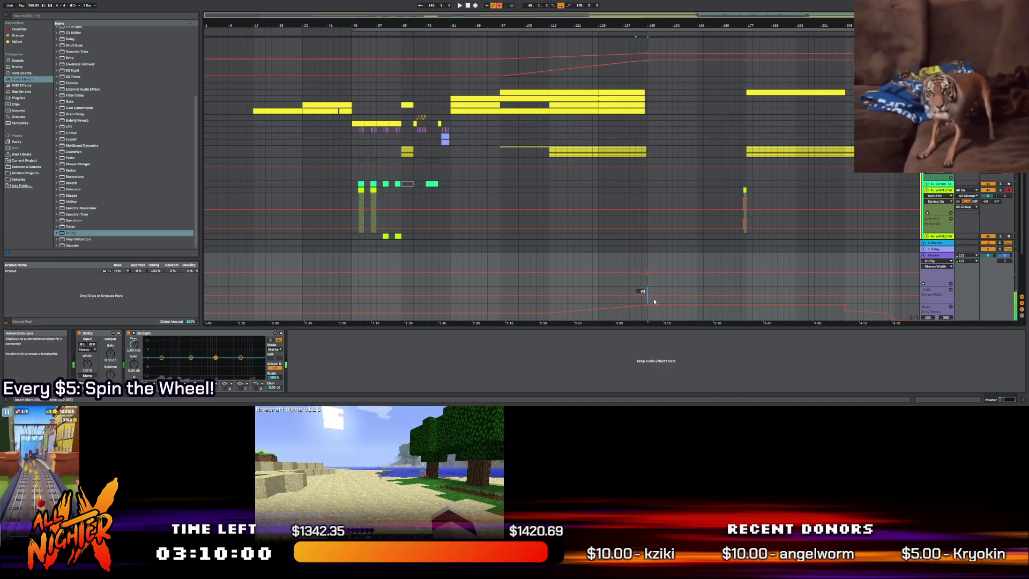
key("Return")
key("space")
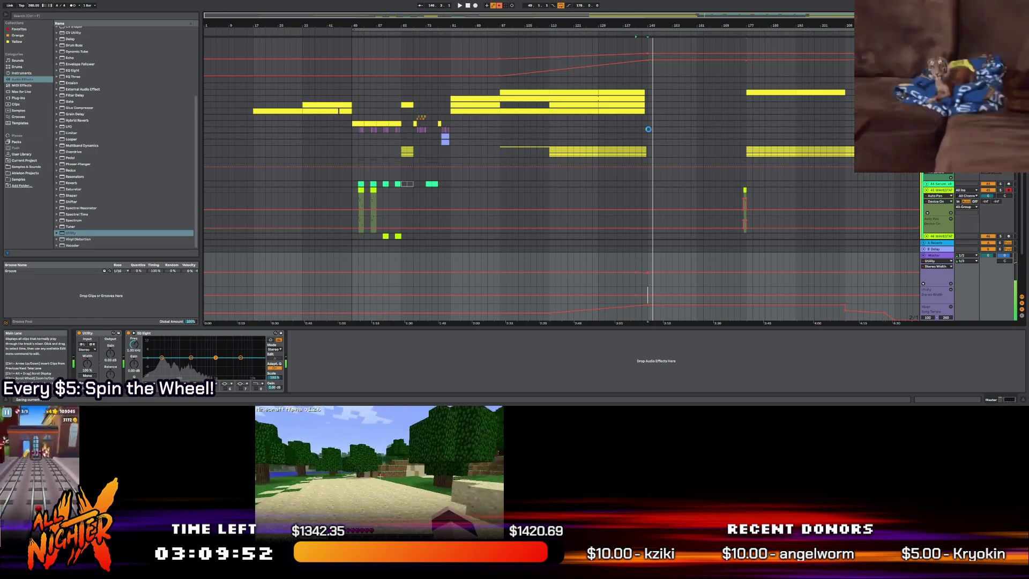
scroll(648, 129, "up", 10)
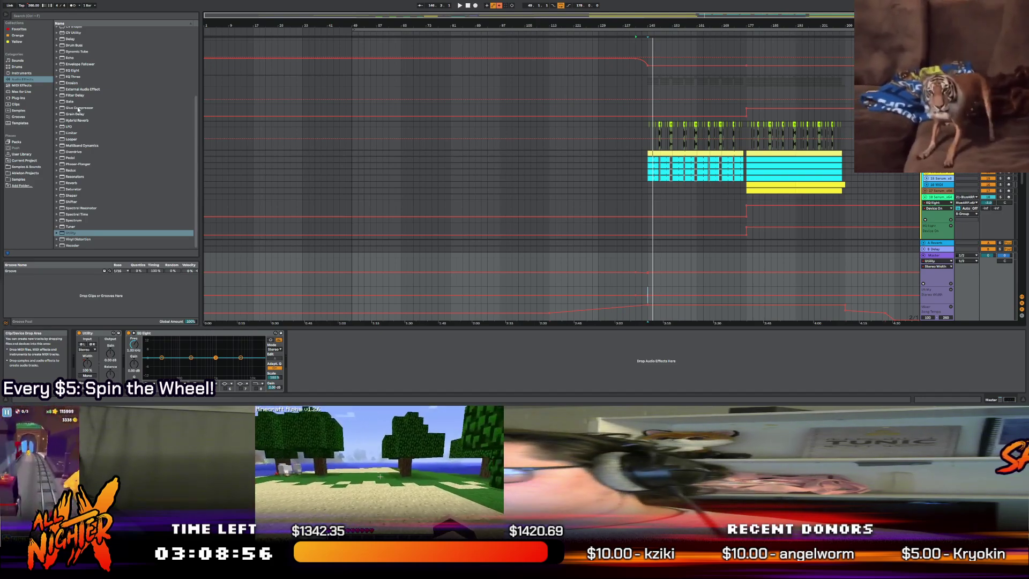
left_click(648, 151)
key("space")
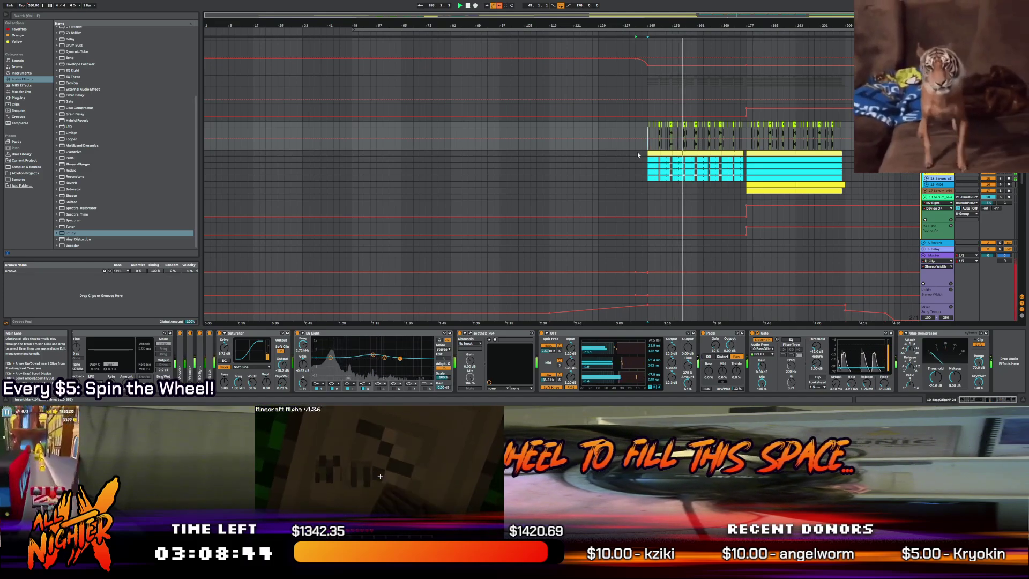
scroll(779, 176, "down", 2)
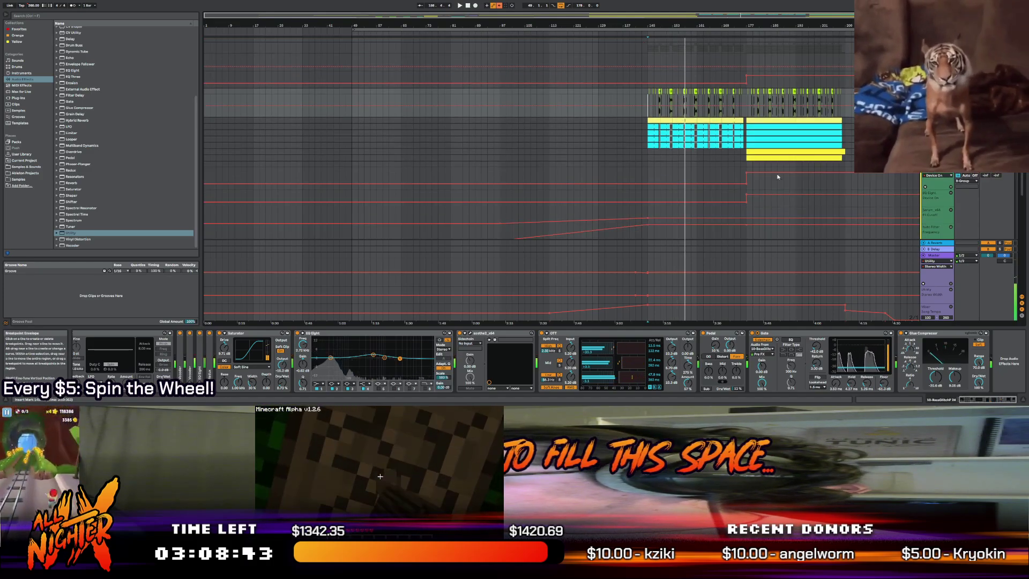
left_click(933, 257)
scroll(670, 141, "down", 3)
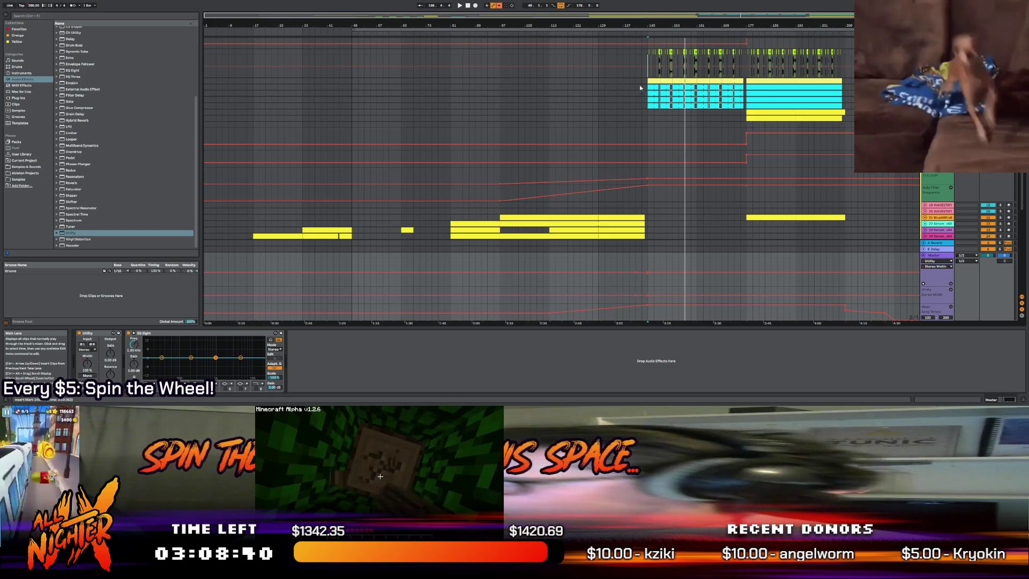
left_click(634, 82)
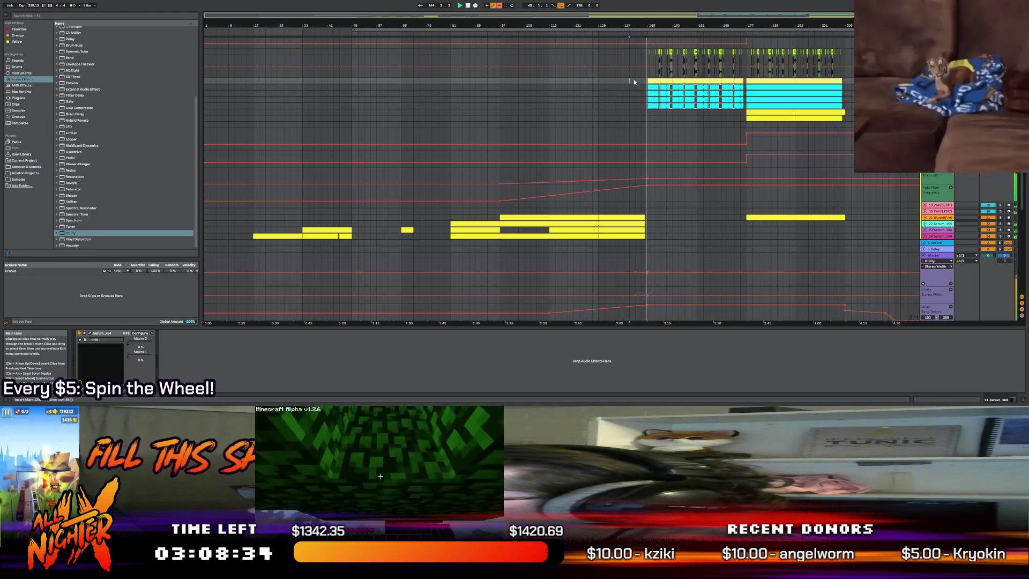
Zoom to bars 122–154 and paste the BassGlitch clip on track 10 just before the drop
scroll(634, 79, "up", 3)
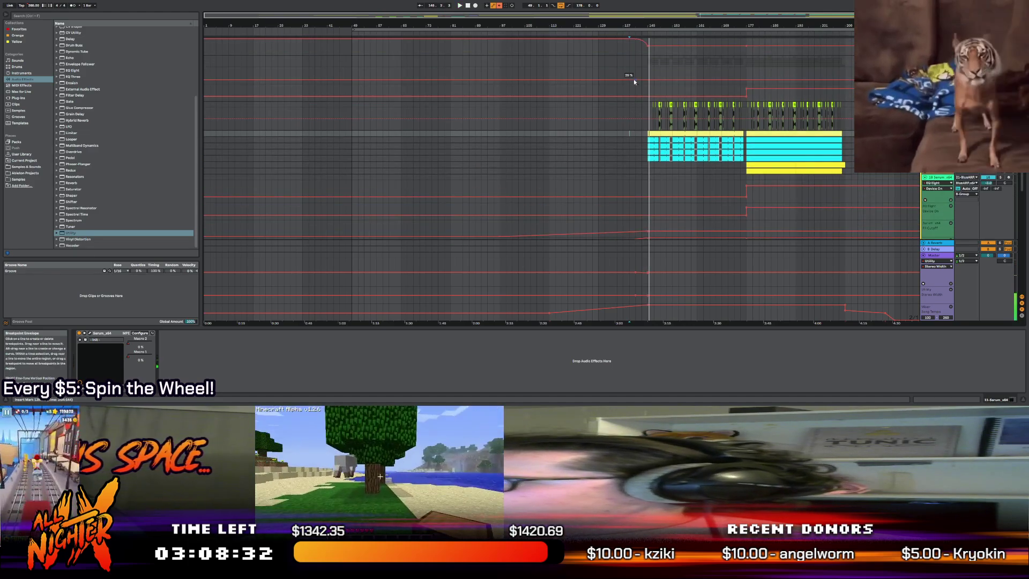
scroll(633, 79, "up", 10)
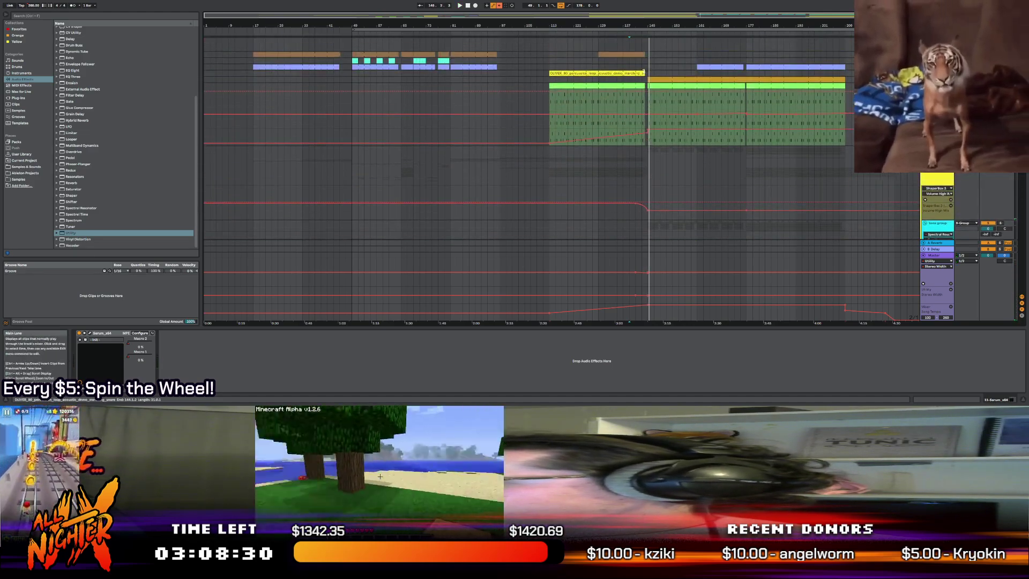
scroll(643, 80, "down", 6)
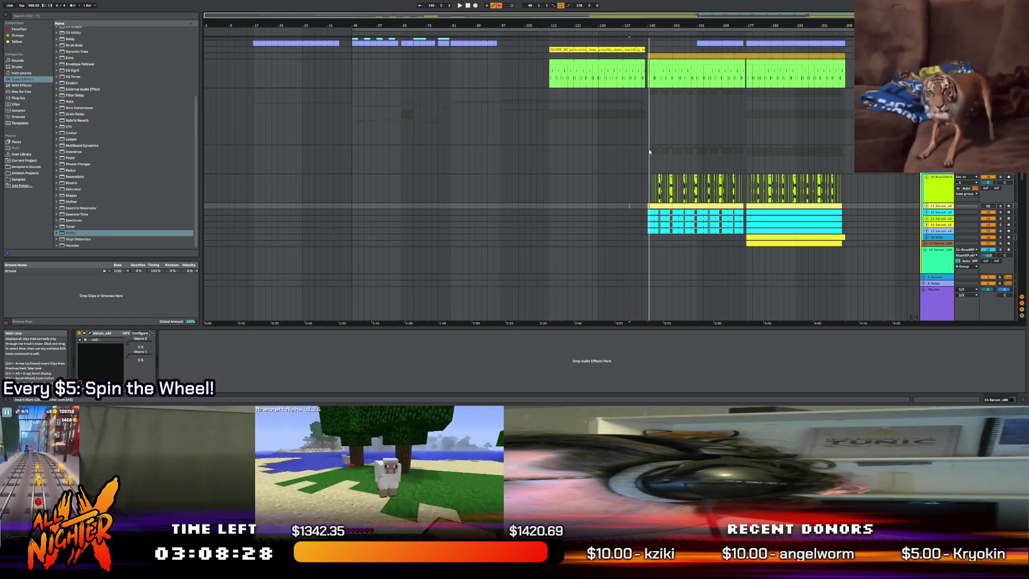
left_click_drag(635, 18, 697, 105)
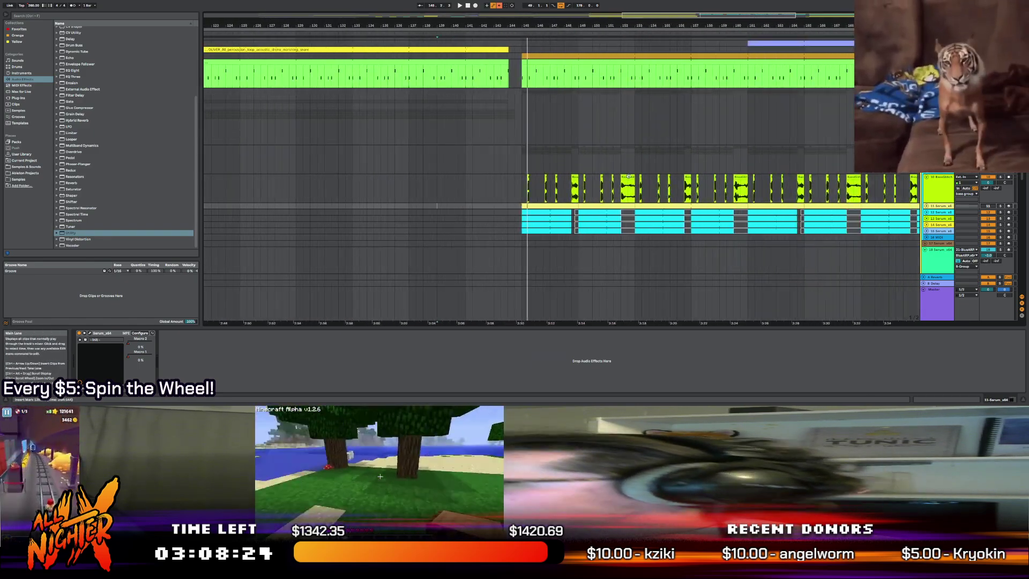
left_click(628, 175)
left_click(509, 182)
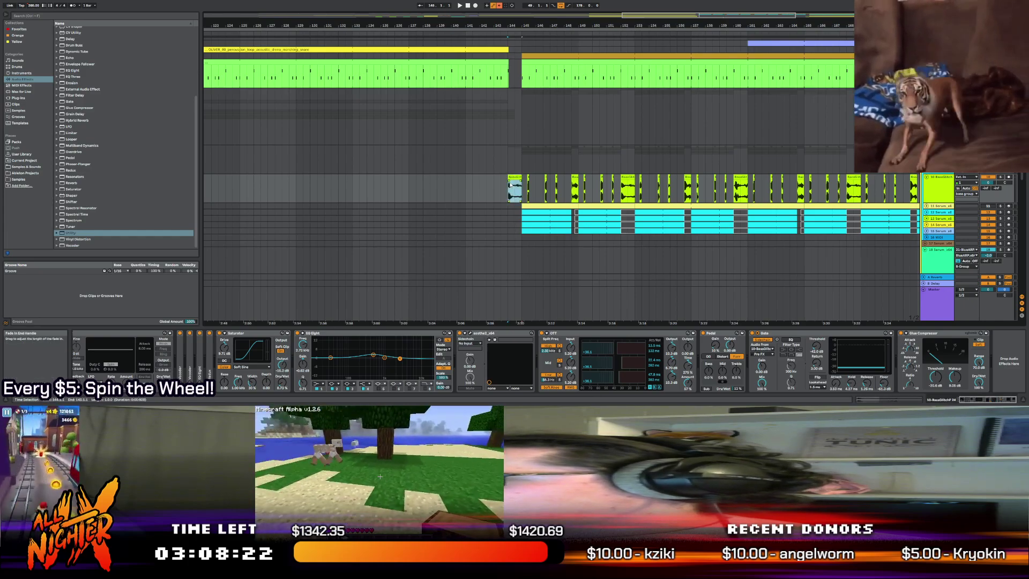
key("ctrl+v")
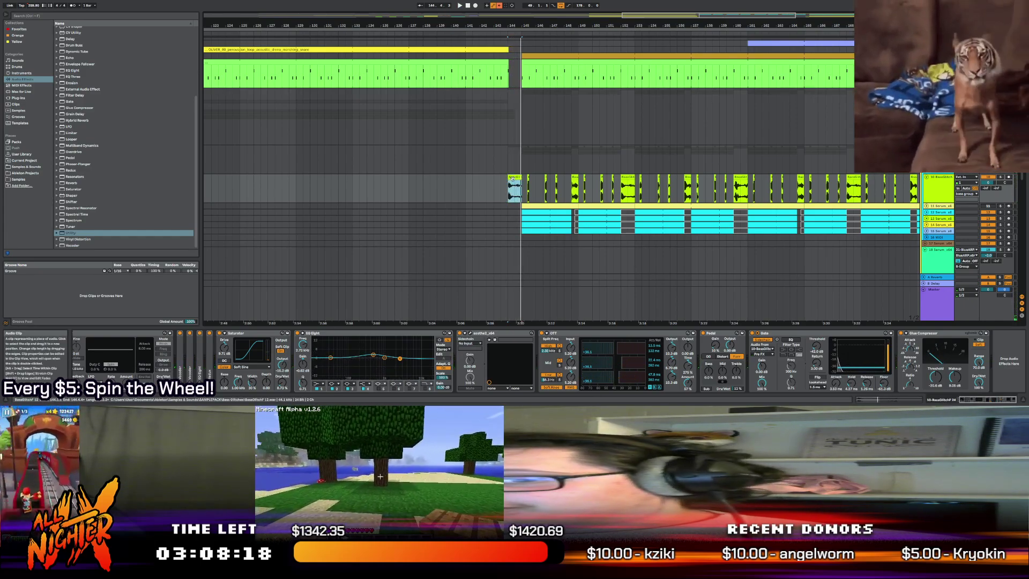
key("space")
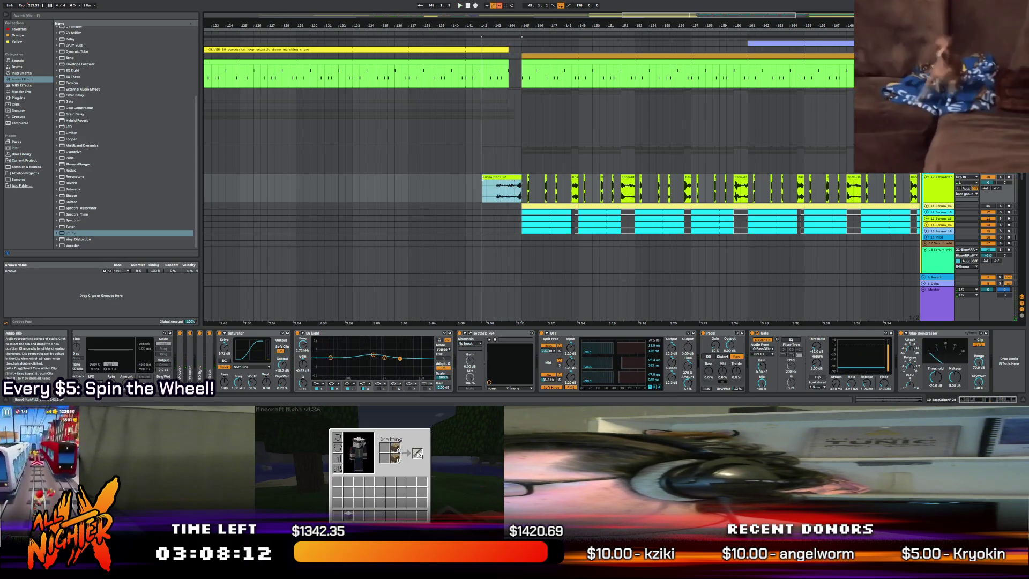
Warp BassGlitchF 12 in Complex mode and pull its start back to 143.1.1
double_click(502, 180)
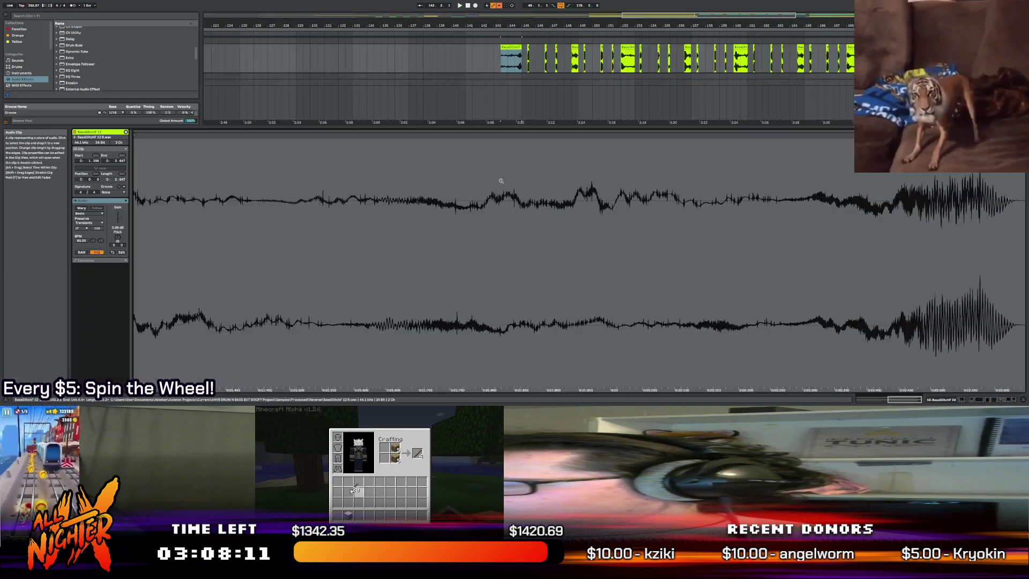
left_click(83, 209)
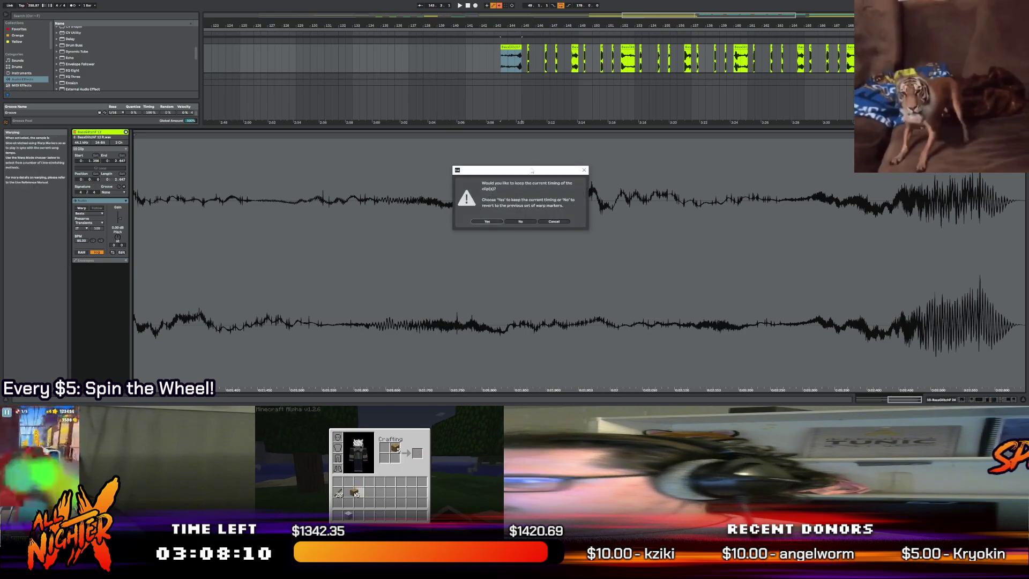
left_click(488, 224)
left_click(88, 213)
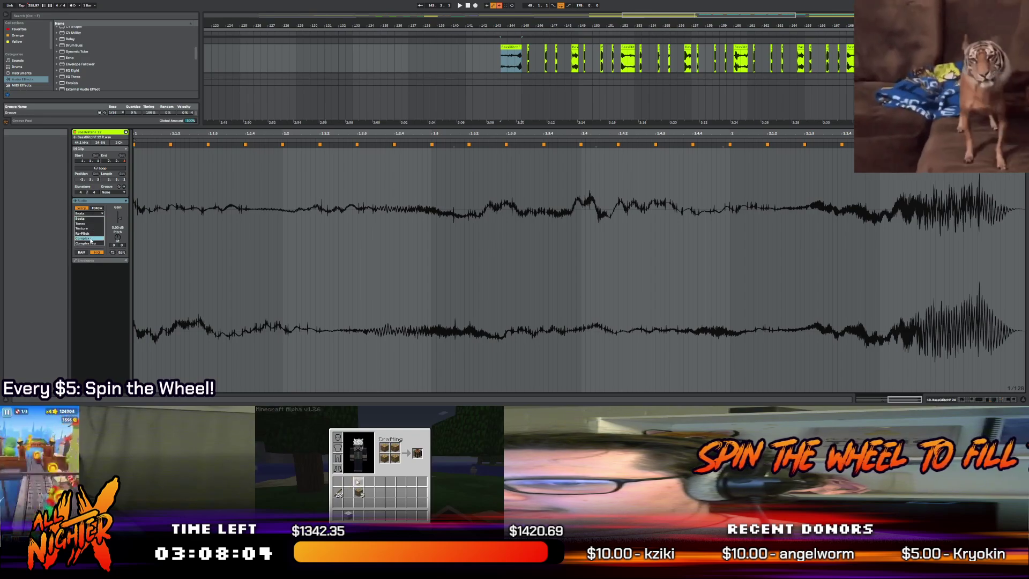
left_click(90, 239)
left_click_drag(502, 48, 472, 49)
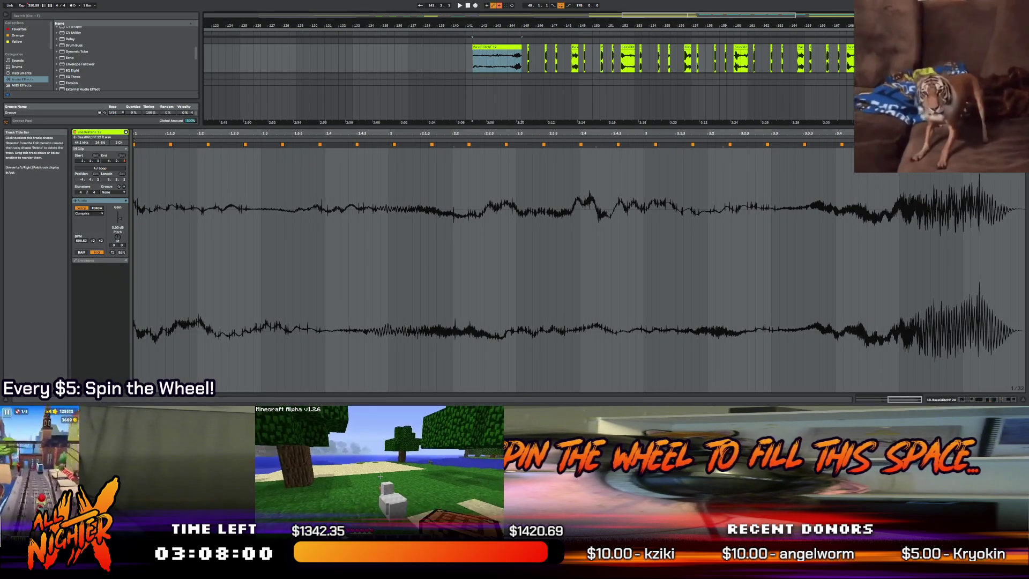
double_click(938, 47)
left_click(498, 47)
scroll(497, 110, "up", 4)
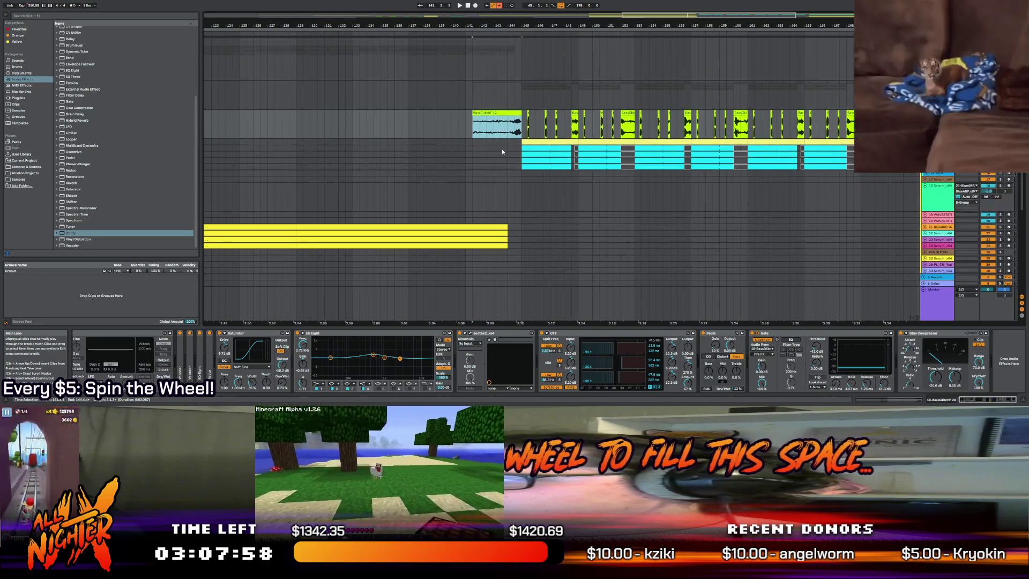
Duplicate the BassGlitch F 12 clip and trim its start later, just ahead of the drop
scroll(501, 153, "up", 5)
mouse_move(521, 196)
left_mouse_down()
mouse_move(502, 196)
mouse_move(502, 185)
mouse_move(537, 190)
left_mouse_up()
key("ctrl+d")
left_click(537, 189)
key("ctrl+z")
key("ctrl+z")
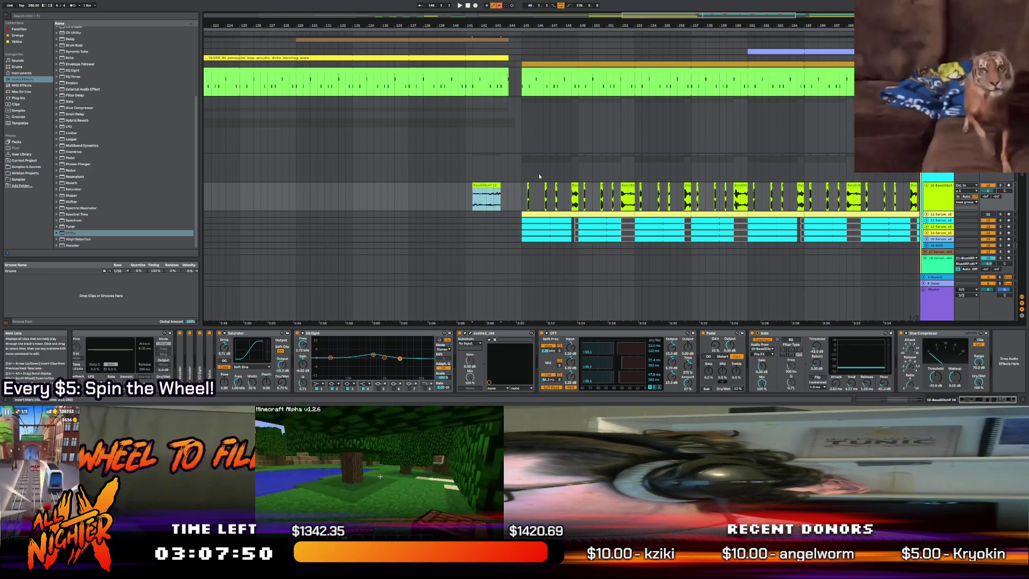
key("ctrl+y")
key("ctrl+y")
key("ctrl+y")
left_click_drag(494, 186, 524, 194)
Audition the drop, extend the yellow MIDI clip back to bar 144, and select the BassGlitch clip
key("space")
key("space")
key("space")
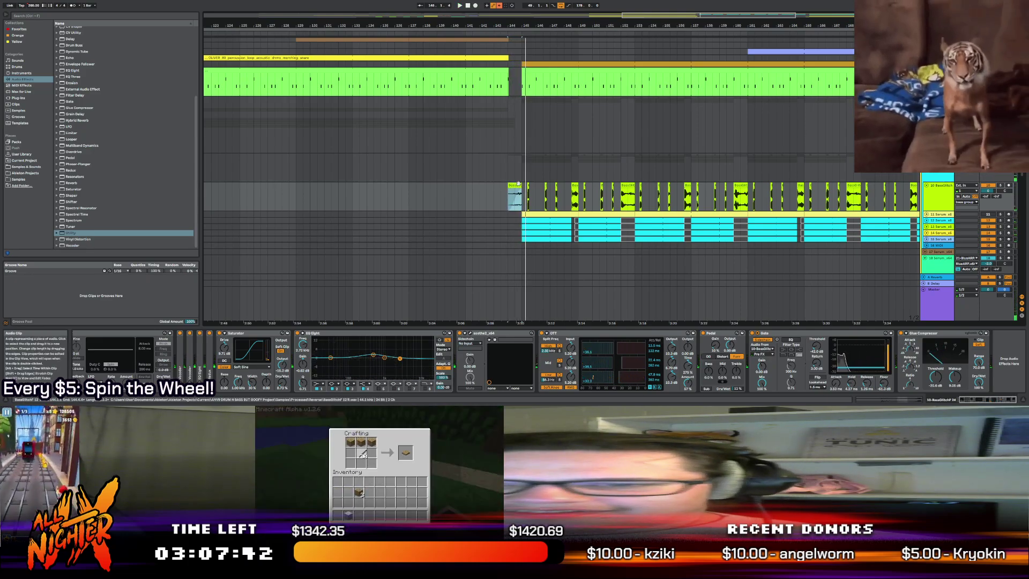
key("space")
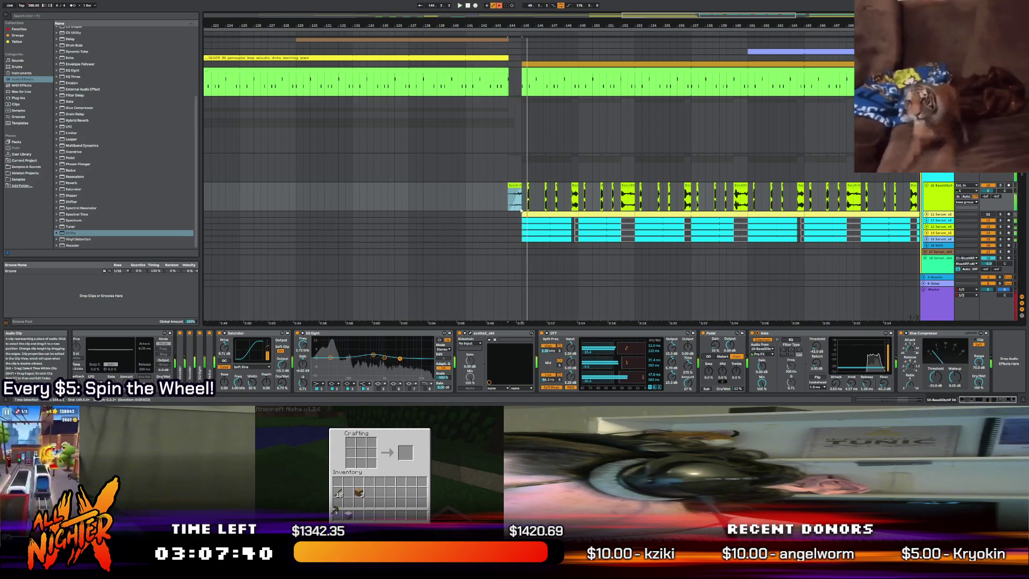
key("space")
left_click_drag(523, 213, 508, 213)
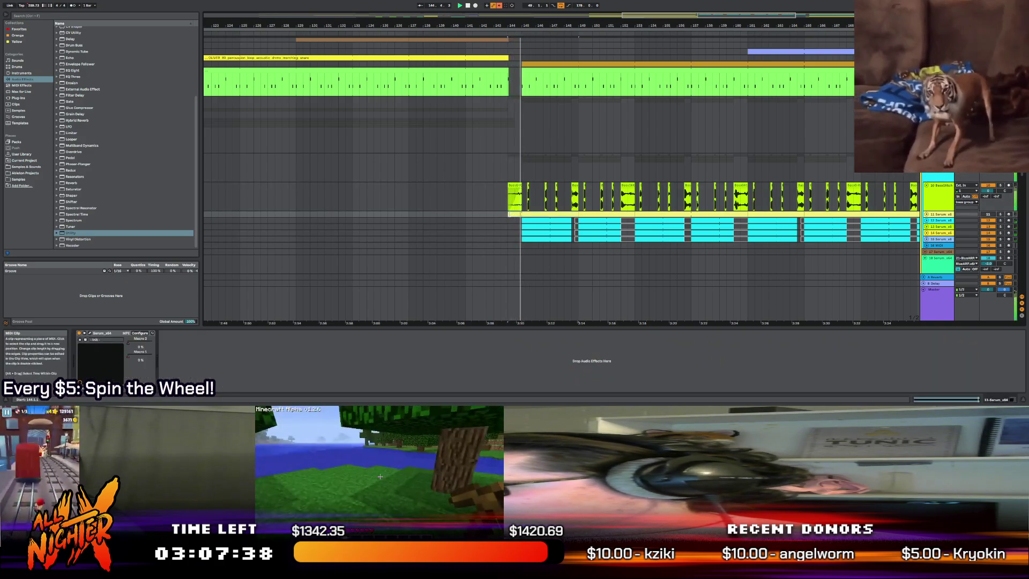
left_click(513, 185)
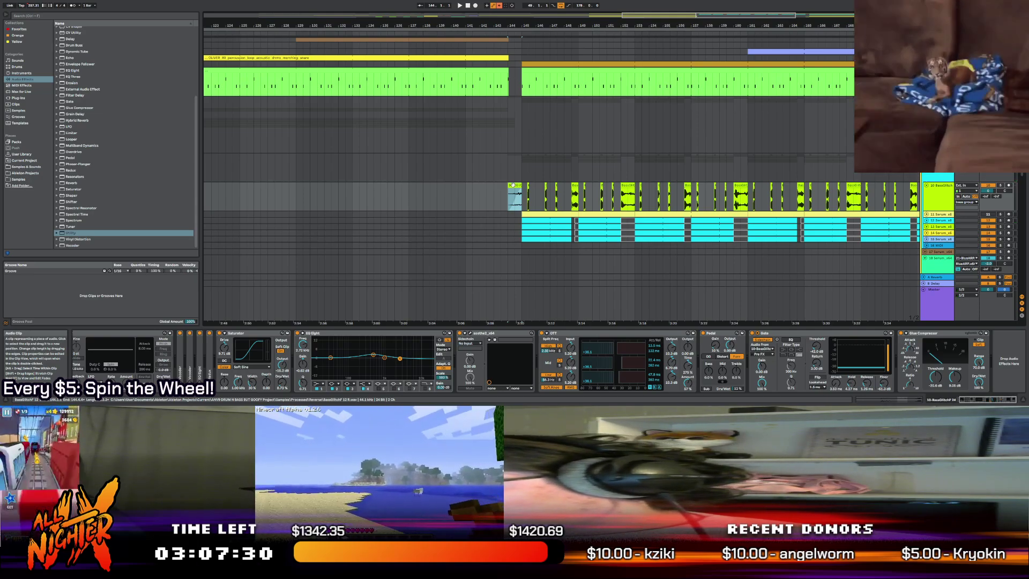
scroll(501, 190, "down", 4)
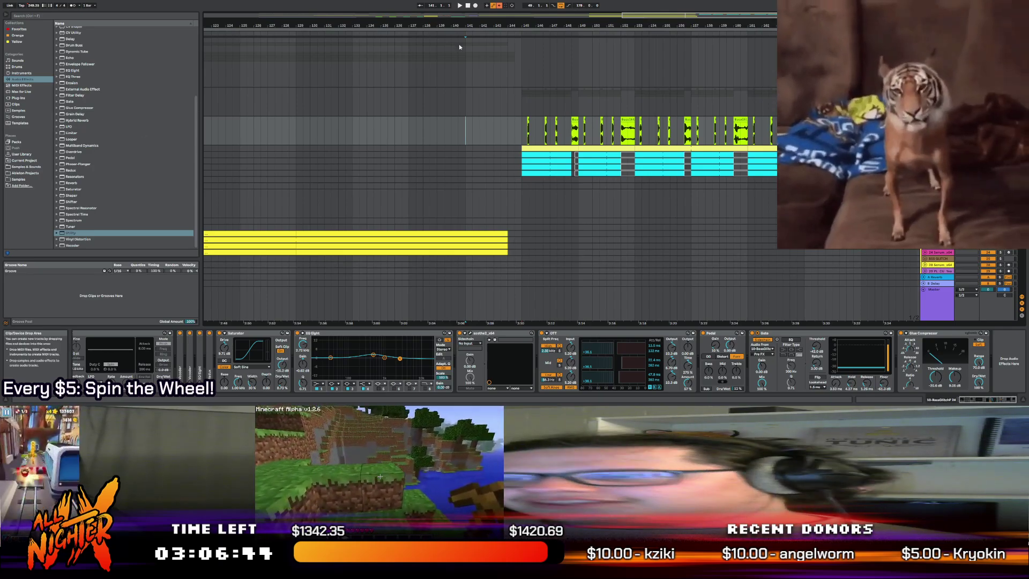
key("space")
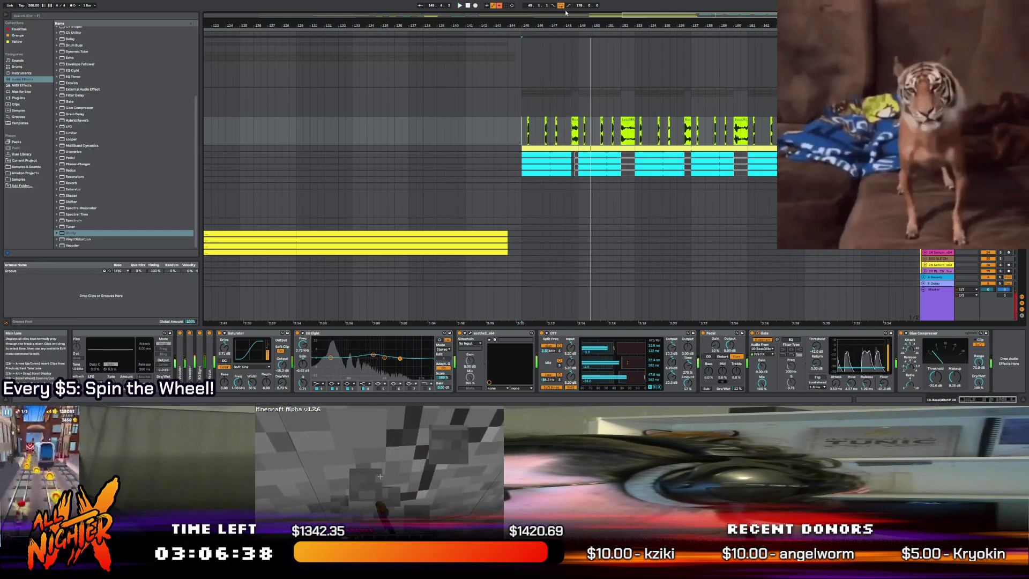
left_click_drag(667, 16, 654, 16)
key("space")
left_click(561, 205)
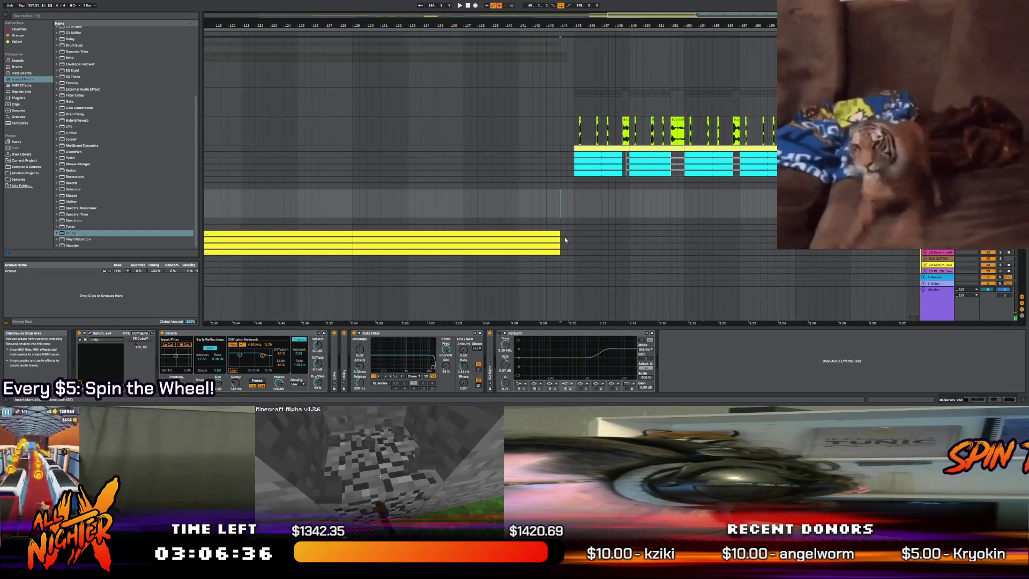
left_click_drag(564, 227, 573, 126)
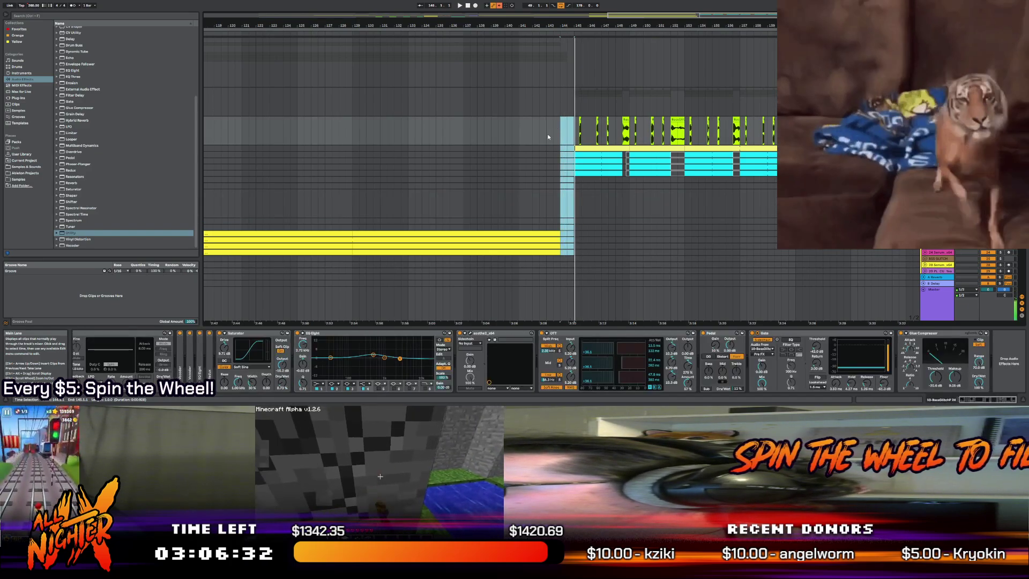
left_click(546, 137)
scroll(541, 144, "down", 3)
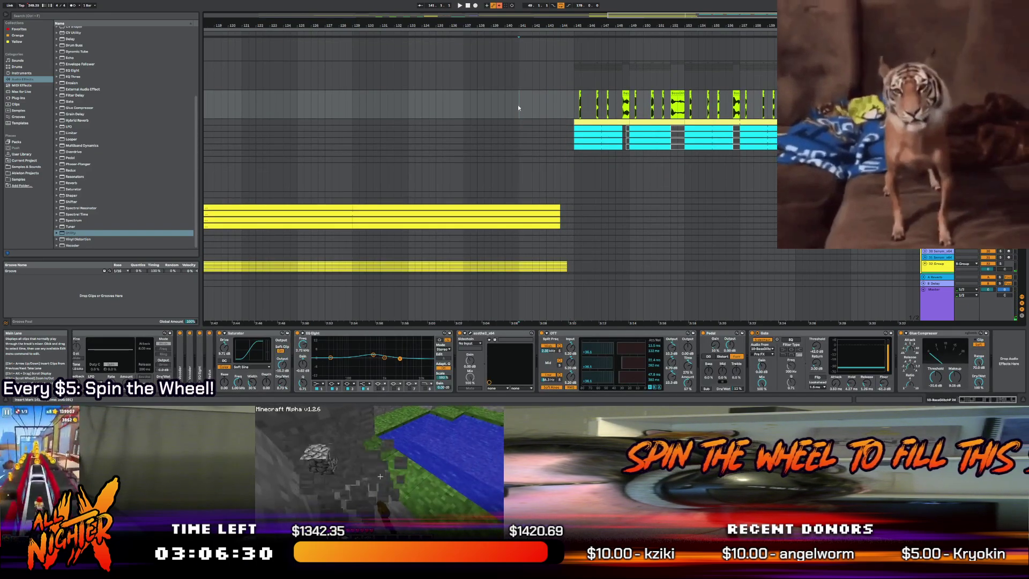
scroll(517, 105, "down", 4)
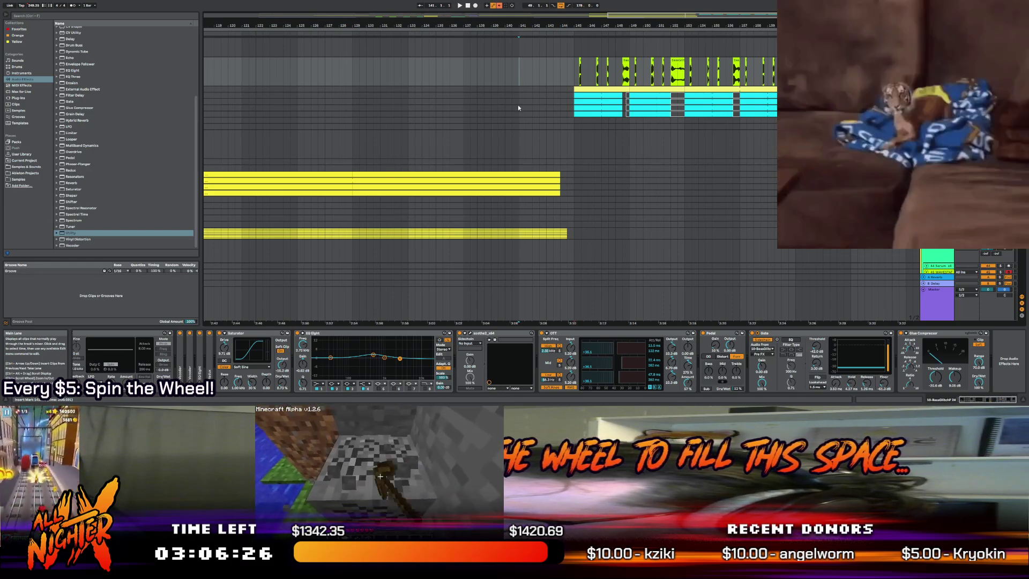
scroll(518, 107, "up", 6)
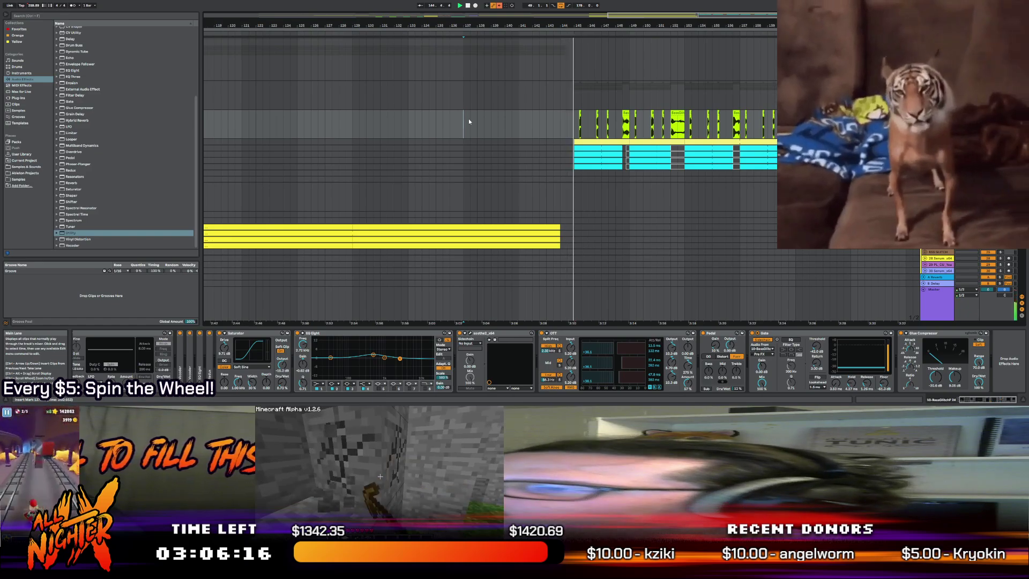
key("space")
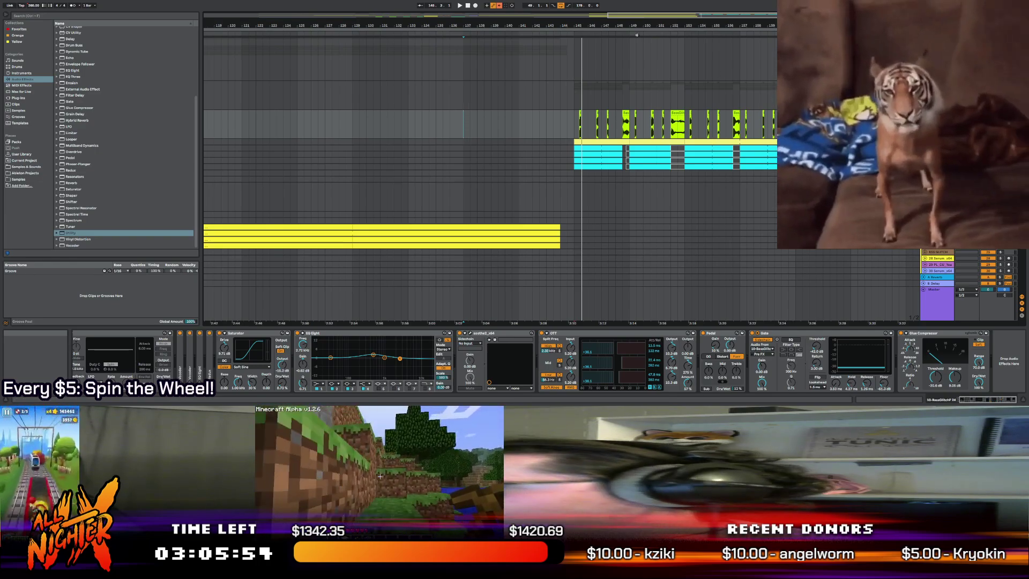
Play the arrangement from bar 81 on the BlueARP track
left_click_drag(664, 17, 641, 2)
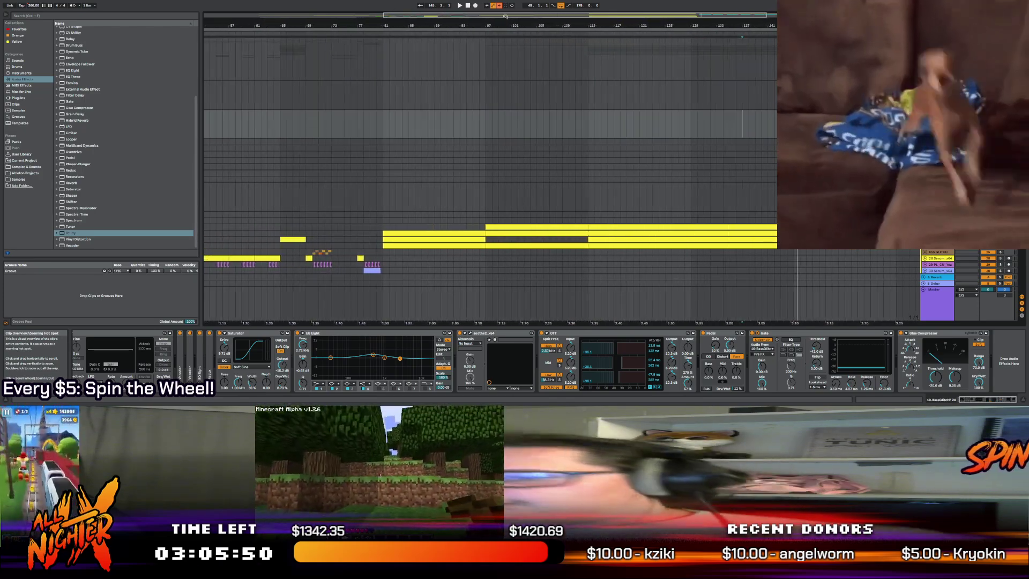
scroll(494, 149, "down", 2)
scroll(494, 150, "down", 3)
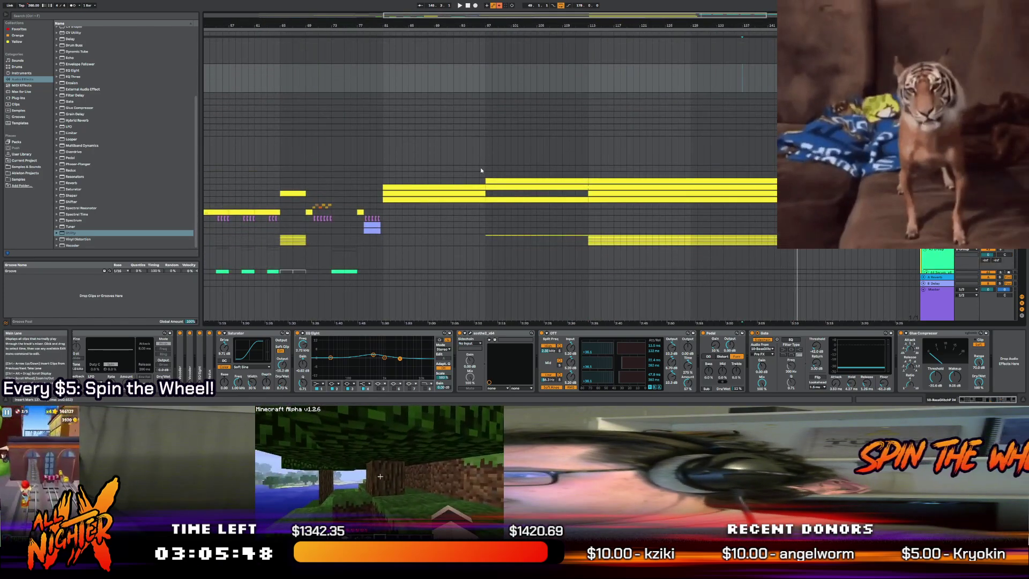
left_click(485, 173)
scroll(391, 167, "down", 2)
left_click(383, 164)
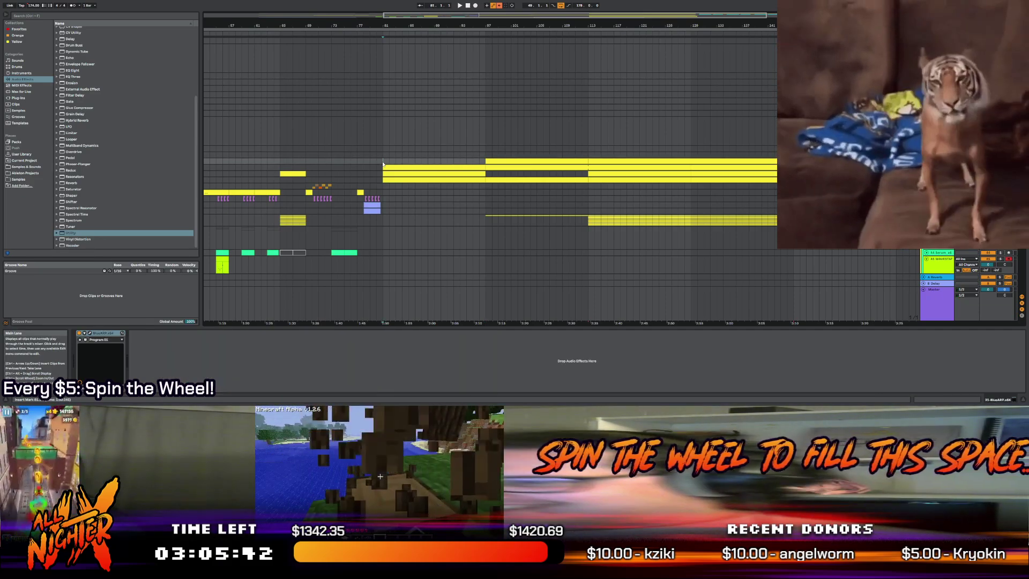
key("space")
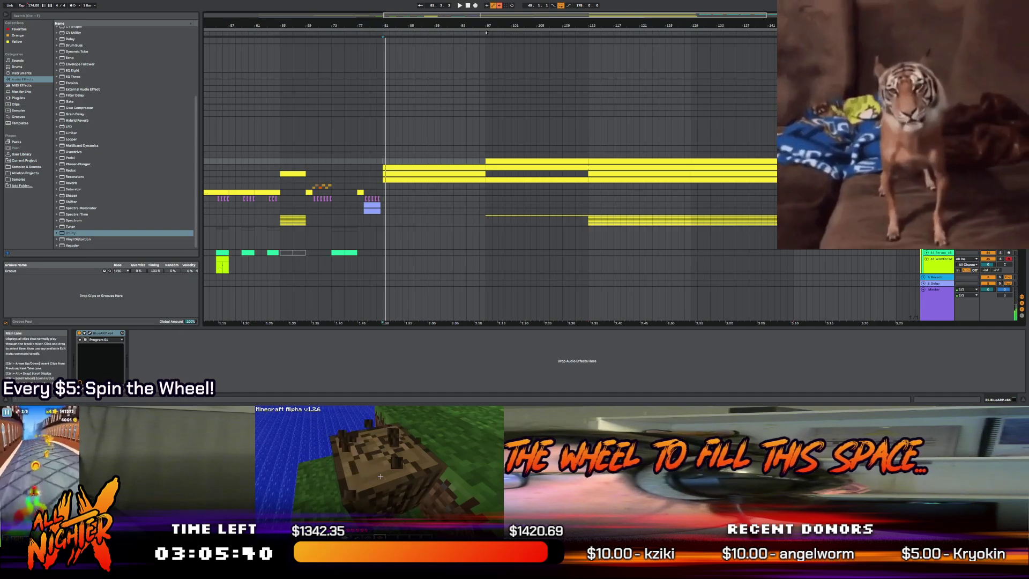
Zoom out to bars 17–145, stop, and play from bar 17 on the Serum track
left_click_drag(480, 18, 402, 18)
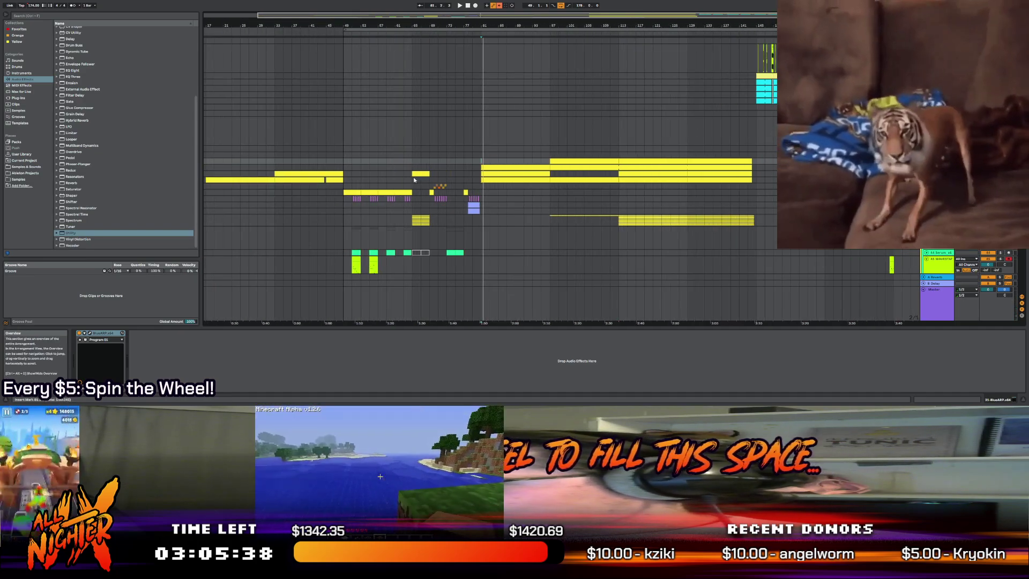
left_click(342, 185)
key("space")
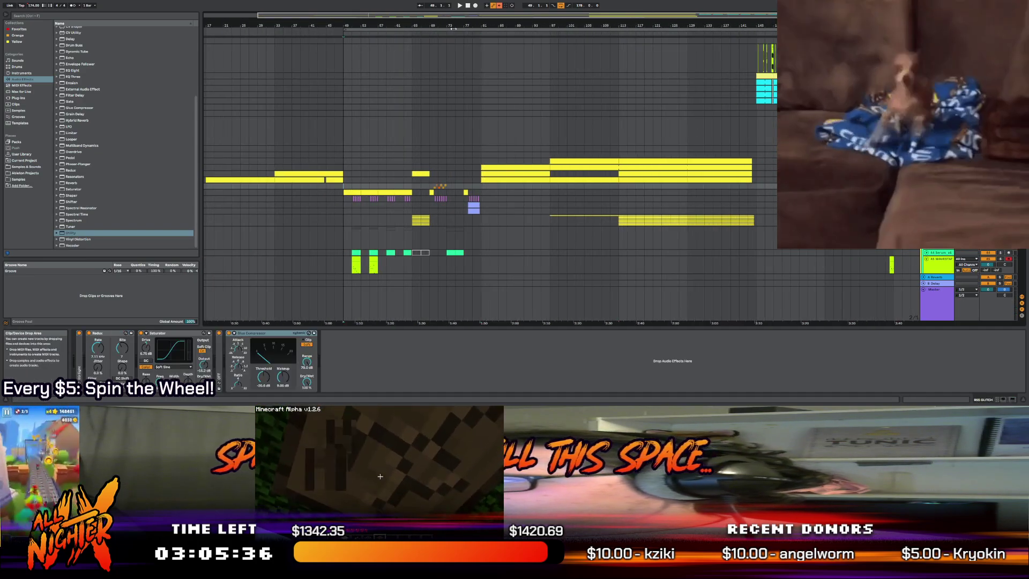
left_click_drag(394, 17, 340, 16)
left_click(271, 175)
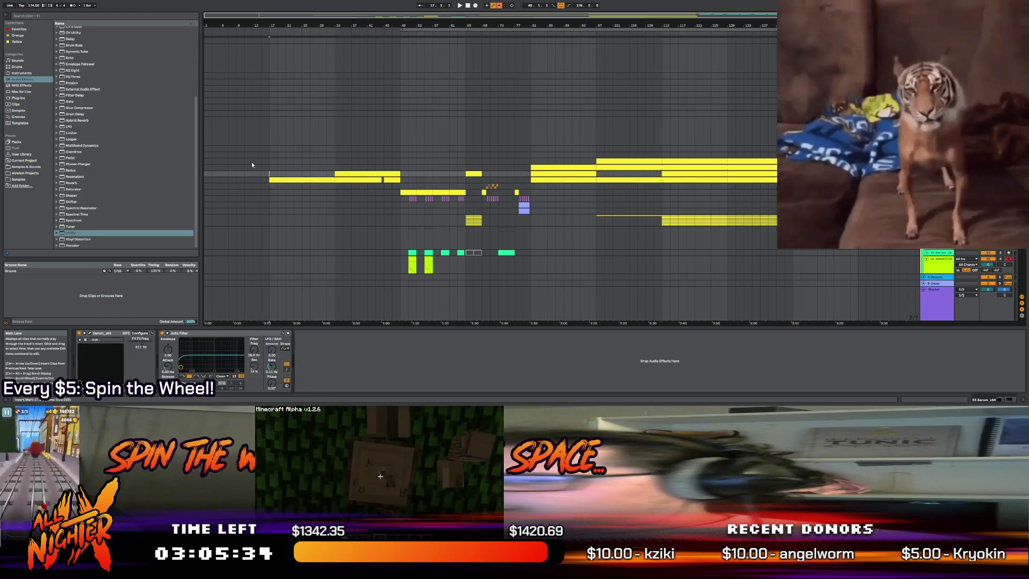
key("space")
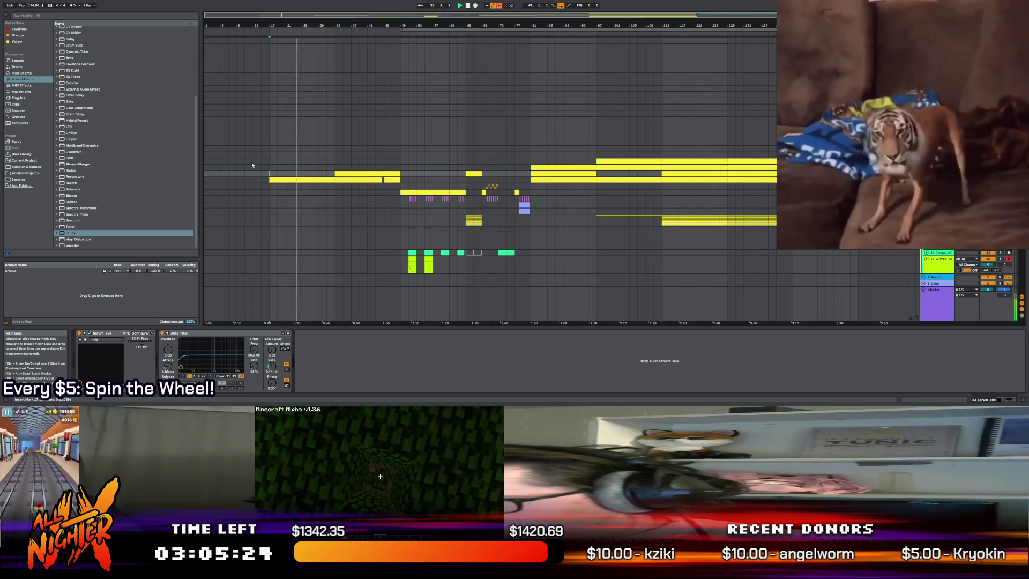
Hide the orange track's automation lanes with A
scroll(316, 112, "down", 10)
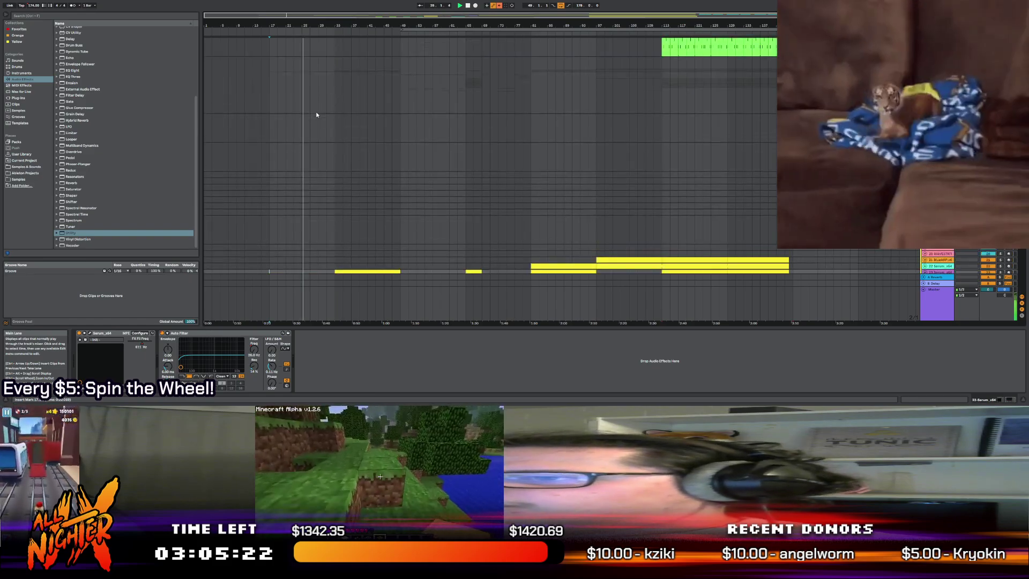
scroll(323, 100, "up", 3)
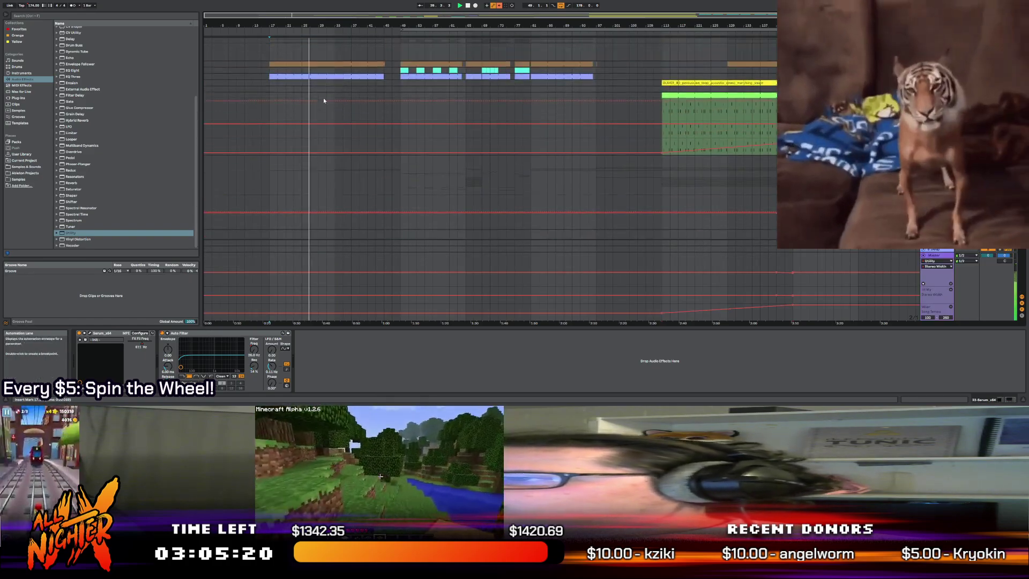
left_click(924, 64)
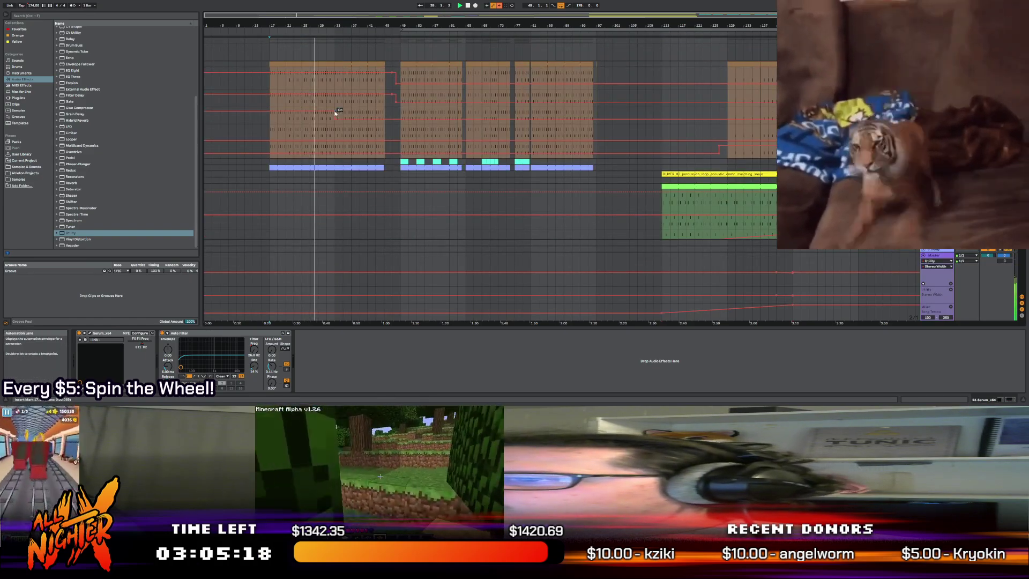
key("a")
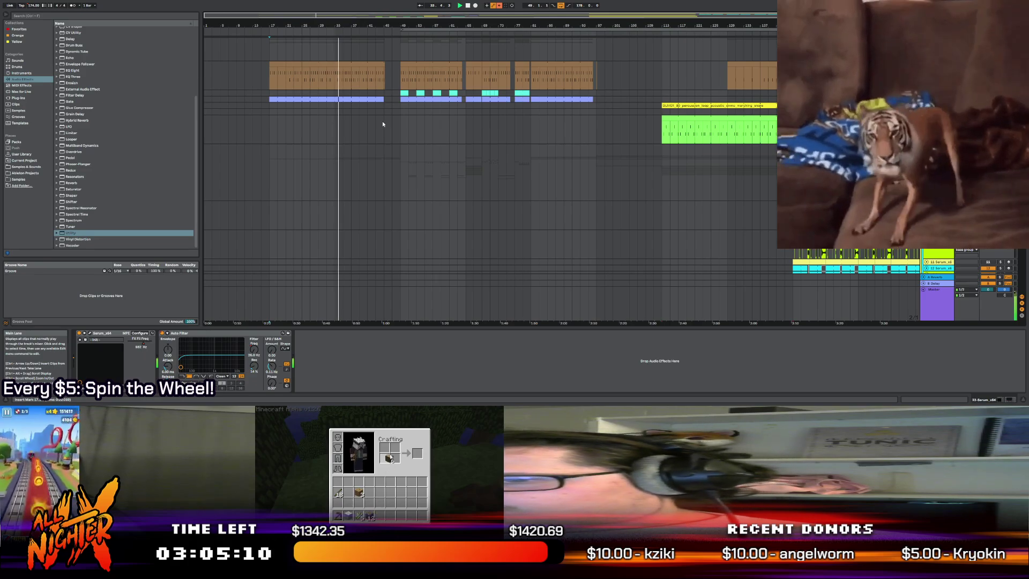
scroll(360, 127, "down", 5)
scroll(354, 129, "up", 12)
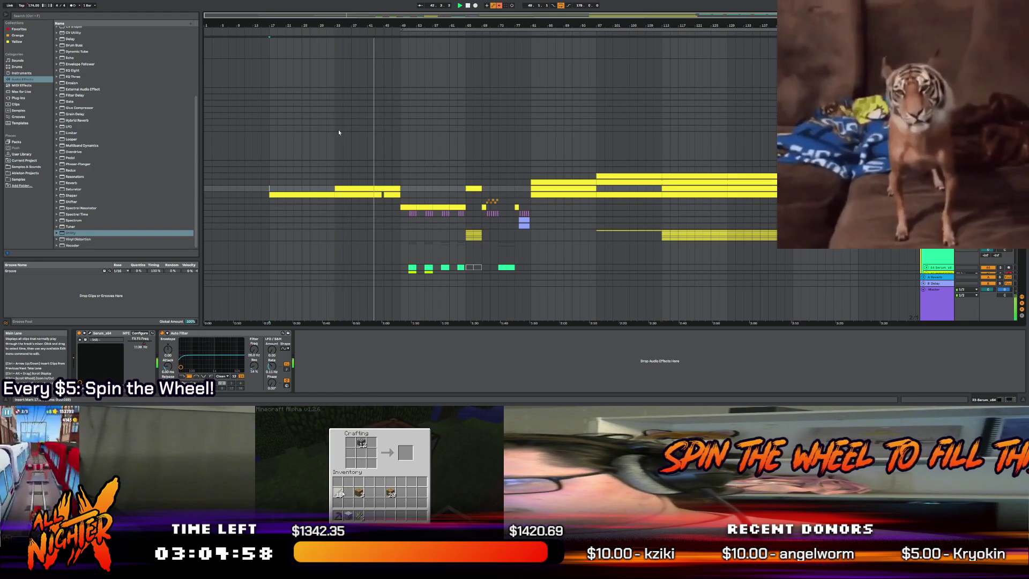
Open the yellow lead clip, audition it, and shift the F3 note slightly later
double_click(339, 189)
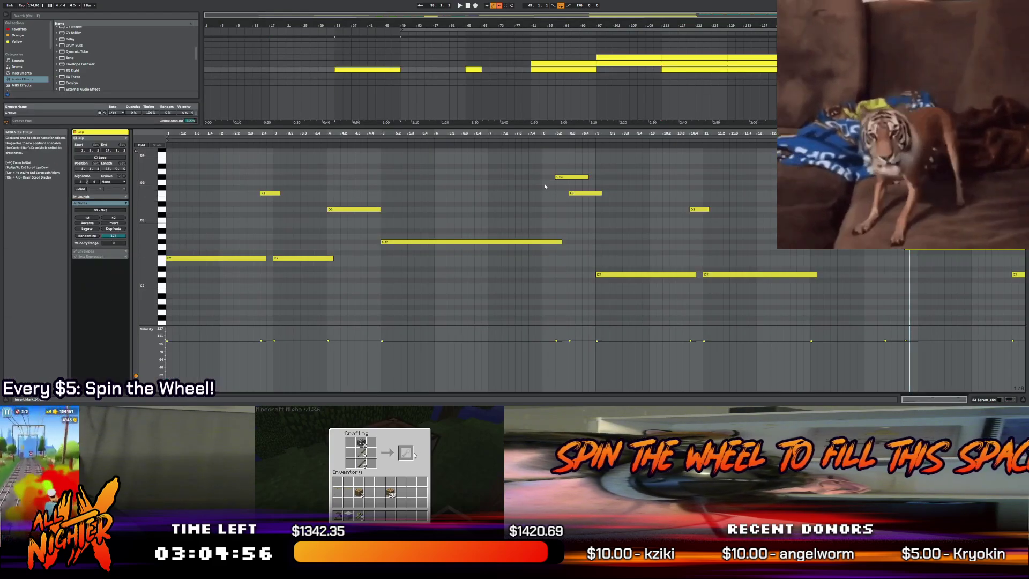
left_click(501, 191)
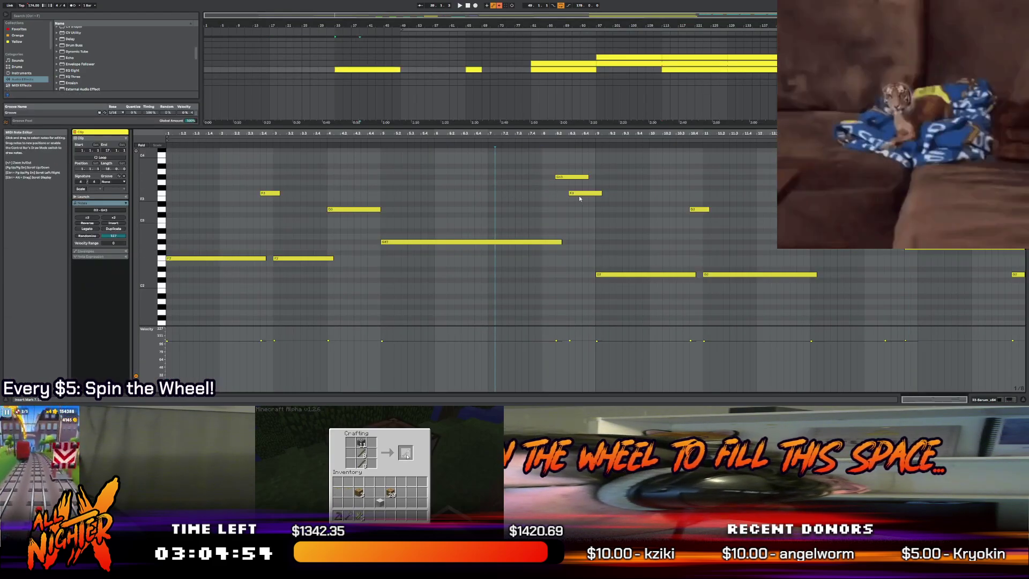
key("space")
left_click_drag(577, 194, 583, 194)
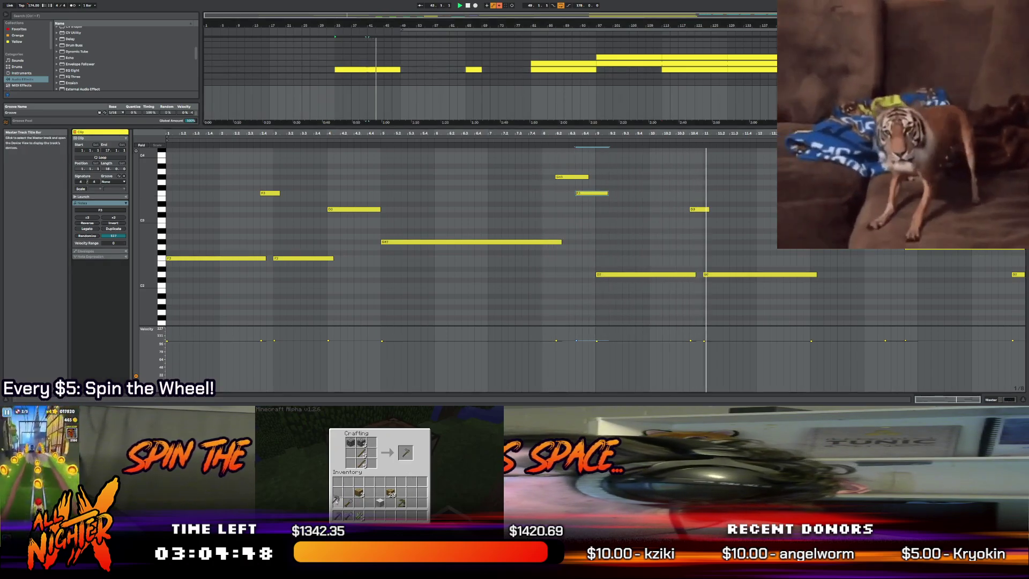
double_click(937, 89)
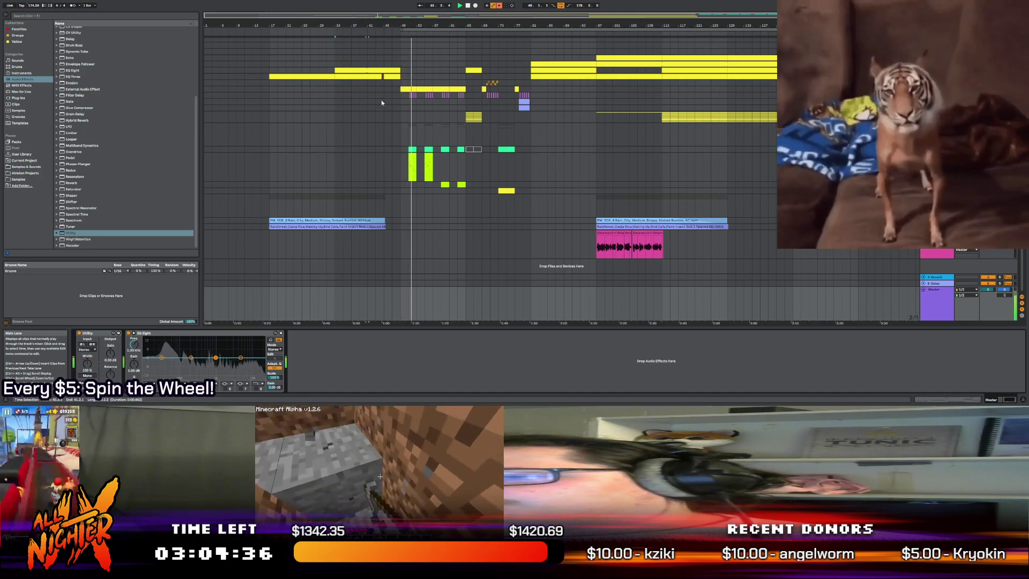
Paste the copied green clips from bar 51 at bar 33 on the WAVESTATION track
left_click(411, 150)
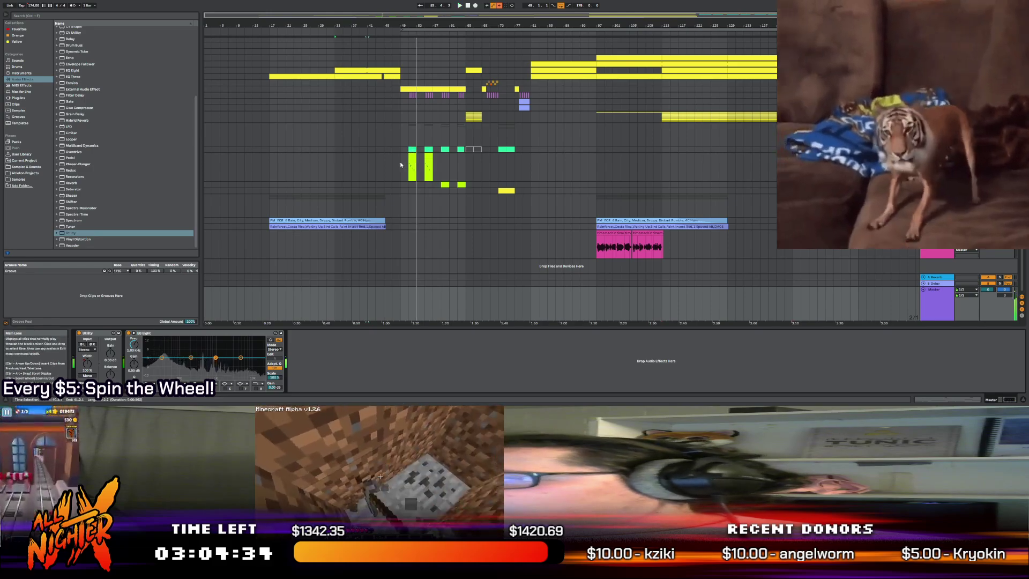
left_click(416, 165)
left_click(411, 157)
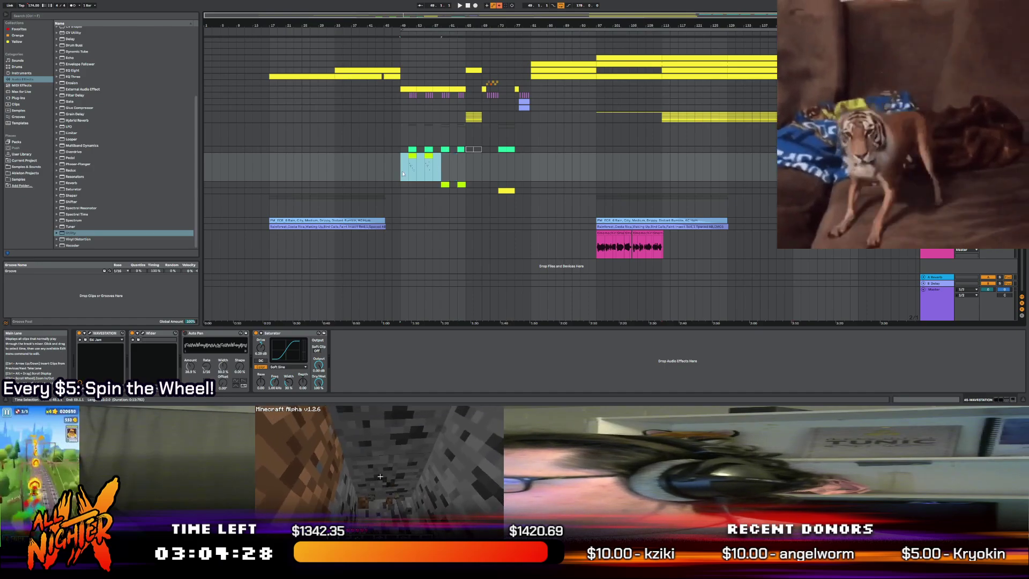
left_click(335, 167)
key("ctrl+v")
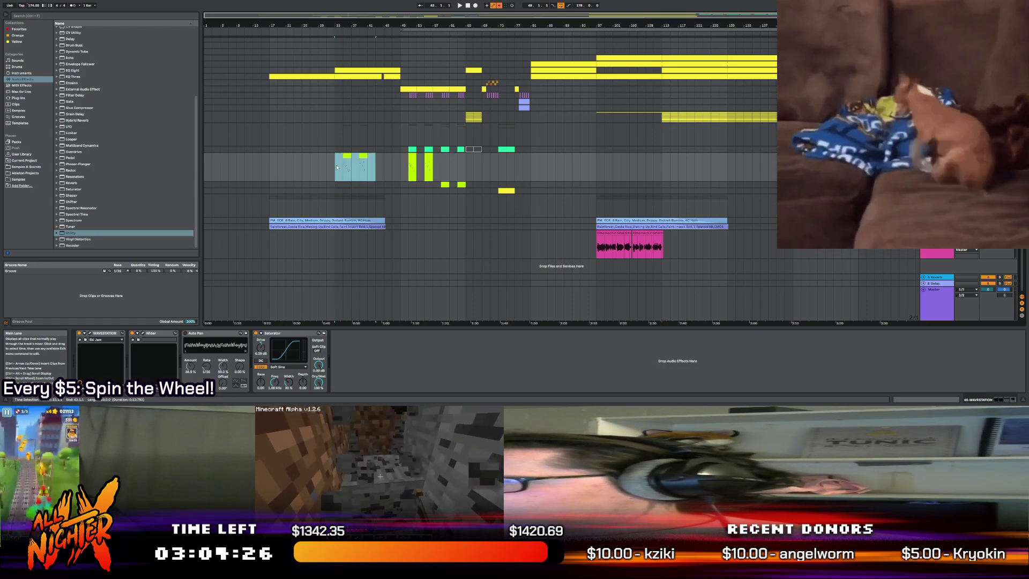
left_click(336, 167)
Shift the green clip to start at bar 33 and select the lime clip there
left_click(342, 167)
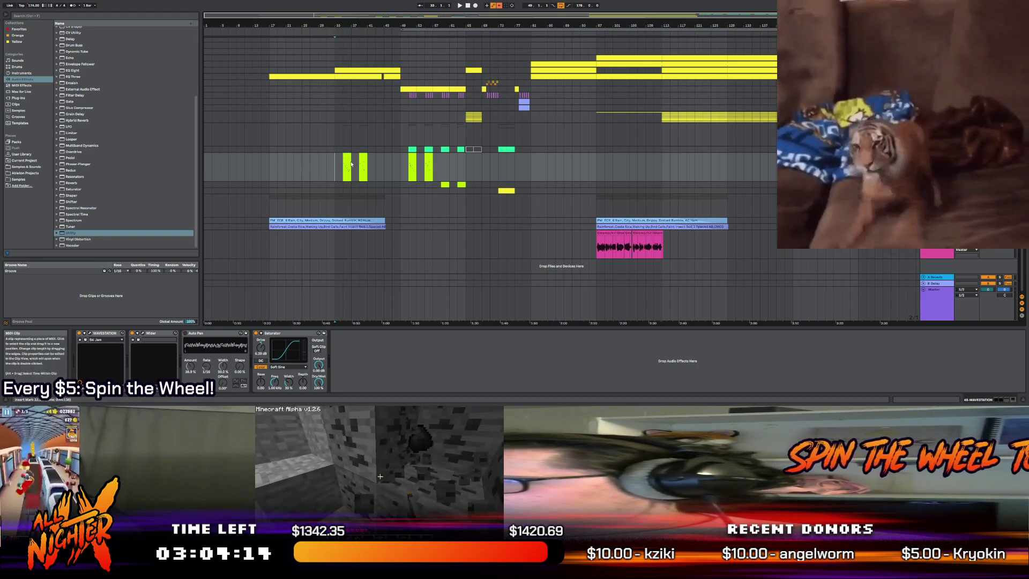
left_click_drag(348, 154, 337, 171)
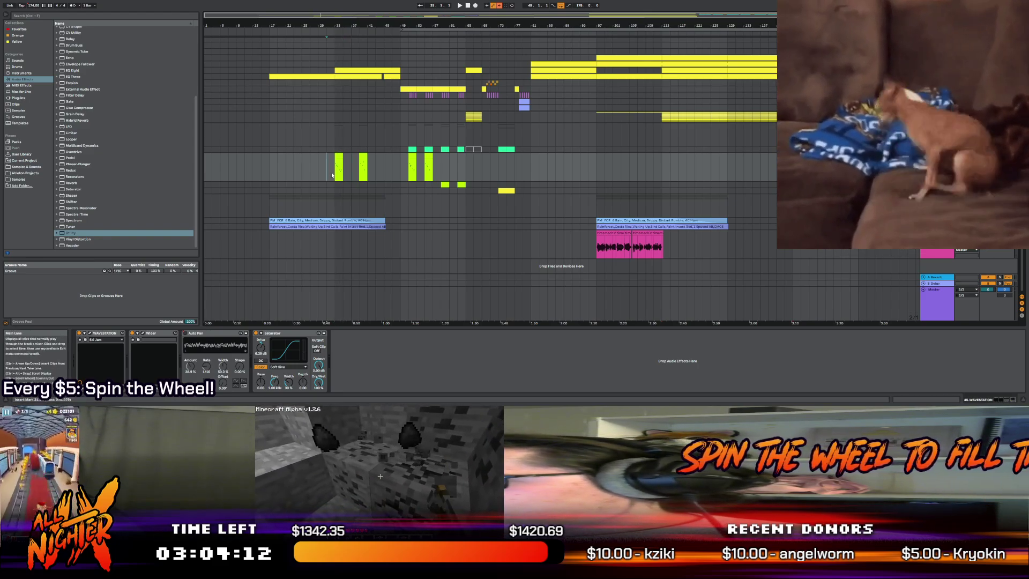
left_click(340, 156)
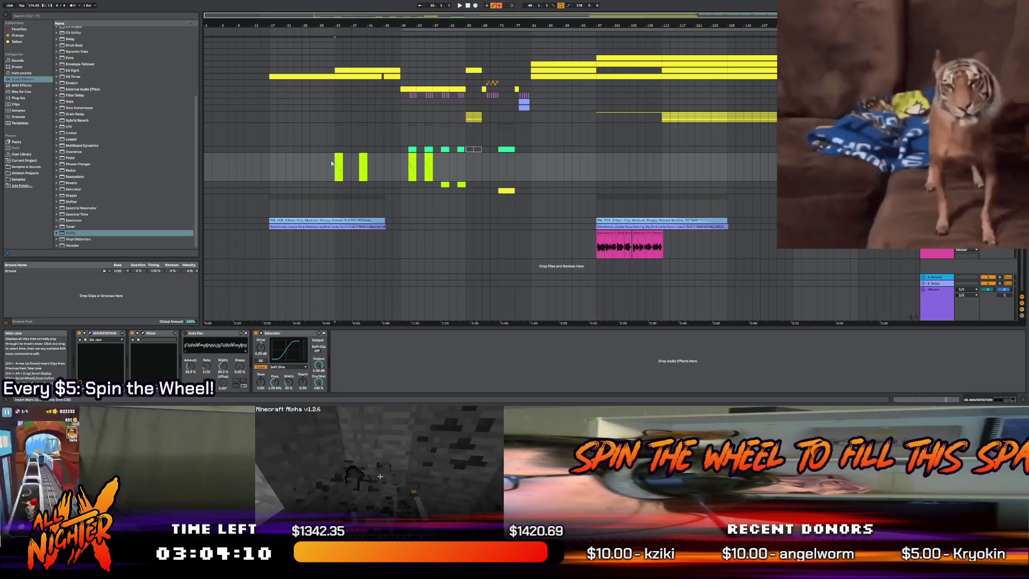
left_click(347, 159)
left_click(338, 156)
left_click(348, 159)
left_click(339, 156)
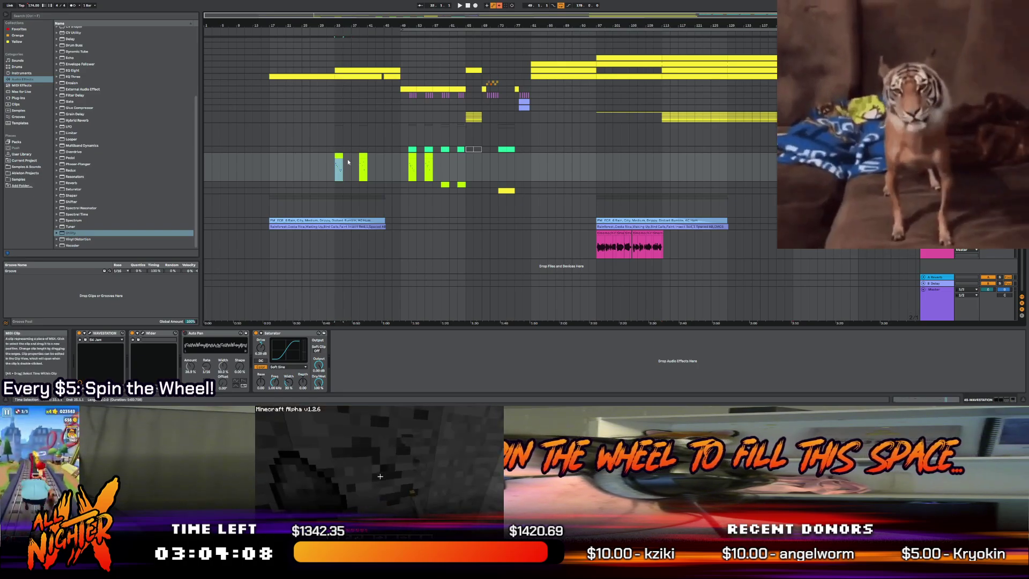
left_click(348, 160)
left_click(337, 156)
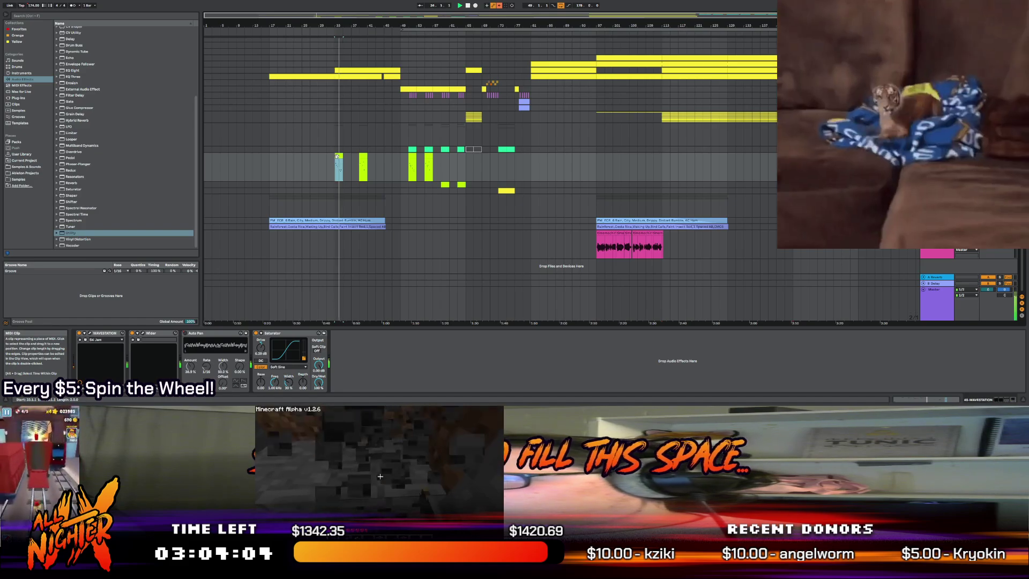
Move the lime clip from bar 33 to bar 35, then on to bar 37
left_click(346, 159)
left_click_drag(339, 156, 346, 157)
left_click(342, 160)
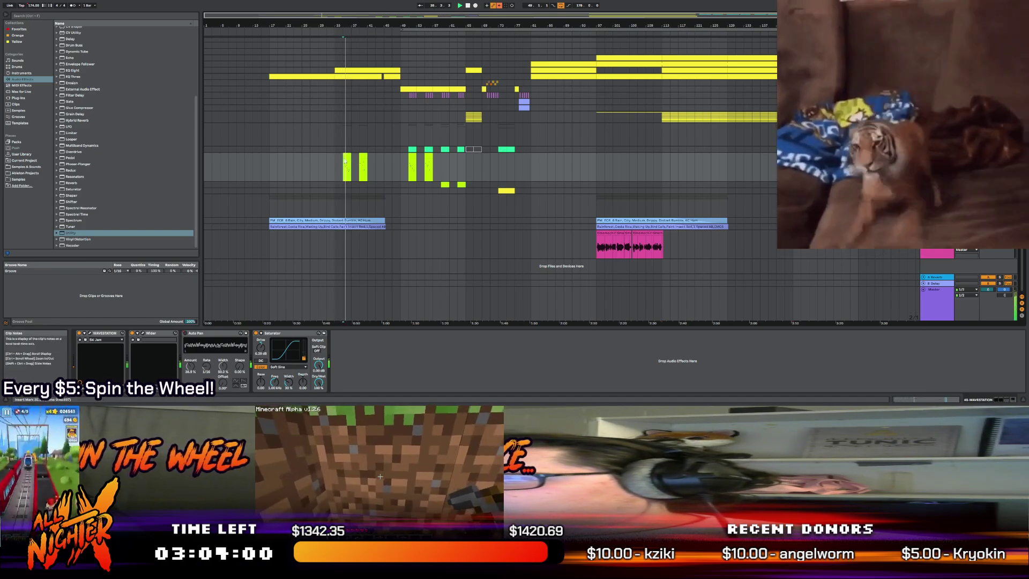
left_click(347, 155)
left_click_drag(347, 155, 356, 156)
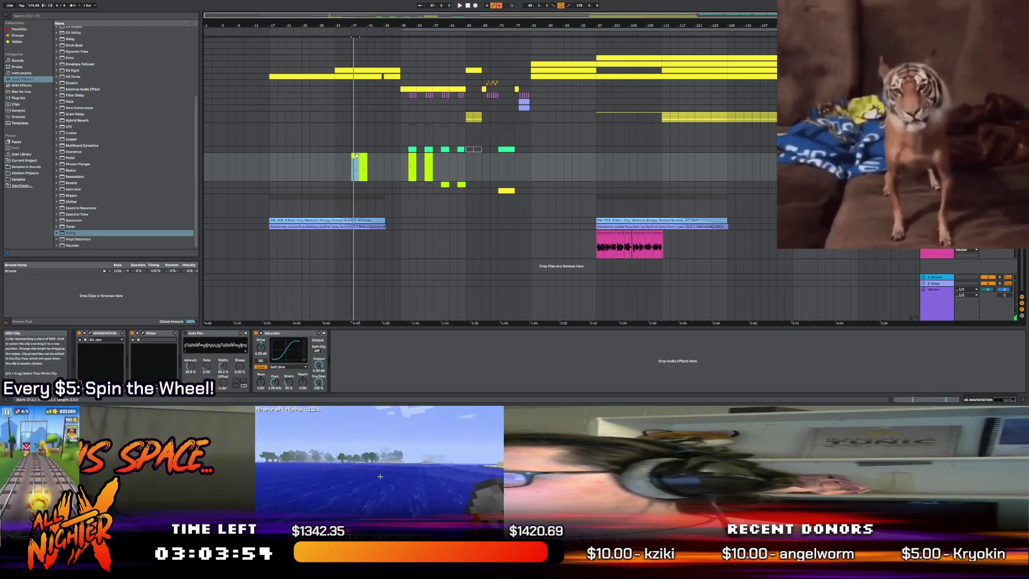
left_click(346, 159)
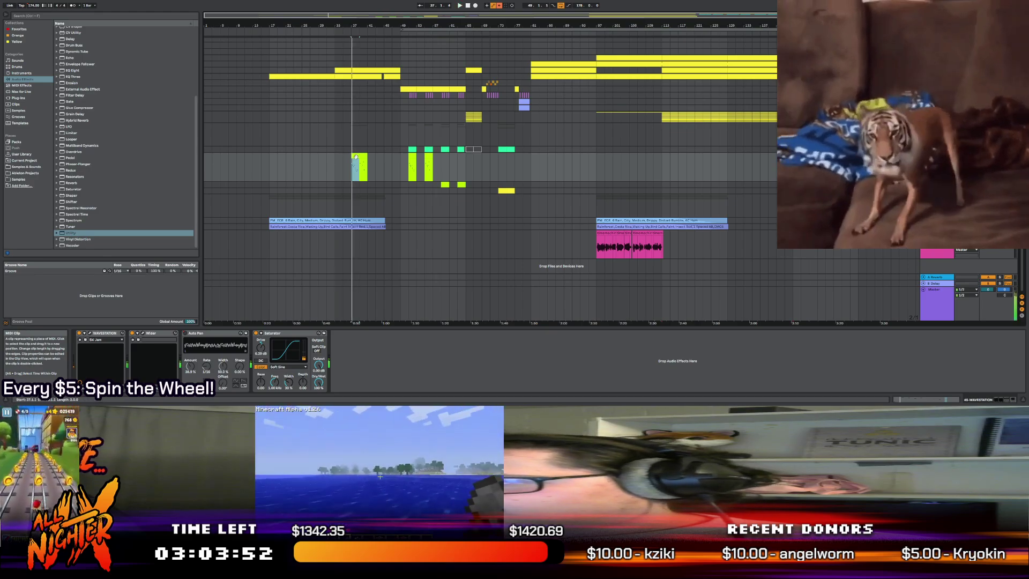
scroll(356, 157, "up", 5)
Lower the lime clip's first note a semitone to G#2 and audition the change
double_click(355, 158)
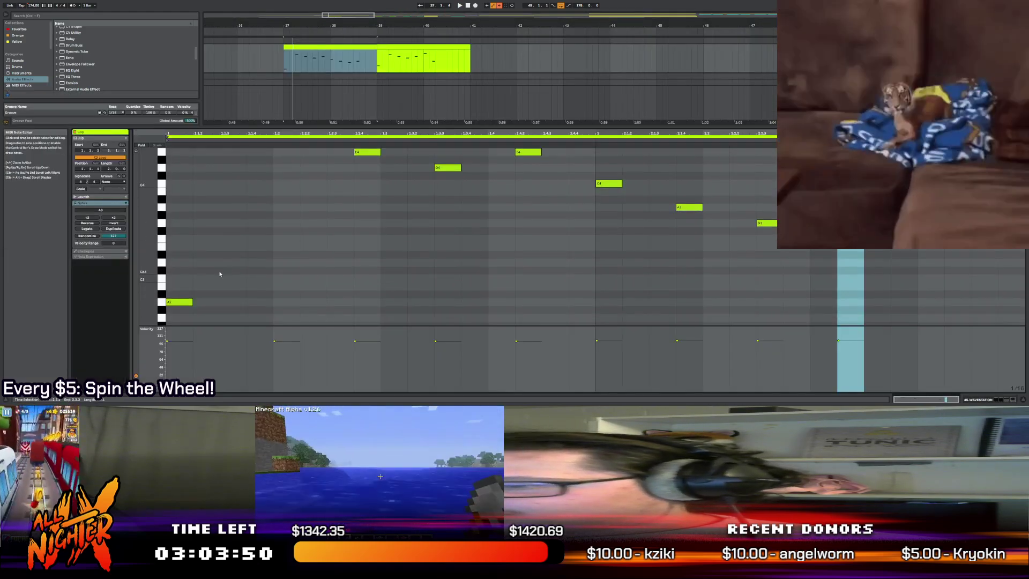
key("Down")
key("space")
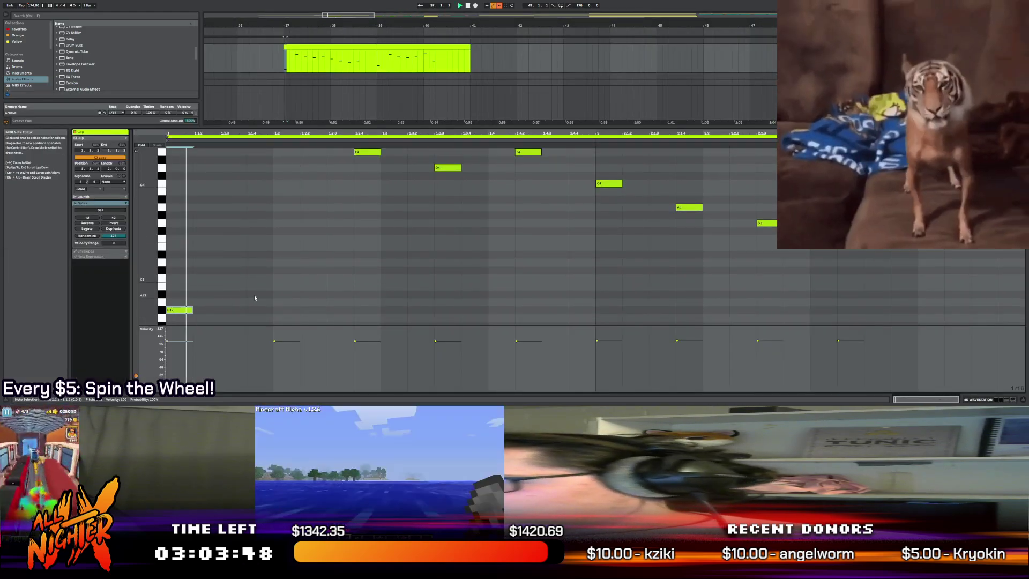
key("space")
scroll(268, 290, "up", 2)
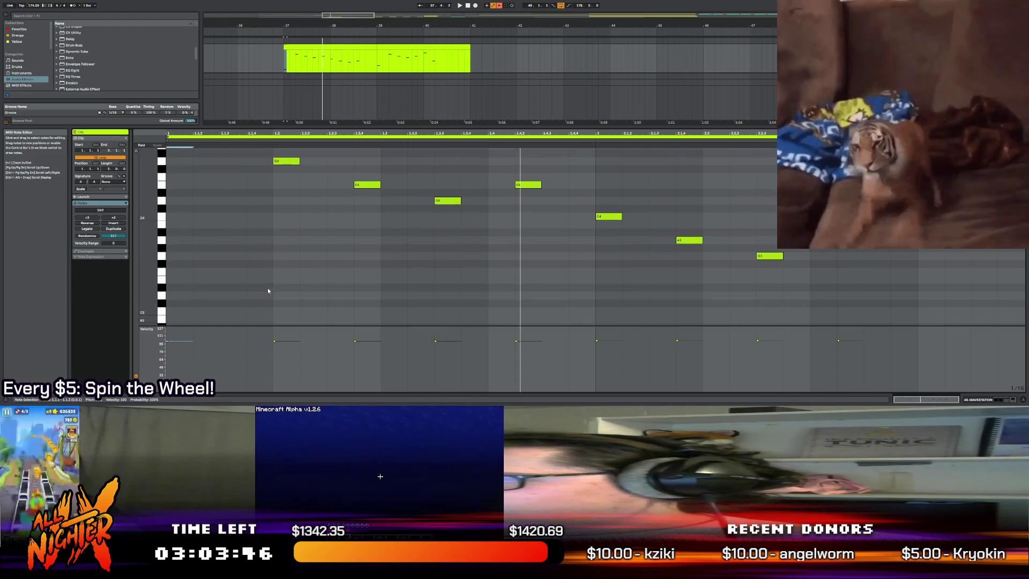
key("space")
Try C4 and C#4 for the D4 note, settling on C4, then leave the note editor
key("space")
left_click(288, 187)
key("space")
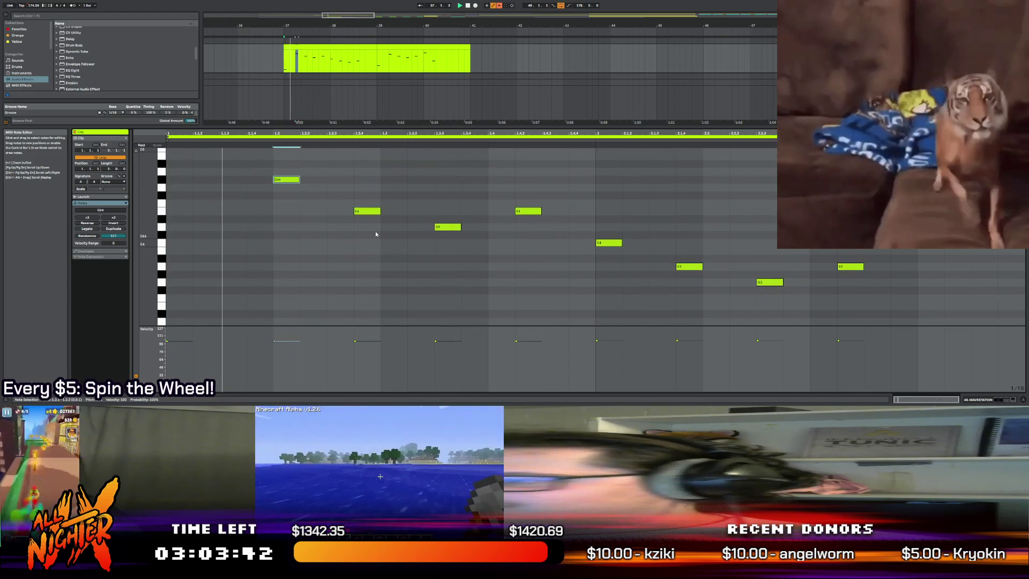
key("Down")
key("Down")
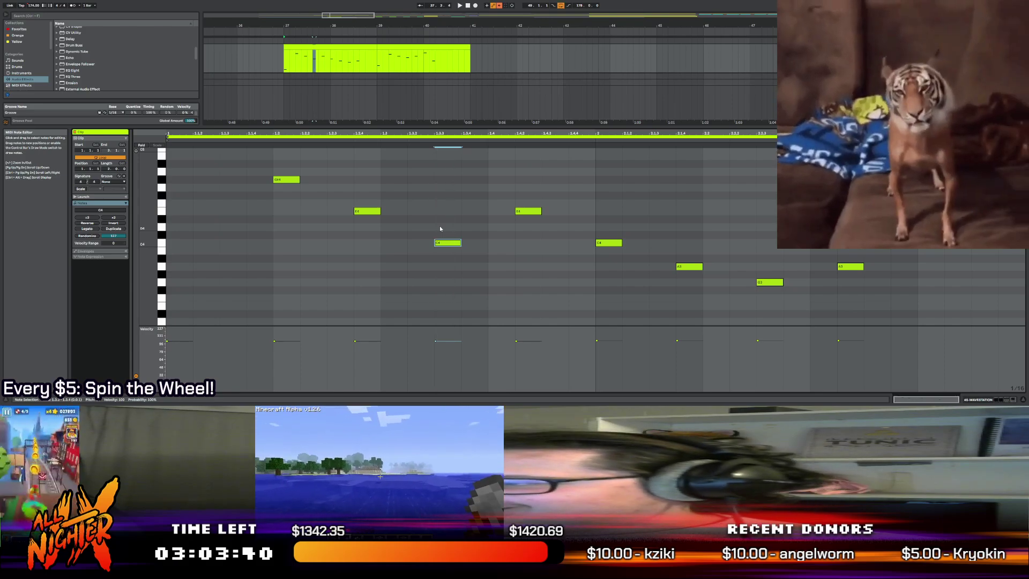
key("Up")
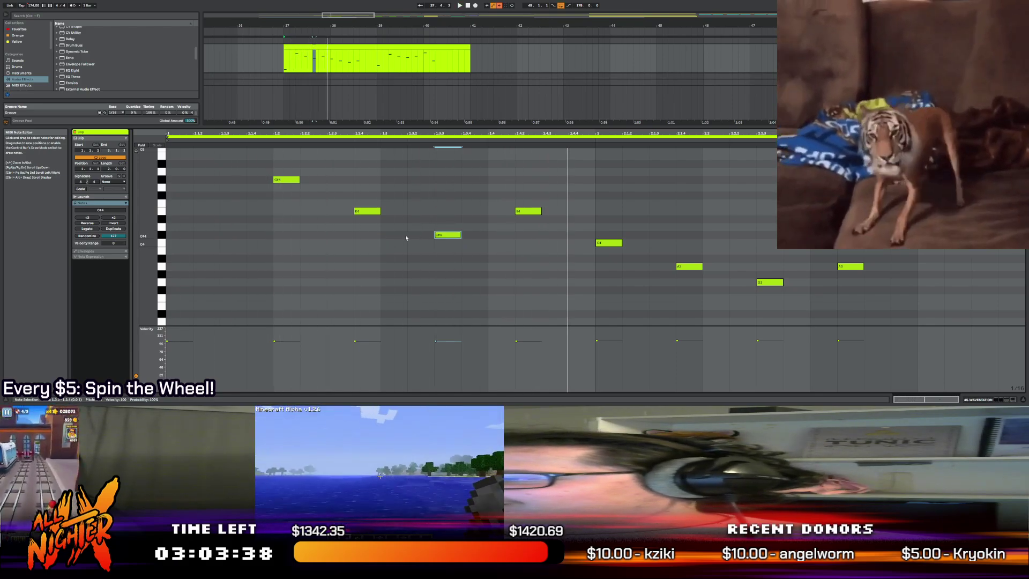
key("Down")
left_click(363, 211)
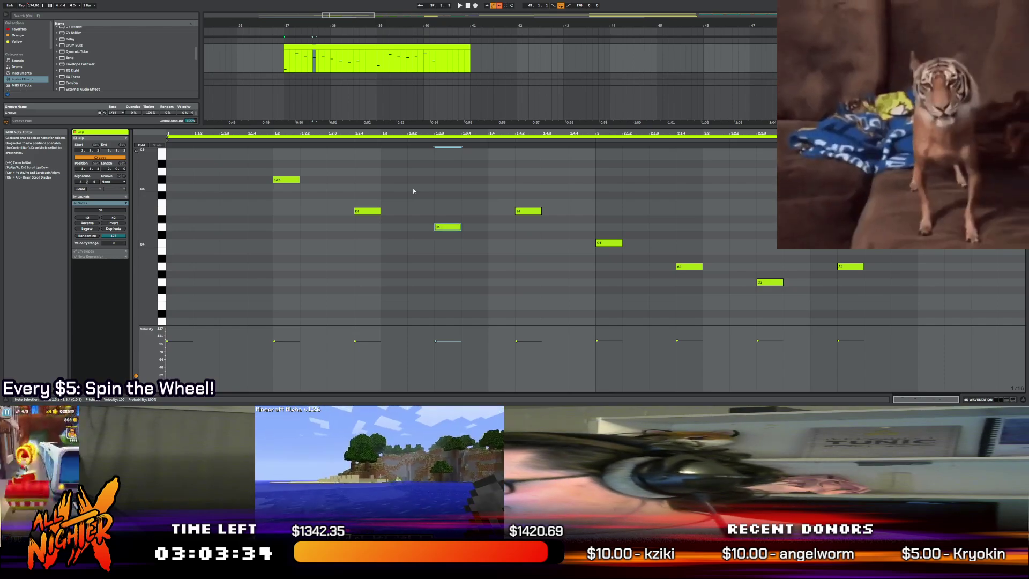
scroll(236, 233, "down", 3)
left_click_drag(150, 233, 115, 234)
double_click(937, 89)
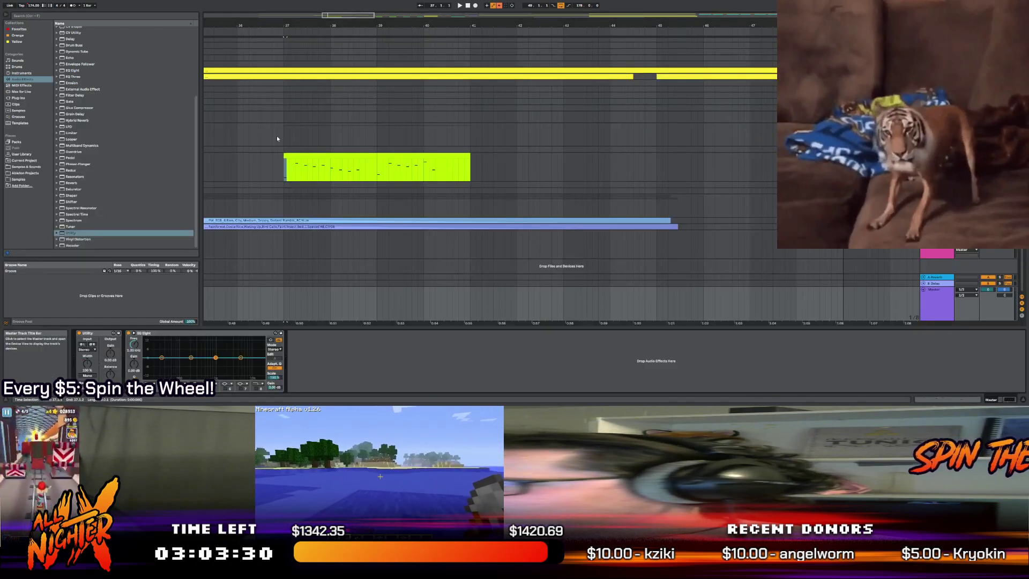
Zoom the arrangement out and view the 24-Serum clip's notes in the piano roll
left_click_drag(277, 26, 392, 22)
scroll(339, 122, "up", 2)
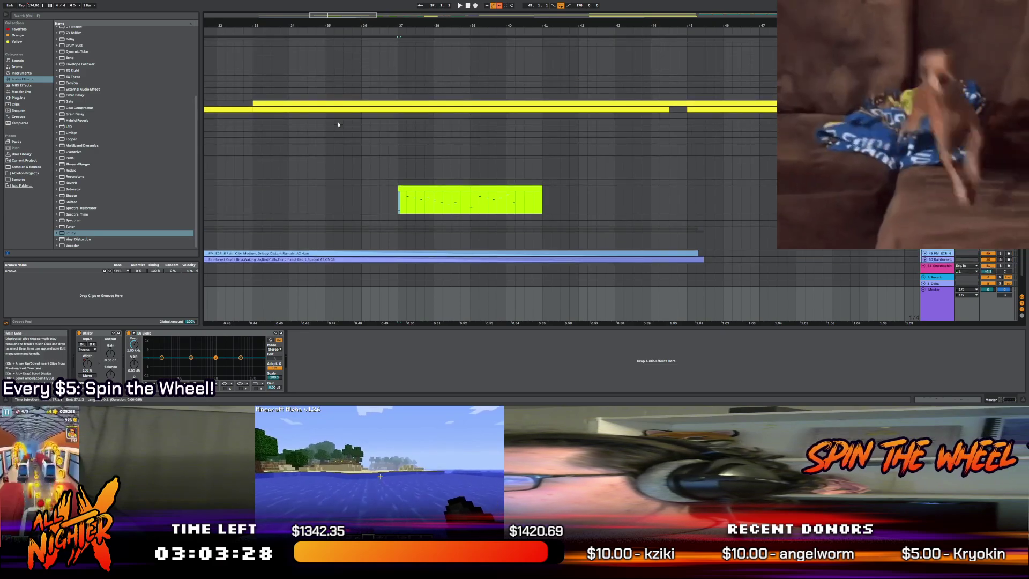
key("shift+Tab")
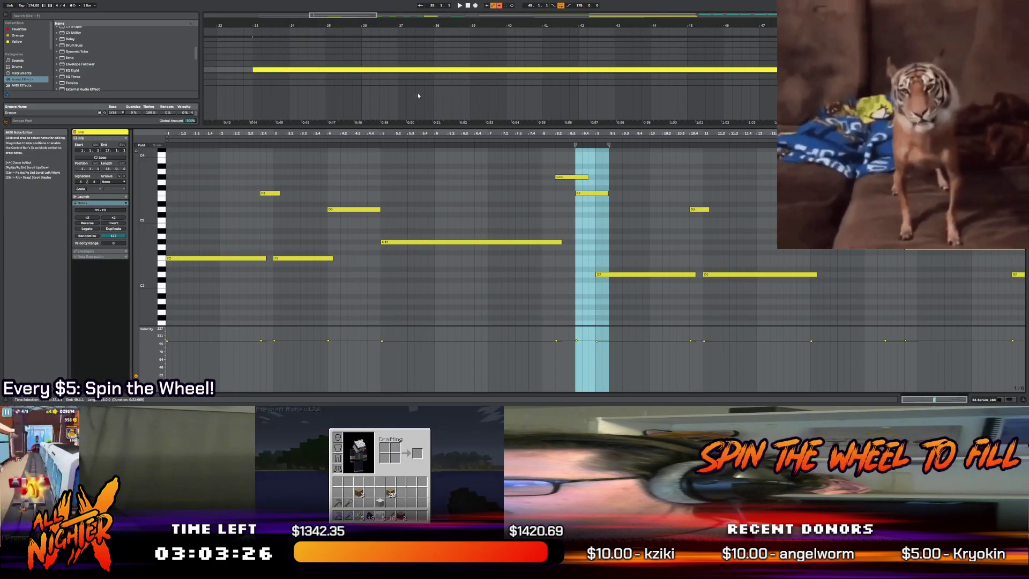
left_click(393, 72)
scroll(391, 74, "down", 2)
left_click(389, 57)
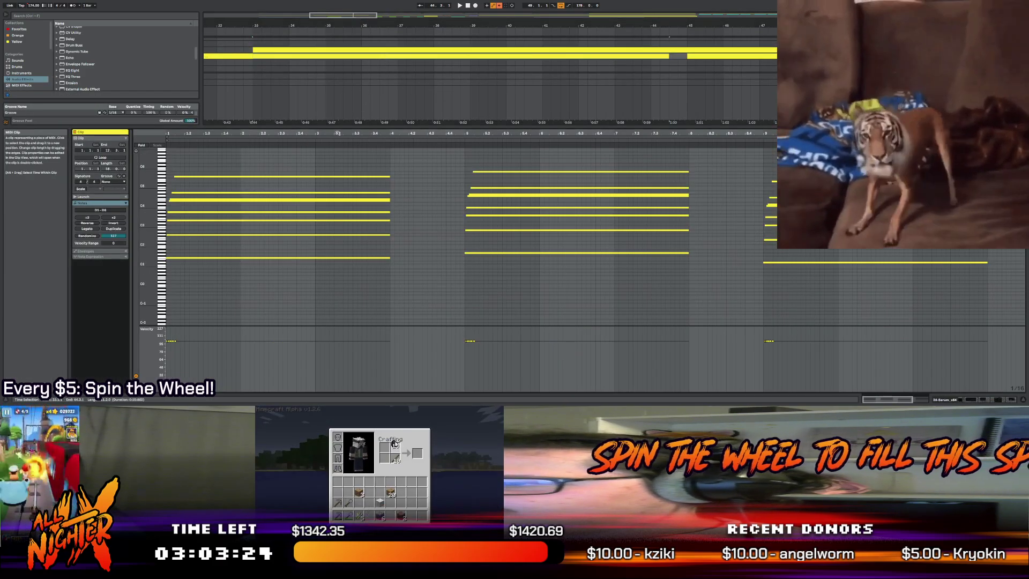
left_click_drag(145, 214, 189, 215)
scroll(241, 250, "up", 3)
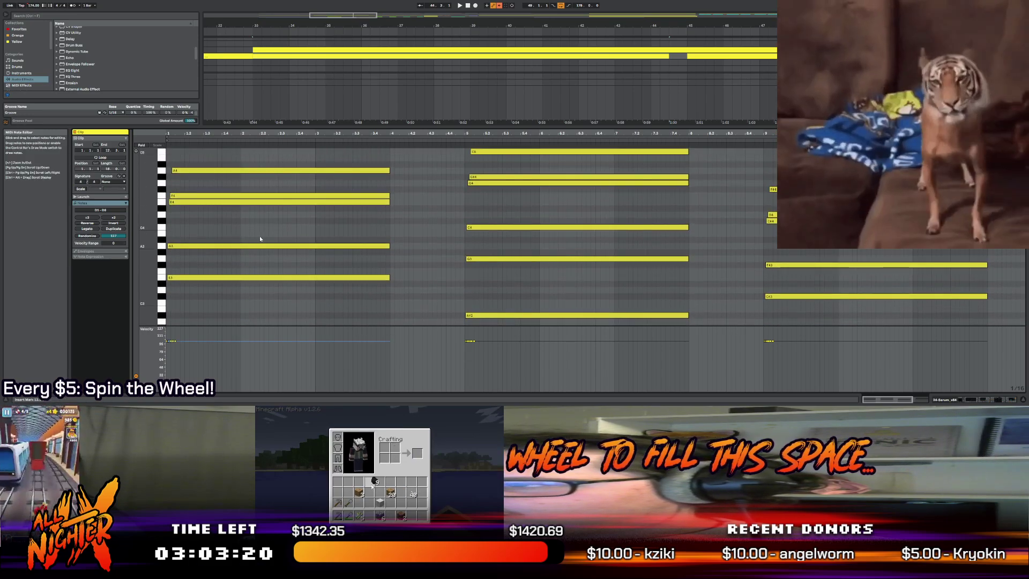
Select the lime clip's bars 37–39, audition, and drag that section left to bar 33
left_click(410, 64)
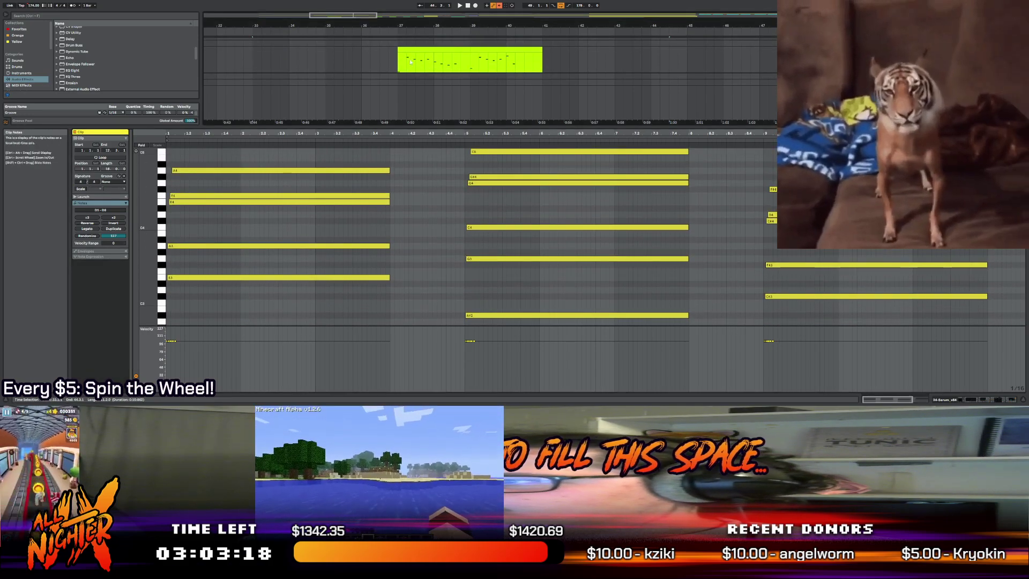
double_click(410, 63)
key("space")
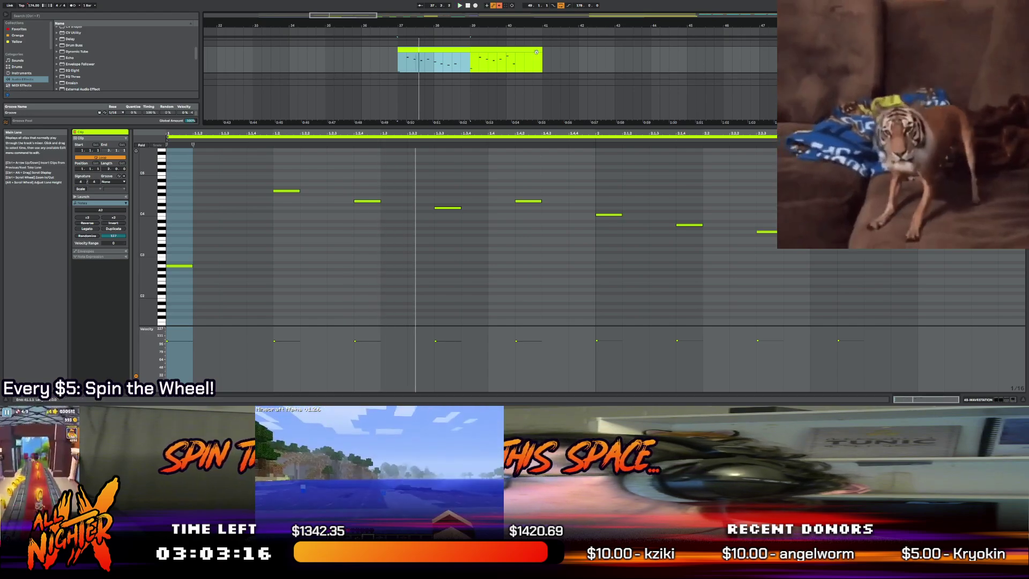
scroll(540, 52, "down", 1)
left_click_drag(444, 44, 302, 48)
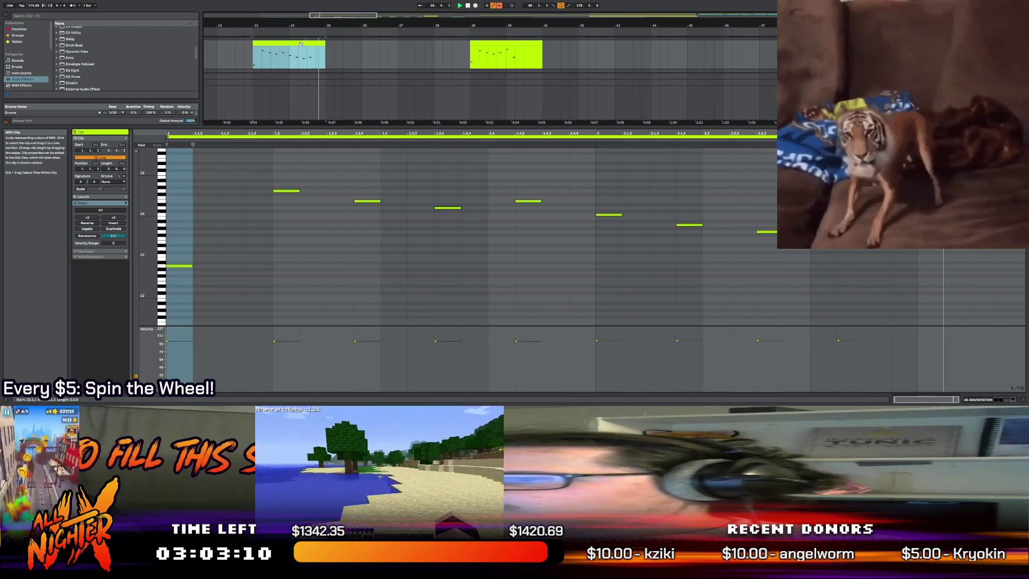
key("space")
left_click(943, 44)
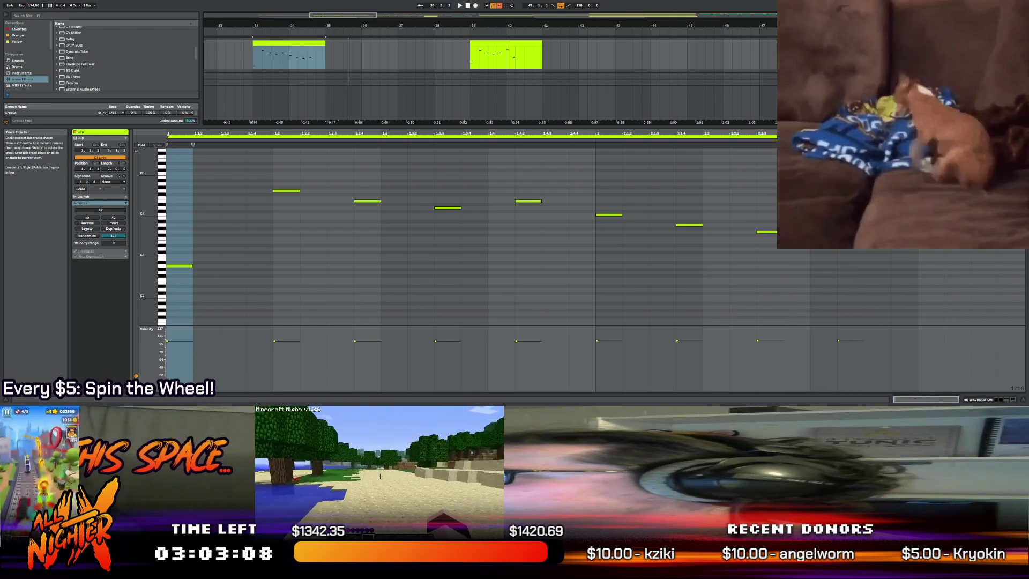
double_click(938, 43)
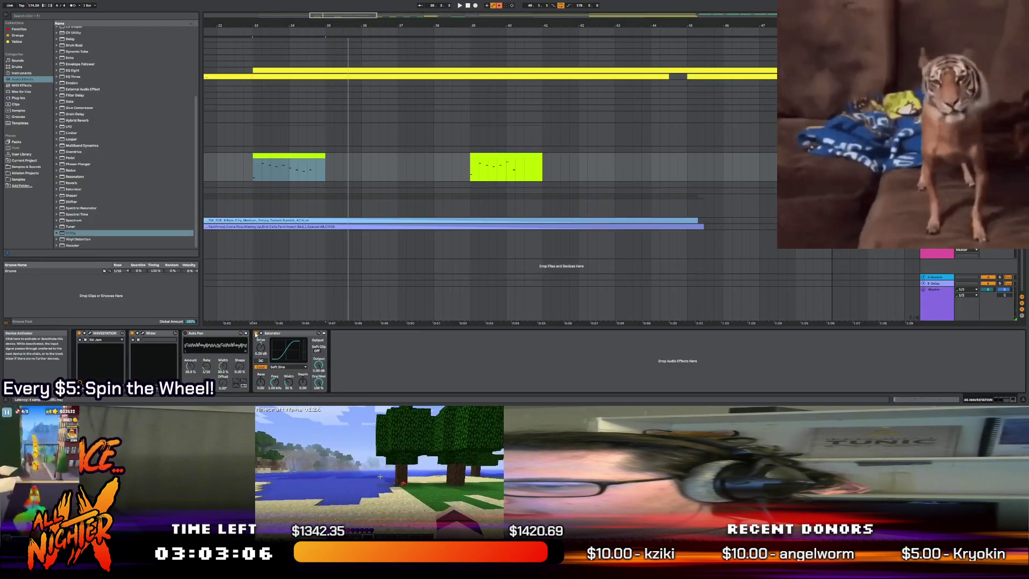
Show automation across the whole song and pull the segment before bar 49 down to Off
left_click(260, 341)
key("w")
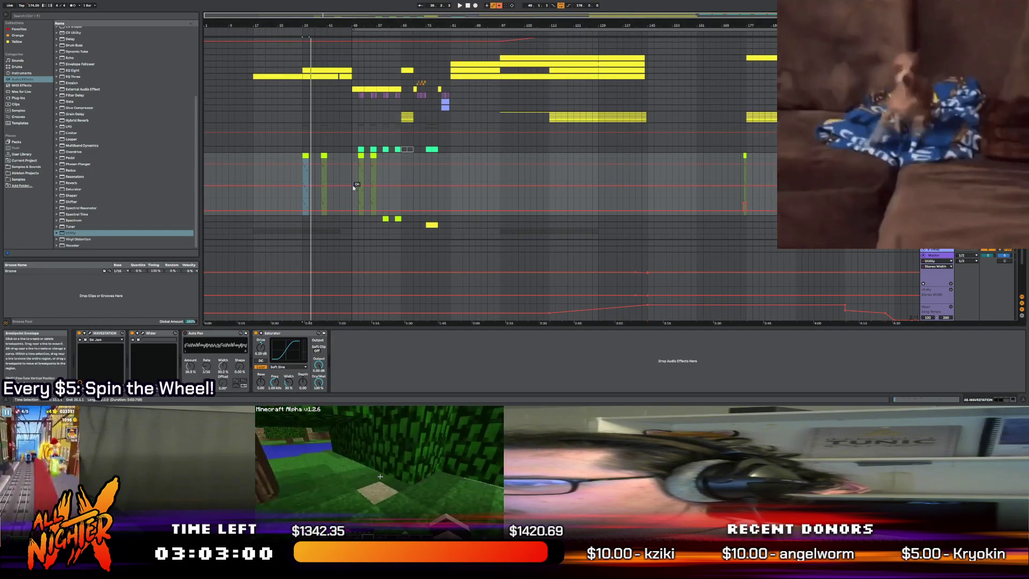
left_click(351, 186)
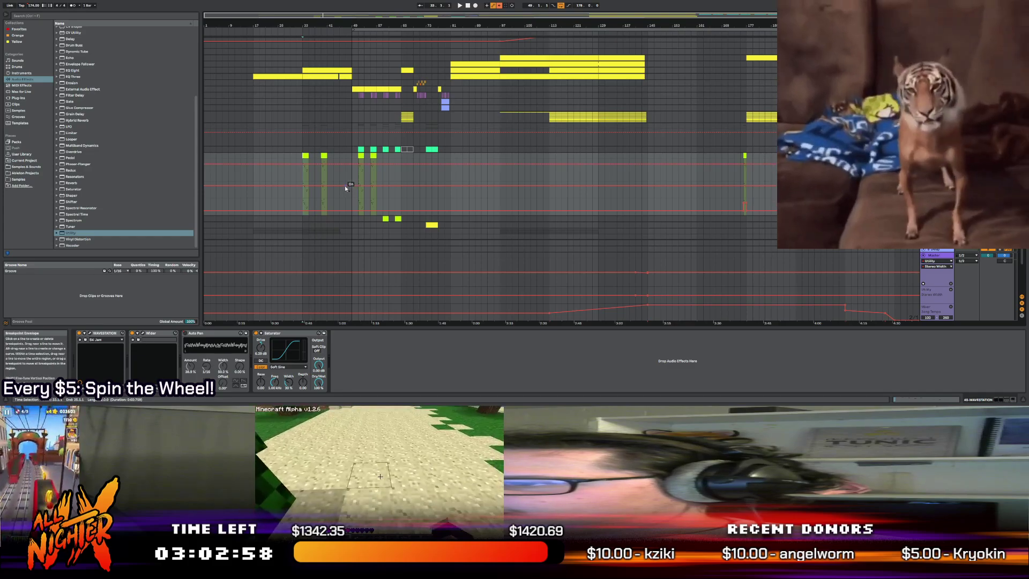
left_click_drag(345, 186, 345, 192)
left_click(937, 125)
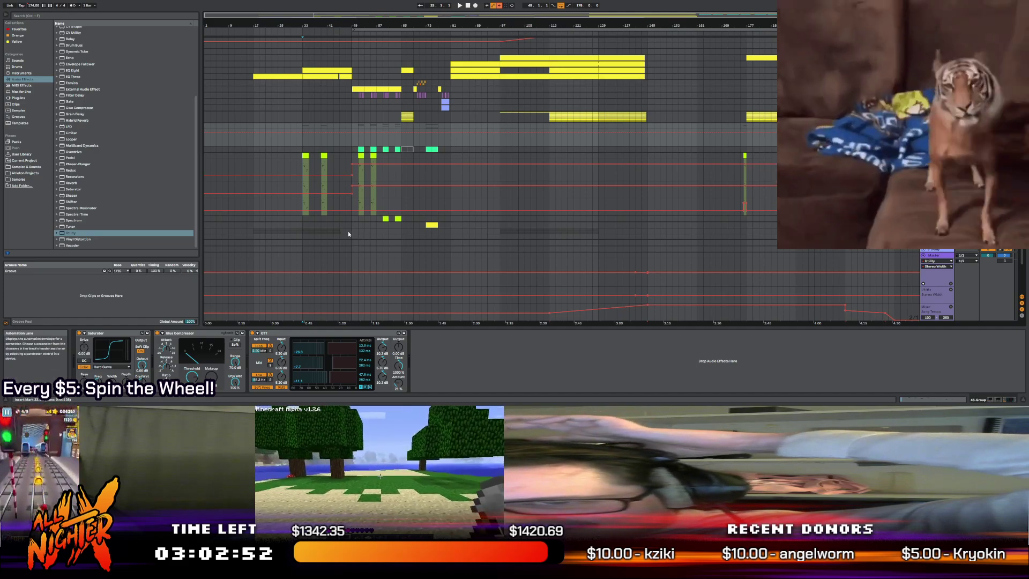
Select the Wavestation track lane so its device chain reappears
left_click(303, 155)
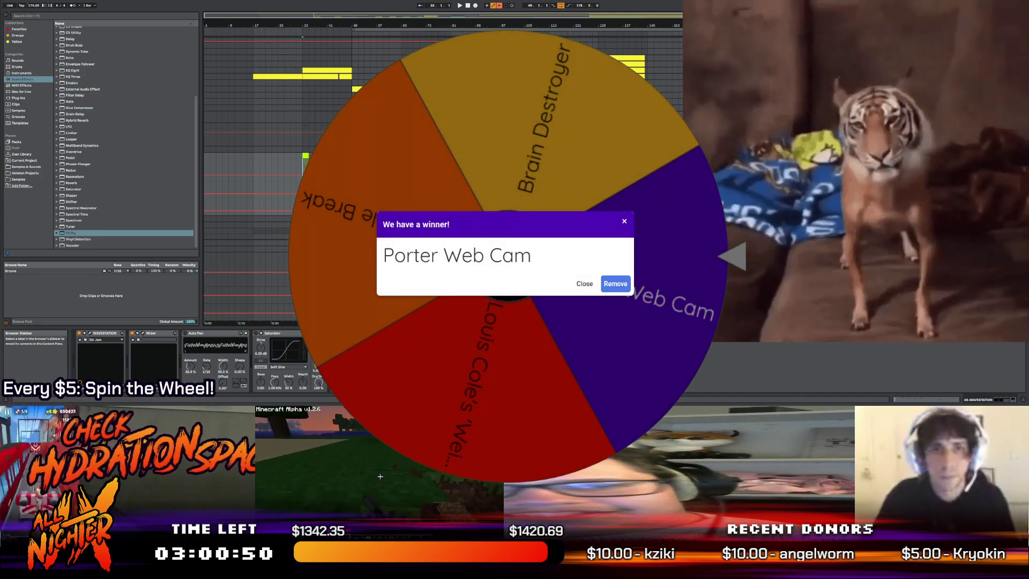
Remove the Porter Web Cam winner, then the Brain Destroyer winner after the next spin
left_click(615, 284)
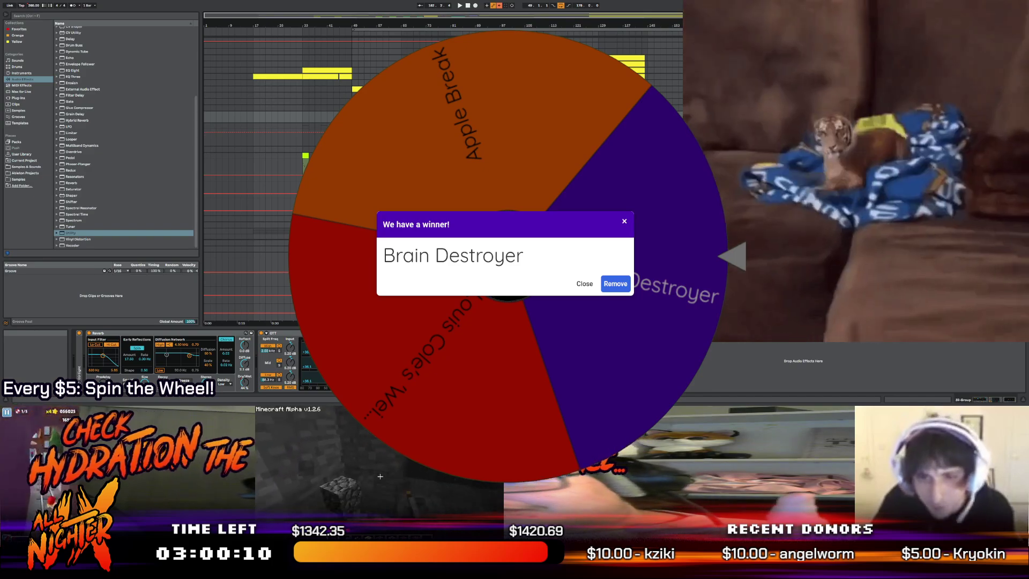
left_click(616, 283)
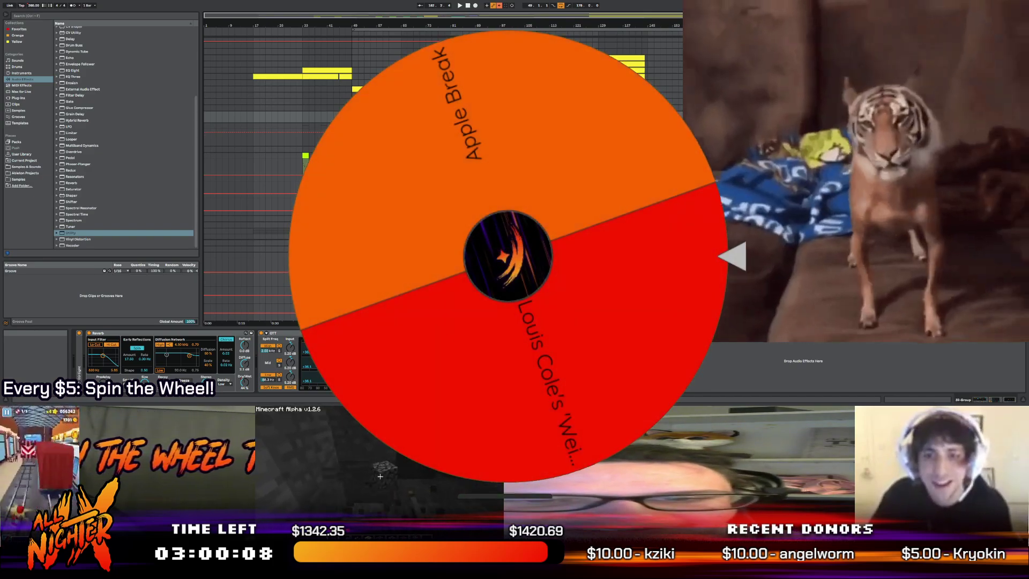